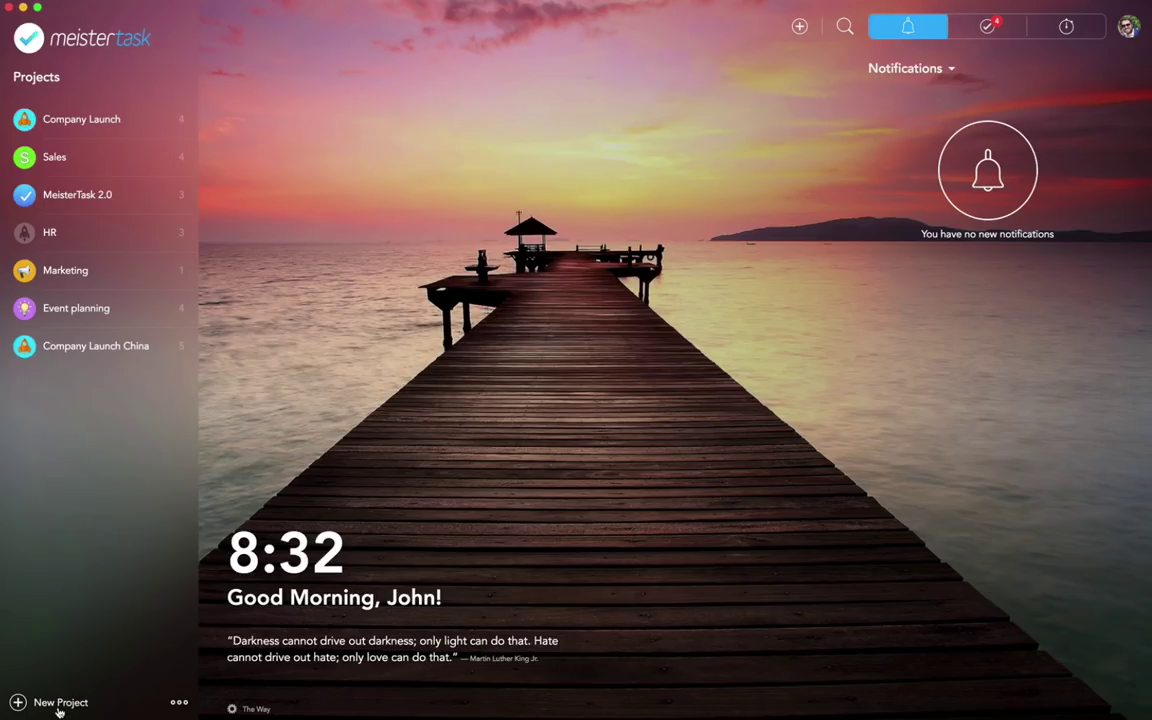
# Step: Start a new project named 'Agile Software Sprint'
pyautogui.click(59, 703)
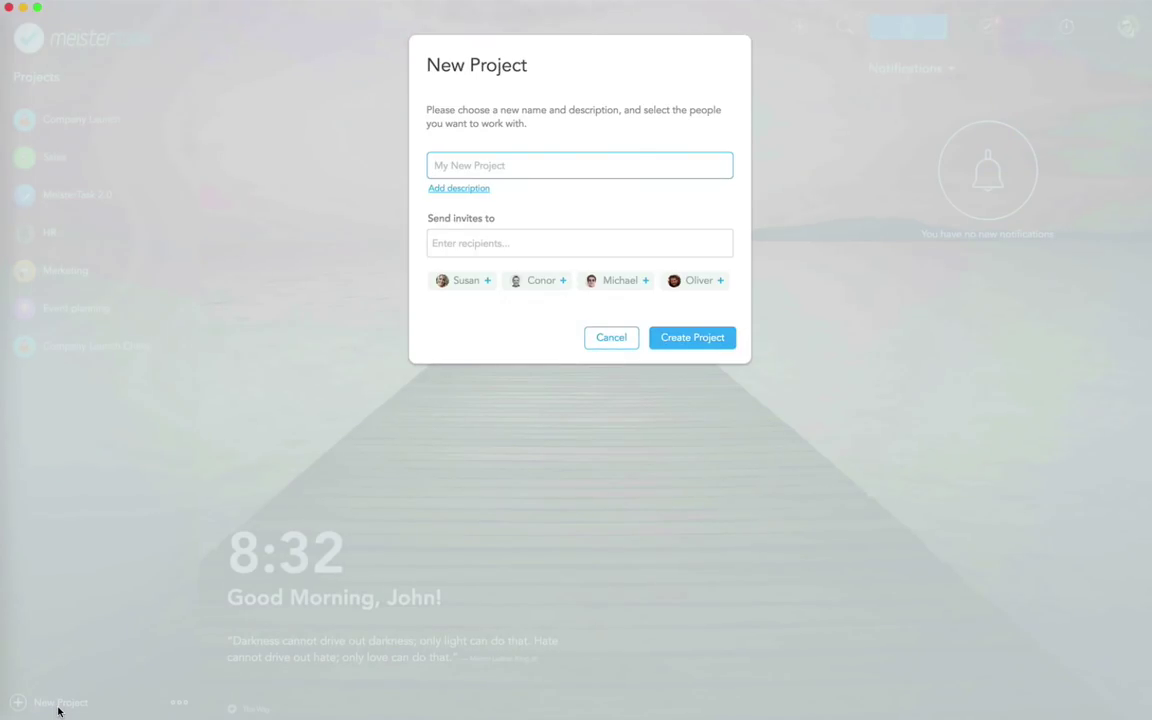
pyautogui.write('Agile Software Sprint')
# Step: Add a description saying the latest software sprint is listed so clients and stakeholders stay up to date
pyautogui.click(450, 192)
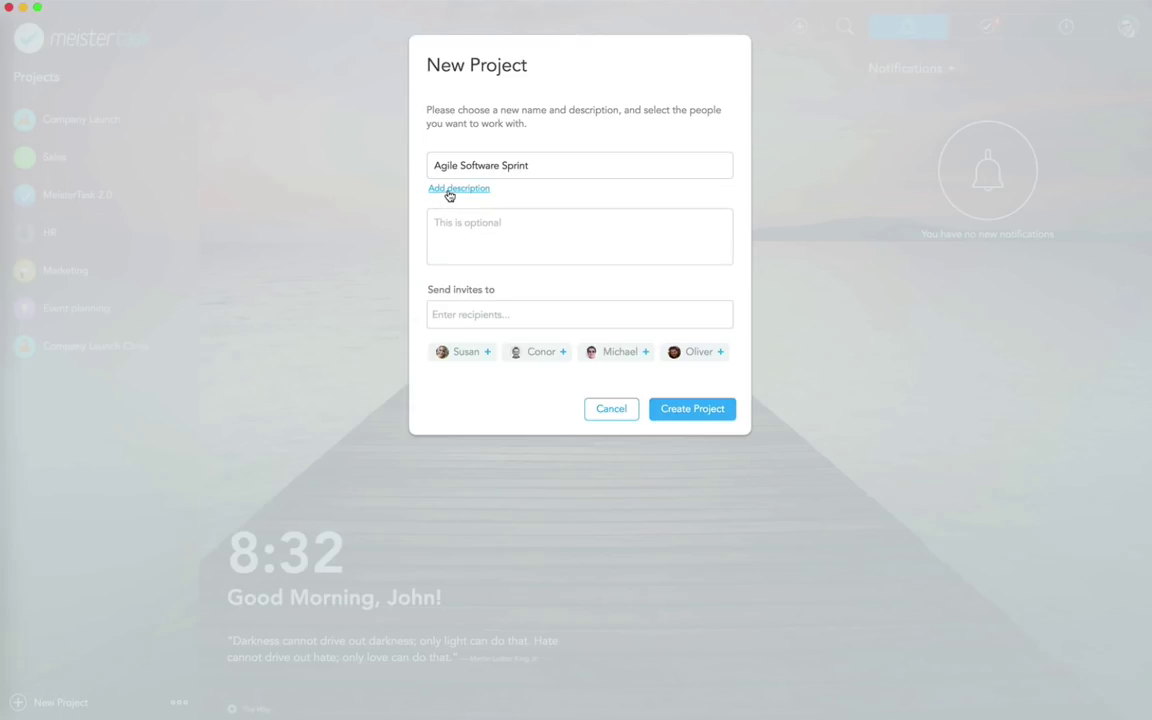
pyautogui.click(453, 212)
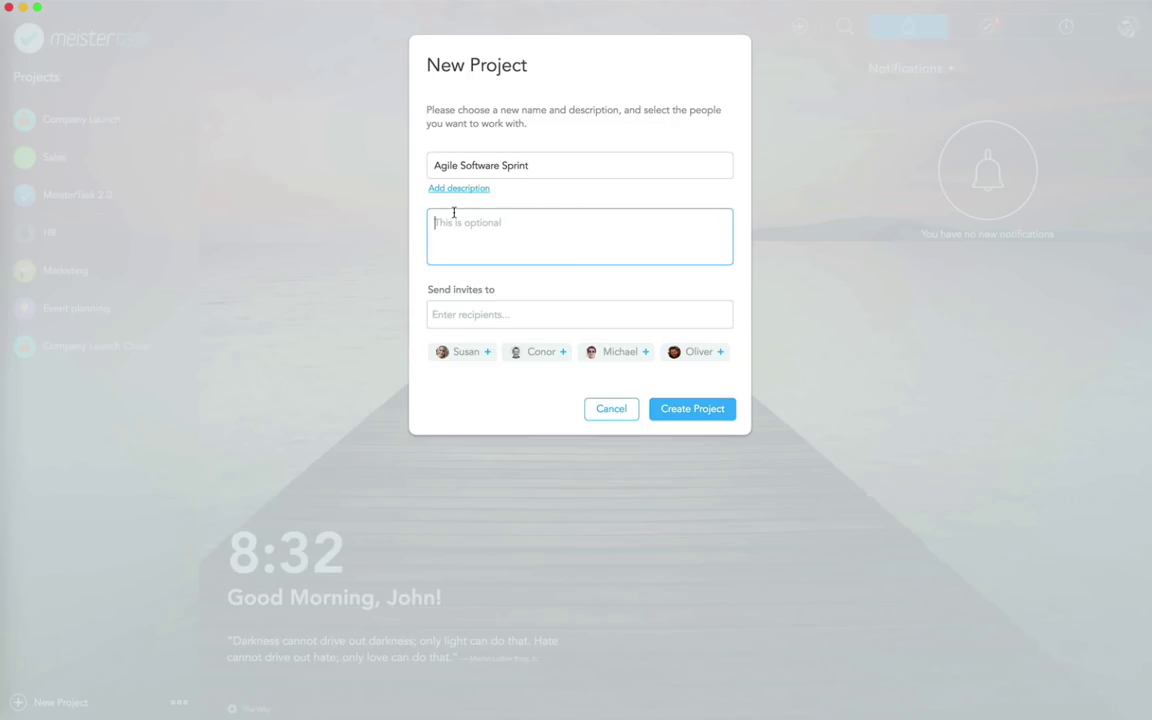
pyautogui.write('Here we will list our latest software sprint and invite all clients and stakeholders.')
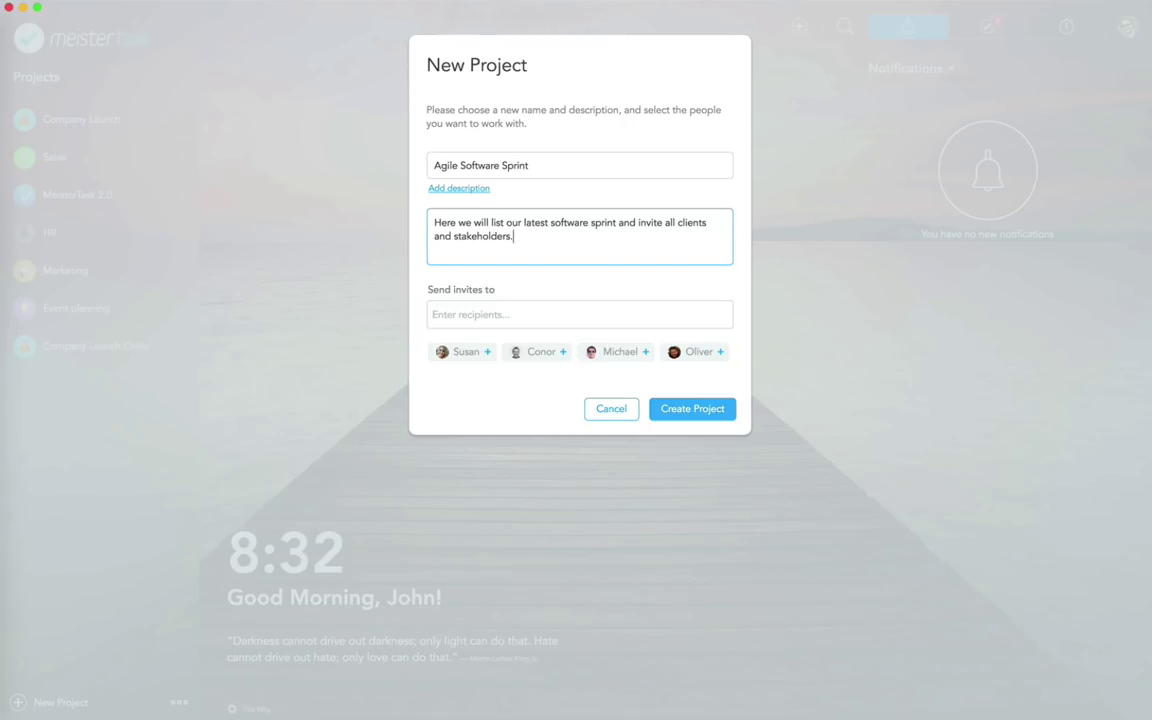
pyautogui.write(' The software sprint will always up')
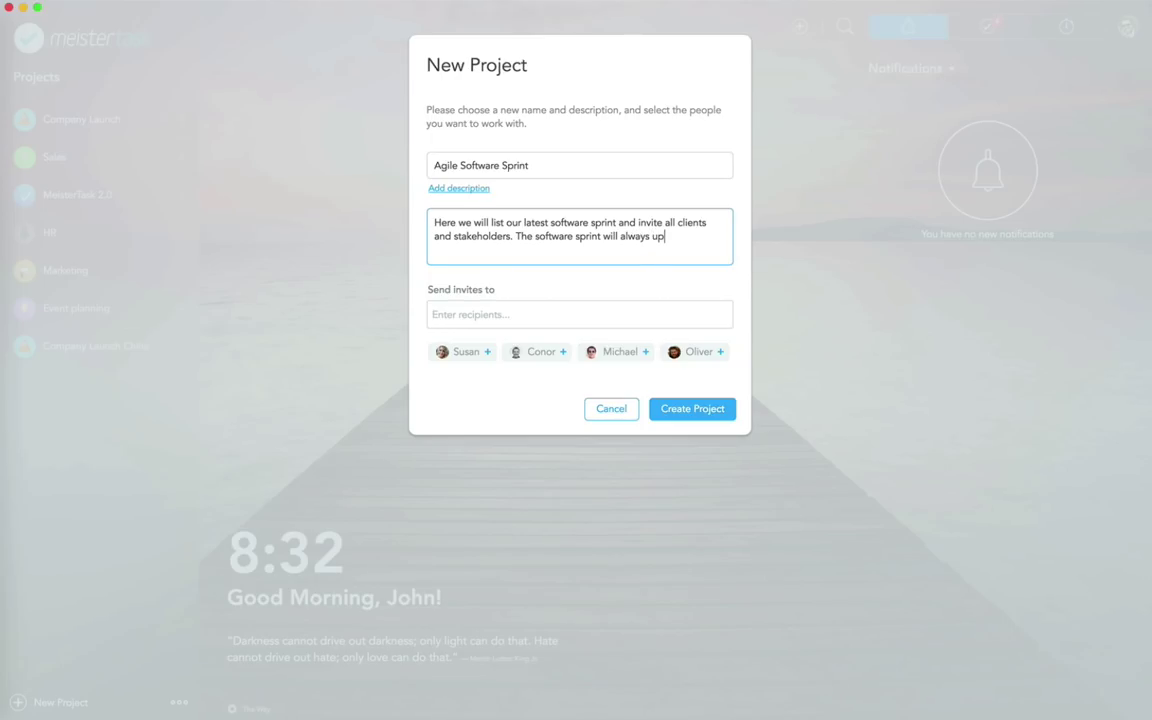
pyautogui.press('BackSpace')
pyautogui.press('BackSpace')
pyautogui.write('be up to date.')
pyautogui.click(467, 312)
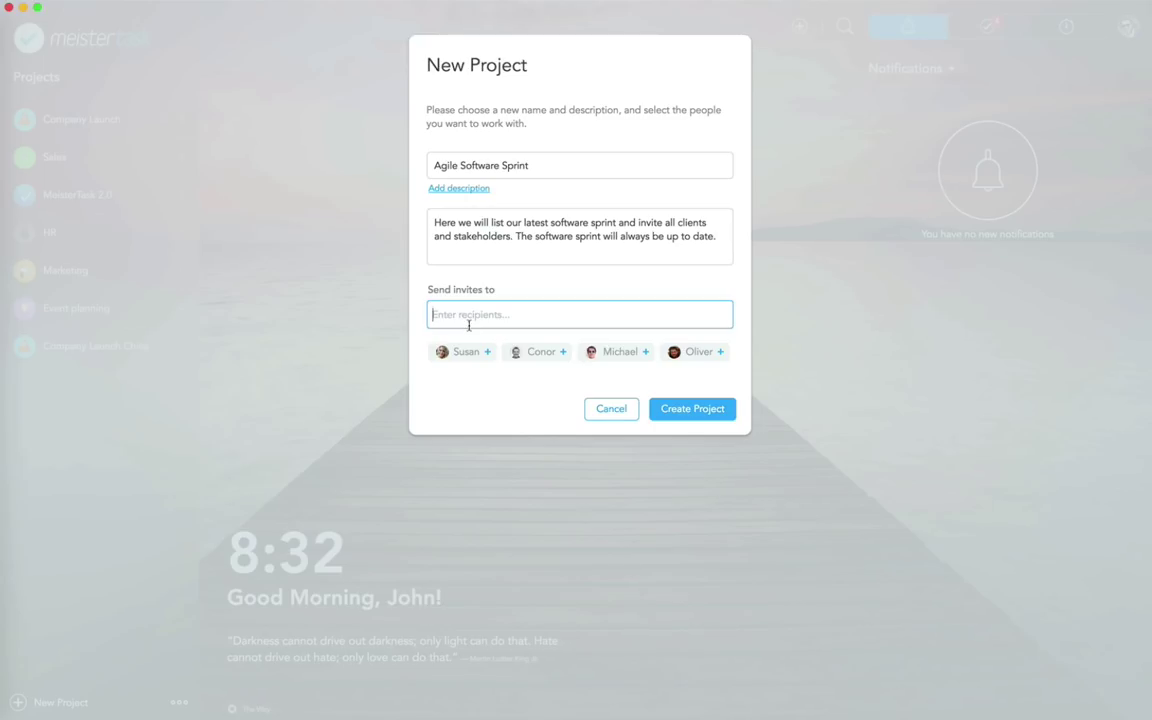
# Step: Invite three suggested teammates plus one typed invitee e-mail address, then create the project
pyautogui.click(479, 357)
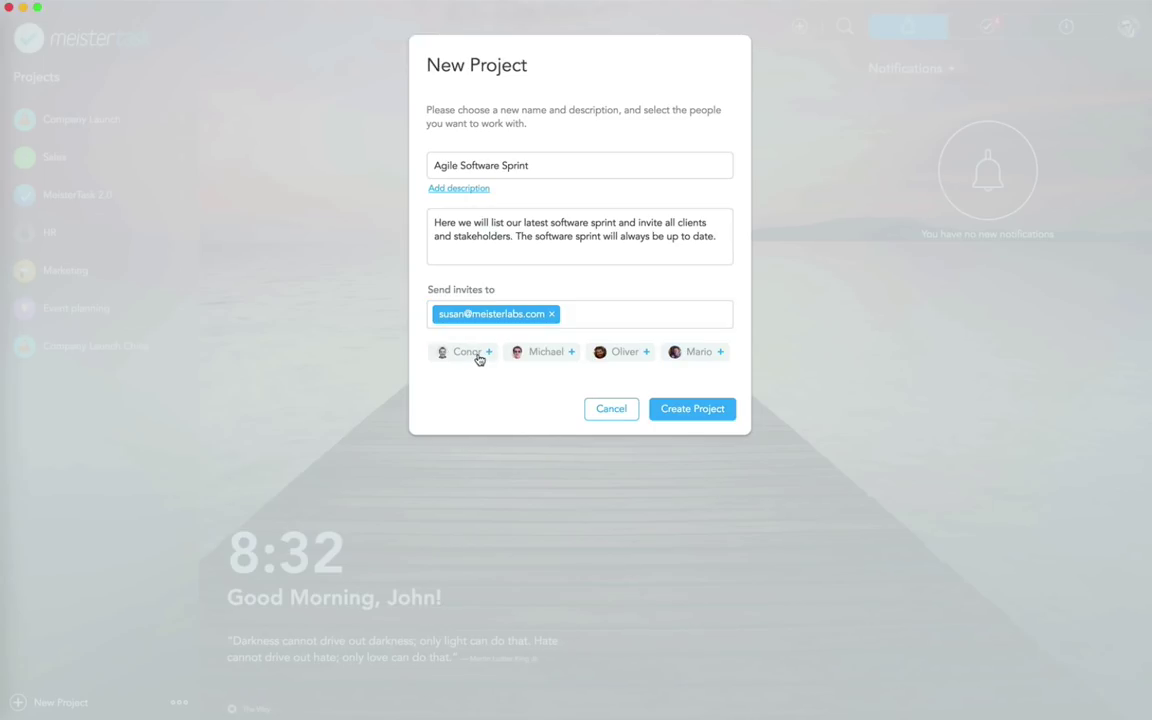
pyautogui.click(629, 358)
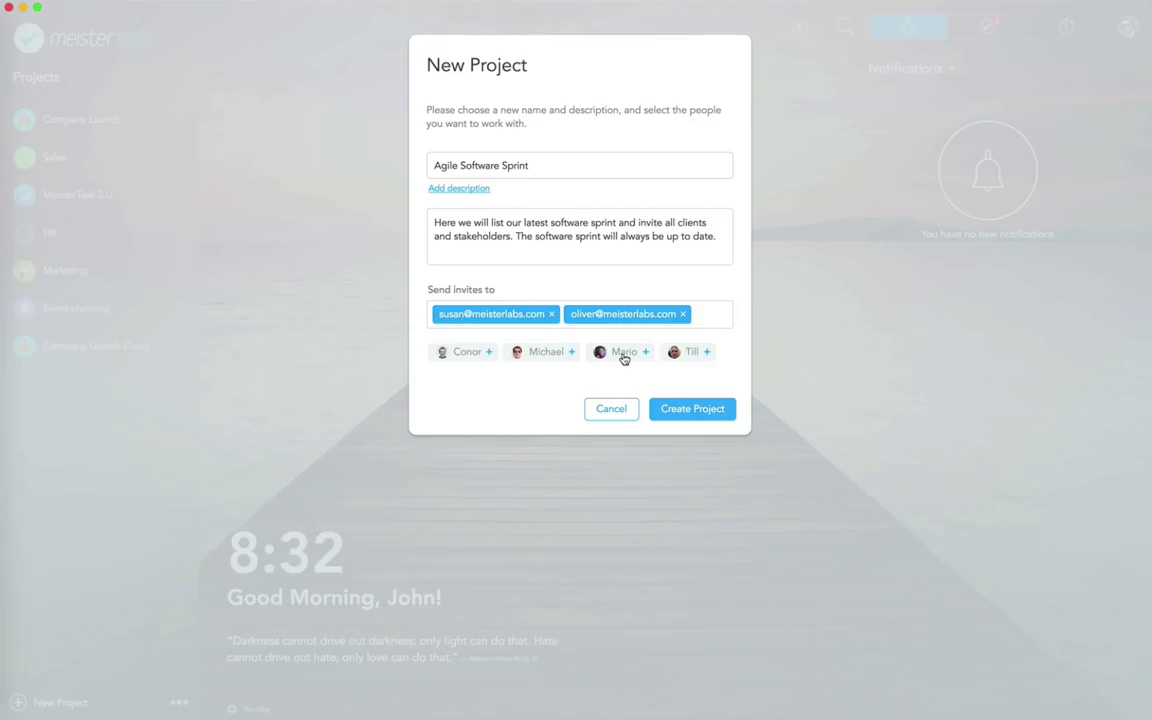
pyautogui.click(617, 357)
pyautogui.click(597, 346)
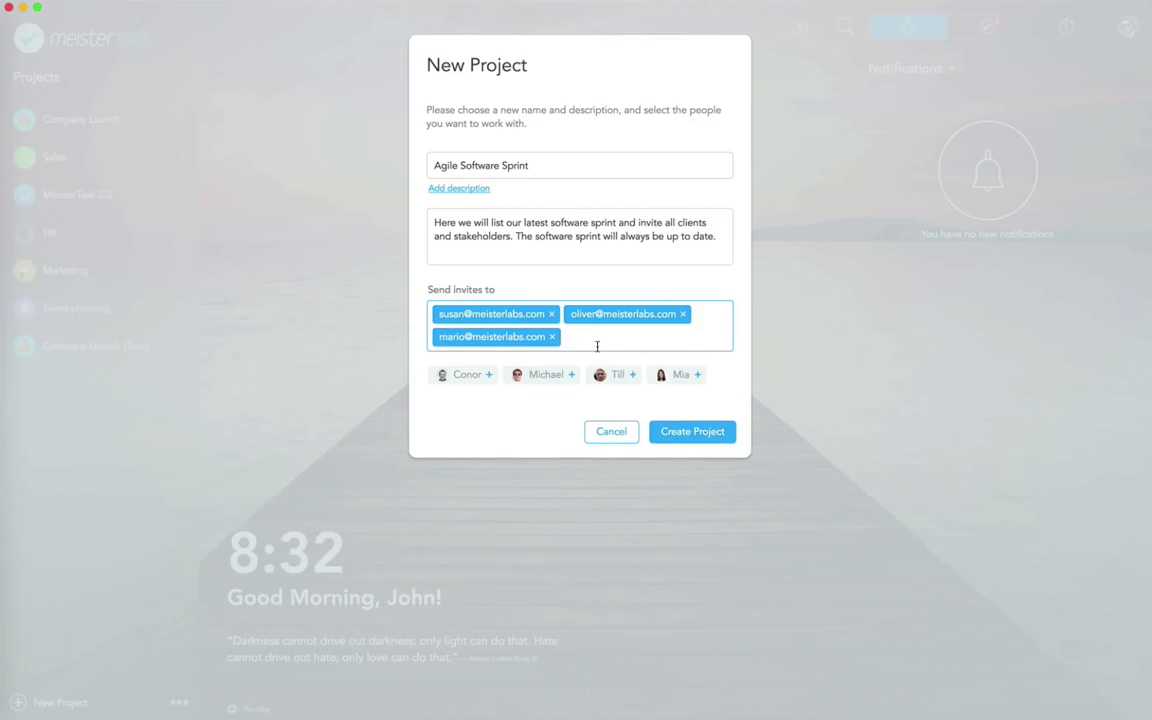
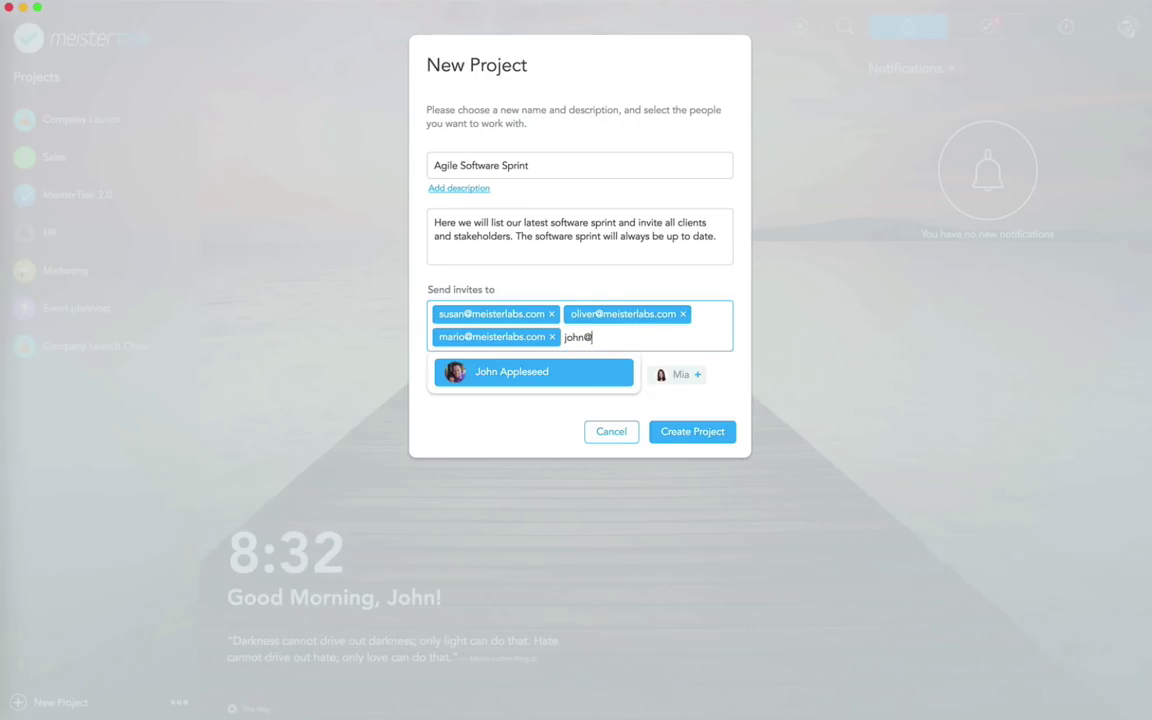
pyautogui.press('Return')
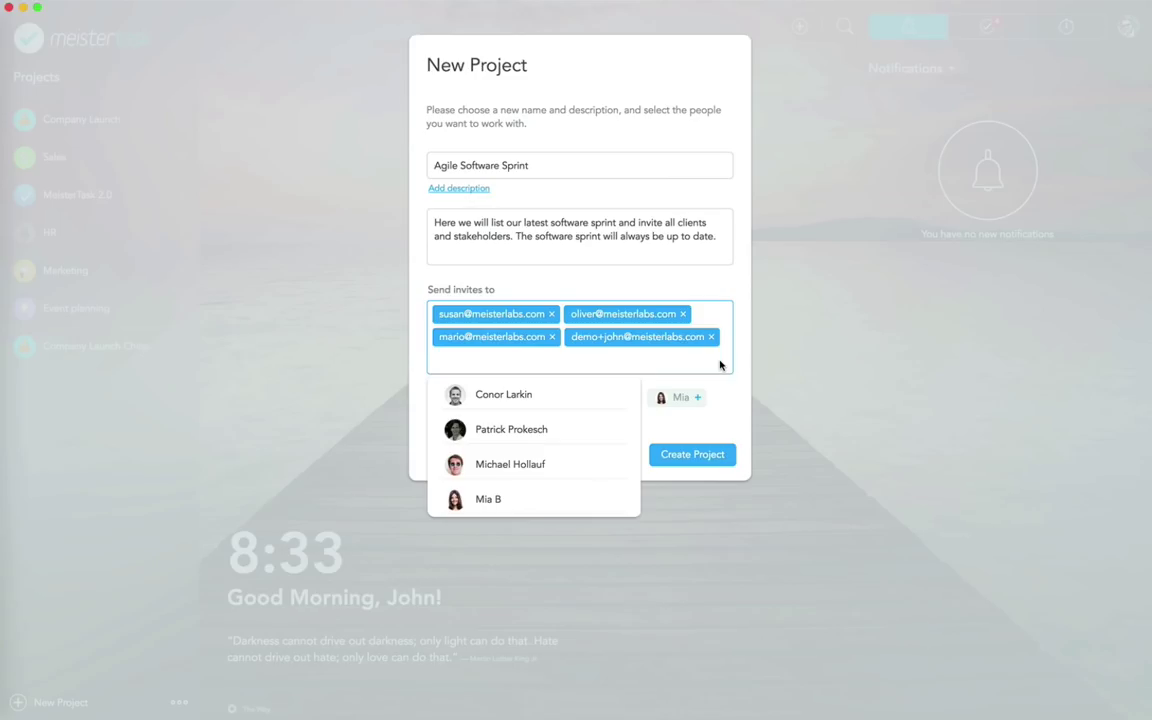
pyautogui.click(750, 390)
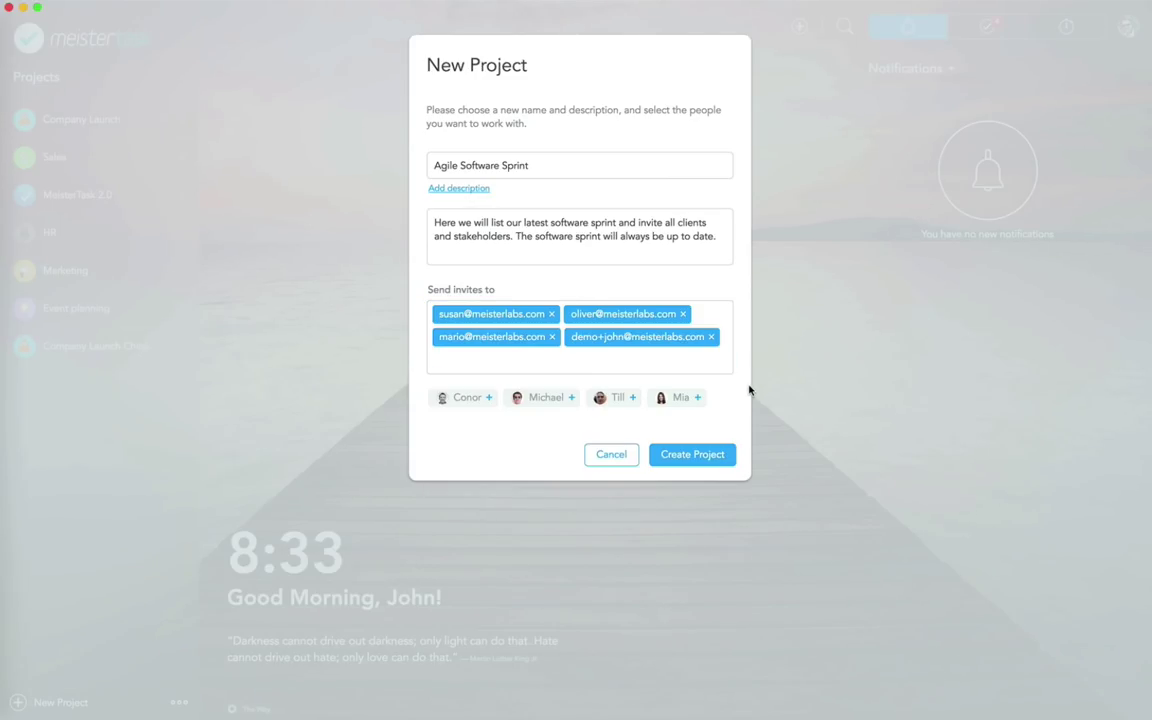
pyautogui.click(690, 456)
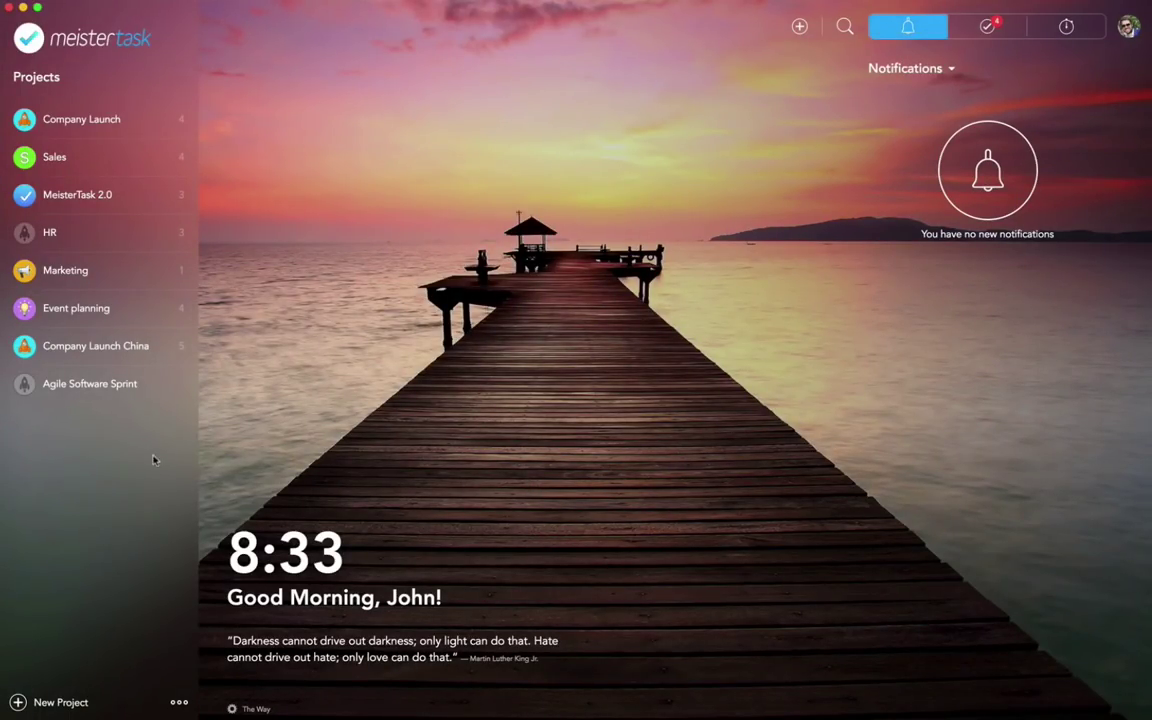
# Step: Open the Agile Software Sprint project from the Projects sidebar to view its empty board
pyautogui.click(84, 391)
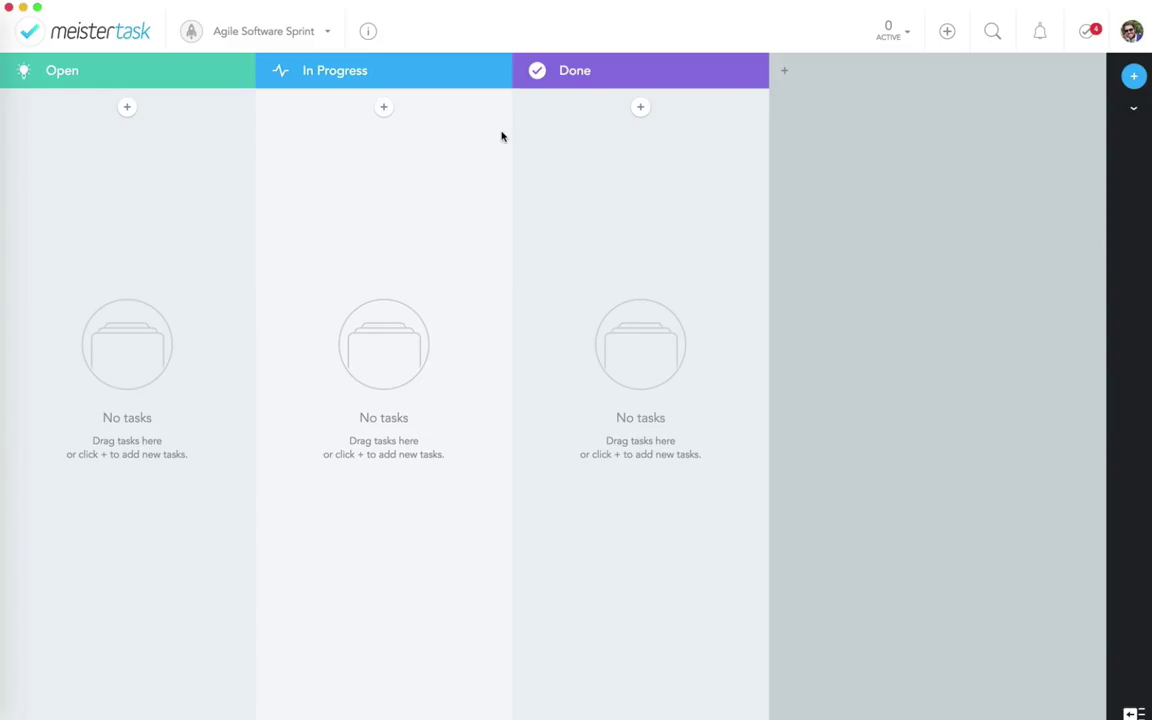
# Step: Rename the Open column to 'Upcoming'
pyautogui.click(46, 68)
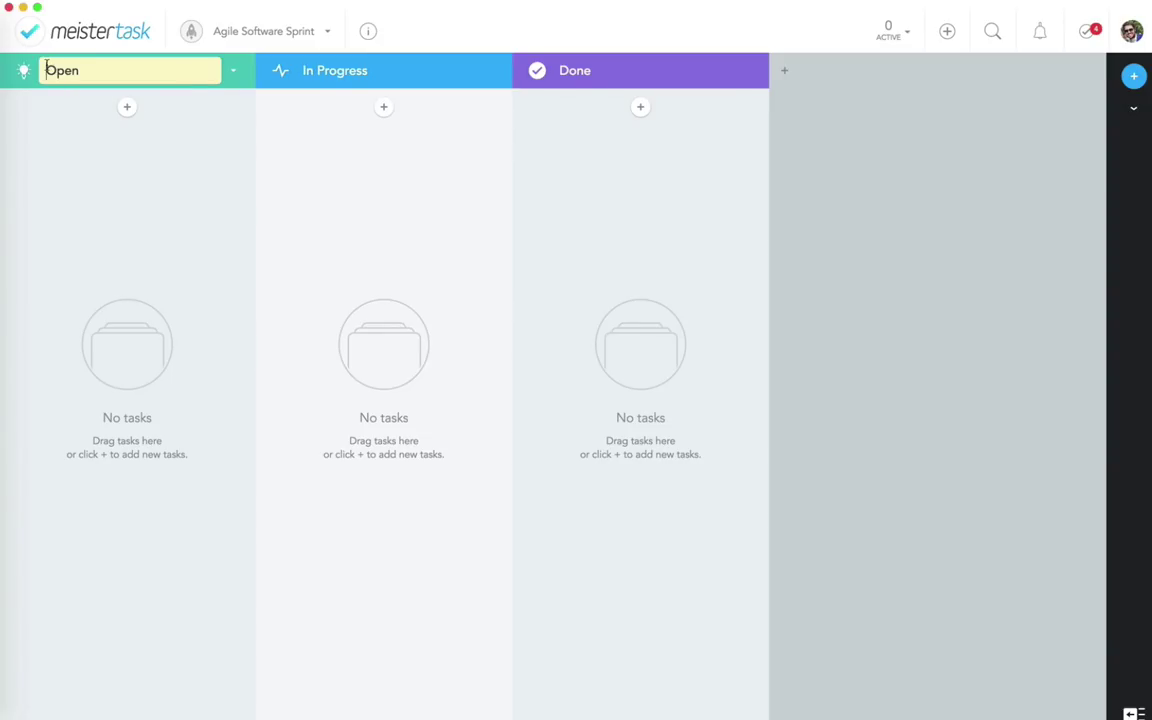
pyautogui.write('Upcoming')
pyautogui.press('Return')
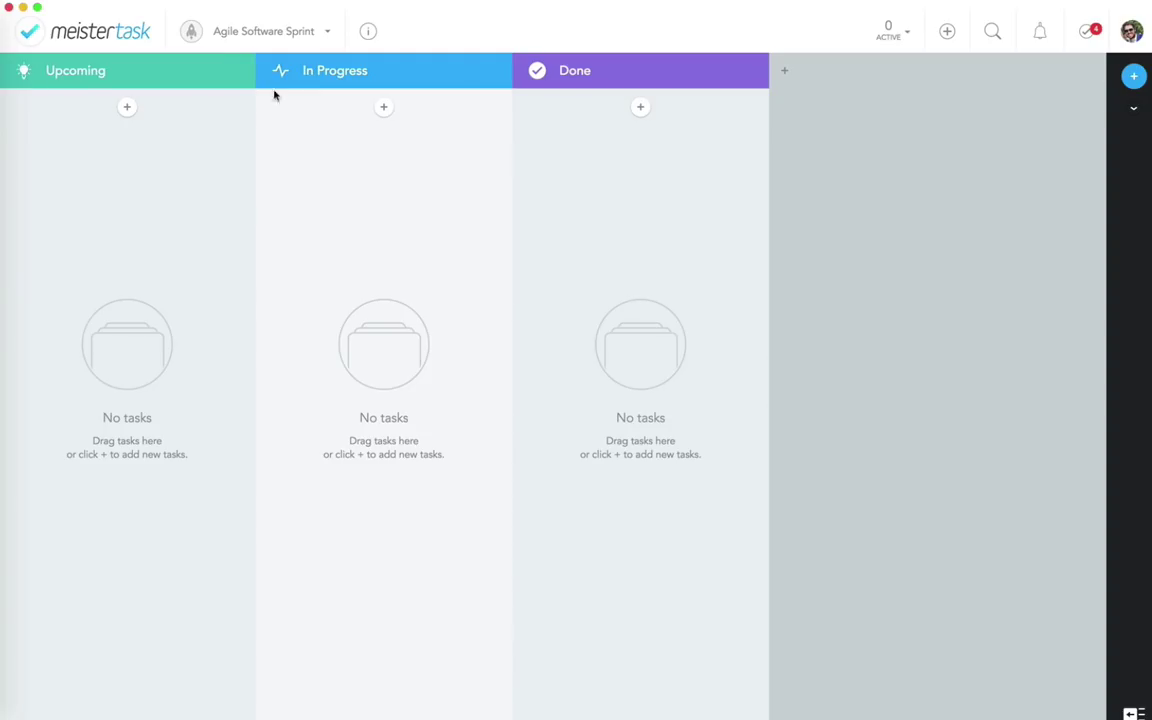
# Step: Add an 'In Review' column before Done with a red colour and exclamation mark icon
pyautogui.click(512, 72)
pyautogui.write('In Review')
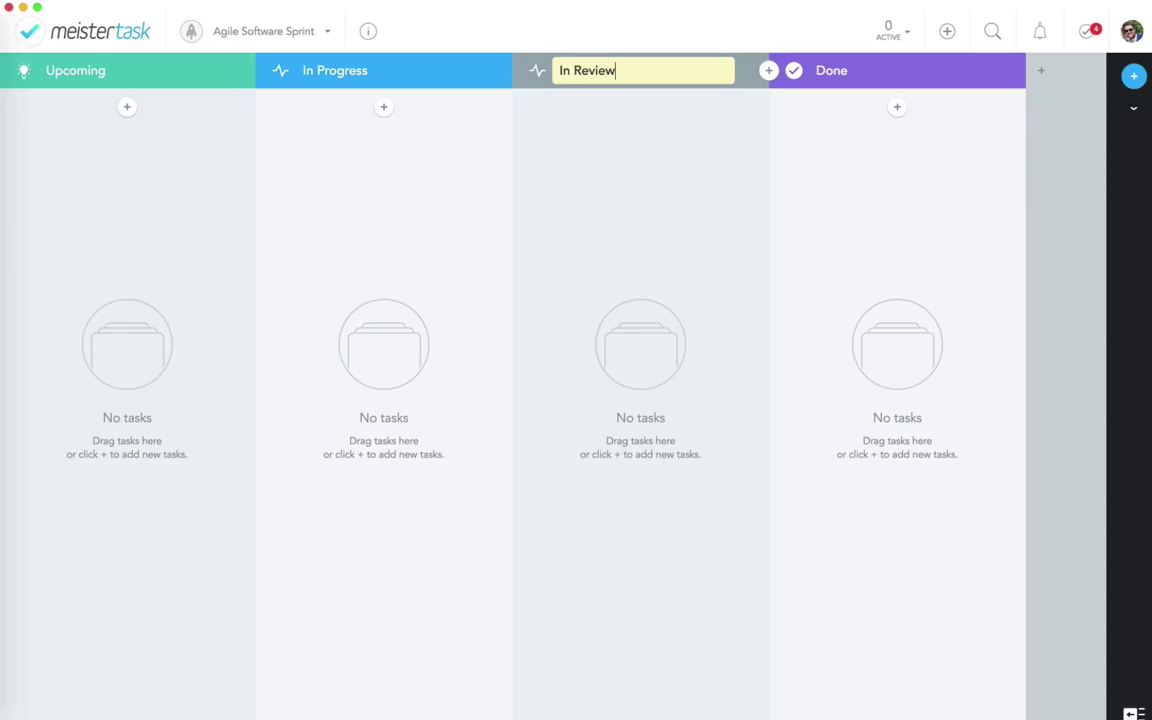
pyautogui.press('Return')
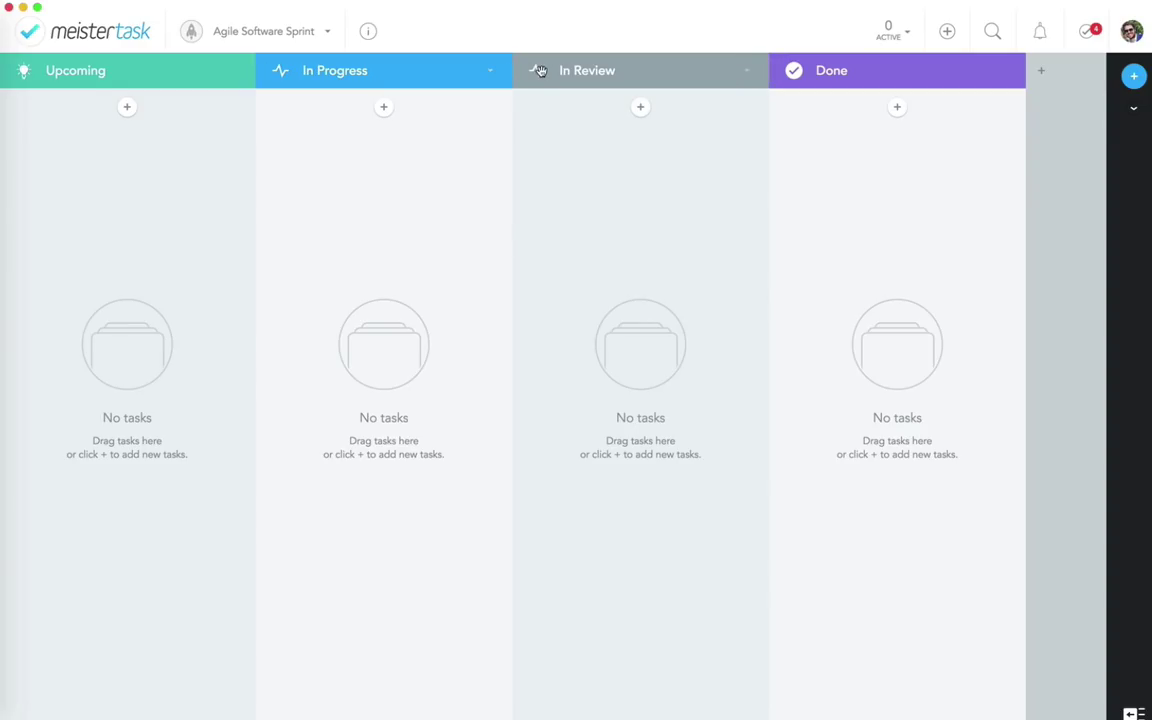
pyautogui.click(746, 70)
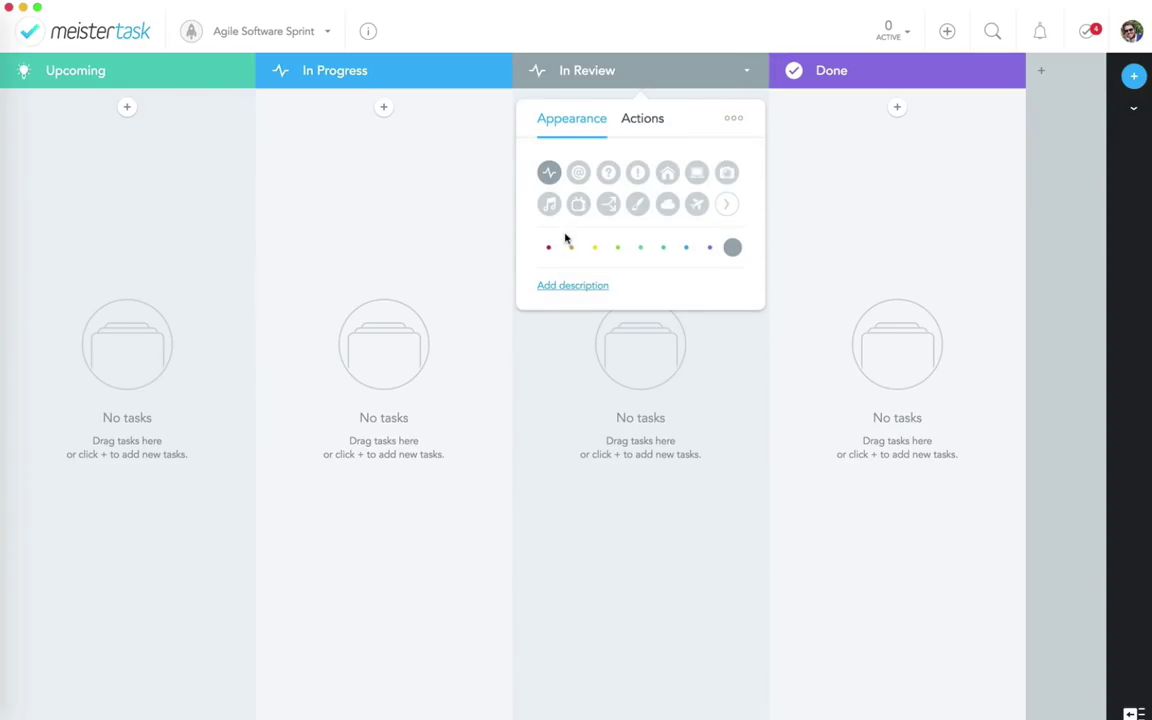
pyautogui.click(548, 247)
pyautogui.click(616, 173)
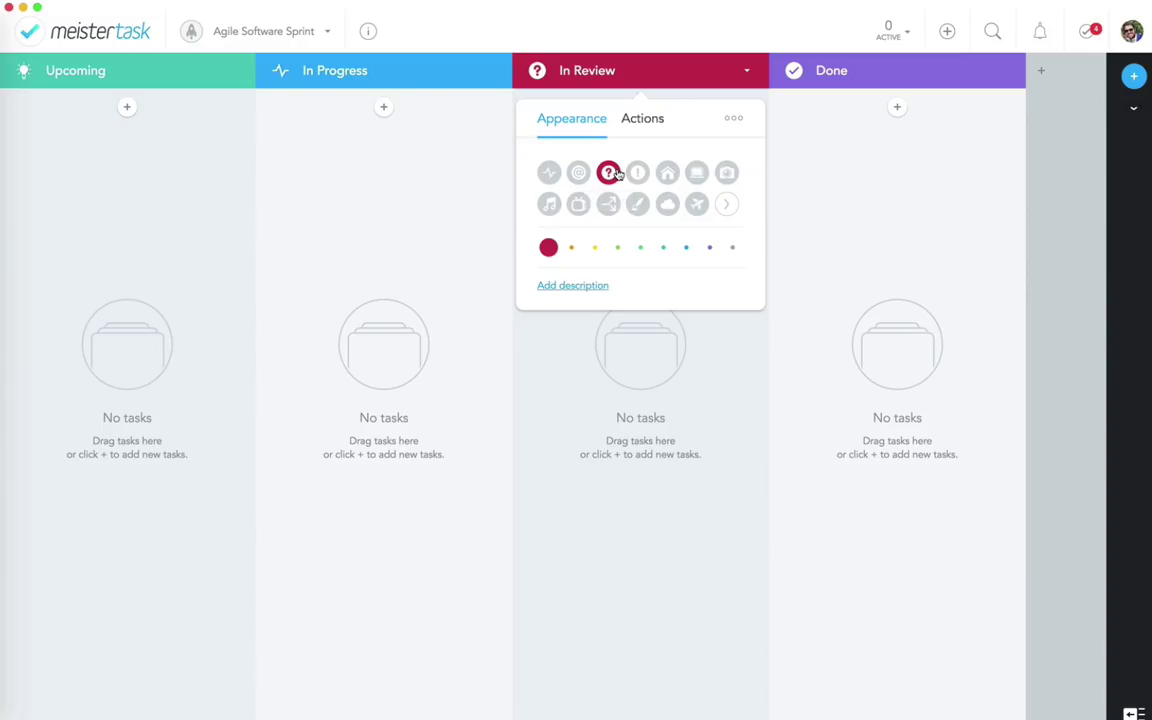
pyautogui.click(638, 173)
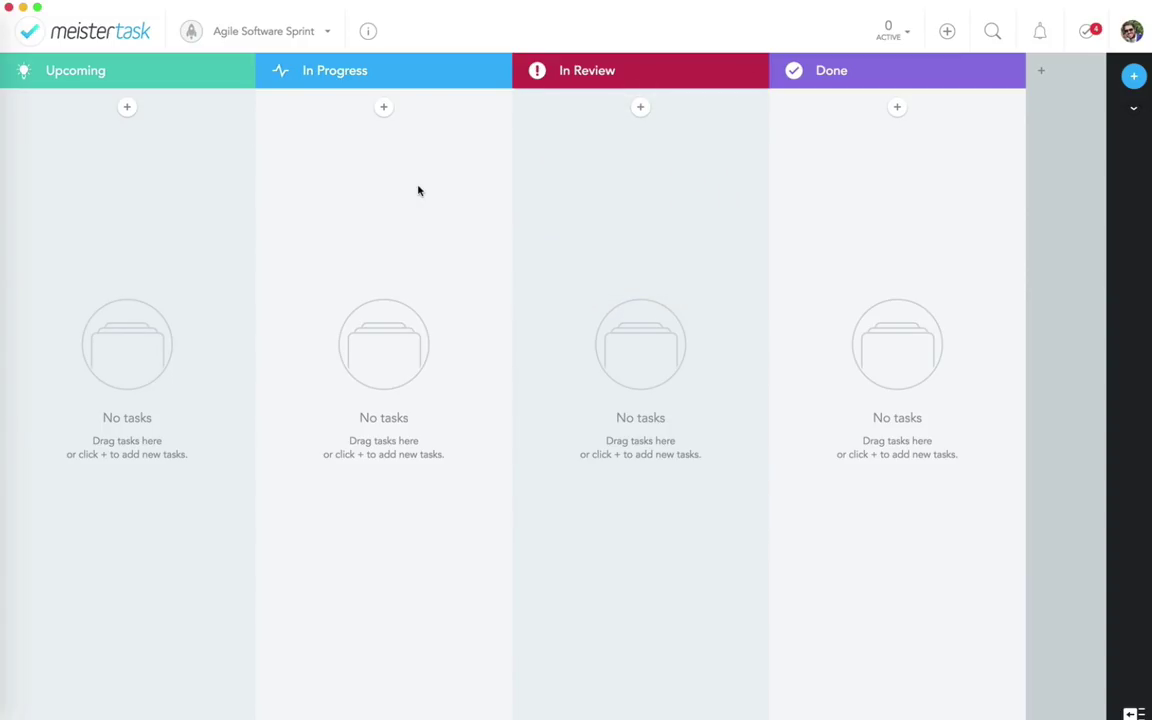
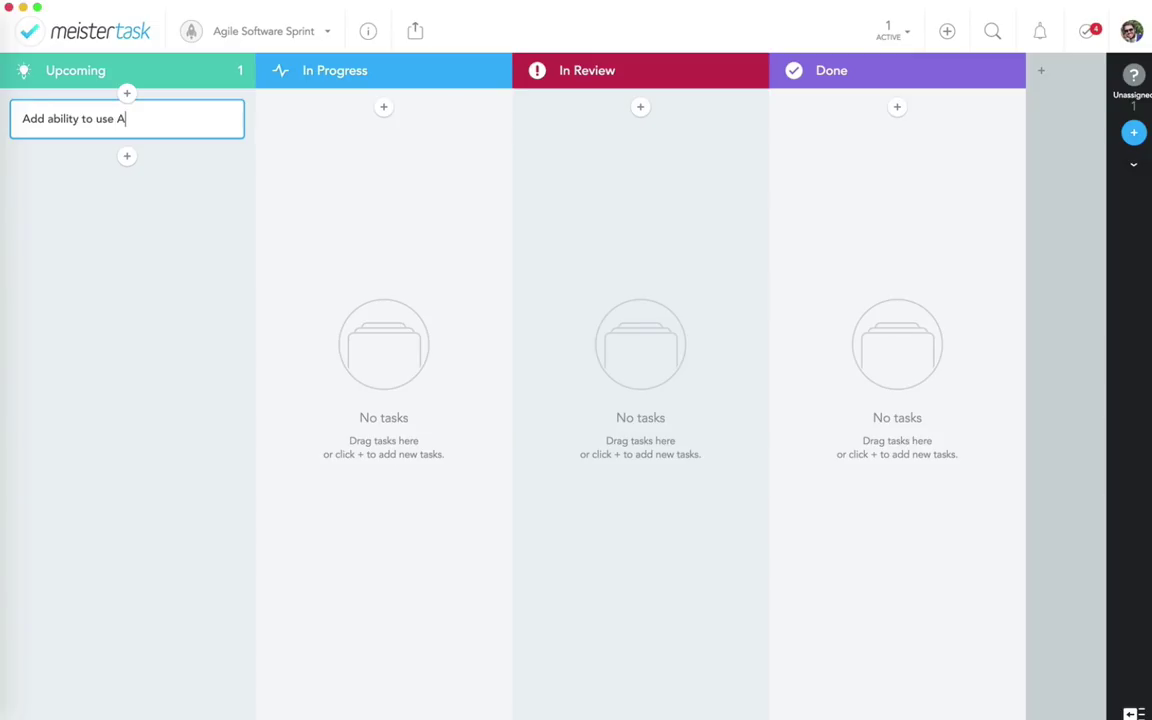
# Step: Finish and save the Upcoming task titled 'Add ability to use AR in MeisterTask'
pyautogui.write('Meistert')
pyautogui.press('BackSpace')
pyautogui.write('Task')
pyautogui.press('Return')
# Step: Give the AR task the note 'Use MeisterTask on your office's wall to present tasks via AR'
pyautogui.click(75, 125)
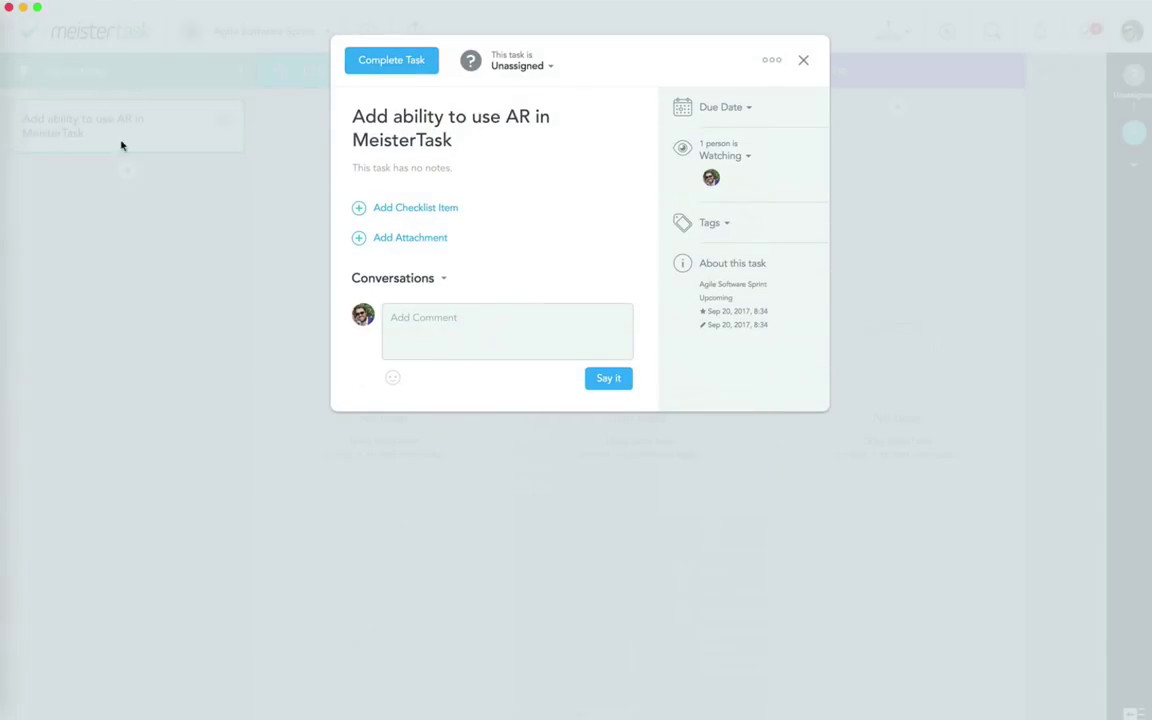
pyautogui.click(365, 168)
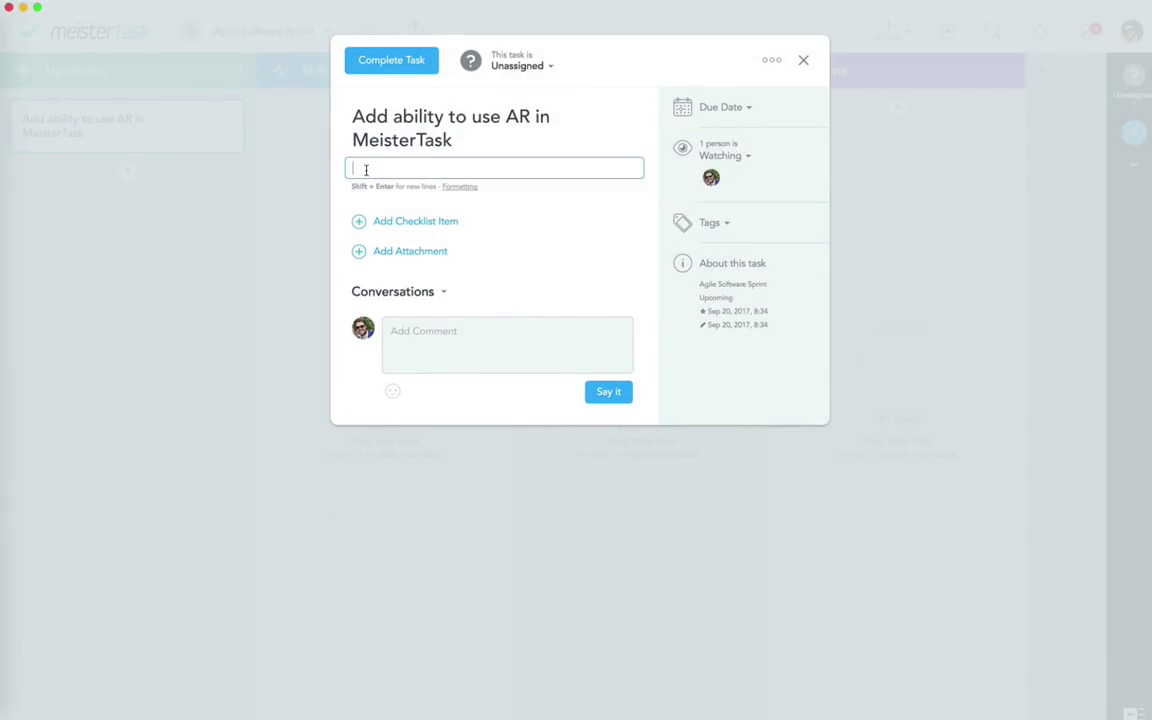
pyautogui.write("Use MeisterTask on your office's wall to ")
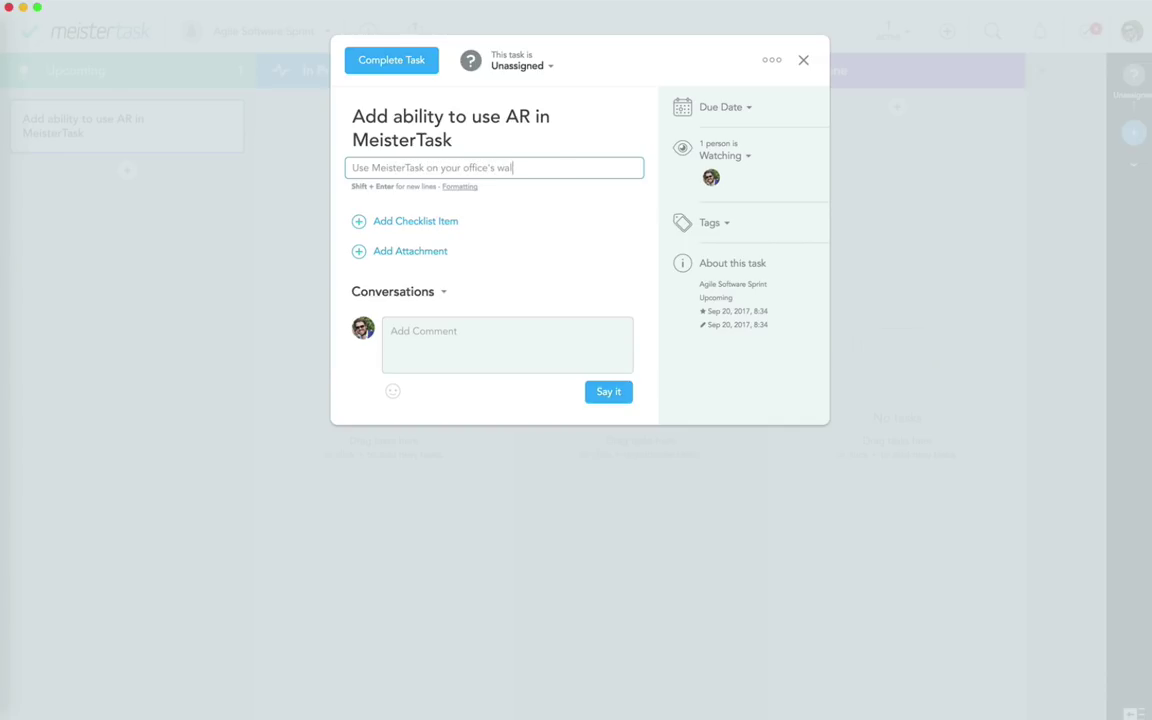
pyautogui.write('present tasks via AR')
pyautogui.press('Return')
pyautogui.click(254, 250)
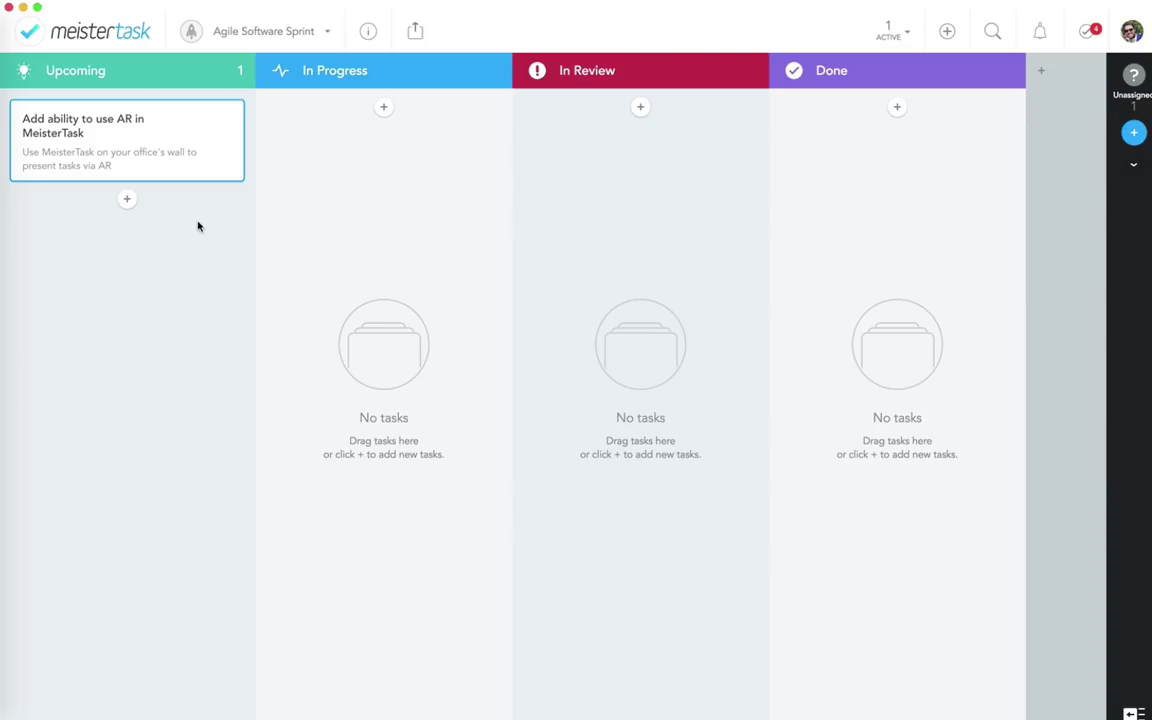
# Step: Add Upcoming tasks 'Add offline functionality for MeisterTask' and 'Add different roles to each project'
pyautogui.click(126, 200)
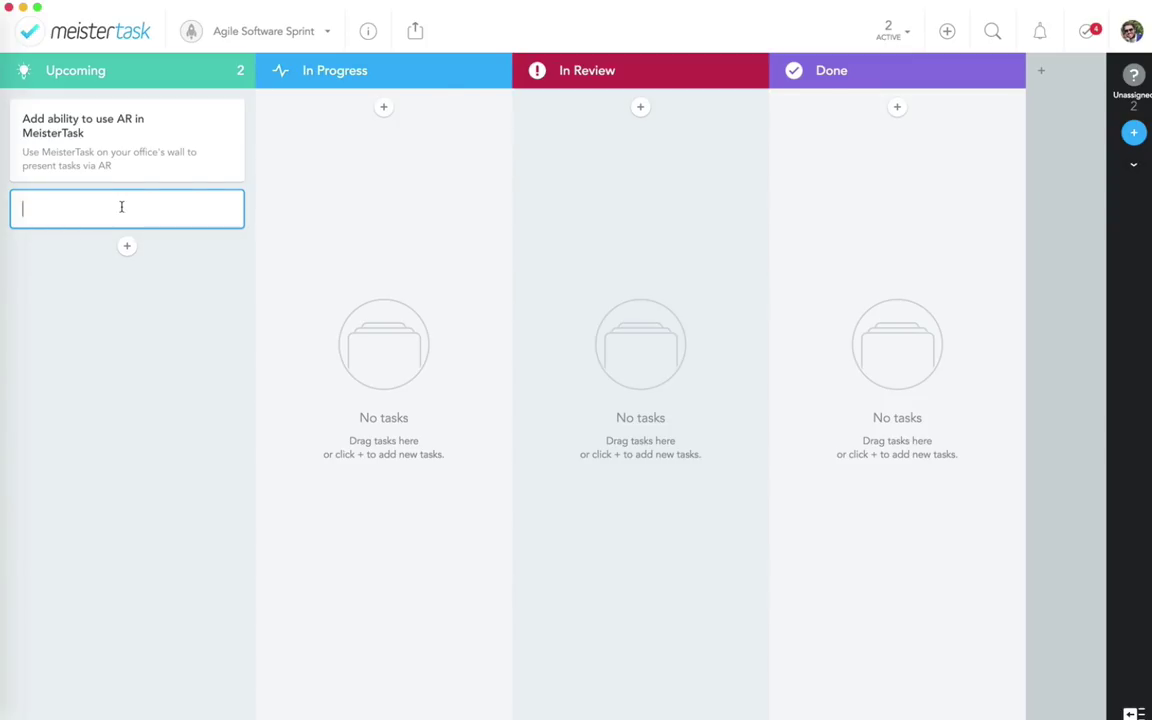
pyautogui.write('Add offline functionalit')
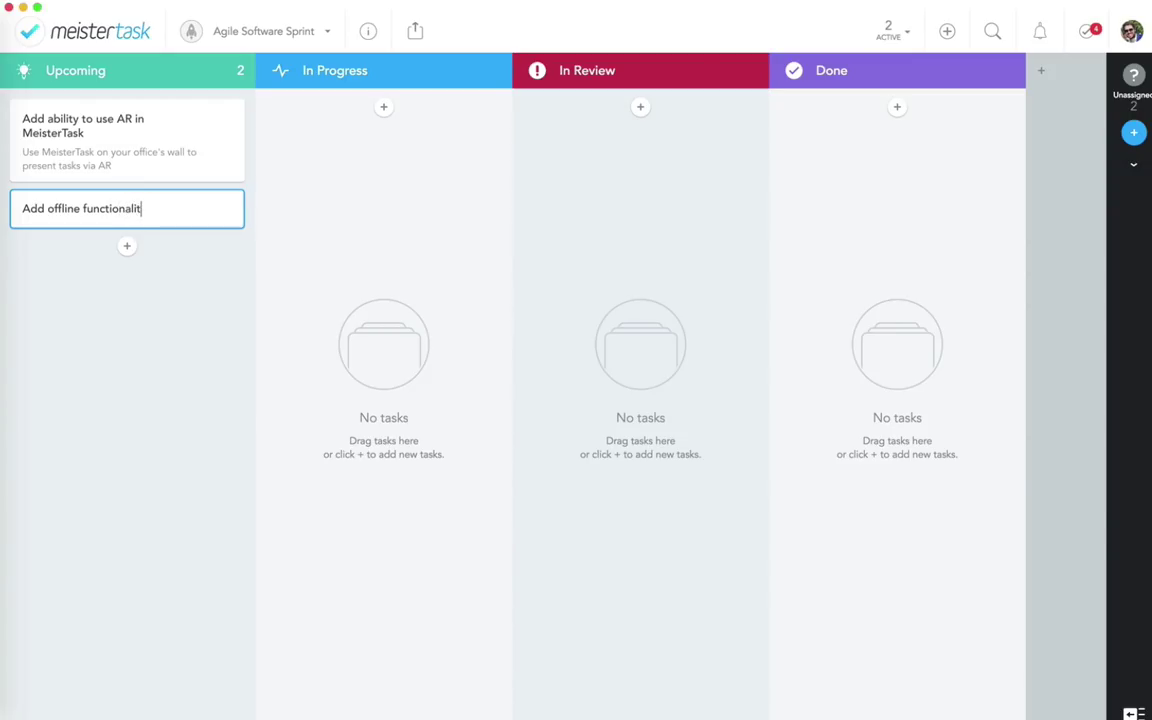
pyautogui.write('y for MeisterTAsk')
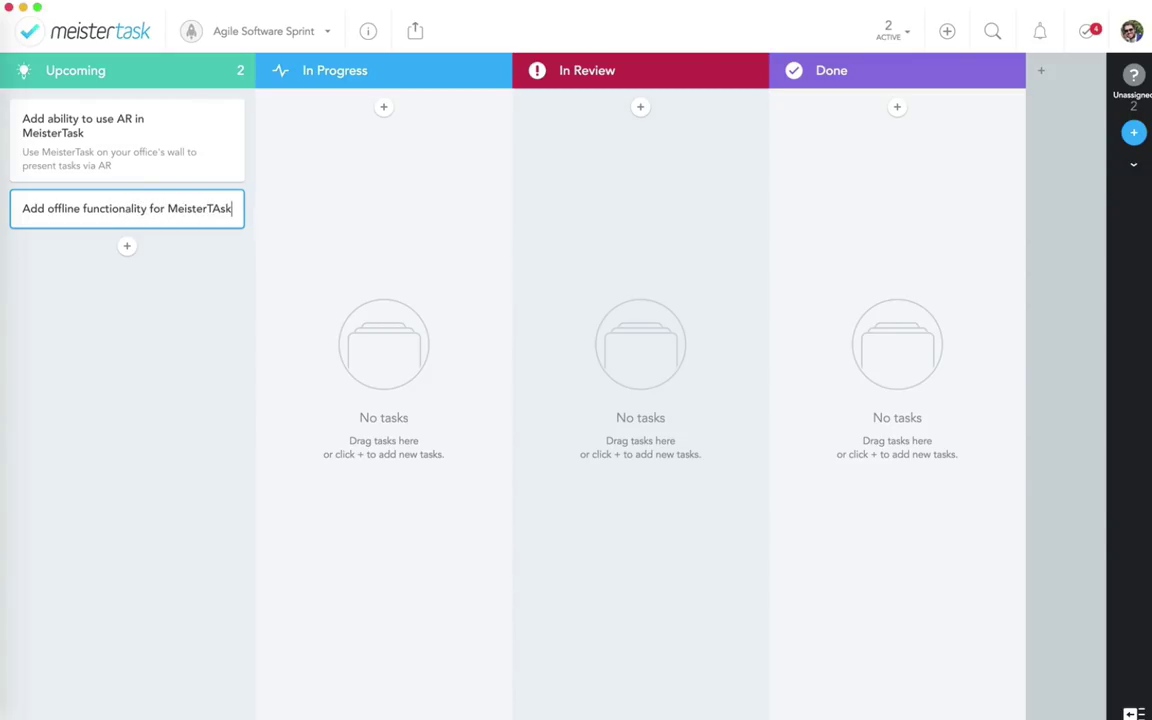
pyautogui.press('BackSpace')
pyautogui.press('BackSpace')
pyautogui.press('BackSpace')
pyautogui.write('ask')
pyautogui.press('Return')
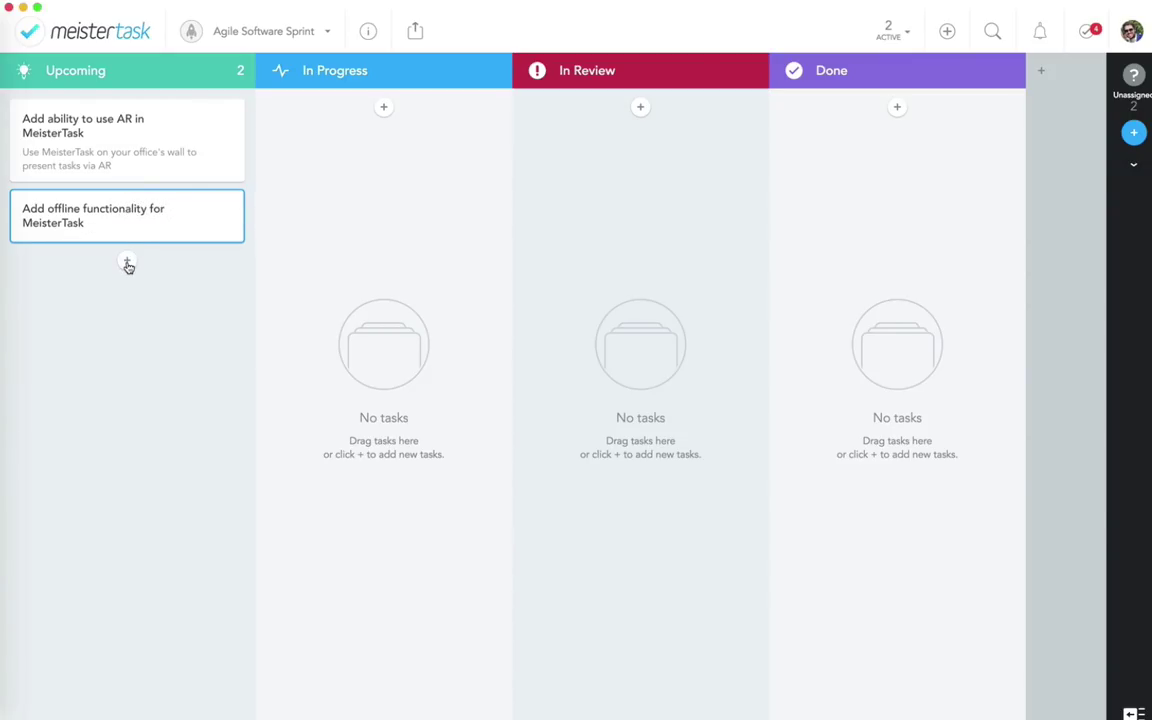
pyautogui.click(127, 263)
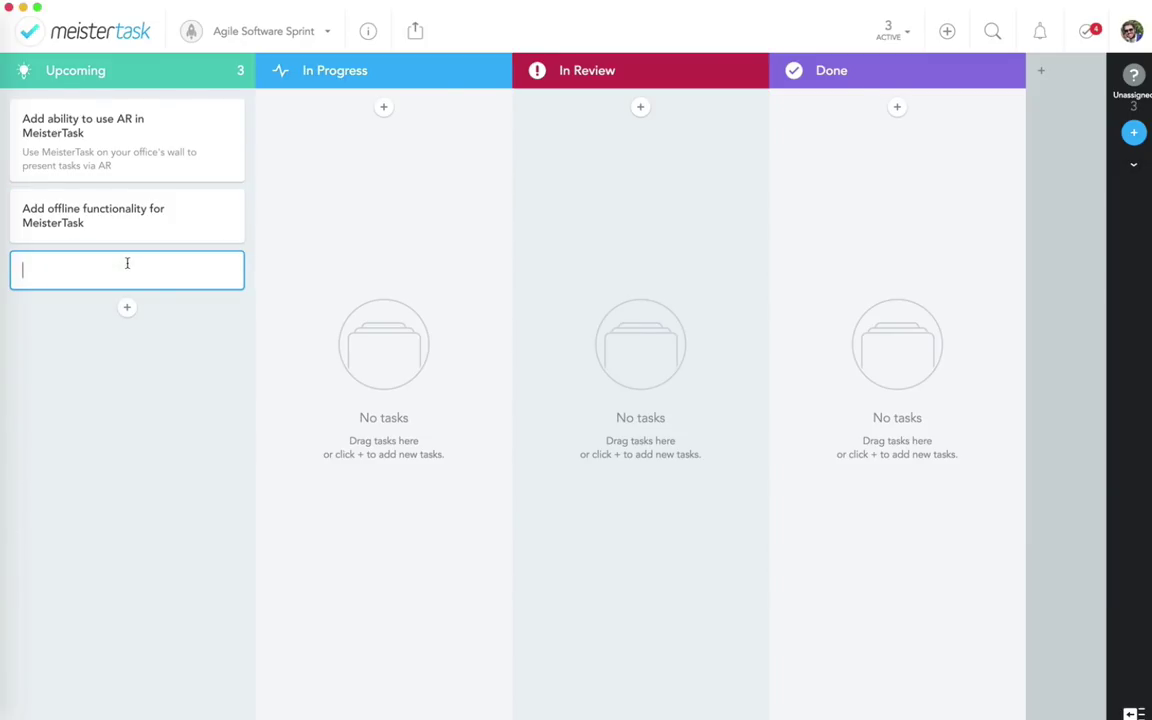
pyautogui.write('Add ')
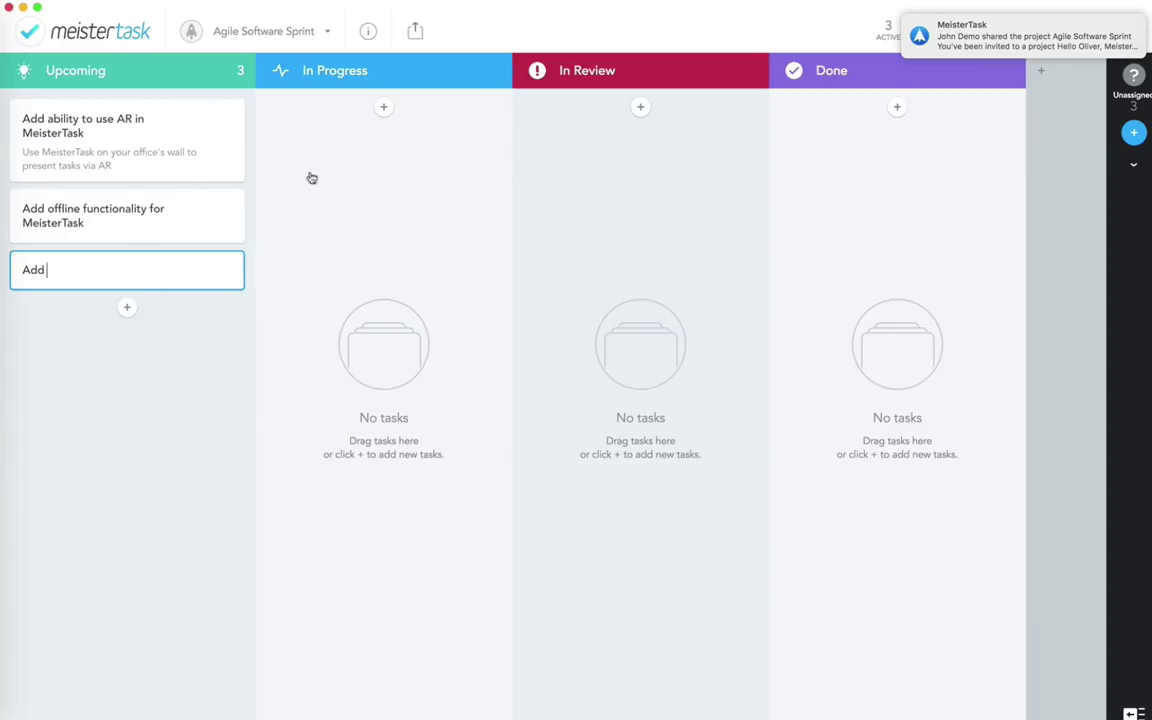
pyautogui.write('di')
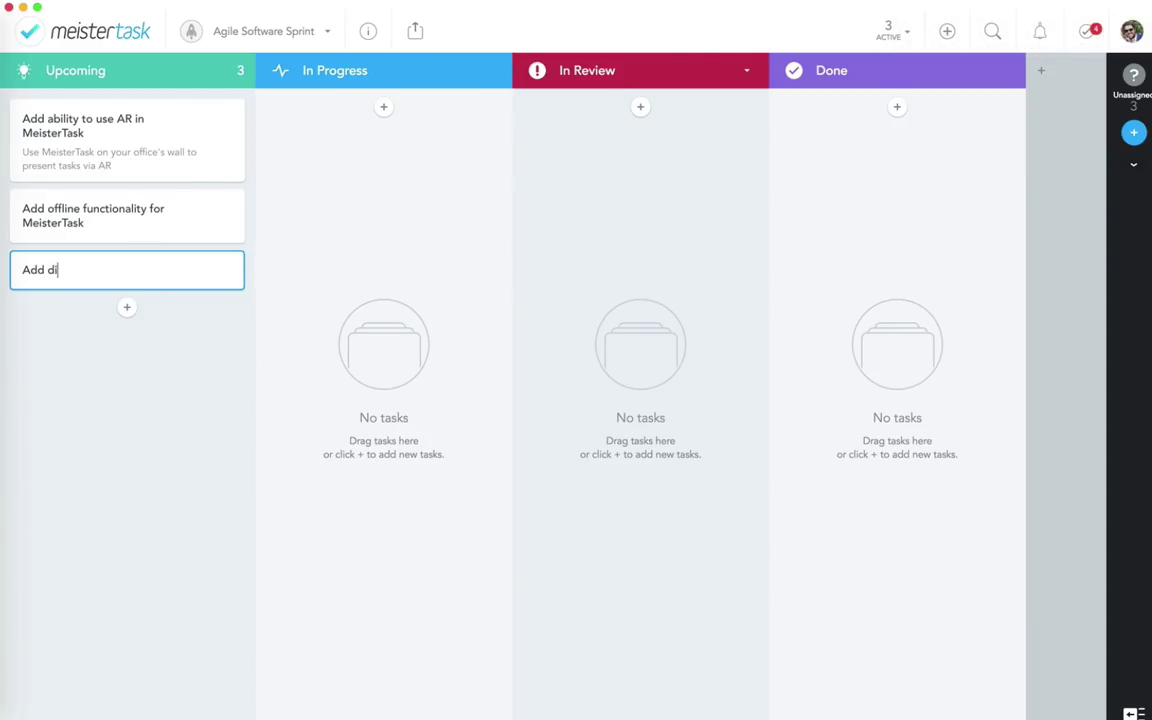
pyautogui.write('fferent roles to each project')
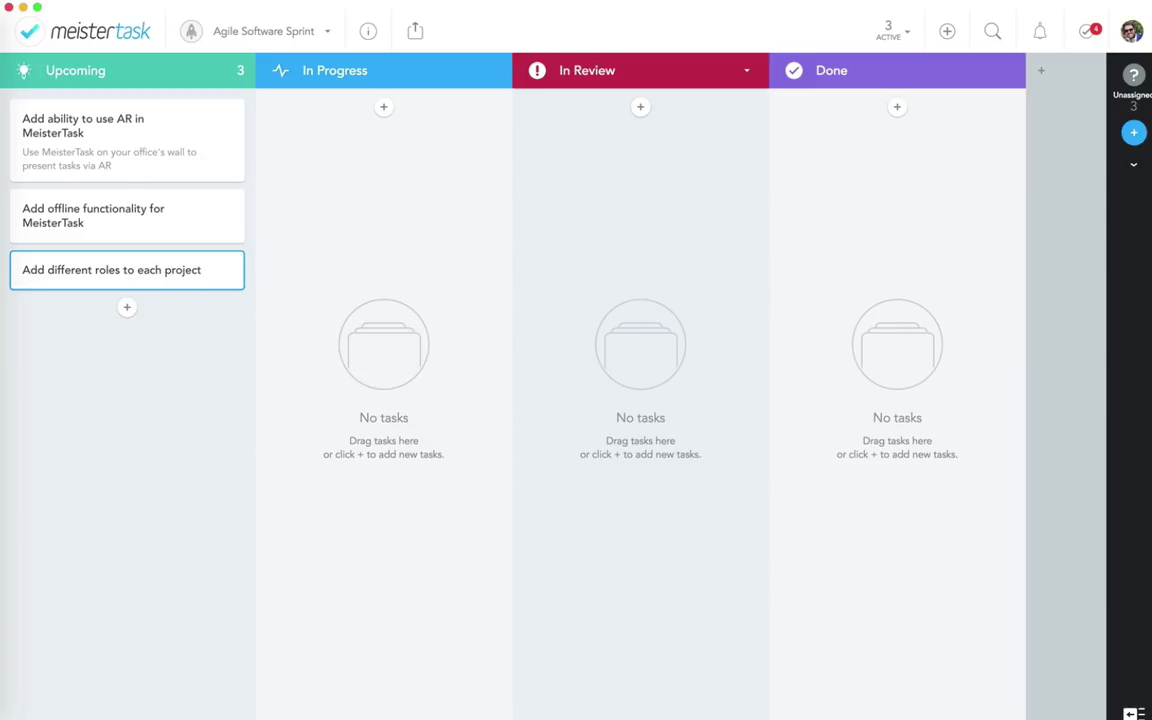
pyautogui.click(185, 365)
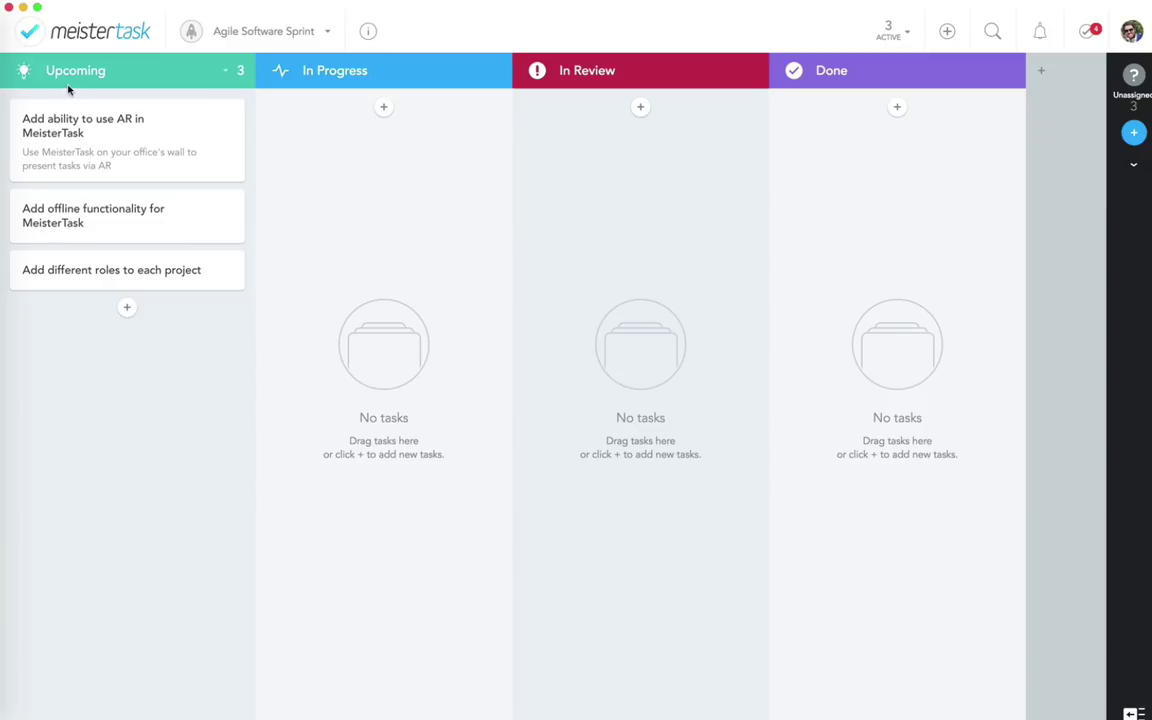
# Step: Add Upcoming tasks 'Dragging and dropping images on tasks doesn't work in IE10' and 'Add videos in inline view to tasks'
pyautogui.click(126, 307)
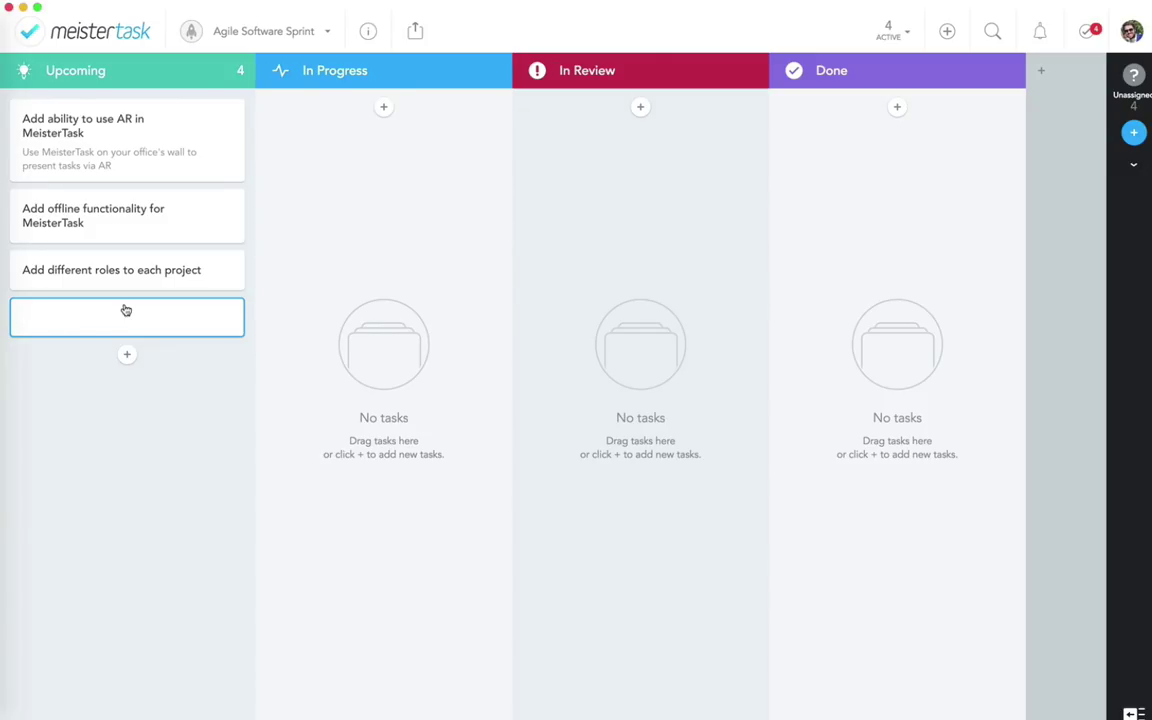
pyautogui.write('Dragging and dropping ima')
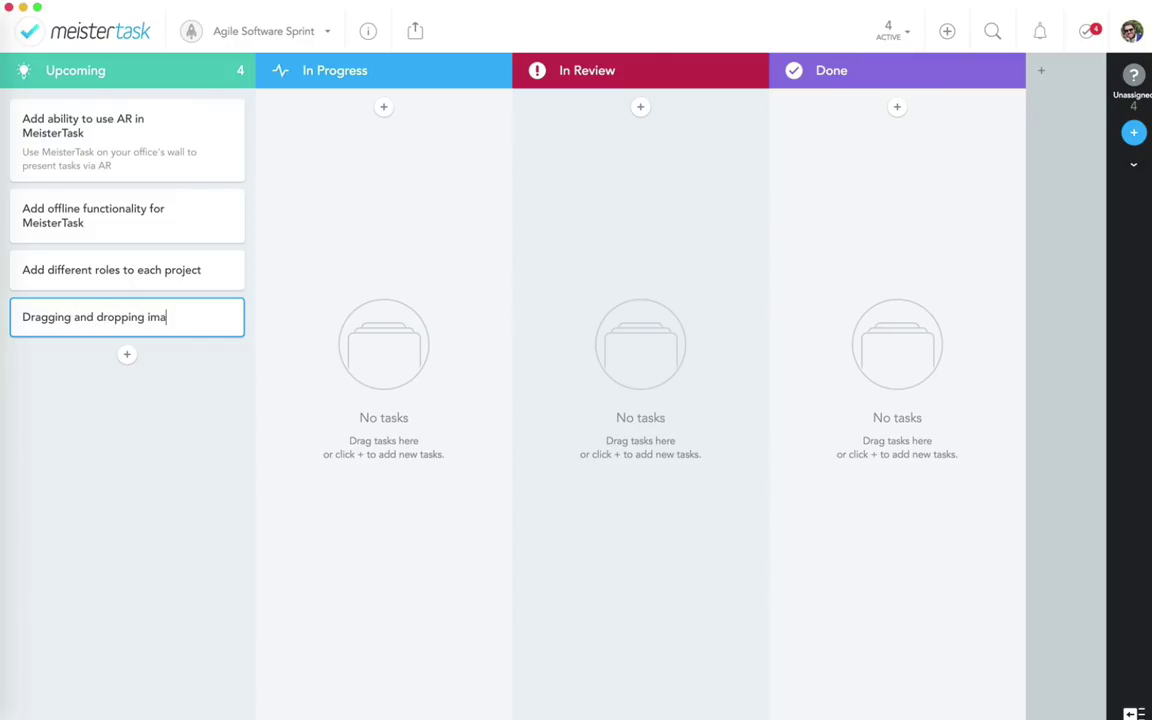
pyautogui.write("ges on tasks doesn't work in IE10")
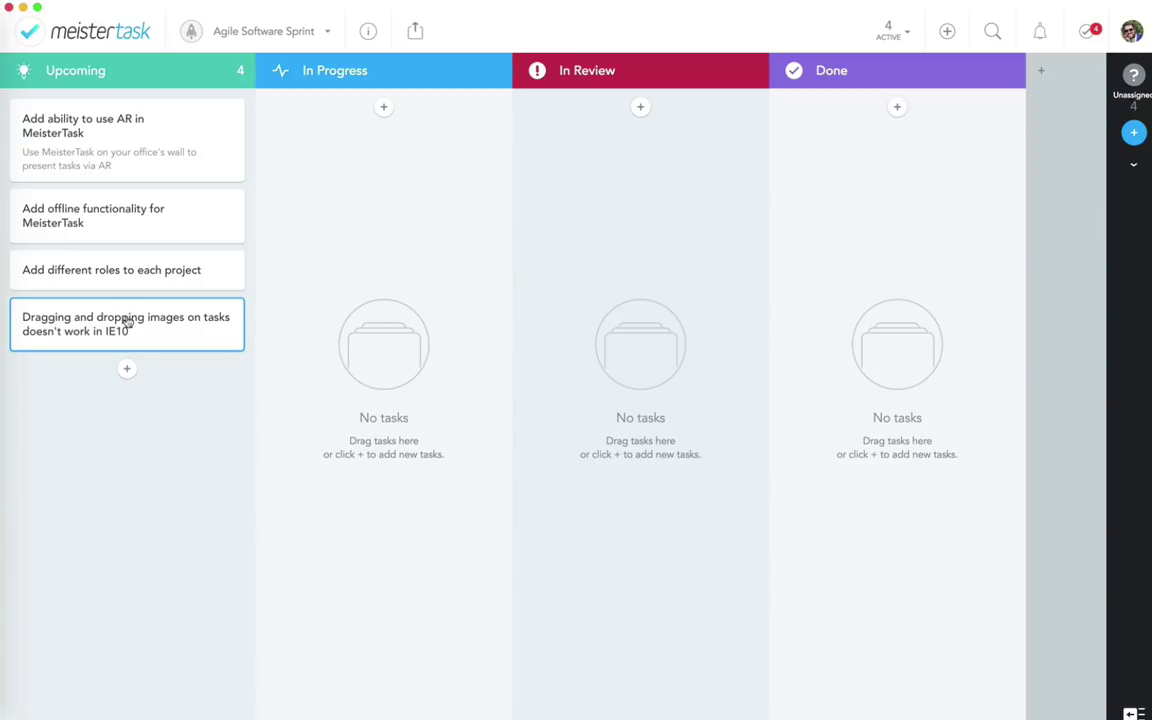
pyautogui.click(126, 368)
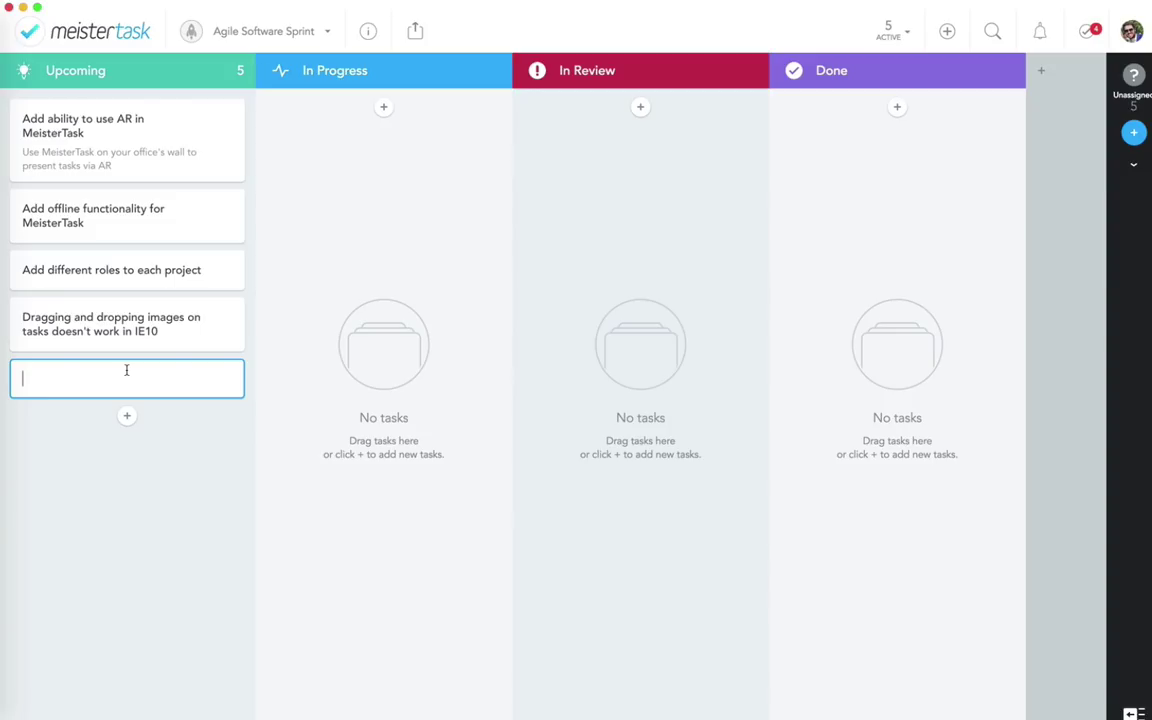
pyautogui.write('Add m')
pyautogui.press('BackSpace')
pyautogui.write('videos in inline view t')
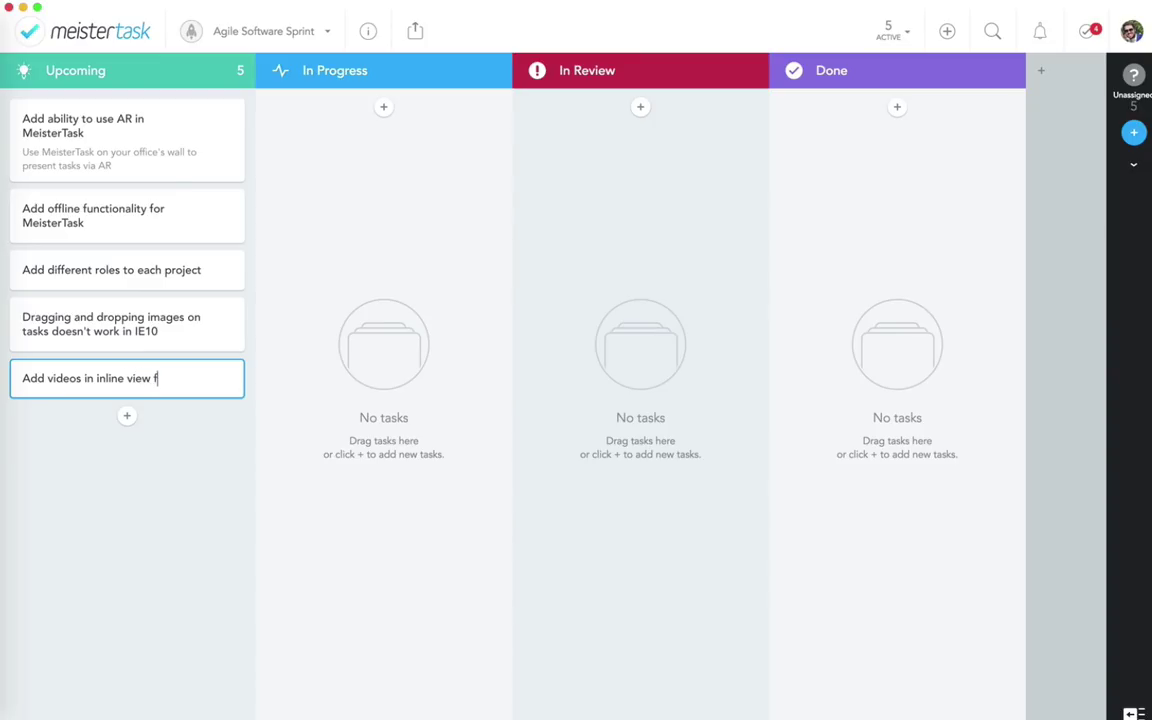
pyautogui.write('o tasks')
pyautogui.click(160, 532)
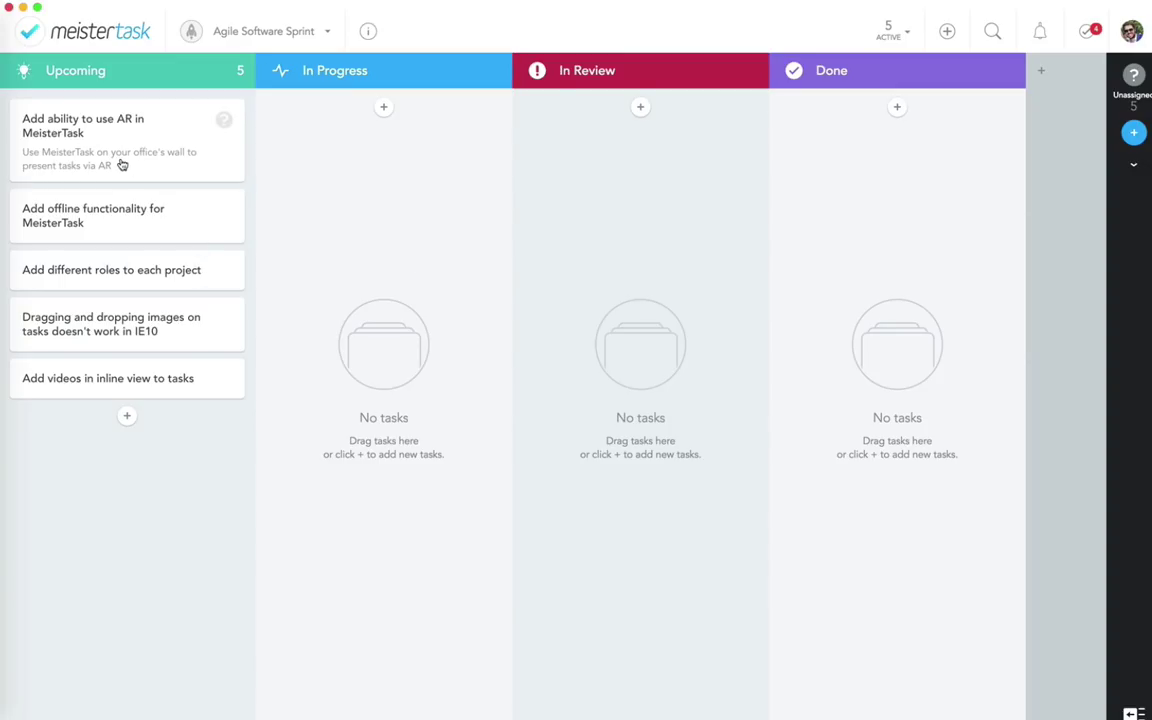
# Step: Drag the 'Add ability to use AR in MeisterTask' card from Upcoming into In Progress
pyautogui.moveTo(182, 159); pyautogui.dragTo(340, 168)
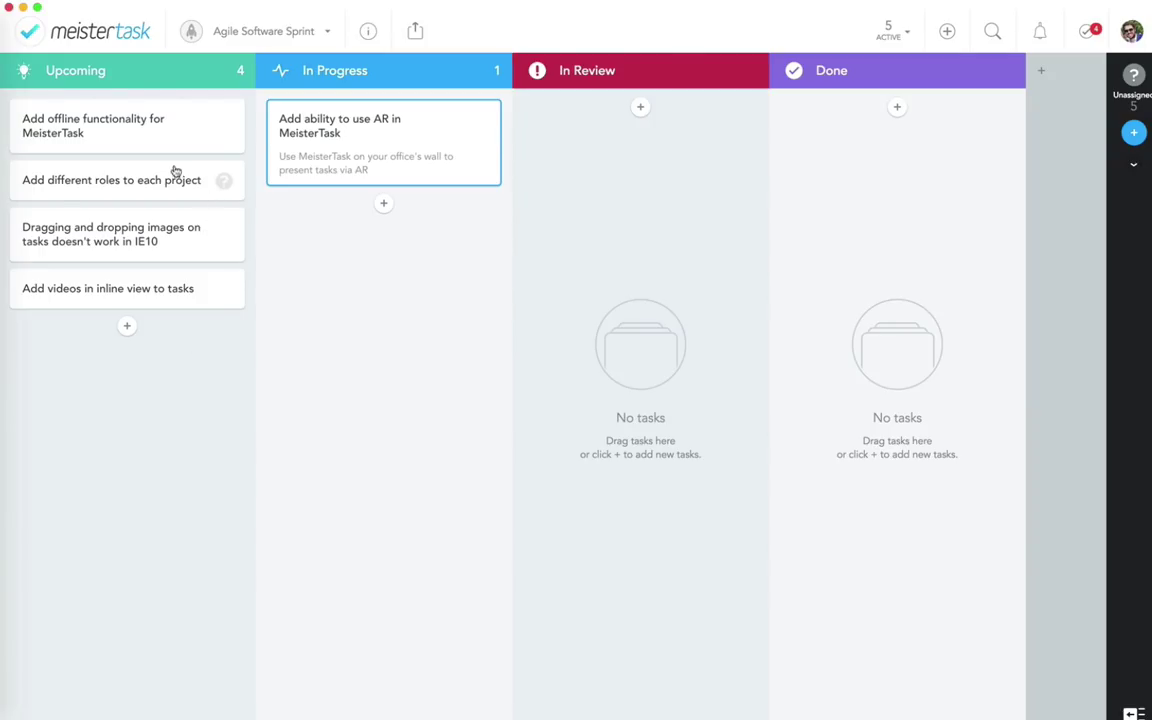
# Step: Append the limits (10), (5) and (5) to the Upcoming, In Progress and In Review section names
pyautogui.click(153, 78)
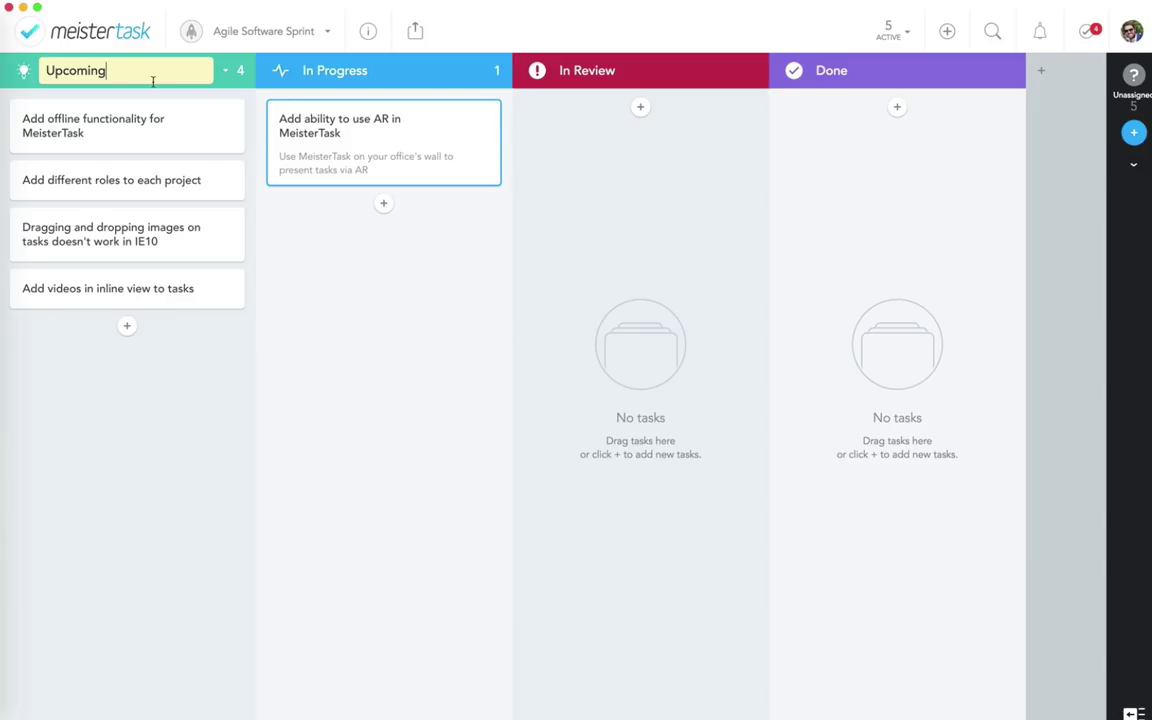
pyautogui.write('(10)')
pyautogui.click(376, 319)
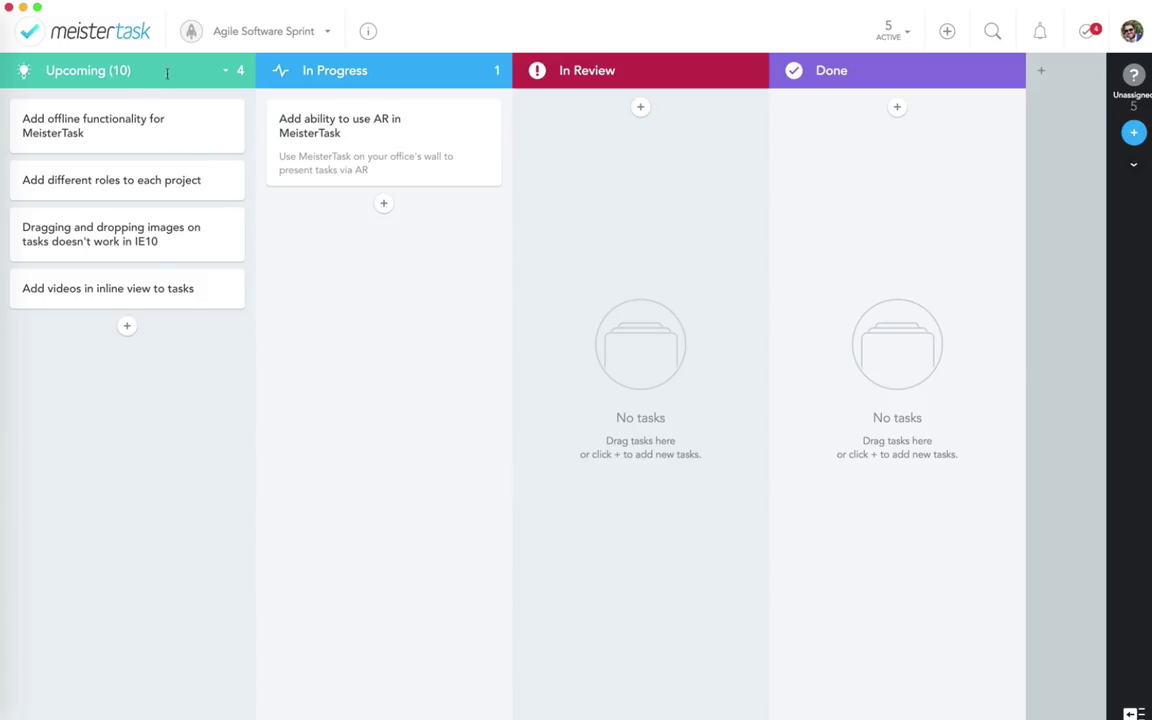
pyautogui.click(319, 71)
pyautogui.click(368, 71)
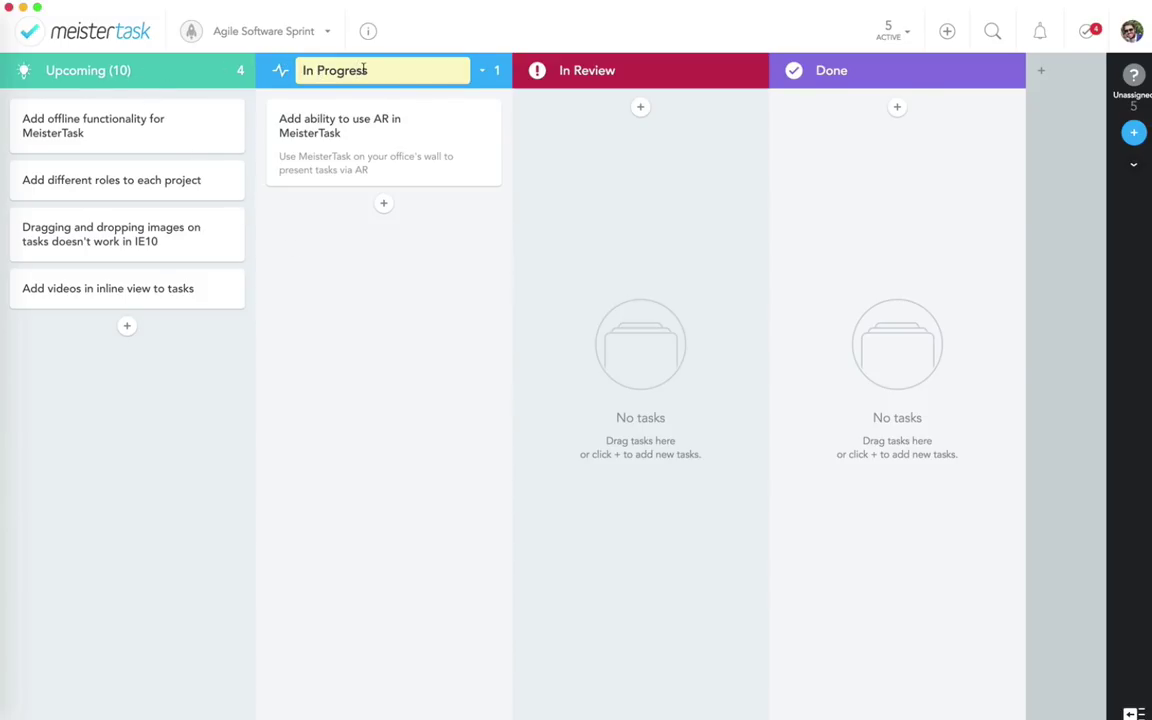
pyautogui.write('(5)')
pyautogui.press('Return')
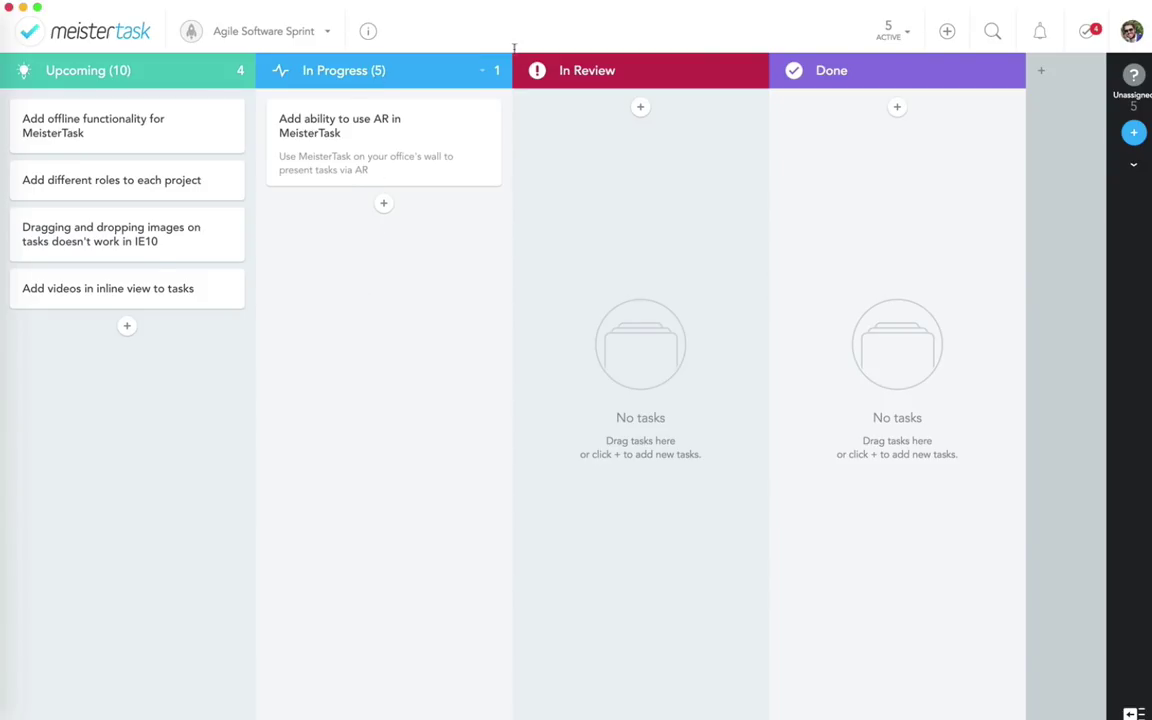
pyautogui.click(672, 70)
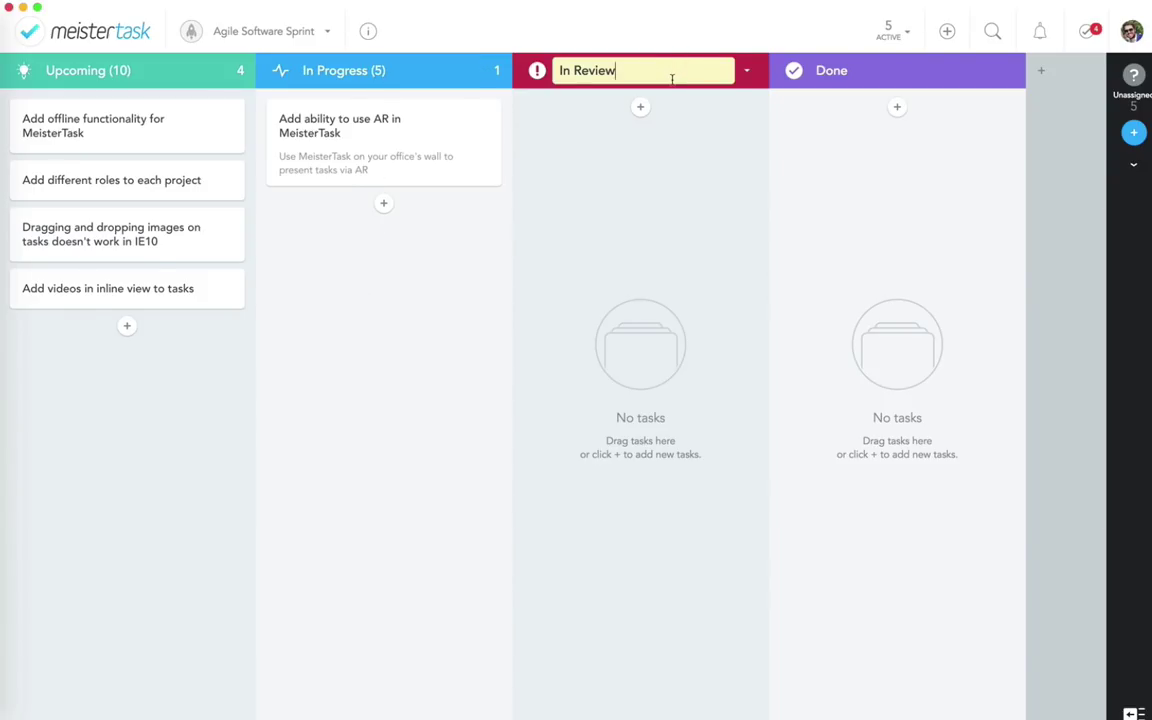
pyautogui.write('(5)')
pyautogui.press('Return')
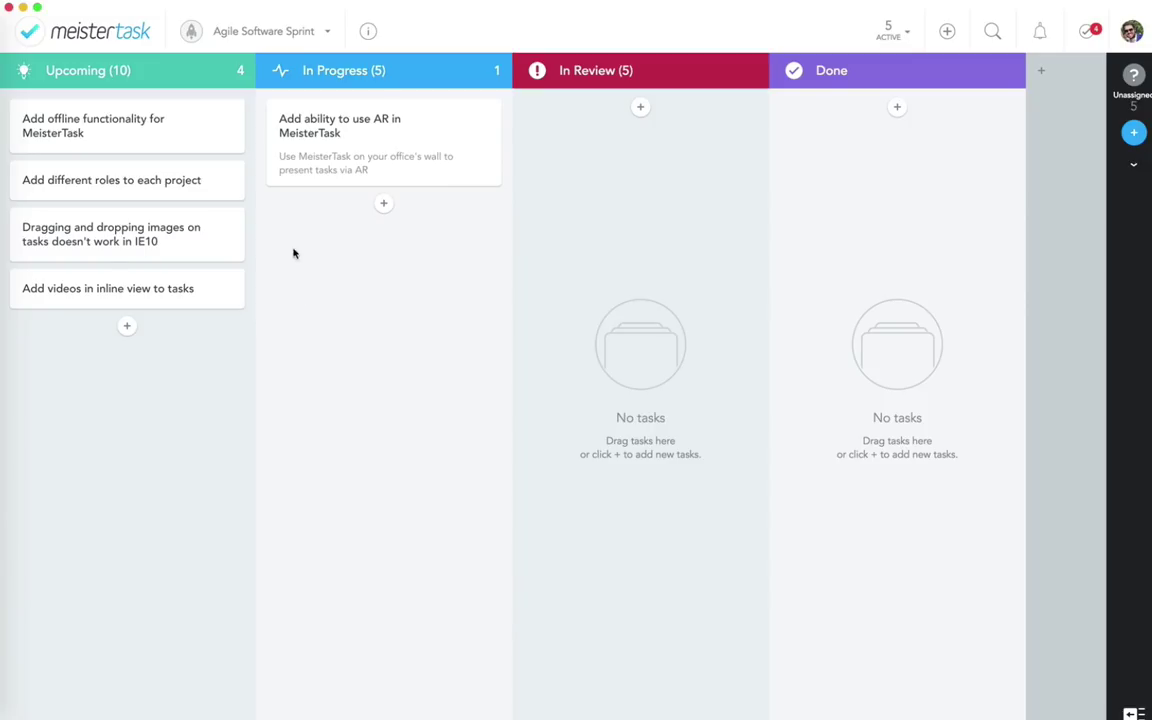
# Step: Move the project-roles task into In Progress, then assign team members to it and to the AR task
pyautogui.moveTo(98, 183); pyautogui.dragTo(290, 208)
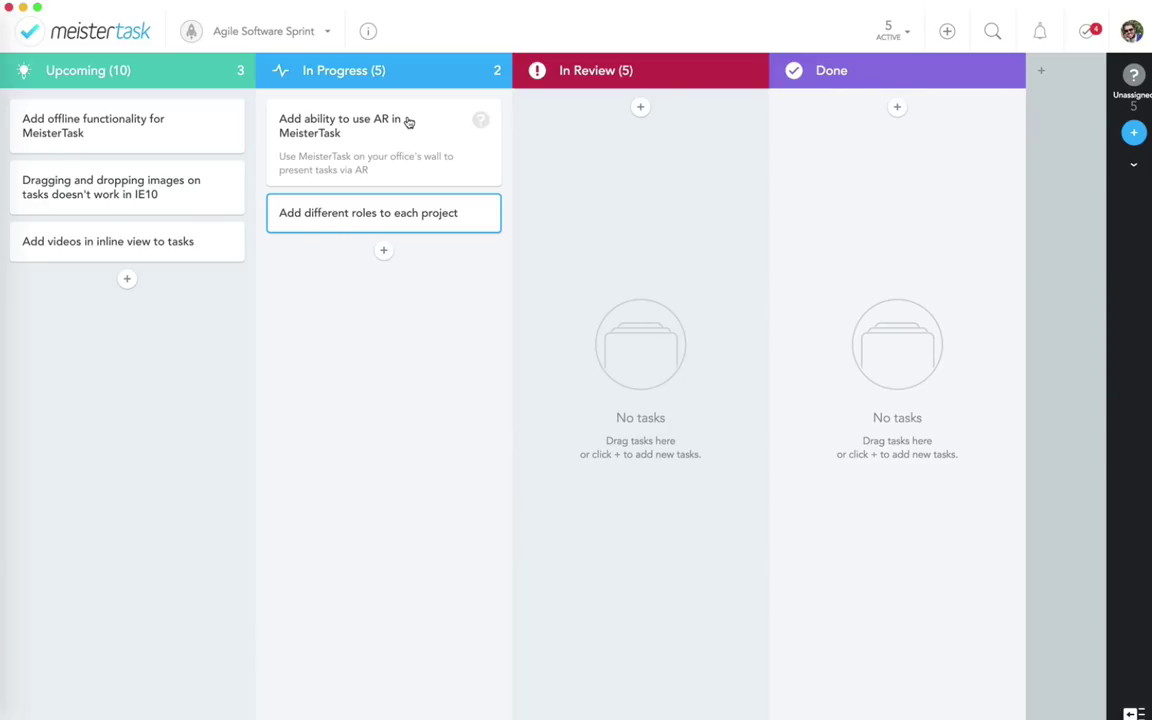
pyautogui.click(480, 121)
pyautogui.click(481, 122)
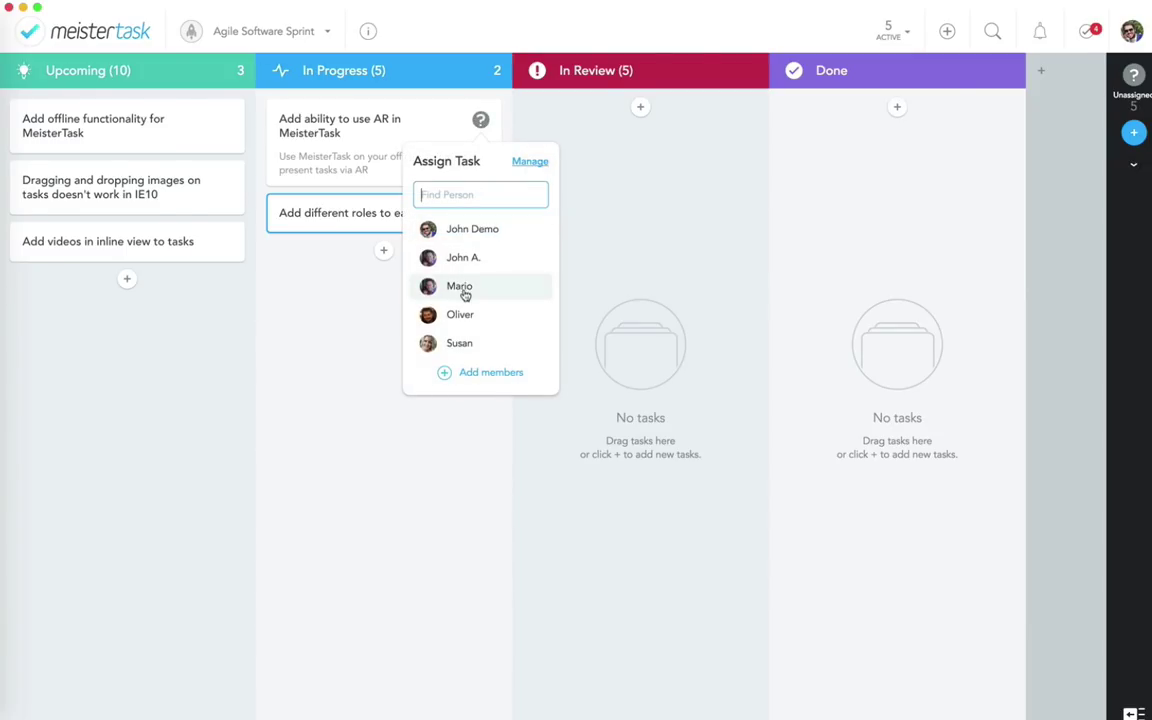
pyautogui.click(460, 345)
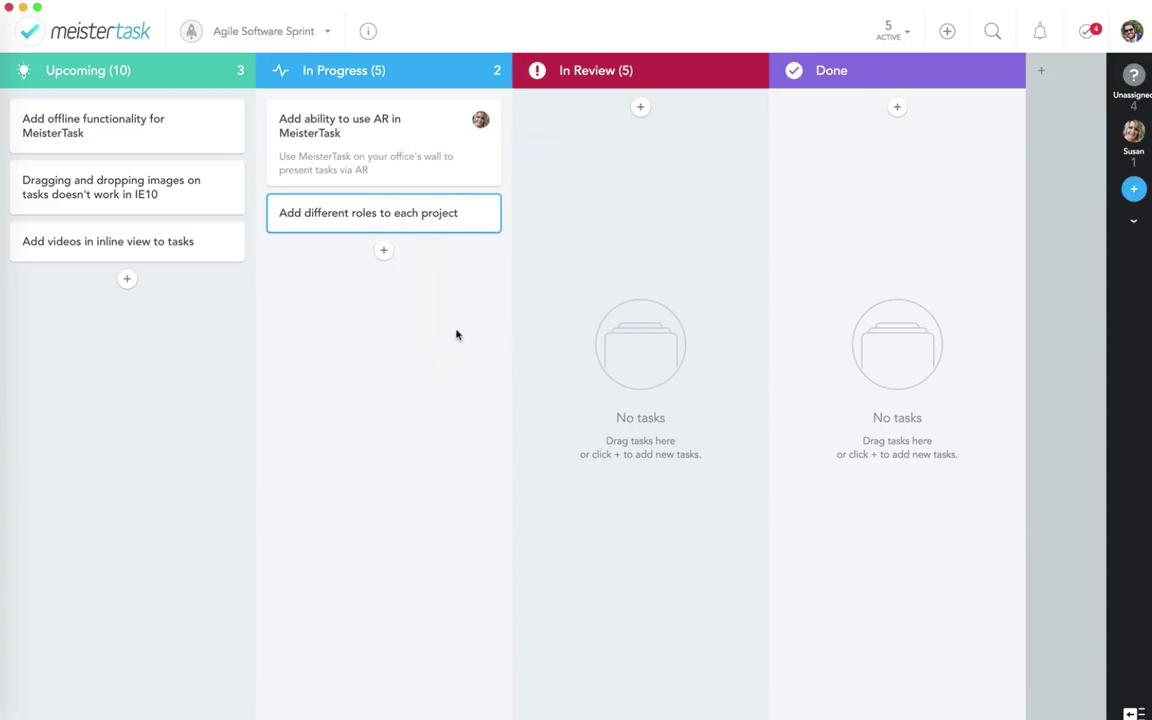
pyautogui.click(481, 213)
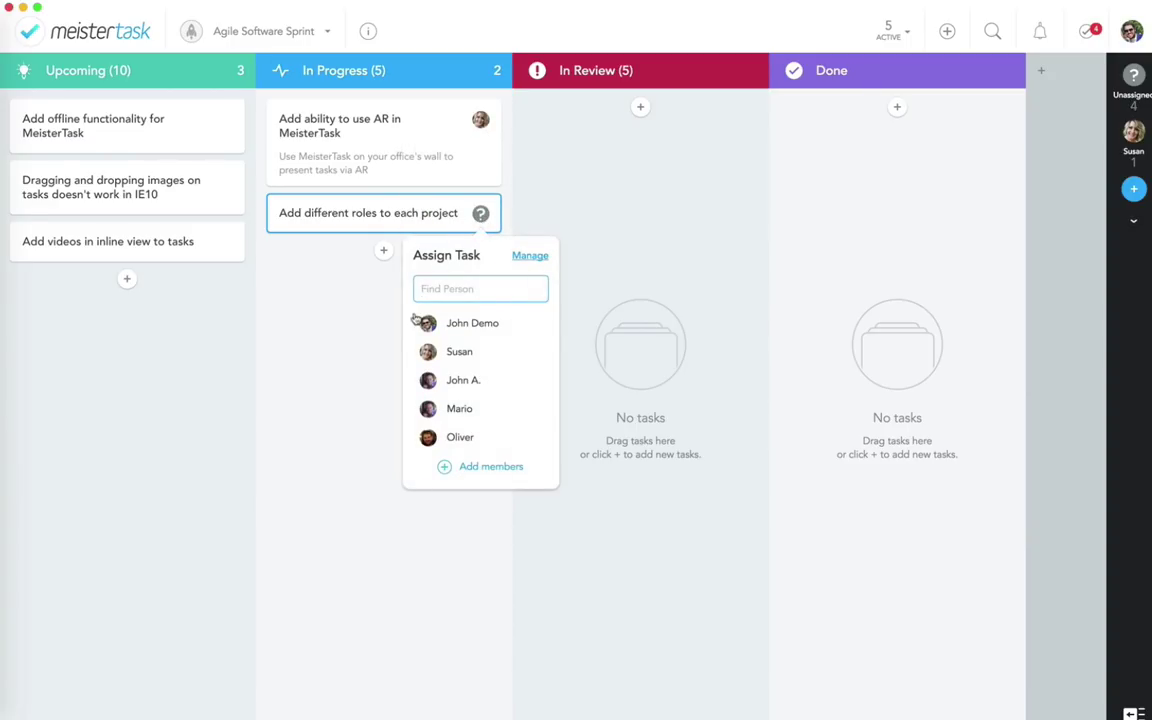
pyautogui.click(452, 407)
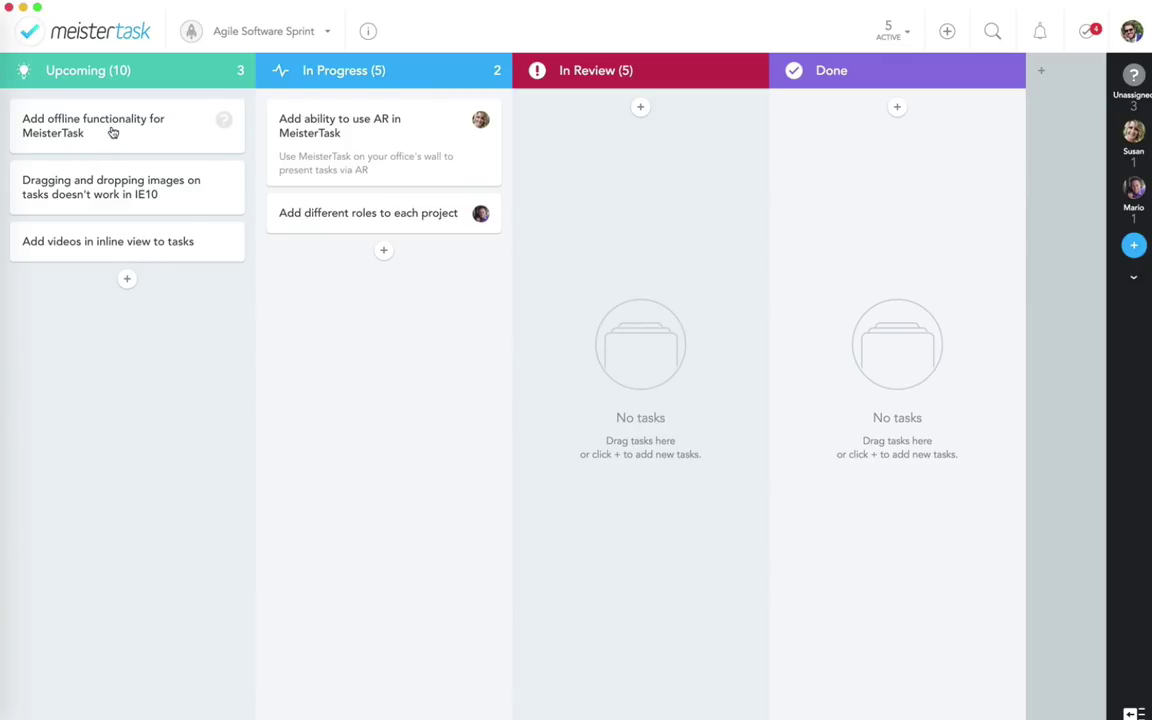
# Step: Move the offline functionality and inline videos tasks into In Progress, assigning a team member to each
pyautogui.moveTo(96, 132); pyautogui.dragTo(373, 262)
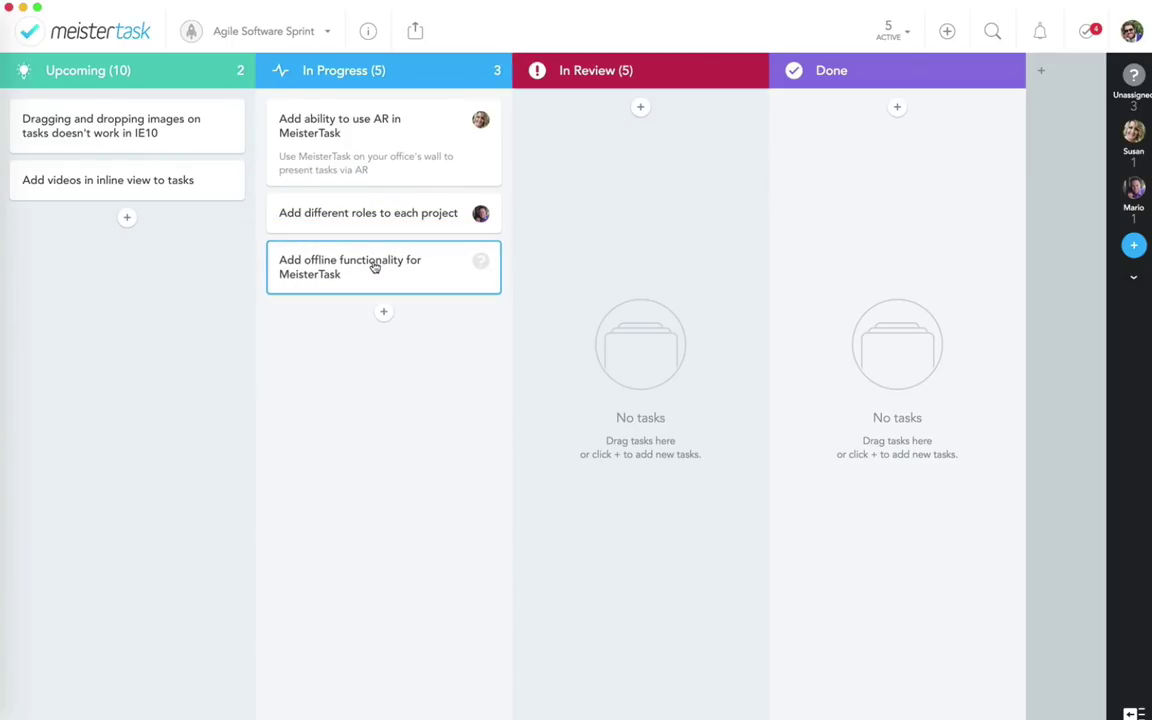
pyautogui.click(479, 262)
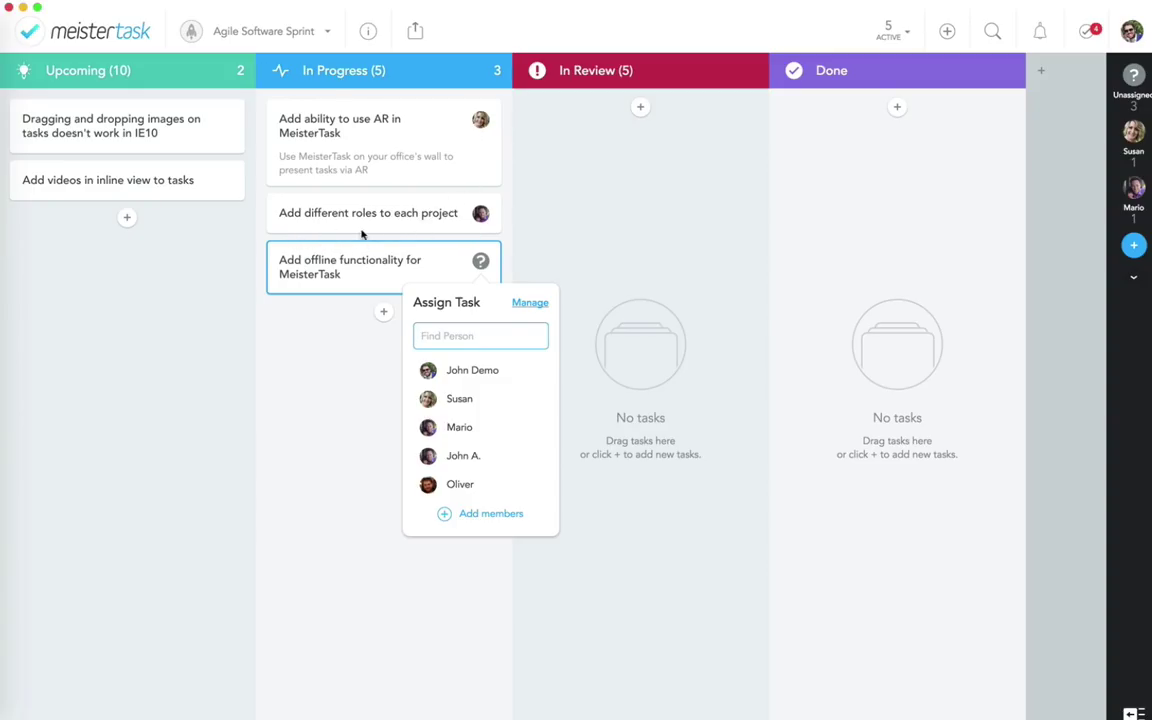
pyautogui.click(461, 374)
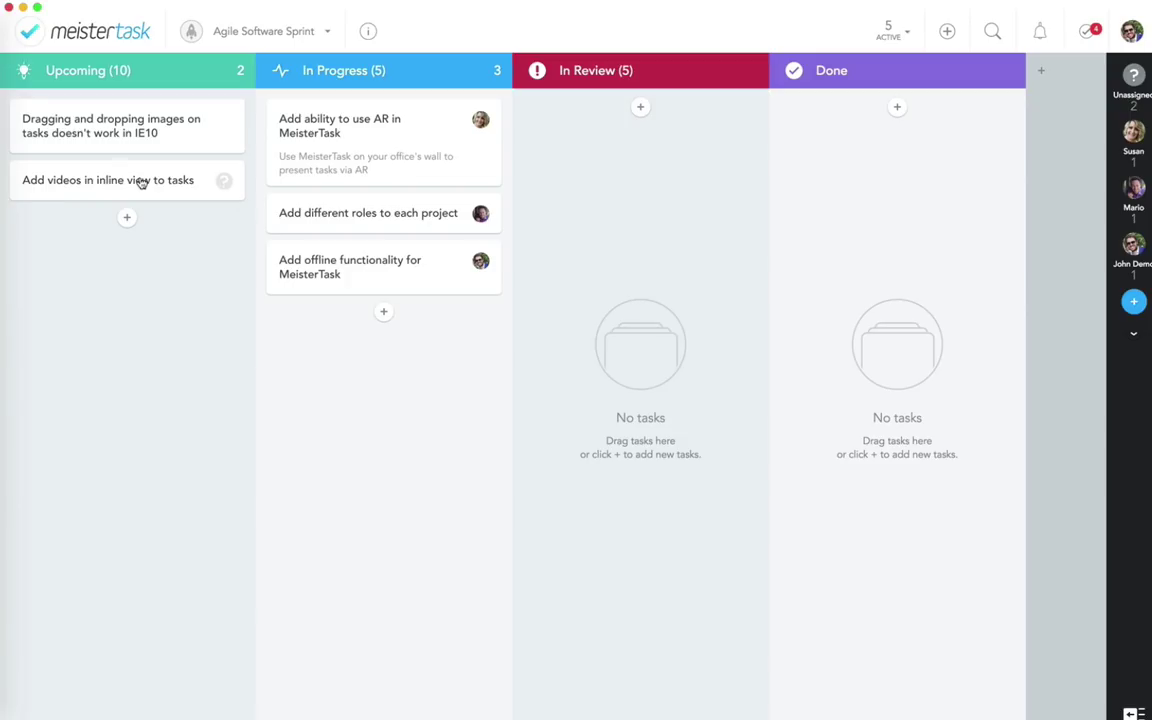
pyautogui.moveTo(141, 183); pyautogui.dragTo(388, 318)
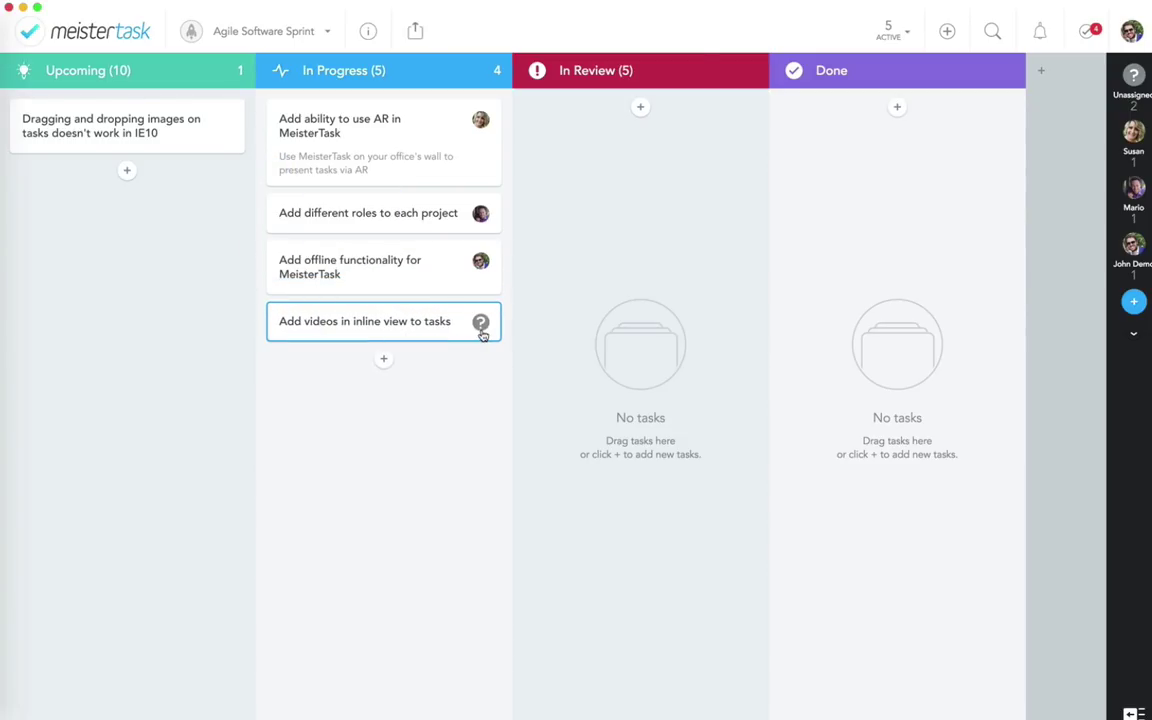
pyautogui.click(481, 322)
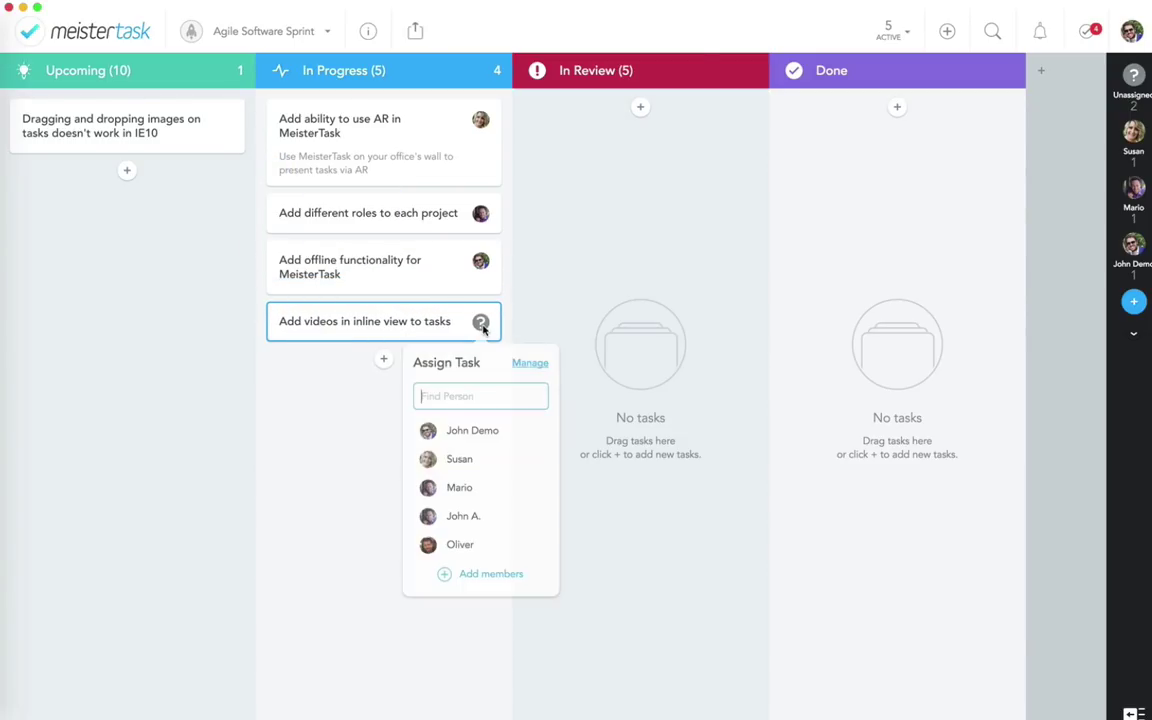
pyautogui.click(458, 546)
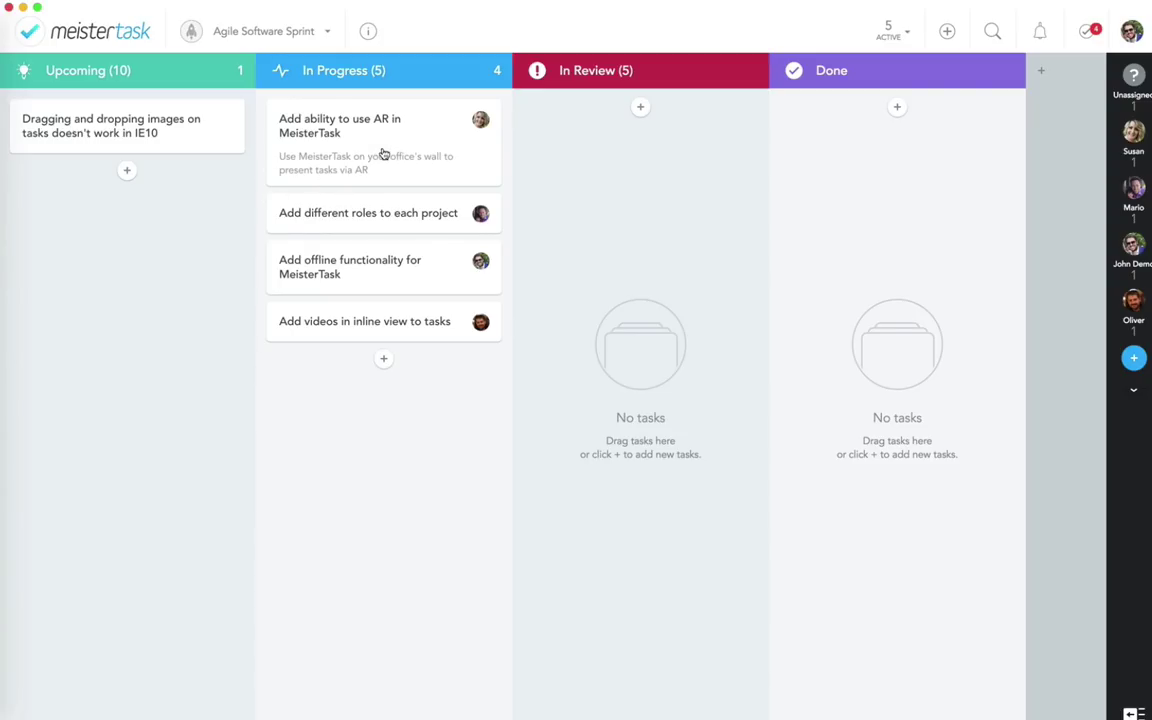
# Step: Drag the AR, project roles, offline and inline videos cards from In Progress into In Review
pyautogui.moveTo(382, 154); pyautogui.dragTo(600, 158)
pyautogui.moveTo(379, 137); pyautogui.dragTo(597, 203)
pyautogui.moveTo(427, 149); pyautogui.dragTo(585, 174)
pyautogui.moveTo(378, 121); pyautogui.dragTo(597, 176)
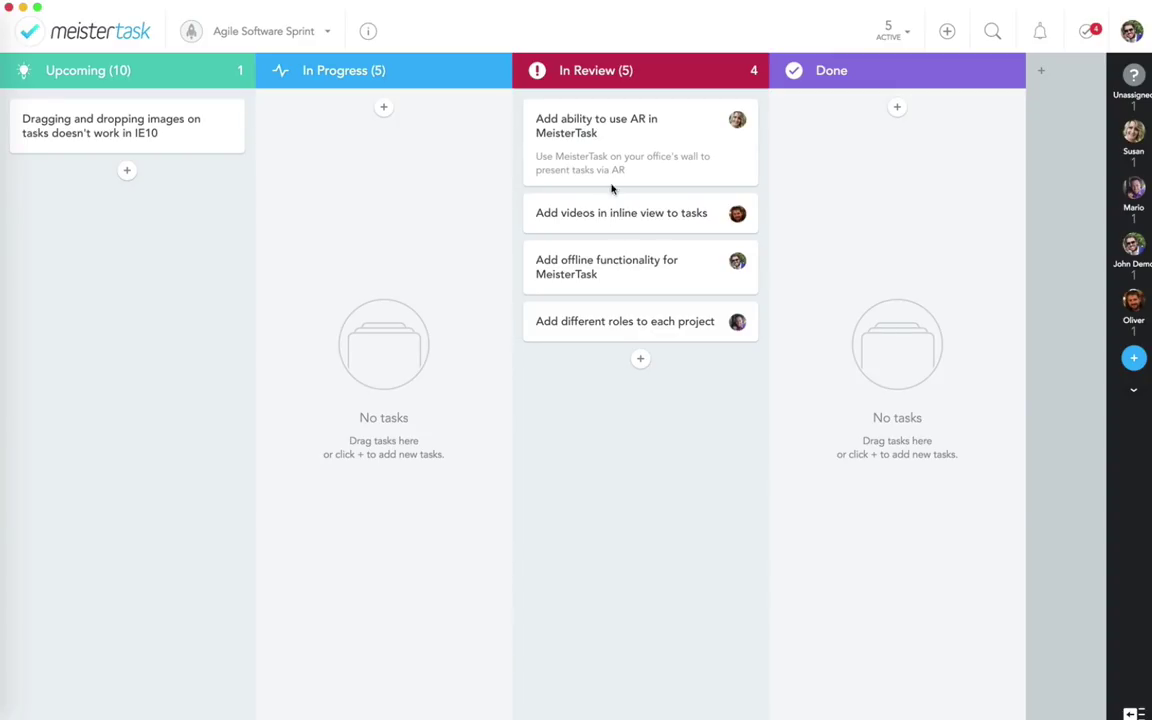
# Step: Drag the AR, inline videos, offline and project roles cards from In Review into Done
pyautogui.moveTo(650, 126); pyautogui.dragTo(797, 145)
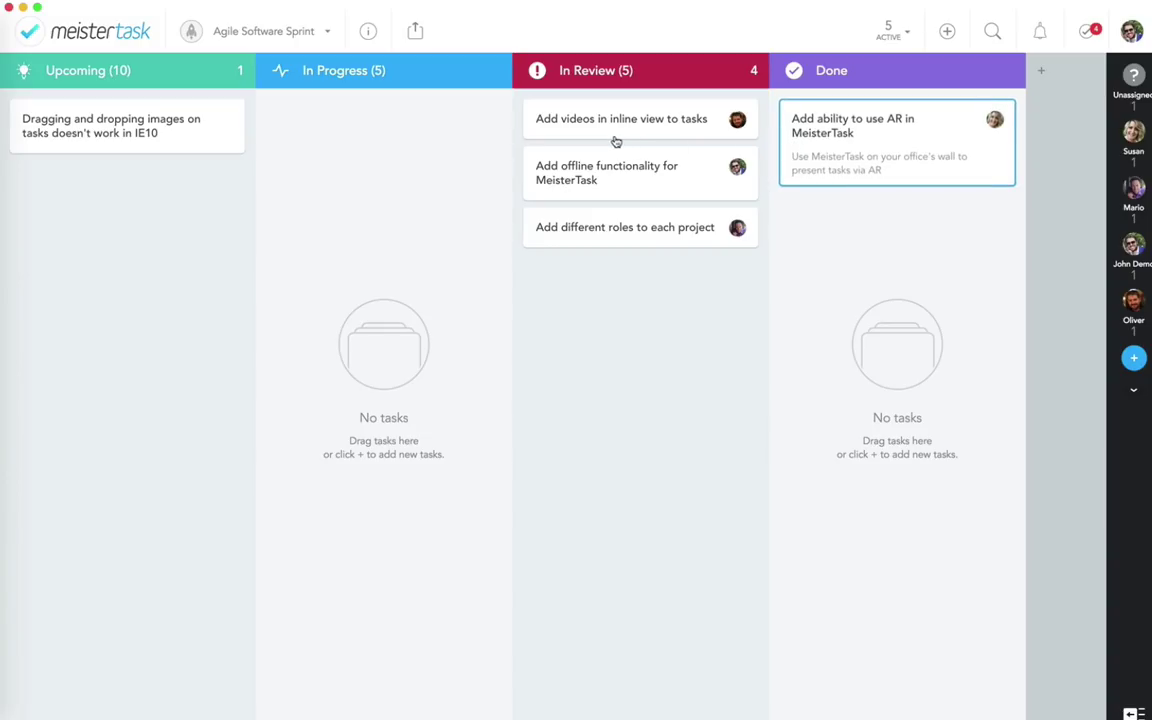
pyautogui.moveTo(615, 138); pyautogui.dragTo(803, 207)
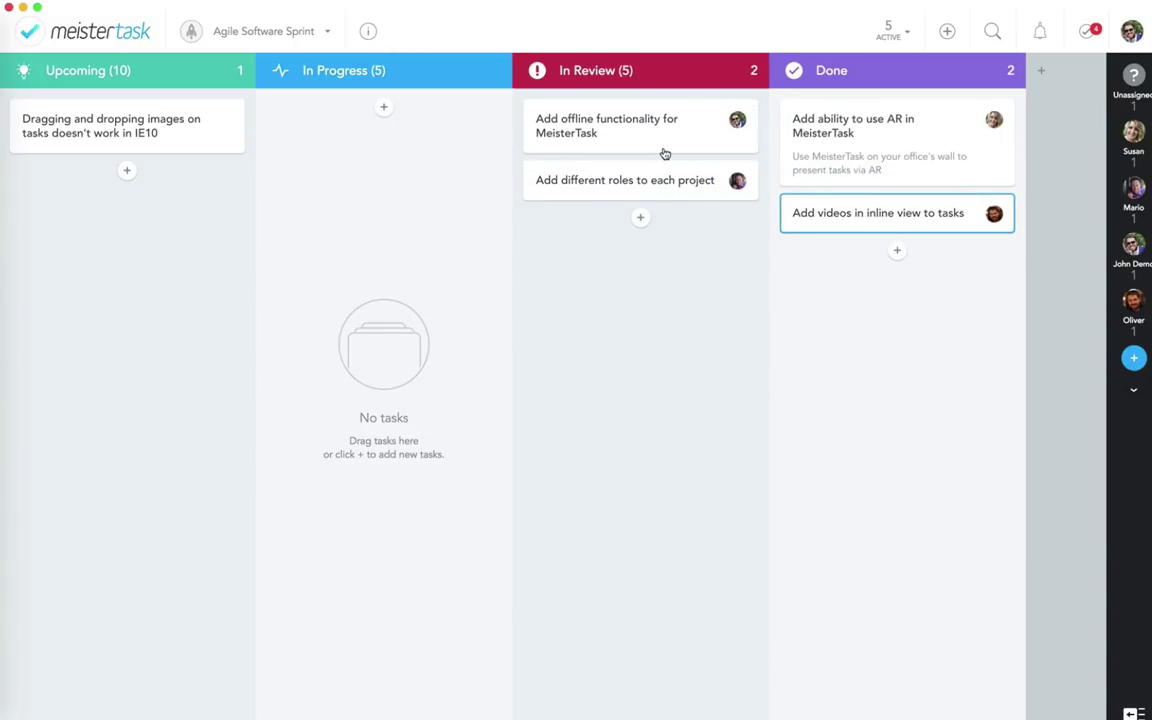
pyautogui.moveTo(663, 157); pyautogui.dragTo(877, 242)
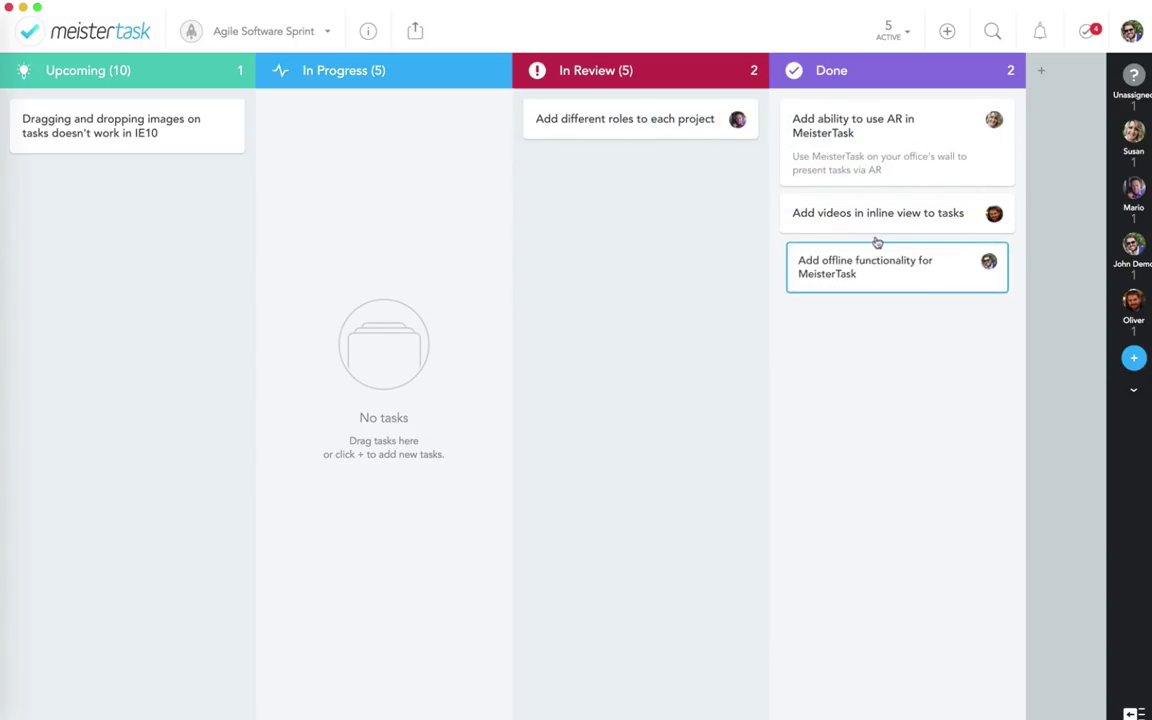
pyautogui.moveTo(661, 128); pyautogui.dragTo(898, 194)
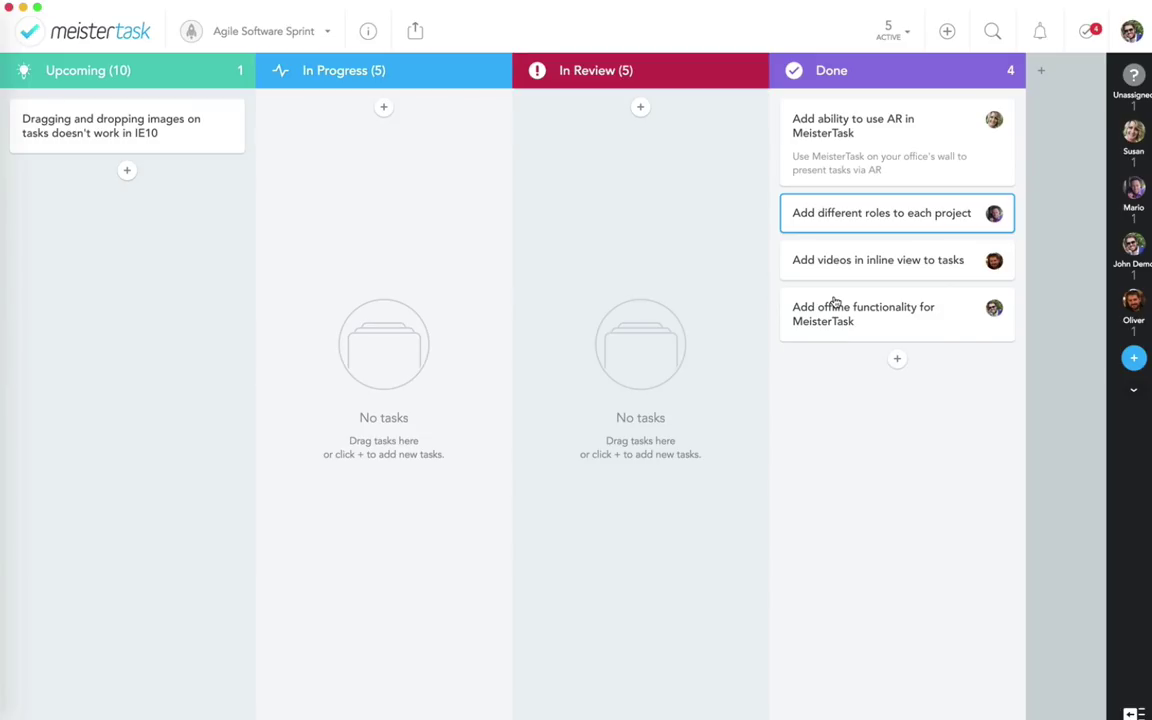
# Step: Multi-select the four Done tasks and drag them together back into In Progress
pyautogui.click(859, 310)
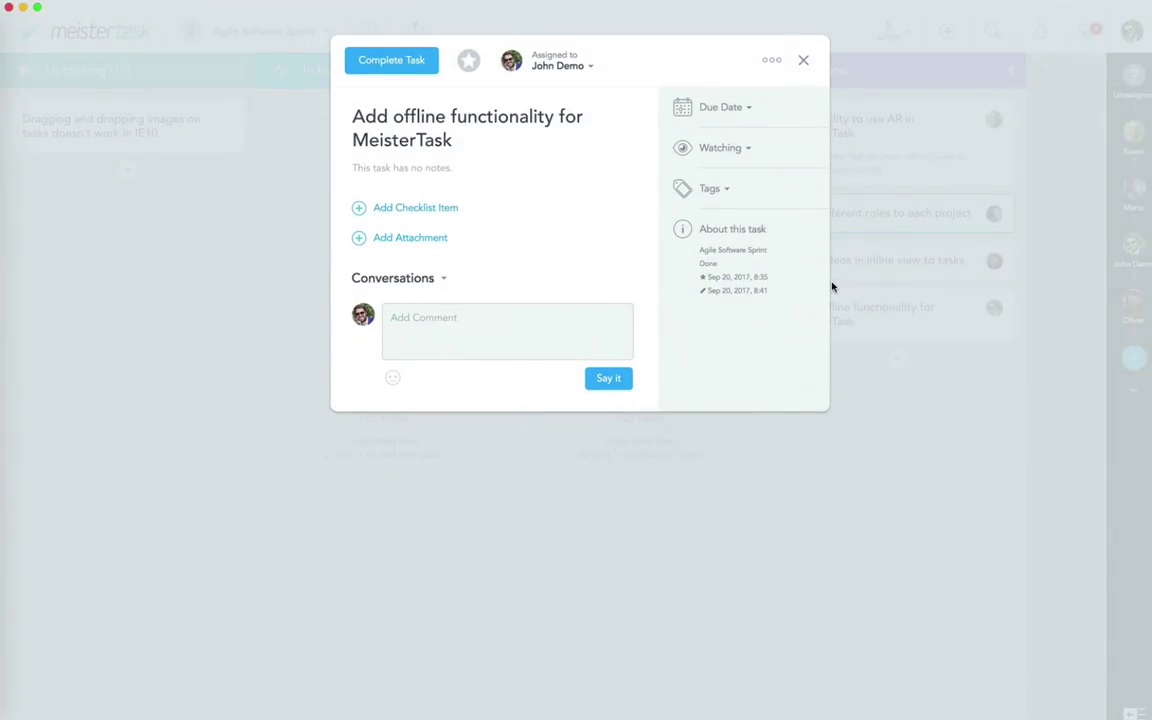
pyautogui.click(831, 287)
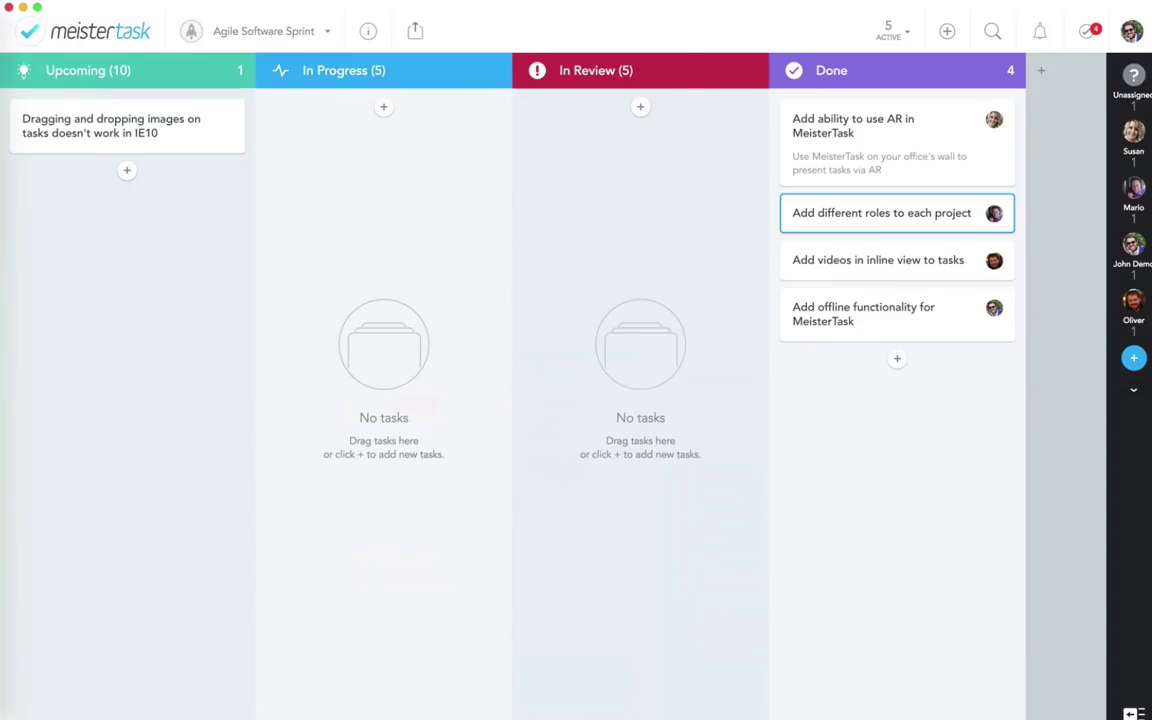
pyautogui.keyDown('super'); pyautogui.click(849, 320); pyautogui.keyUp('super')
pyautogui.keyDown('super'); pyautogui.click(823, 257); pyautogui.keyUp('super')
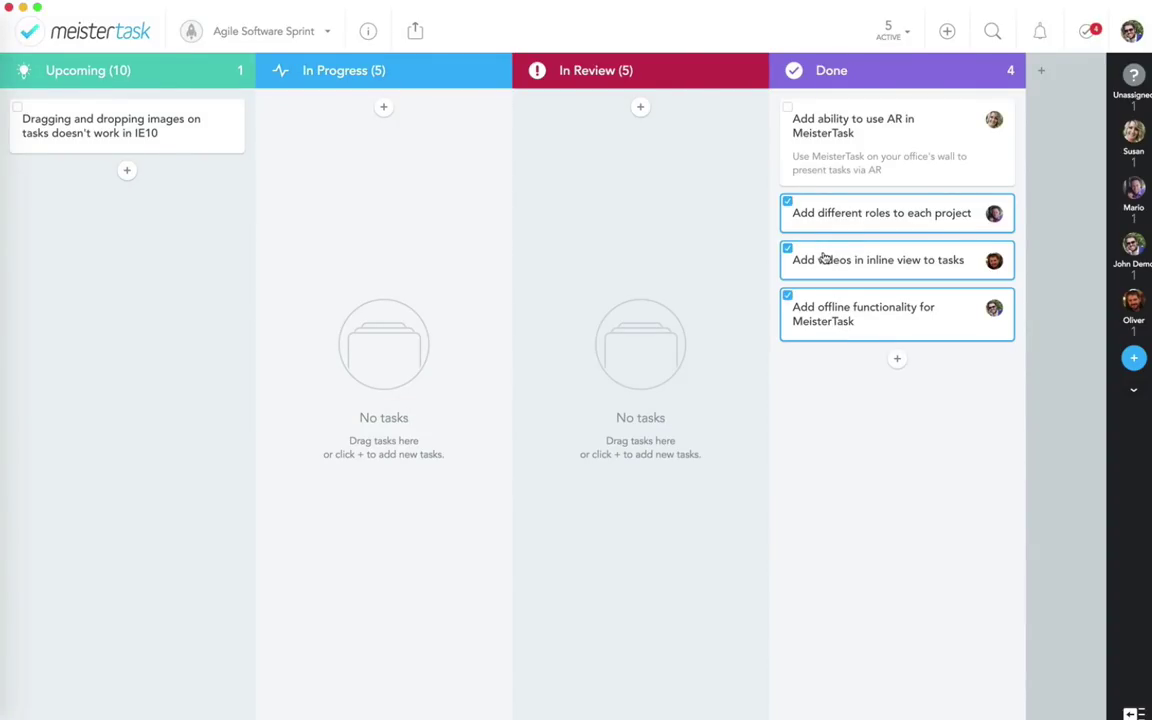
pyautogui.keyDown('super'); pyautogui.click(809, 147); pyautogui.keyUp('super')
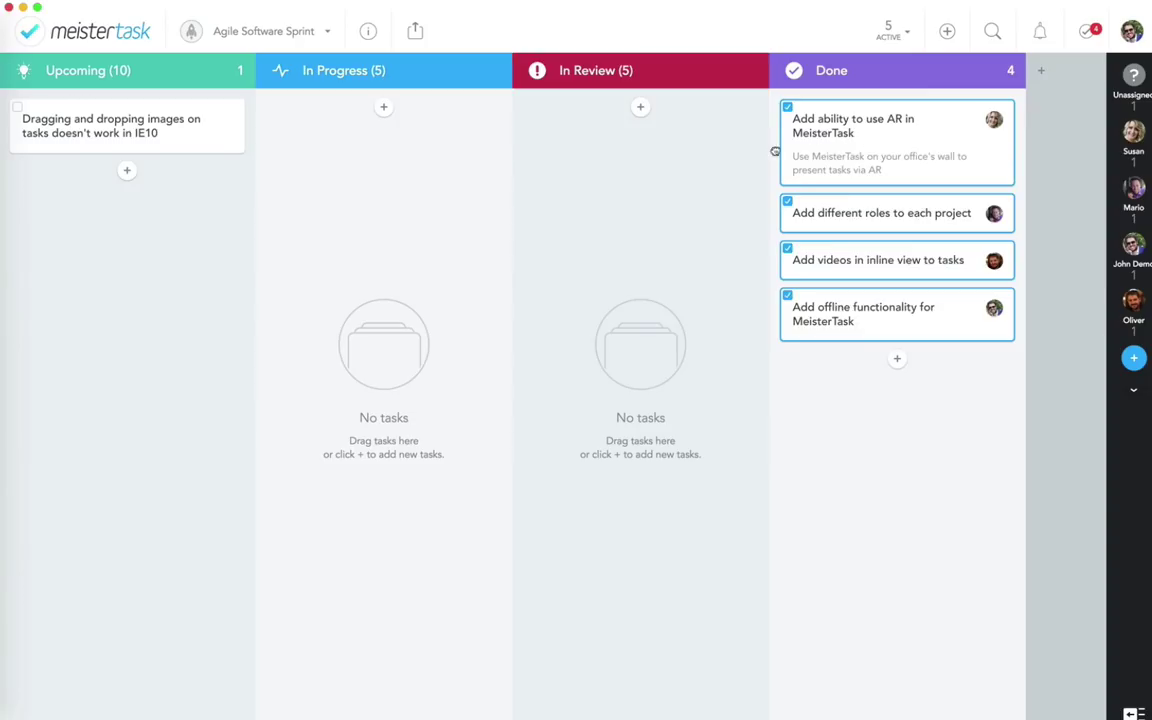
pyautogui.moveTo(775, 151); pyautogui.dragTo(378, 342)
pyautogui.click(362, 406)
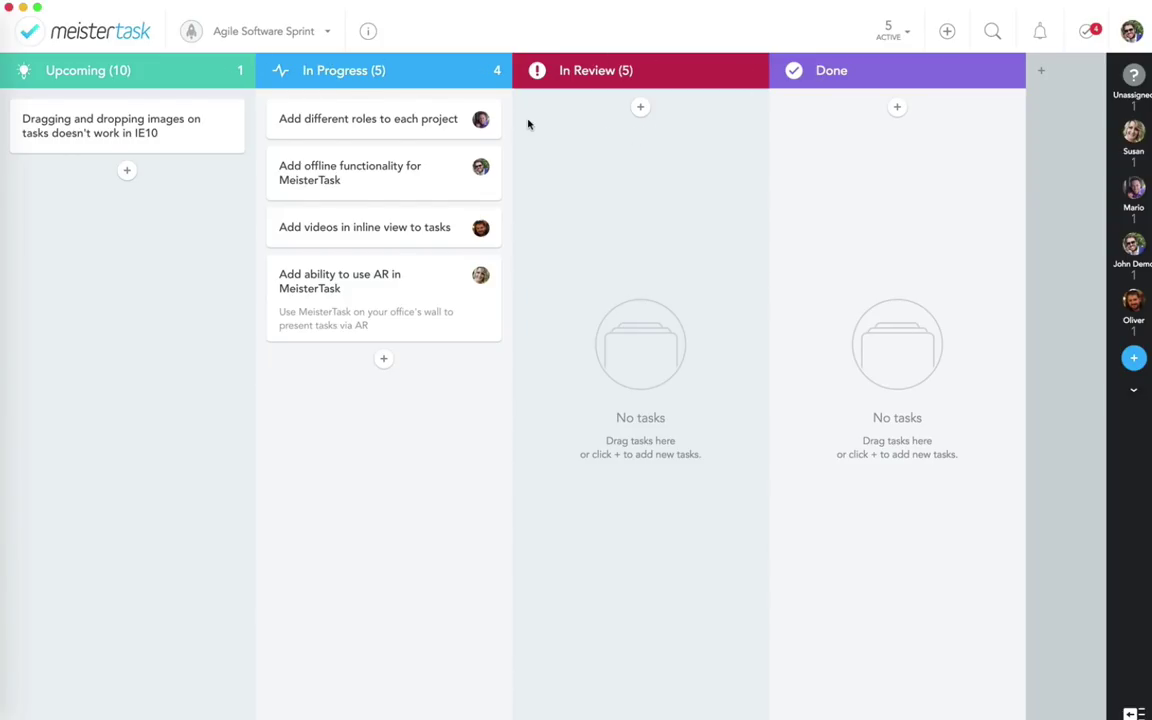
# Step: Open the In Review section's Actions settings and start adding a new automated action
pyautogui.click(747, 71)
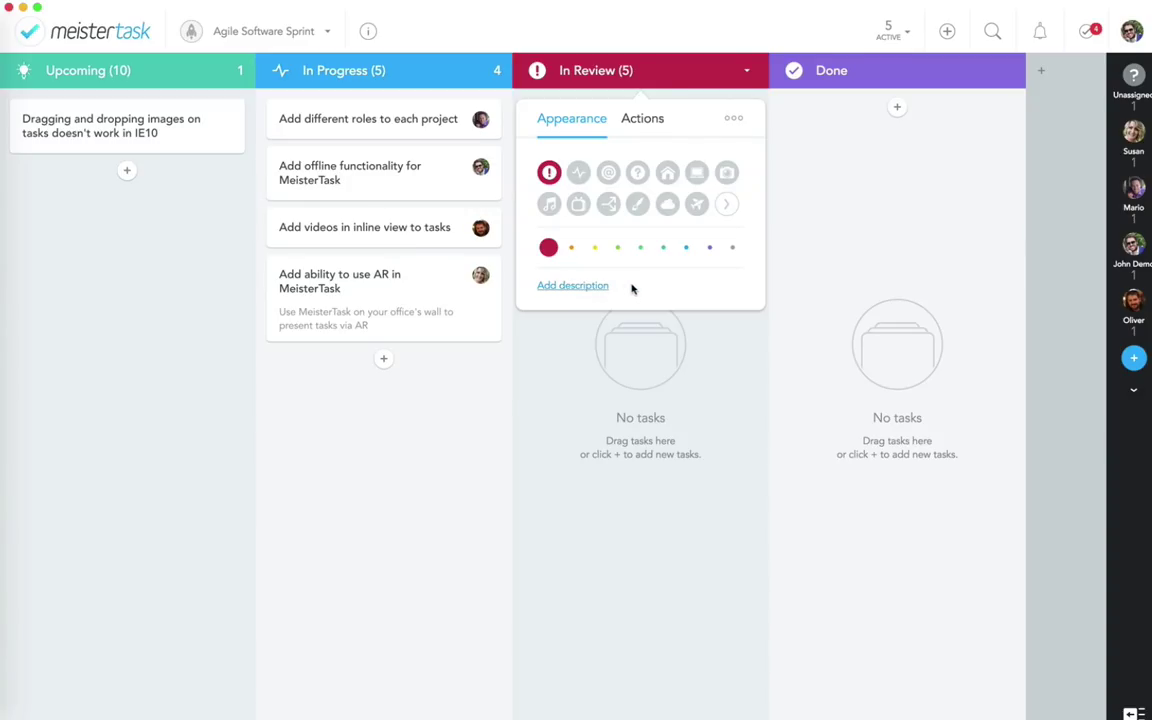
pyautogui.click(643, 120)
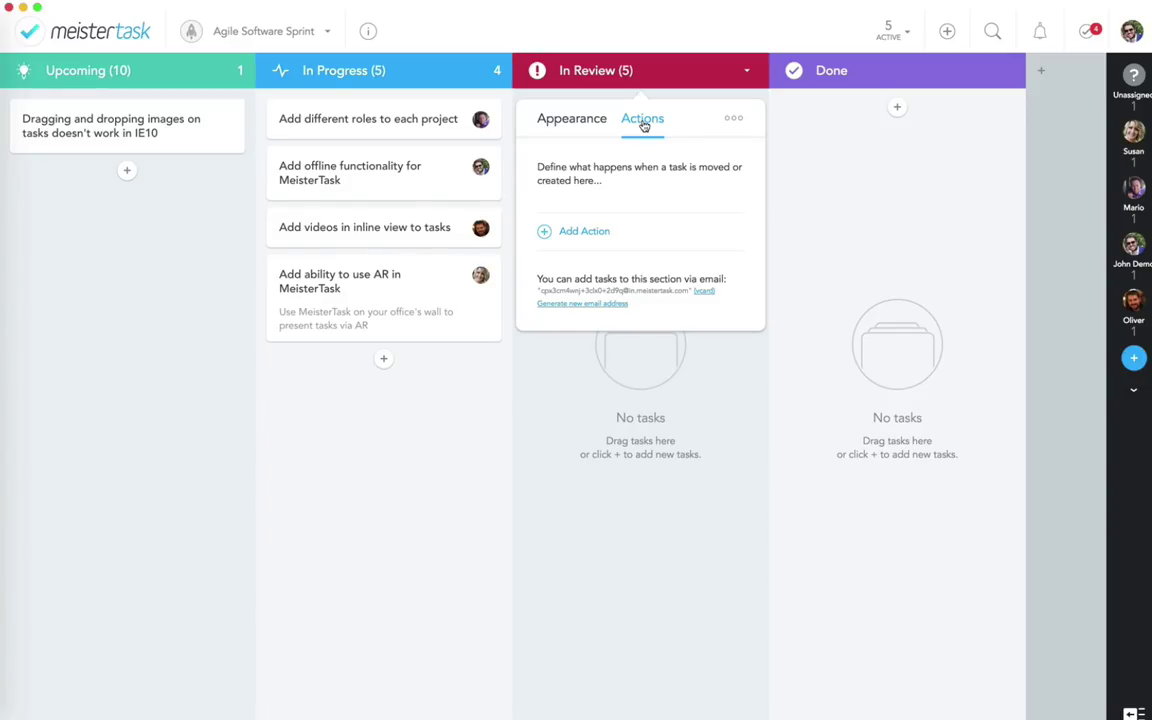
pyautogui.click(584, 231)
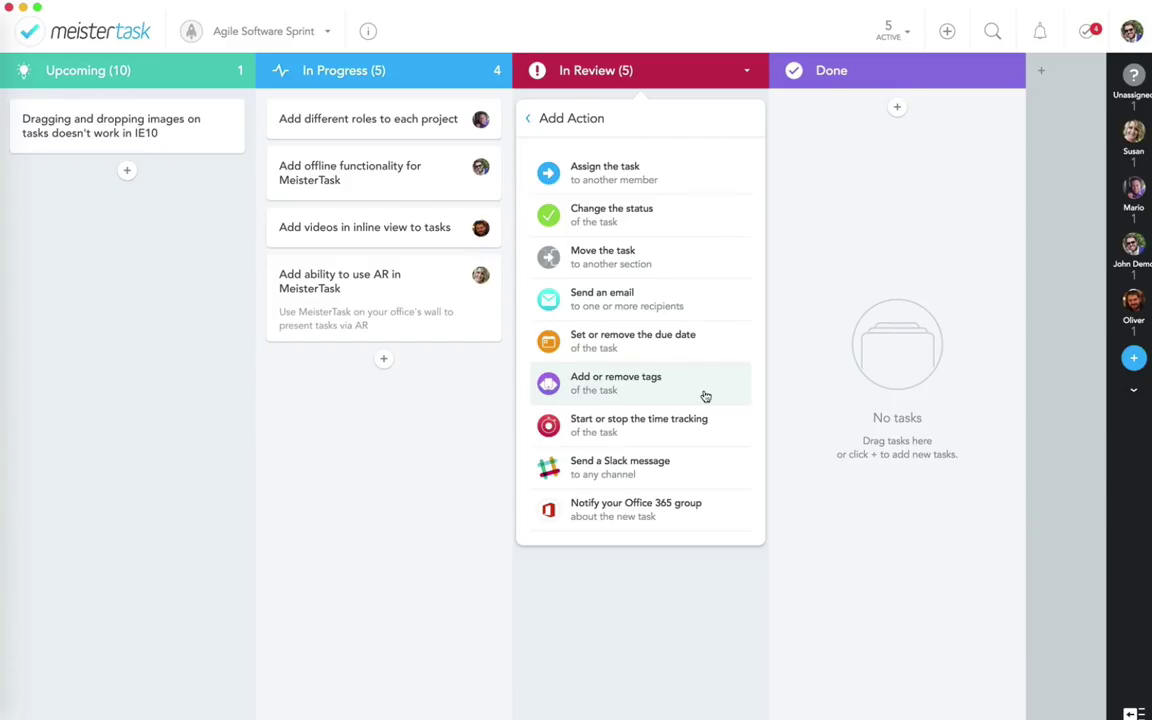
# Step: Start a new 'Send a Slack message' action in the In Review section's Actions
pyautogui.click(497, 422)
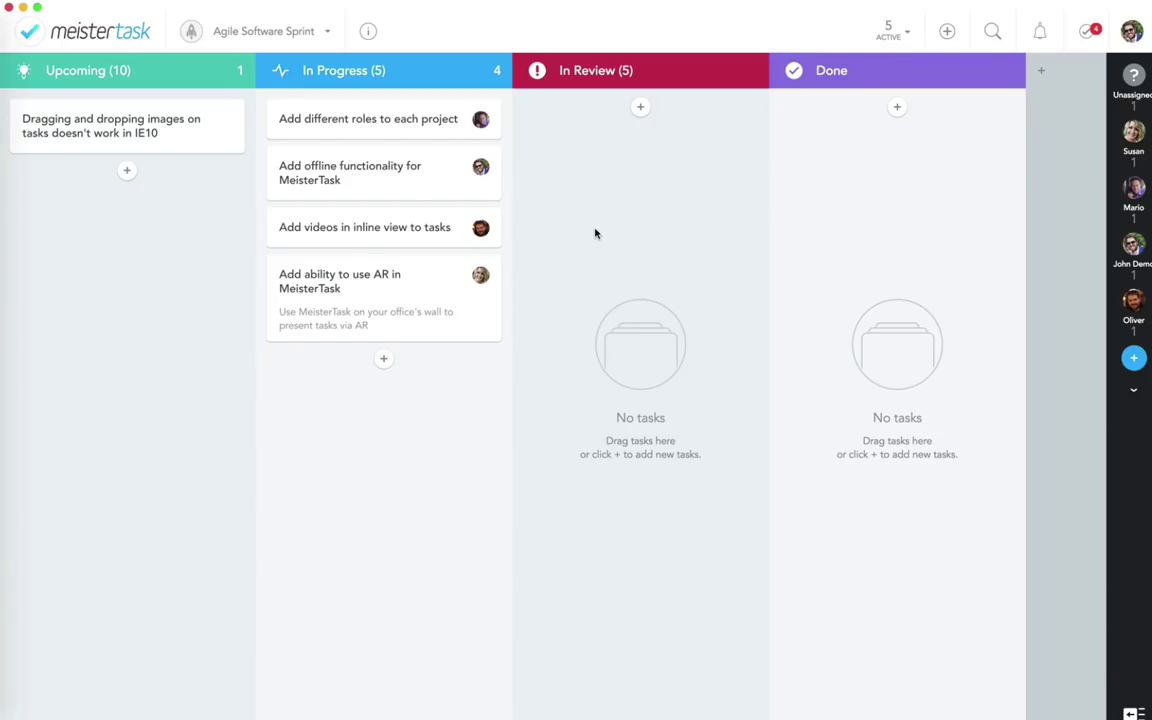
pyautogui.click(746, 71)
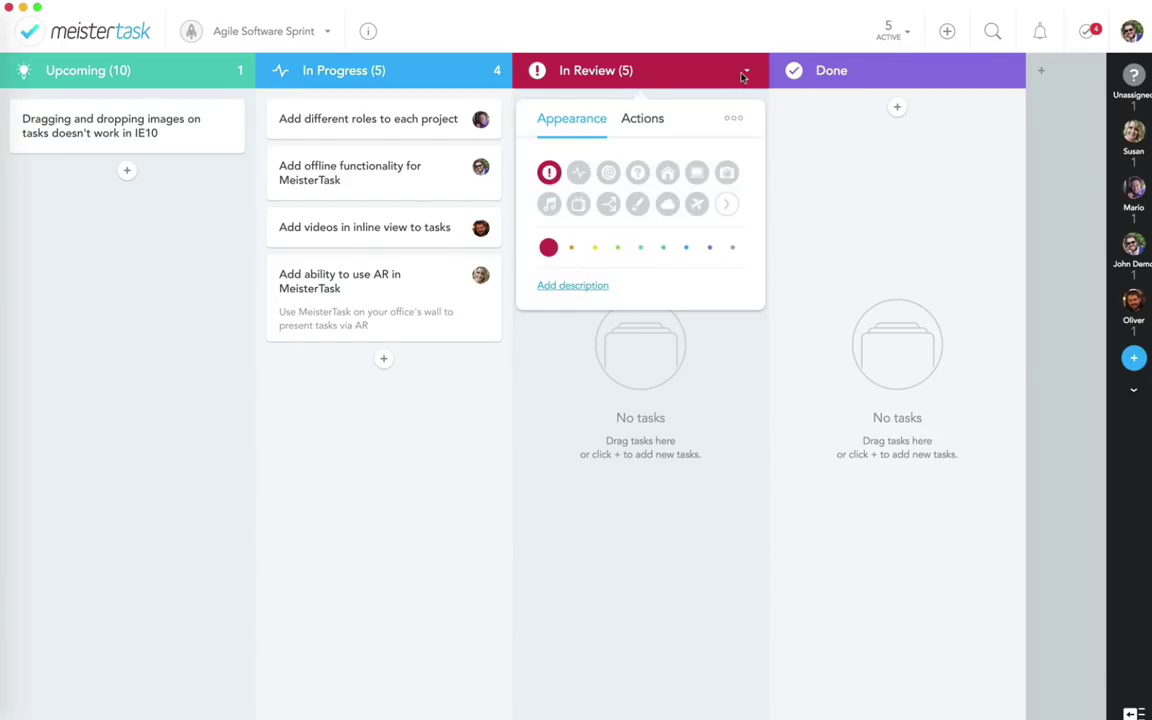
pyautogui.click(661, 118)
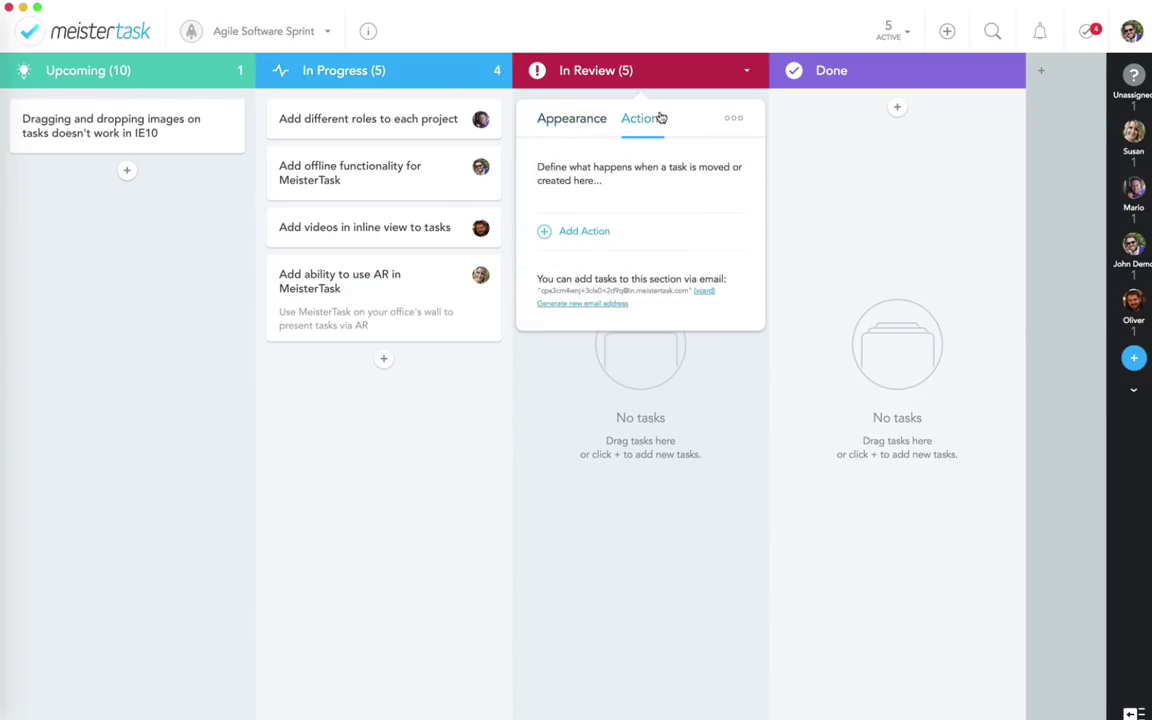
pyautogui.click(573, 233)
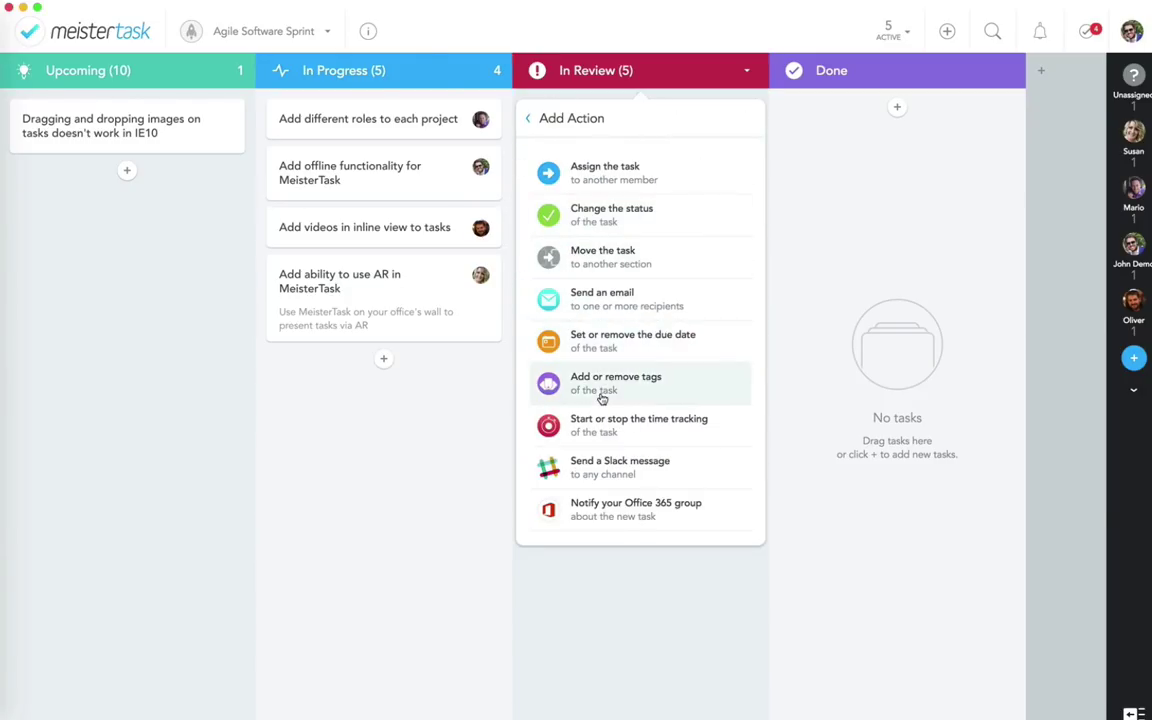
pyautogui.click(603, 484)
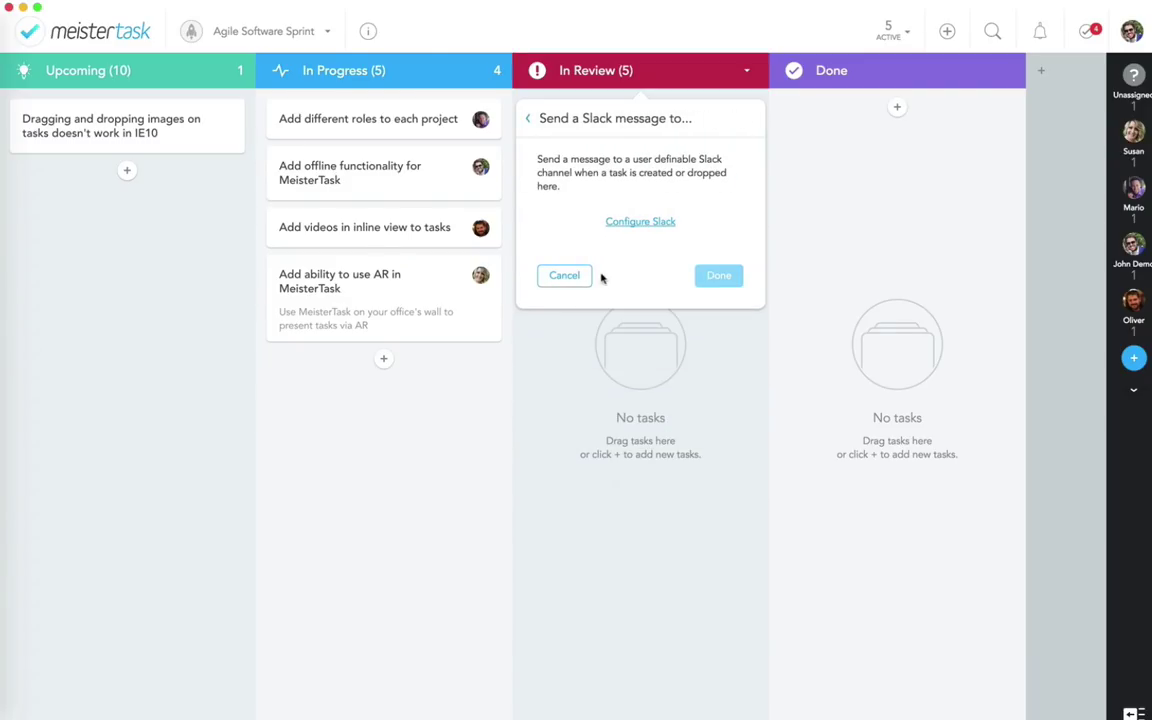
# Step: Connect MeisterTask to Slack by authorizing access to the Mint workspace
pyautogui.click(625, 225)
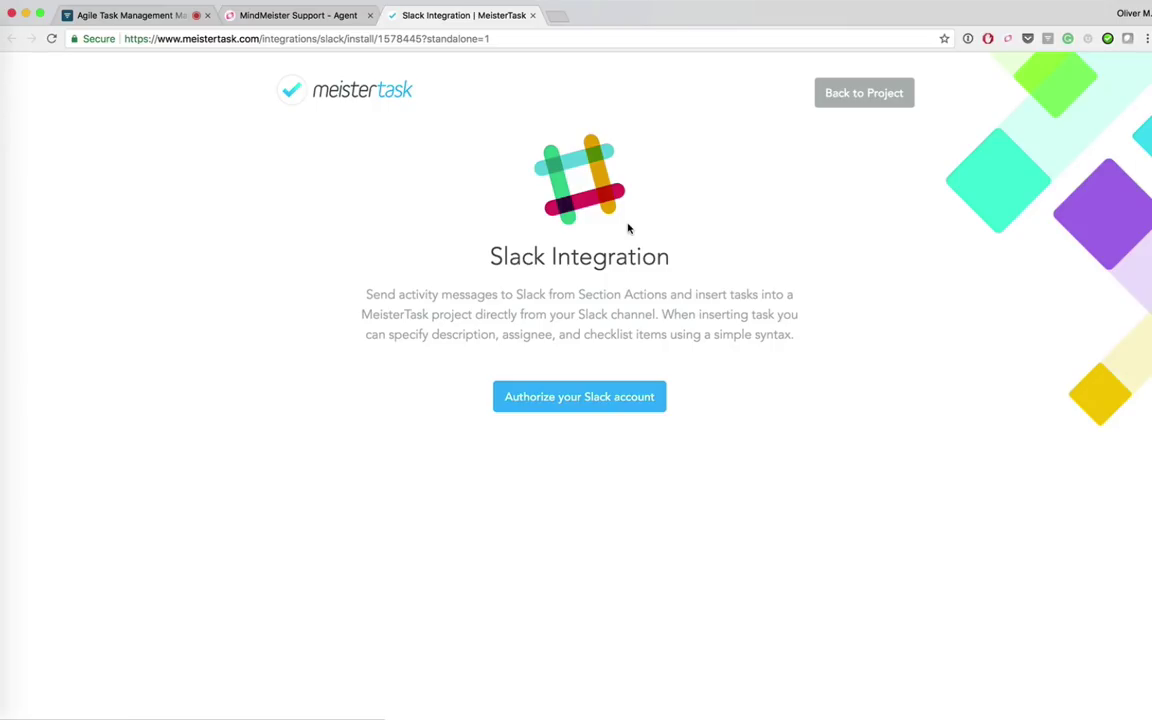
pyautogui.click(583, 398)
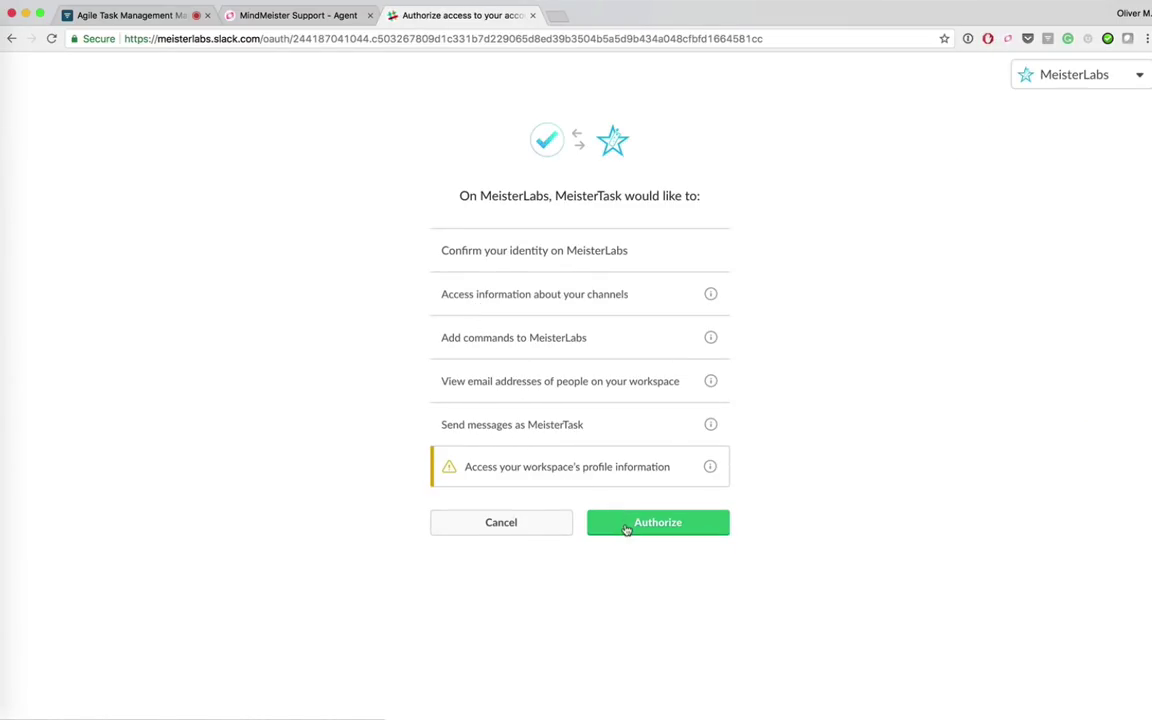
pyautogui.click(1054, 78)
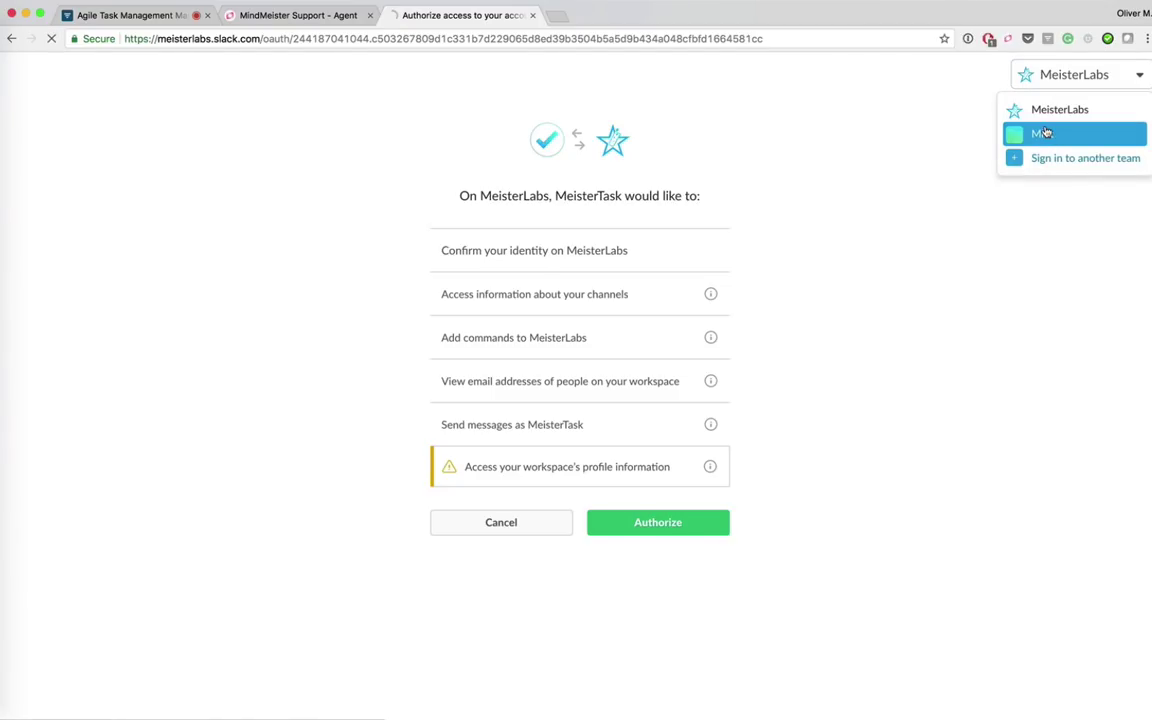
pyautogui.click(1041, 133)
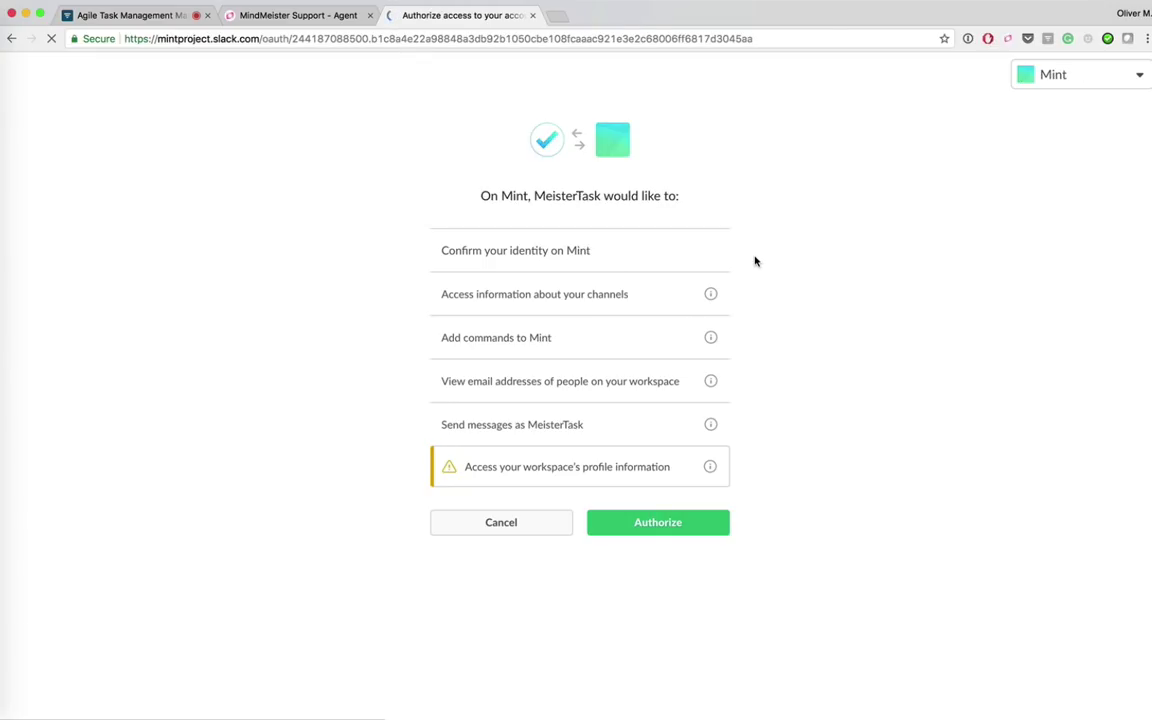
pyautogui.click(637, 522)
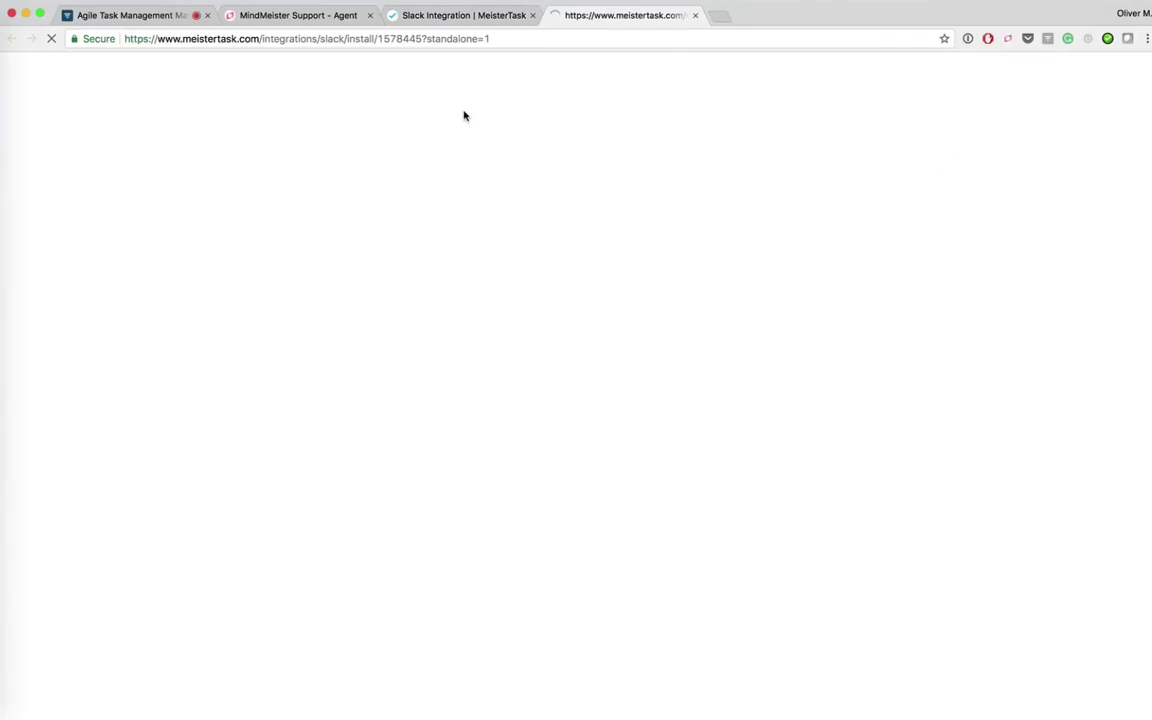
# Step: Route the marketing channel into the Upcoming (10) section and return to the MeisterTask board
pyautogui.click(695, 15)
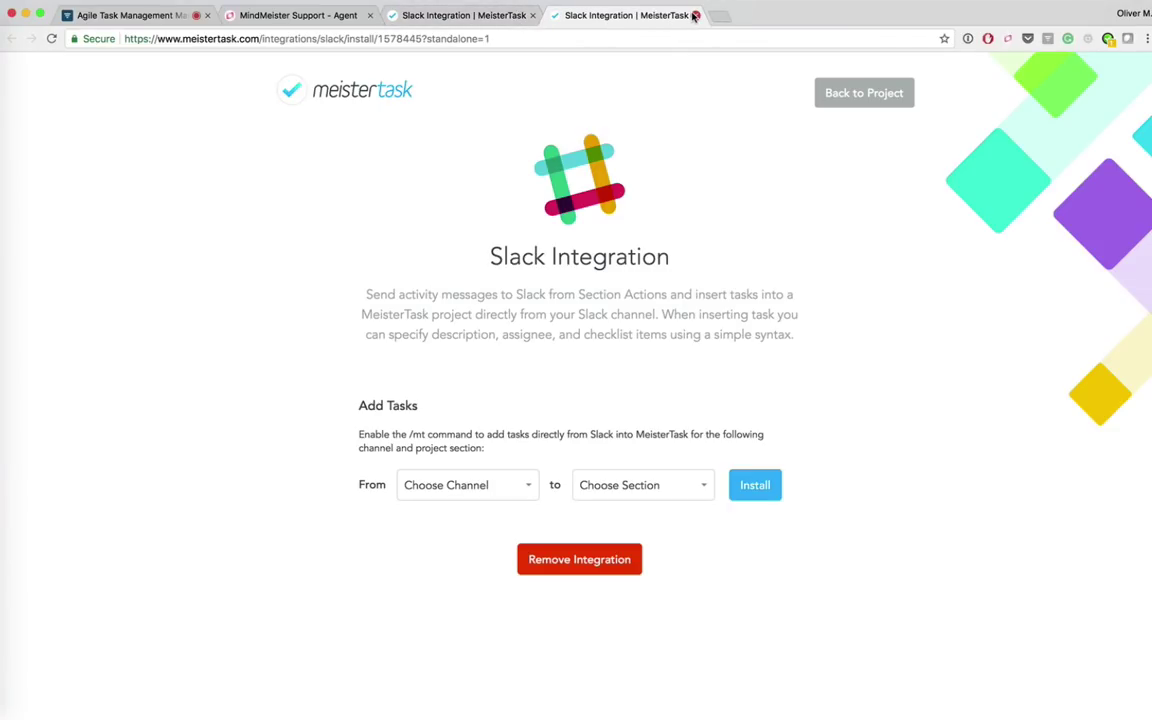
pyautogui.click(451, 487)
pyautogui.click(449, 532)
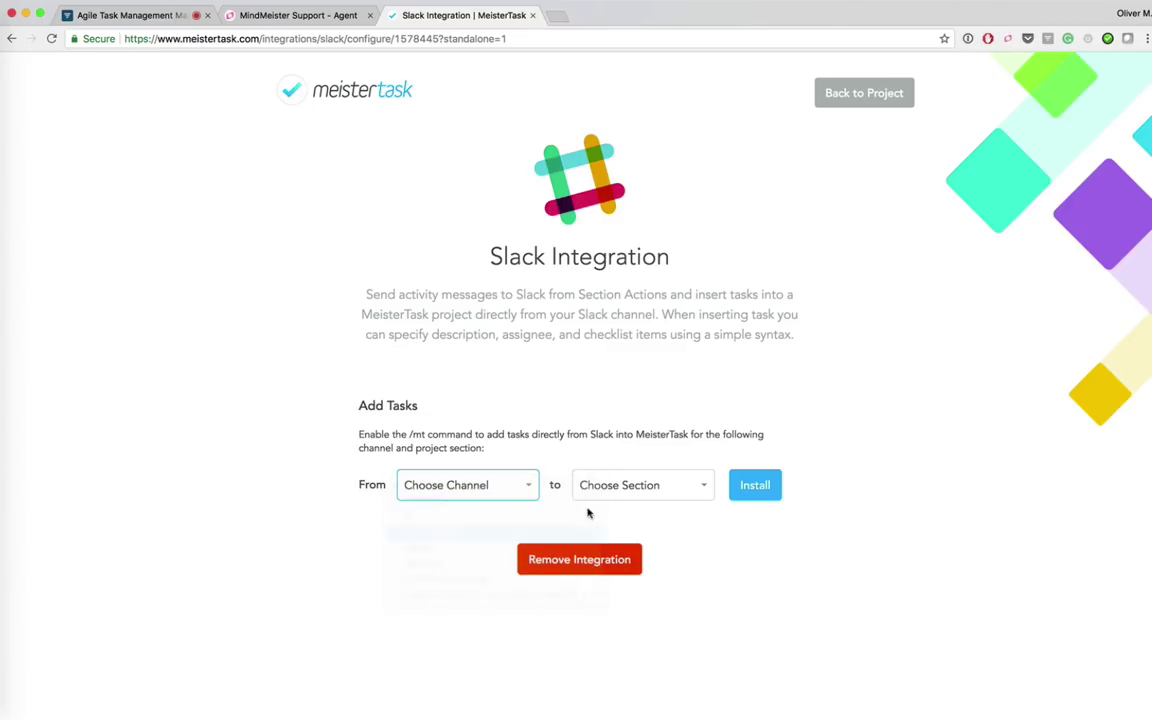
pyautogui.click(645, 484)
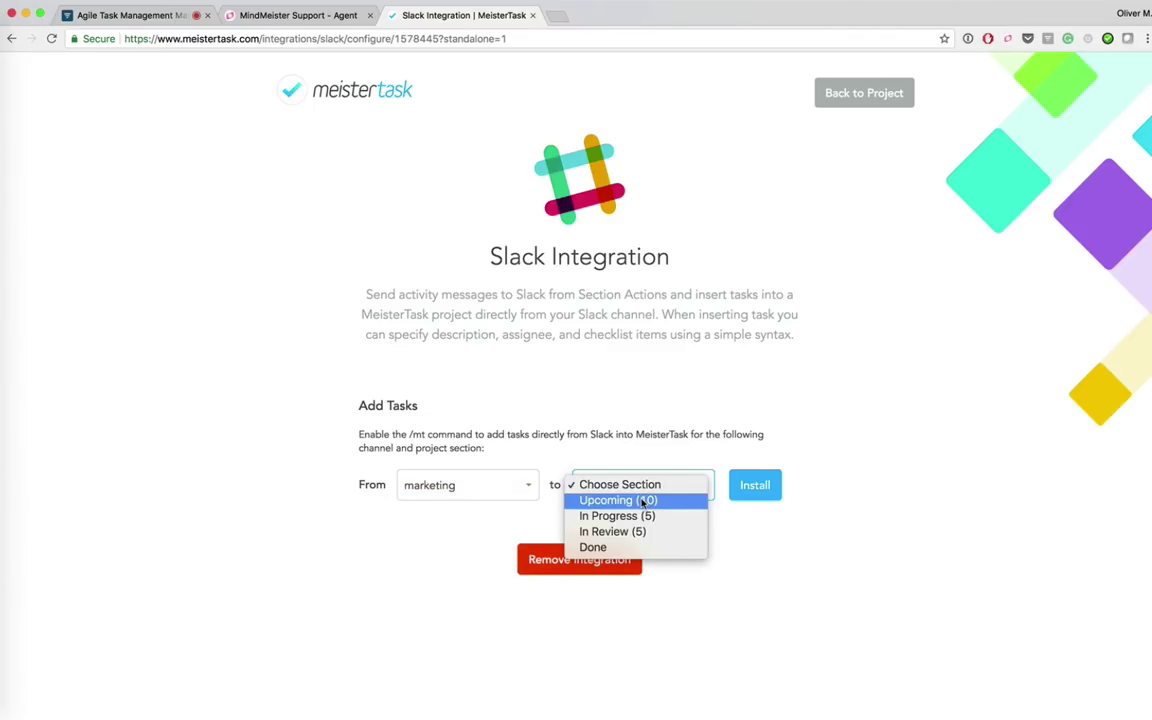
pyautogui.click(644, 500)
pyautogui.click(640, 485)
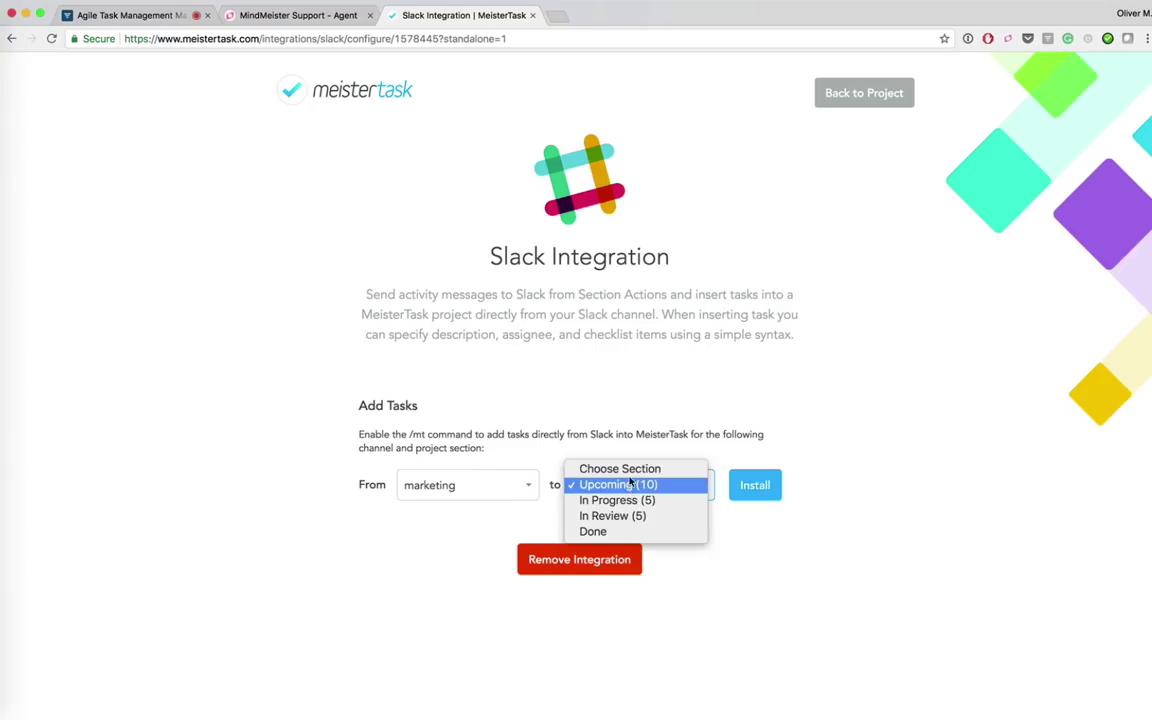
pyautogui.click(607, 404)
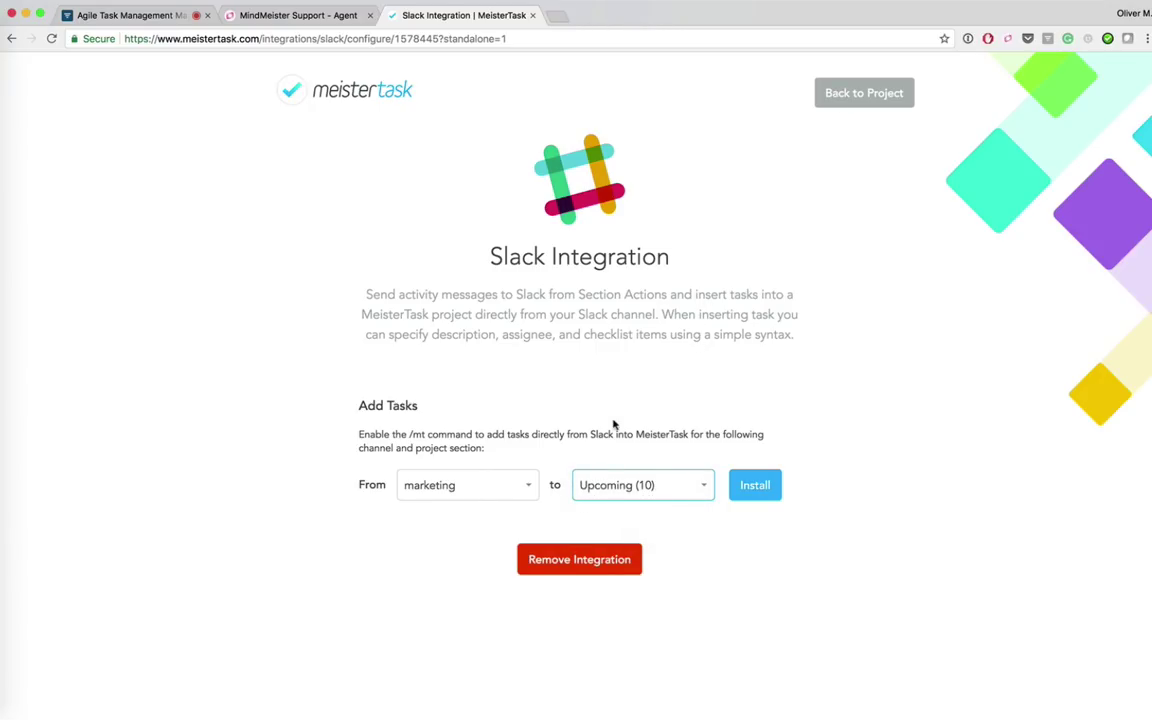
pyautogui.press('super+Tab')
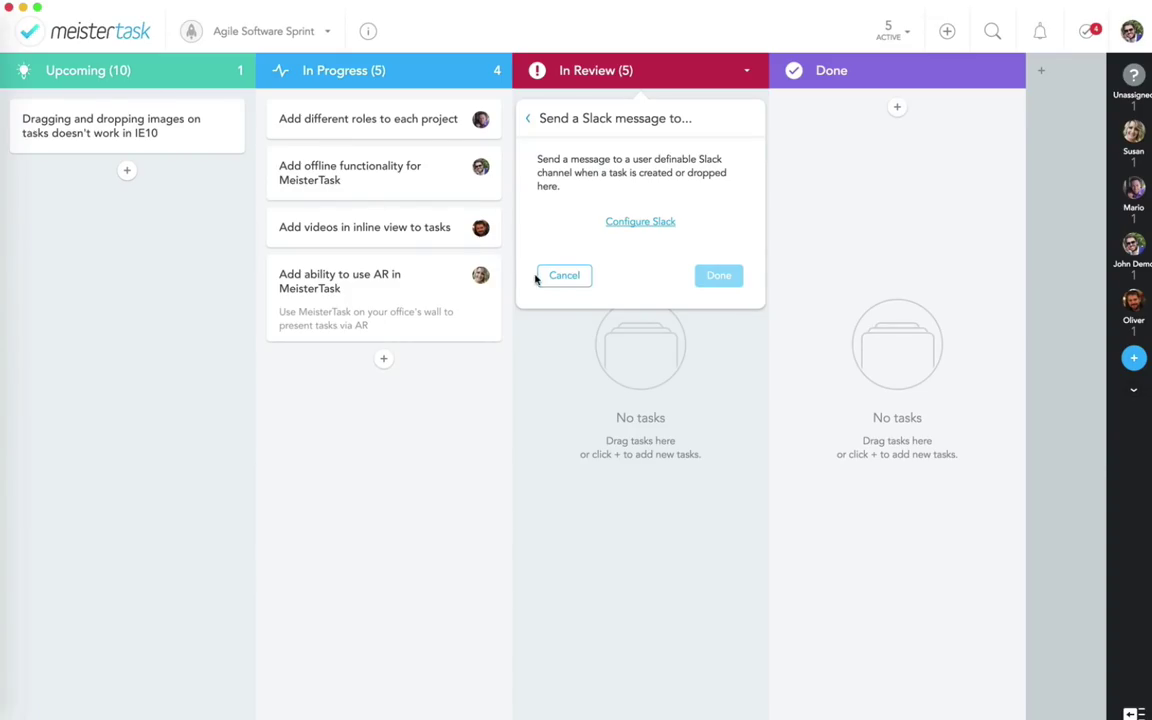
# Step: Save an In Review 'Send a Slack message' action that posts to #marketing
pyautogui.click(563, 277)
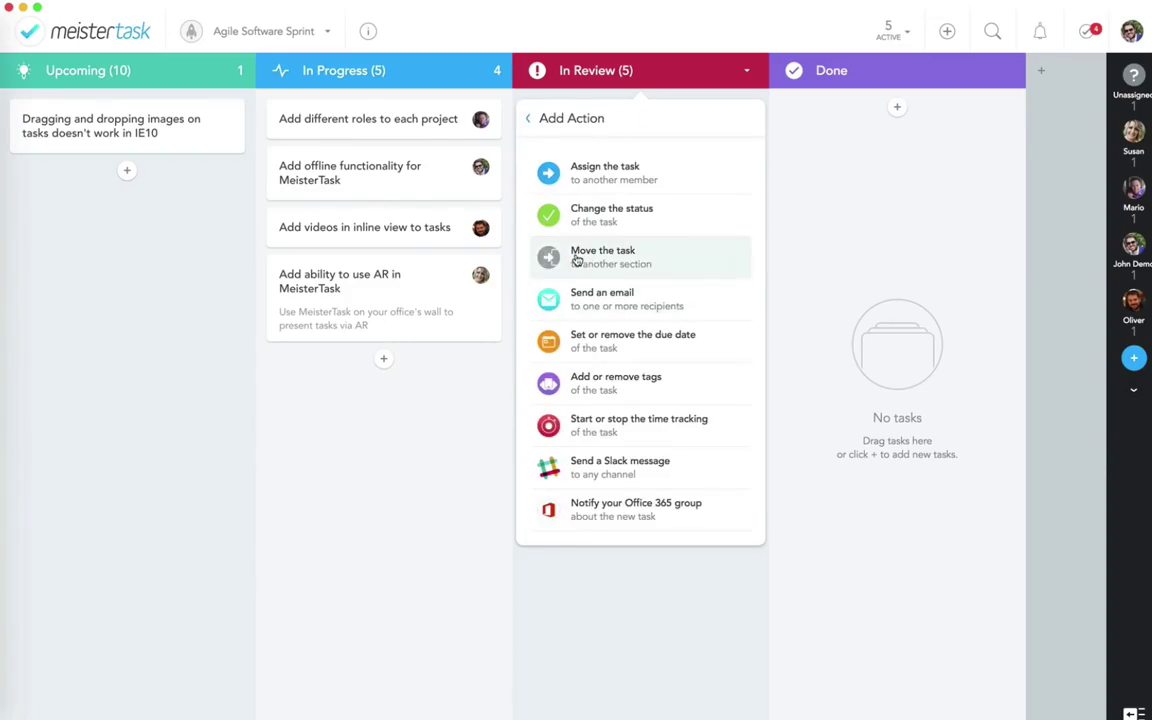
pyautogui.click(589, 472)
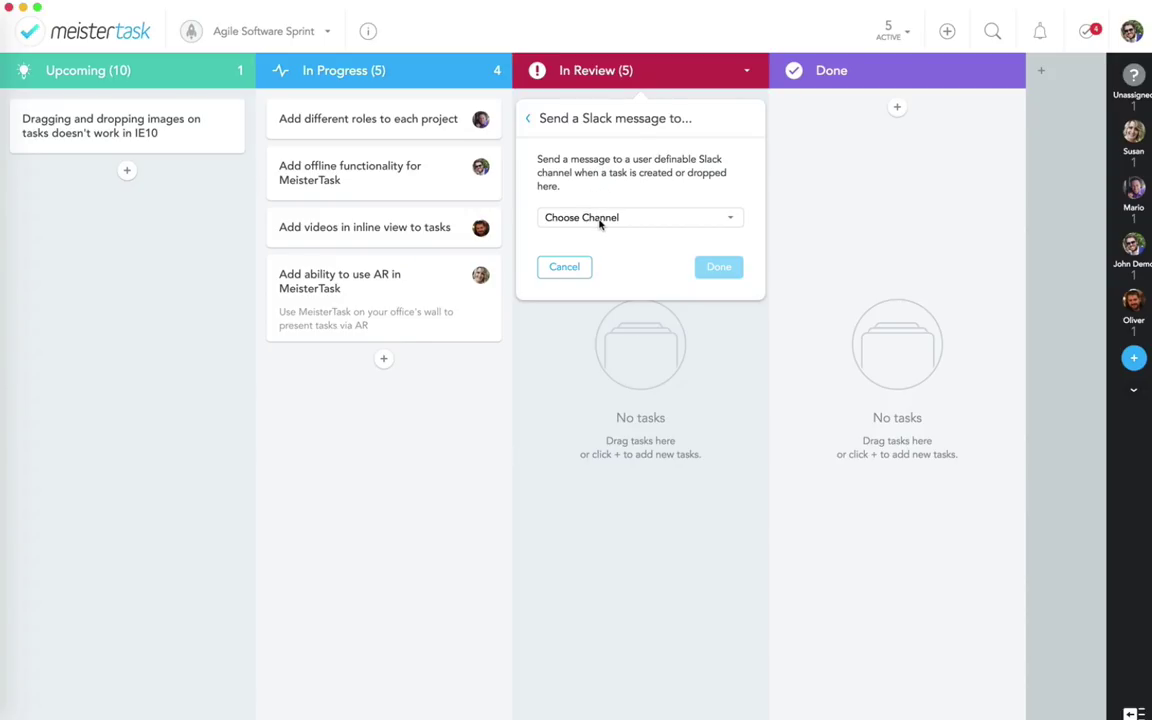
pyautogui.click(600, 224)
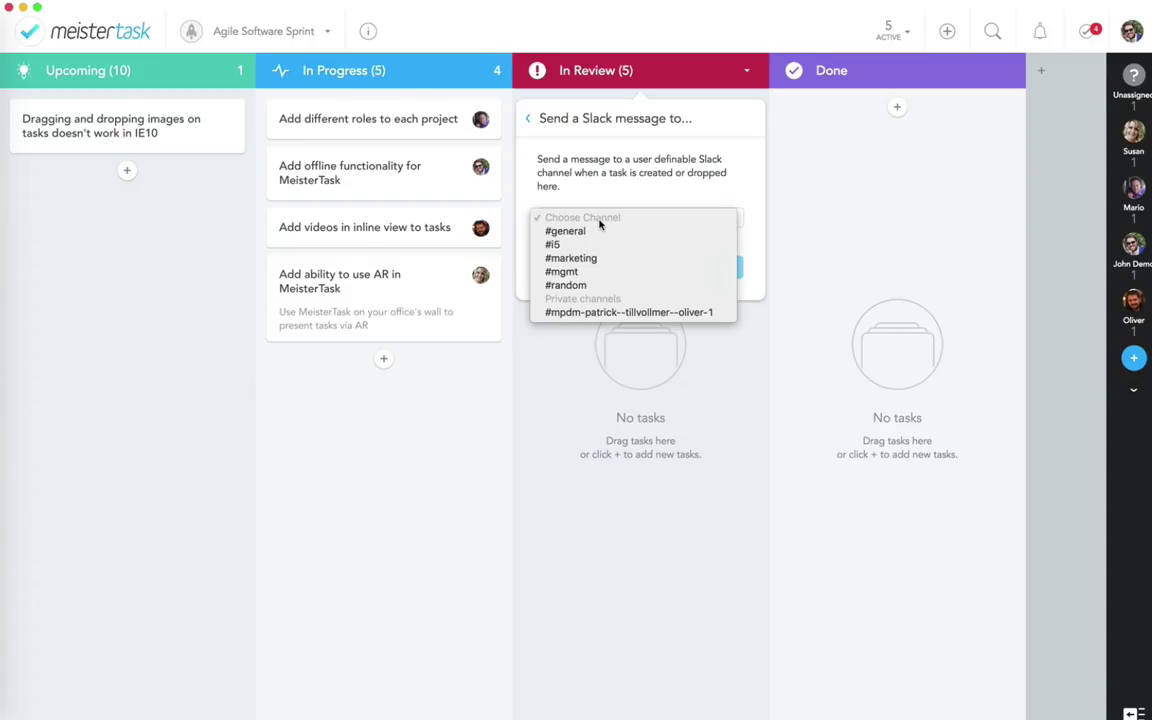
pyautogui.click(567, 260)
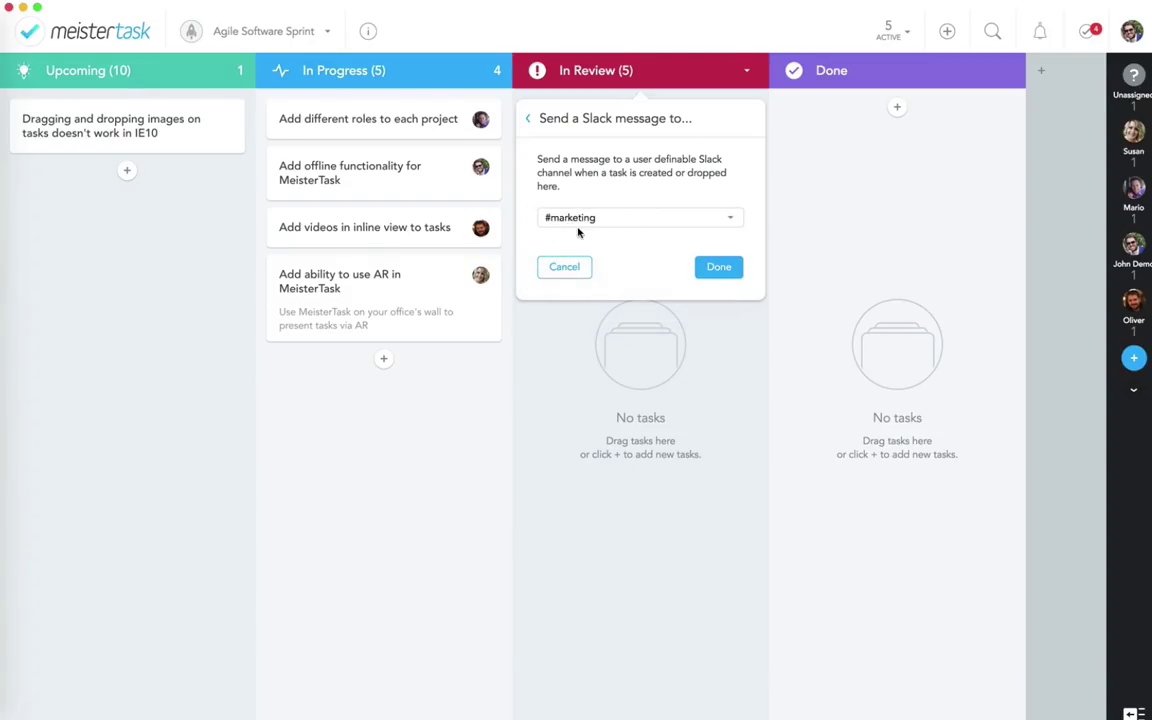
pyautogui.click(721, 269)
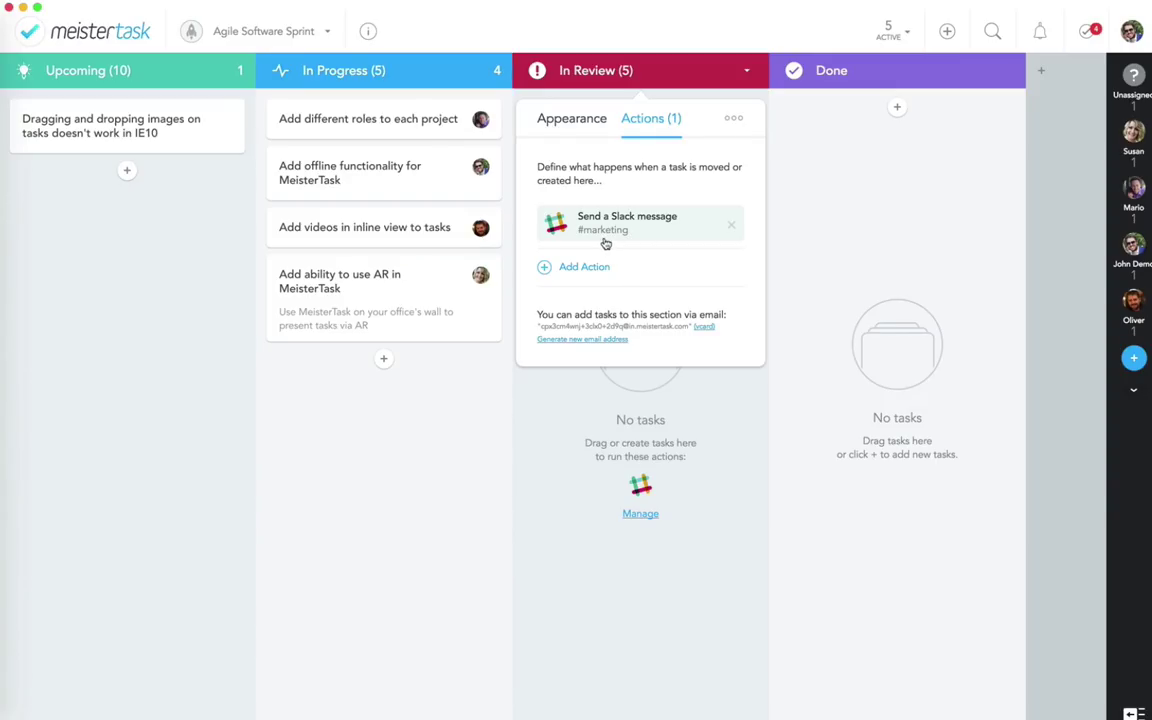
pyautogui.click(577, 482)
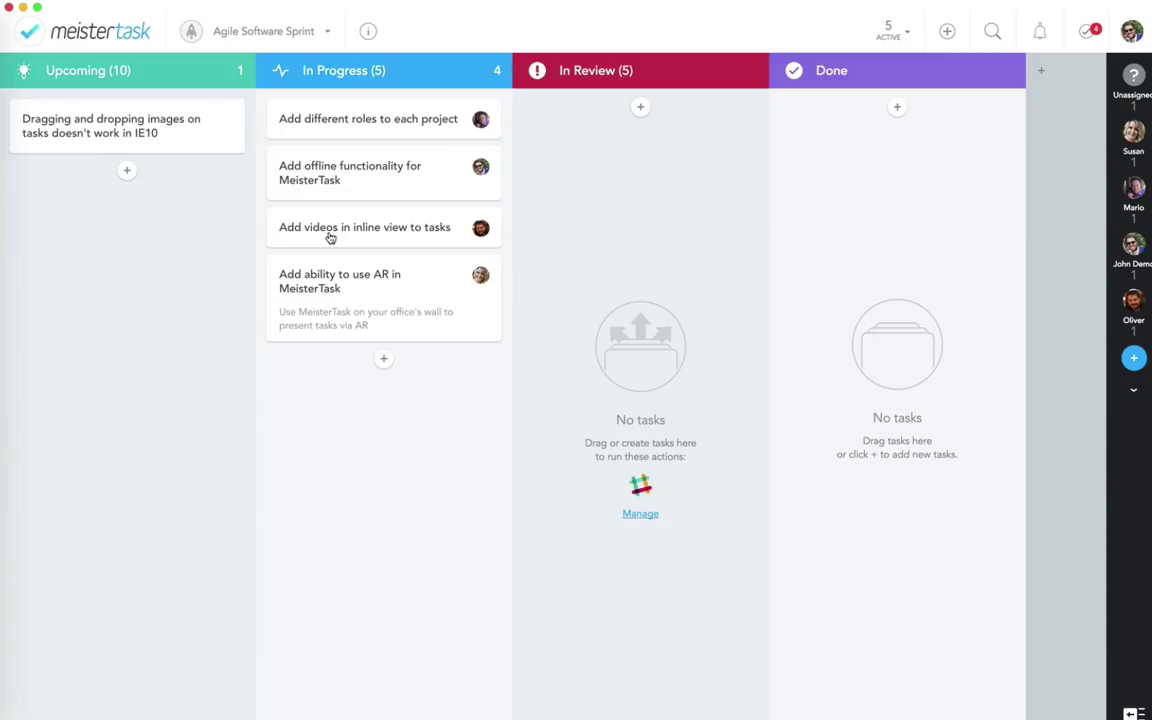
# Step: Drag the 'Add videos in inline view to tasks' card into the In Review column
pyautogui.moveTo(330, 237); pyautogui.dragTo(599, 239)
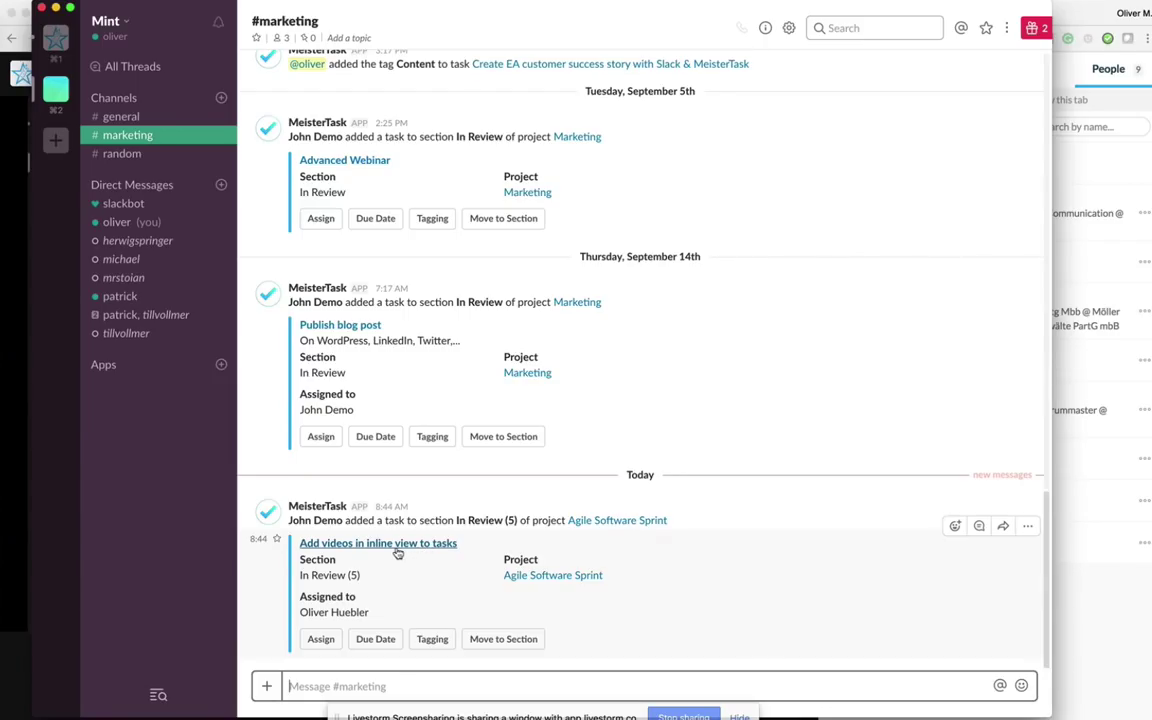
# Step: Send the inline videos task to Done using Move to Section on its #marketing message
pyautogui.click(497, 636)
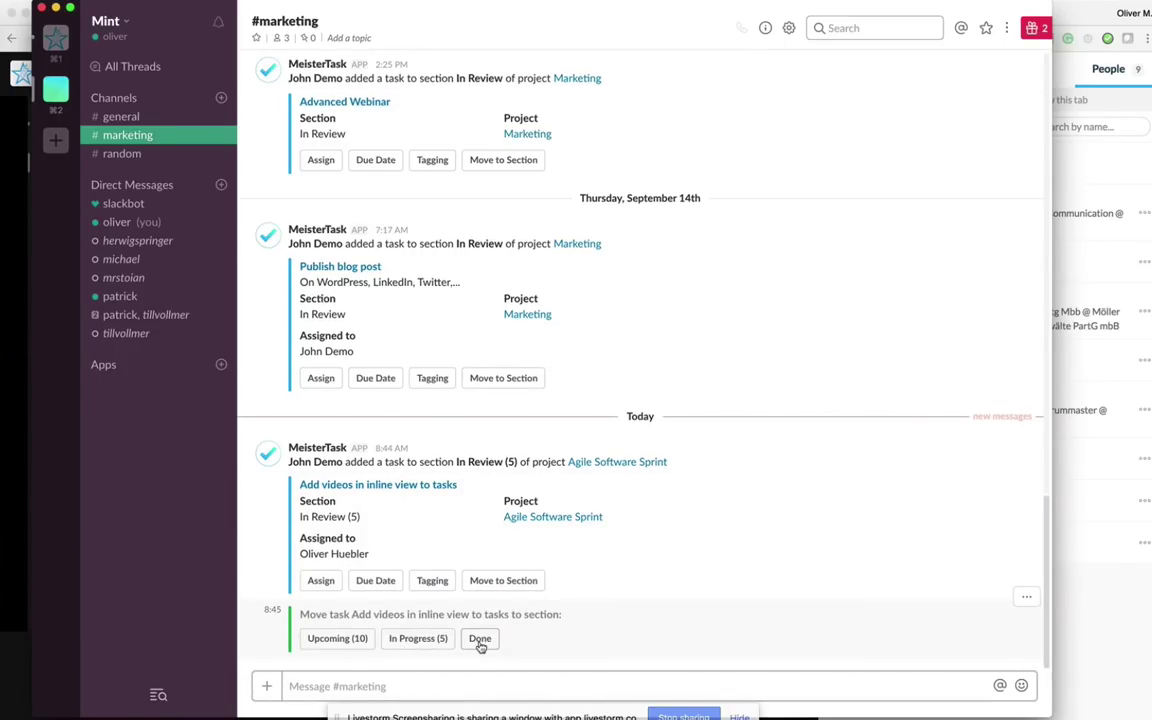
pyautogui.click(480, 641)
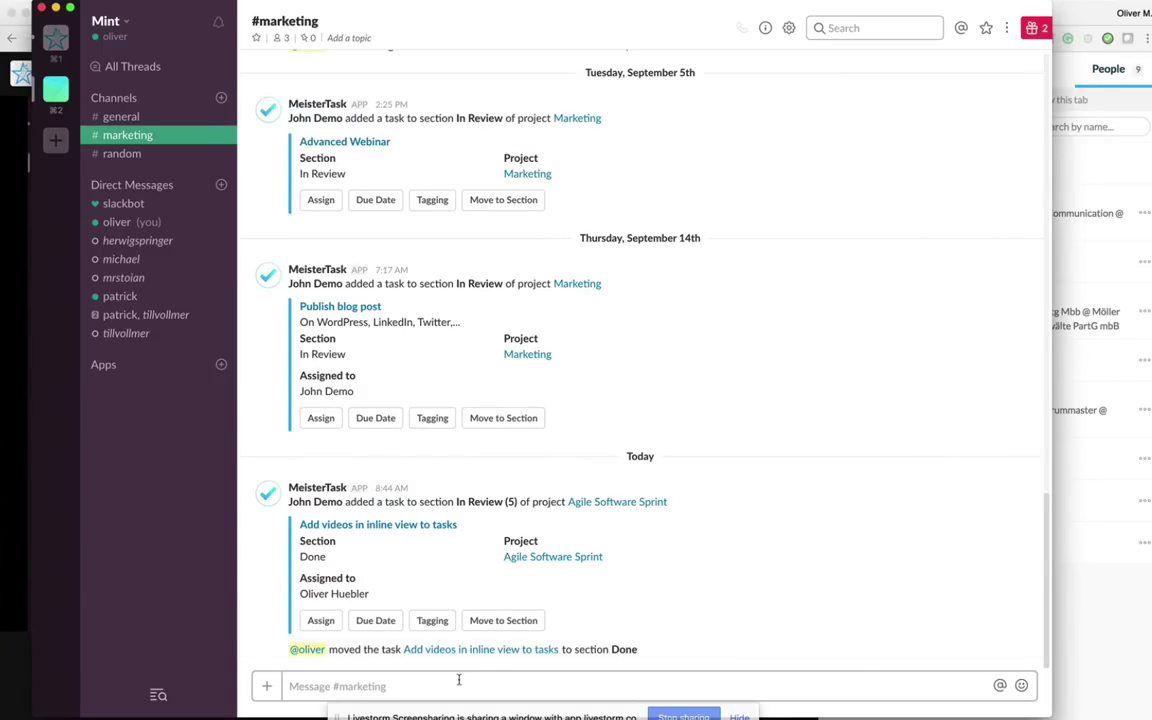
pyautogui.click(459, 680)
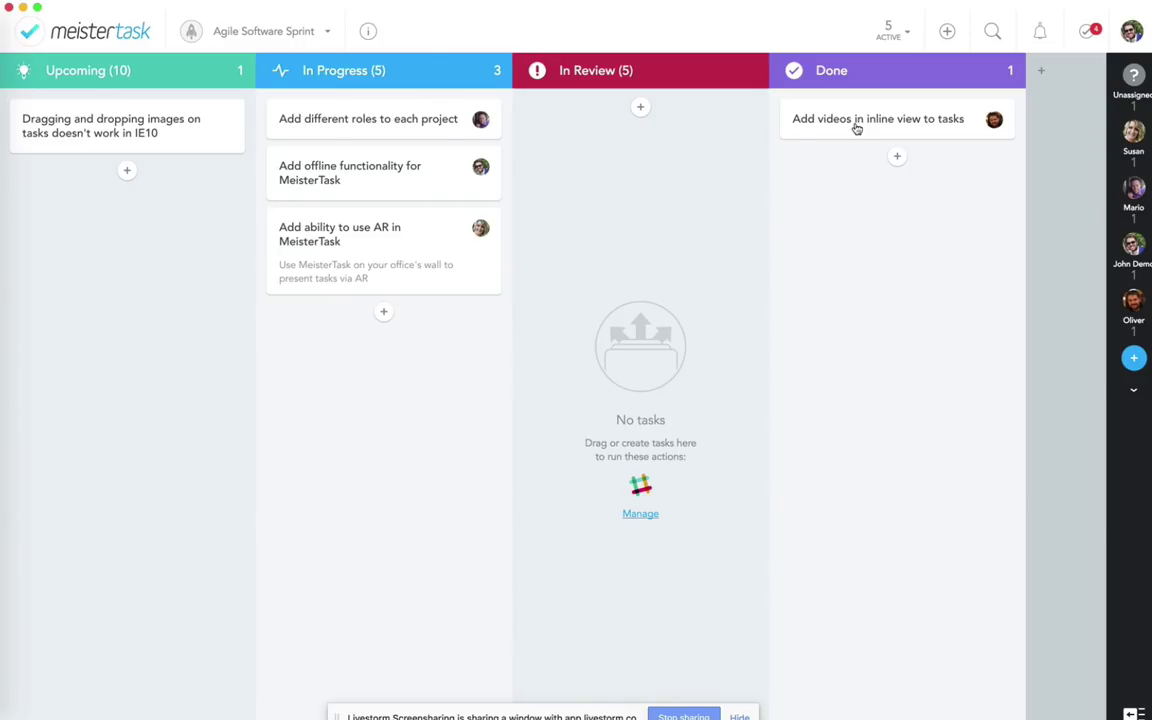
# Step: Give Done a Completed status action run on existing tasks, then move Add offline functionality into In Review
pyautogui.click(893, 72)
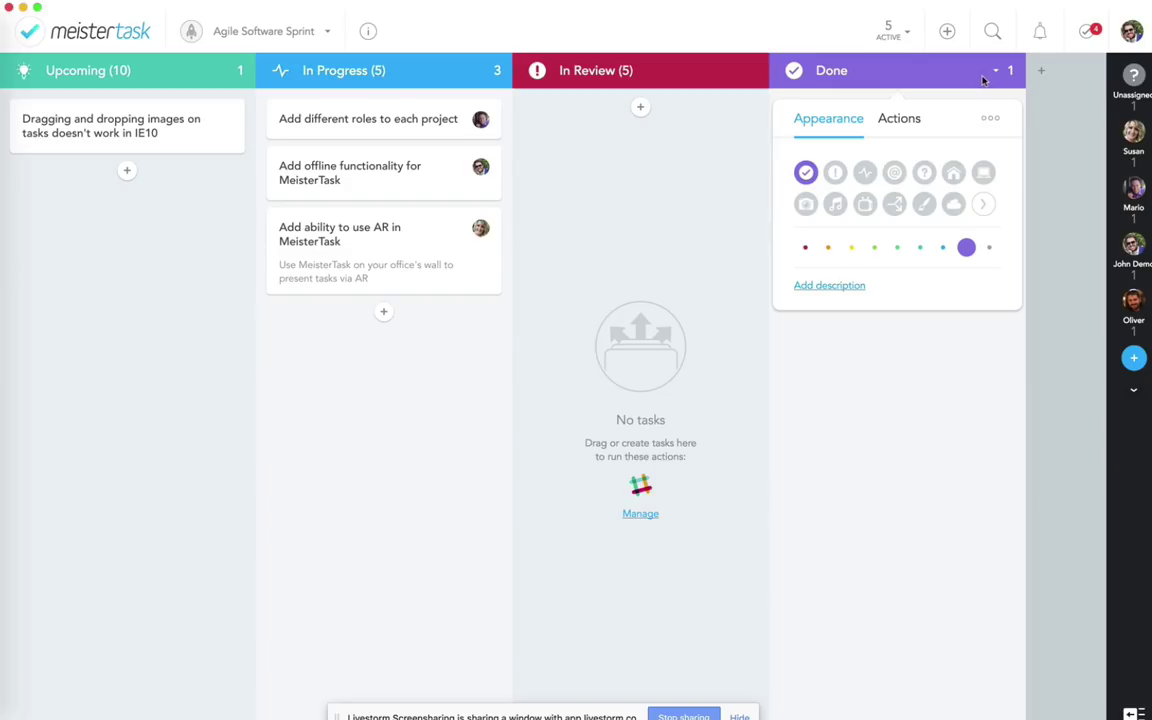
pyautogui.click(900, 118)
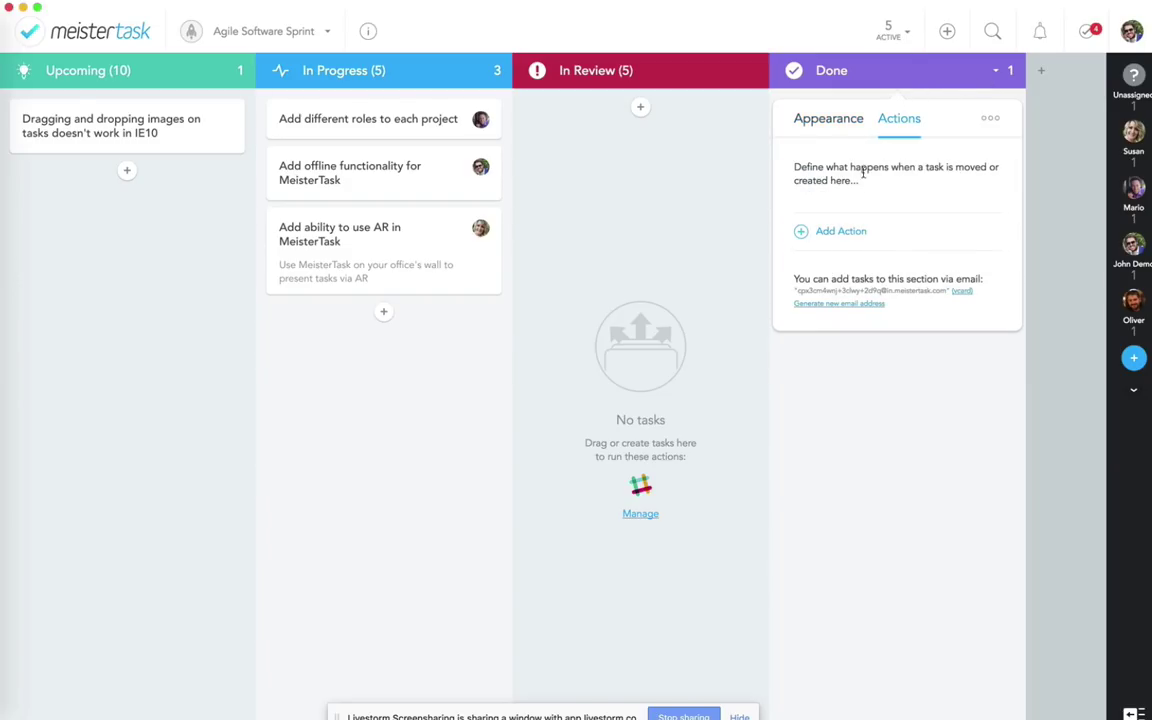
pyautogui.click(831, 232)
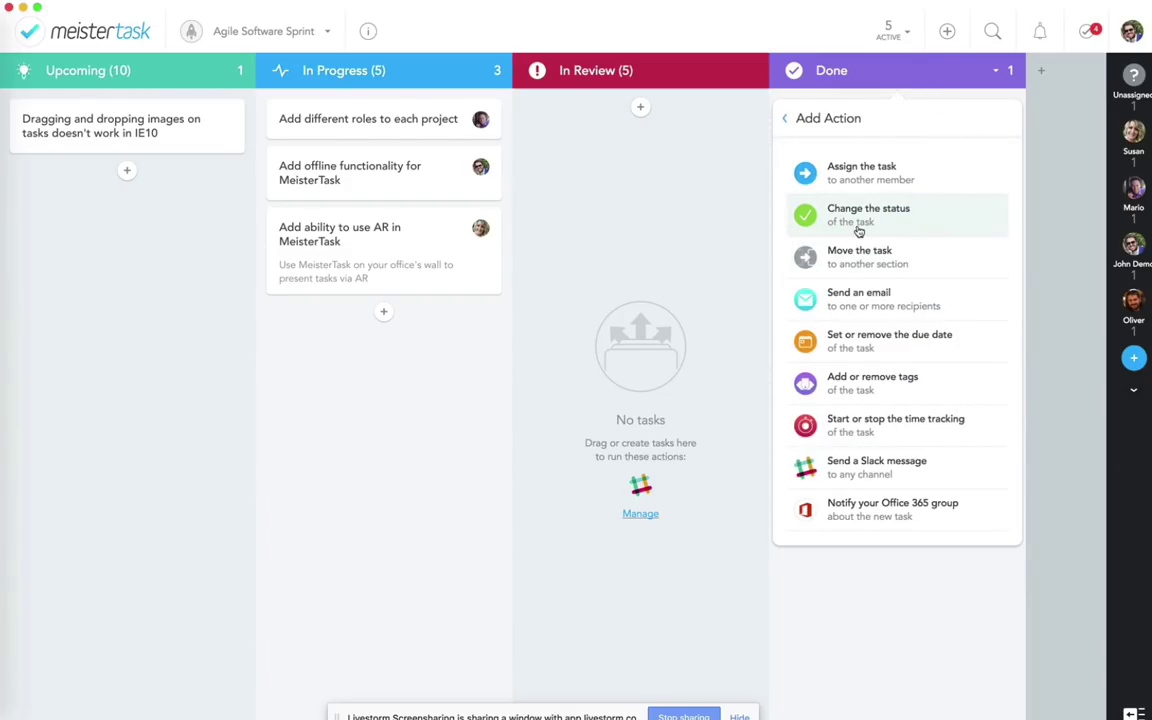
pyautogui.click(858, 222)
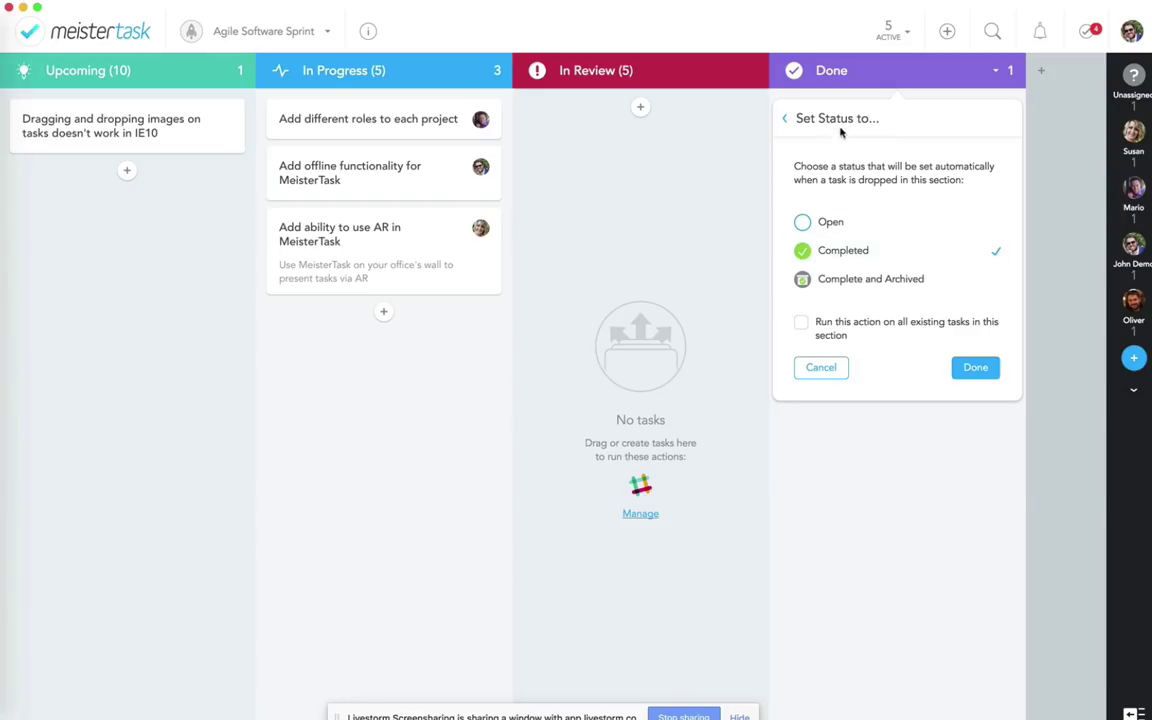
pyautogui.click(800, 323)
pyautogui.click(966, 370)
pyautogui.click(913, 421)
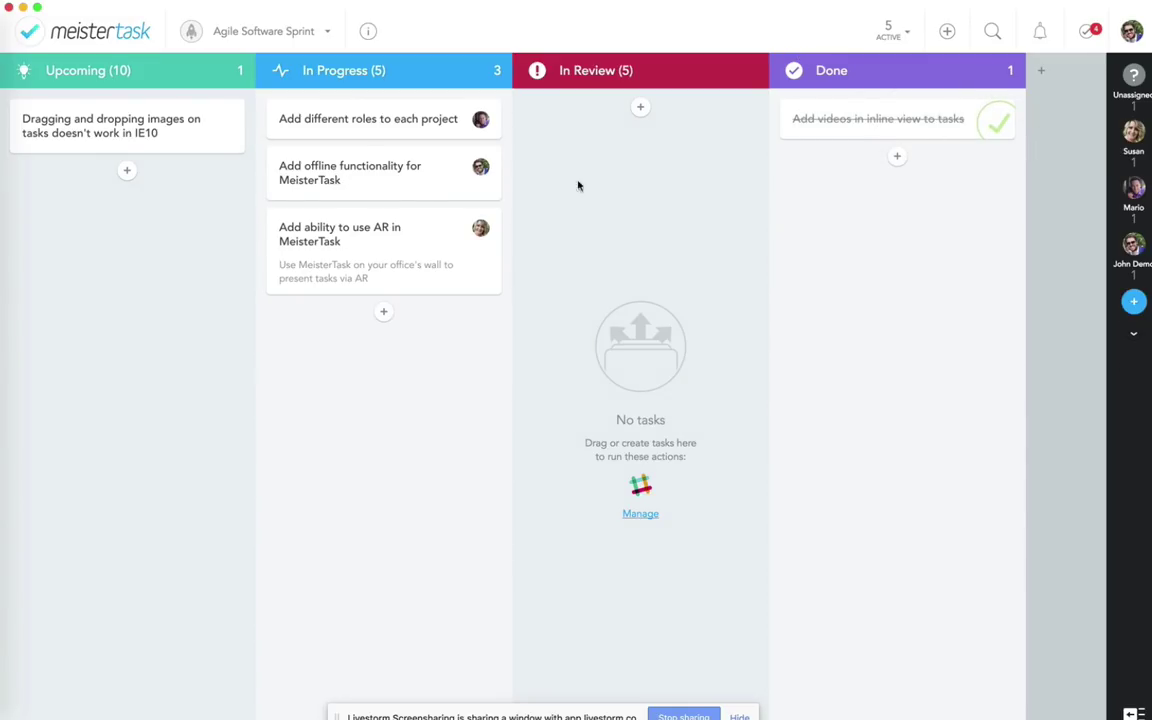
pyautogui.moveTo(342, 170); pyautogui.dragTo(586, 198)
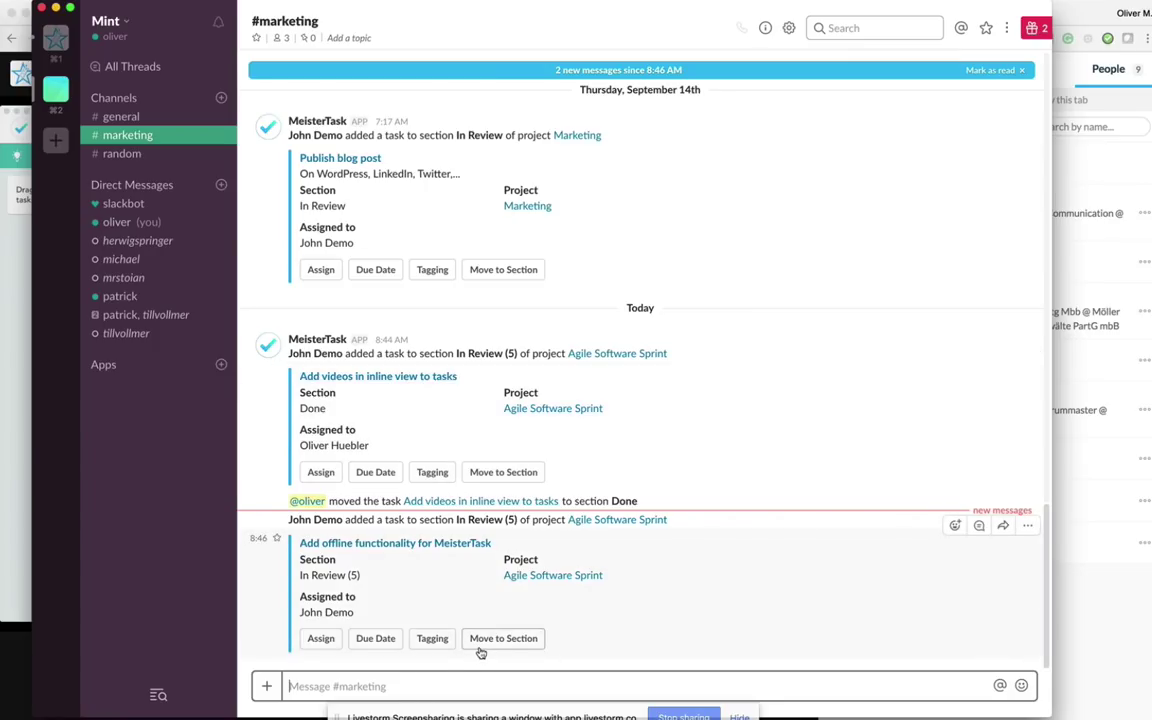
# Step: Move 'Add offline functionality for MeisterTask' to Done from its Slack #marketing message
pyautogui.click(487, 640)
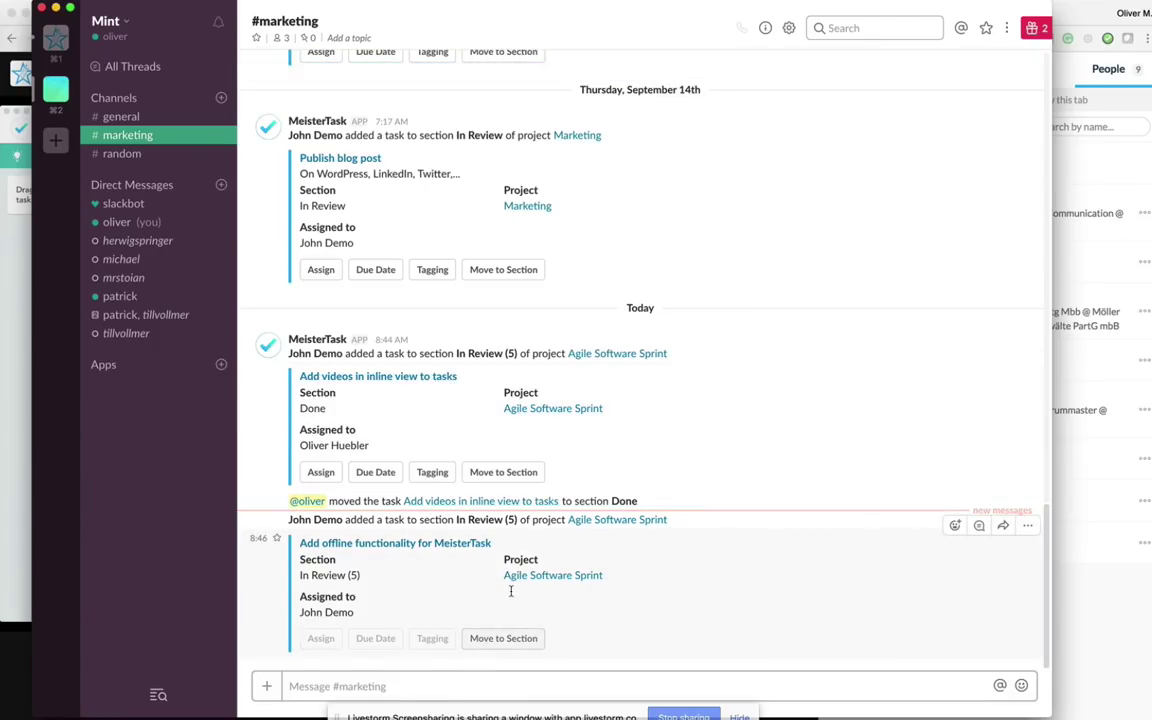
pyautogui.click(480, 639)
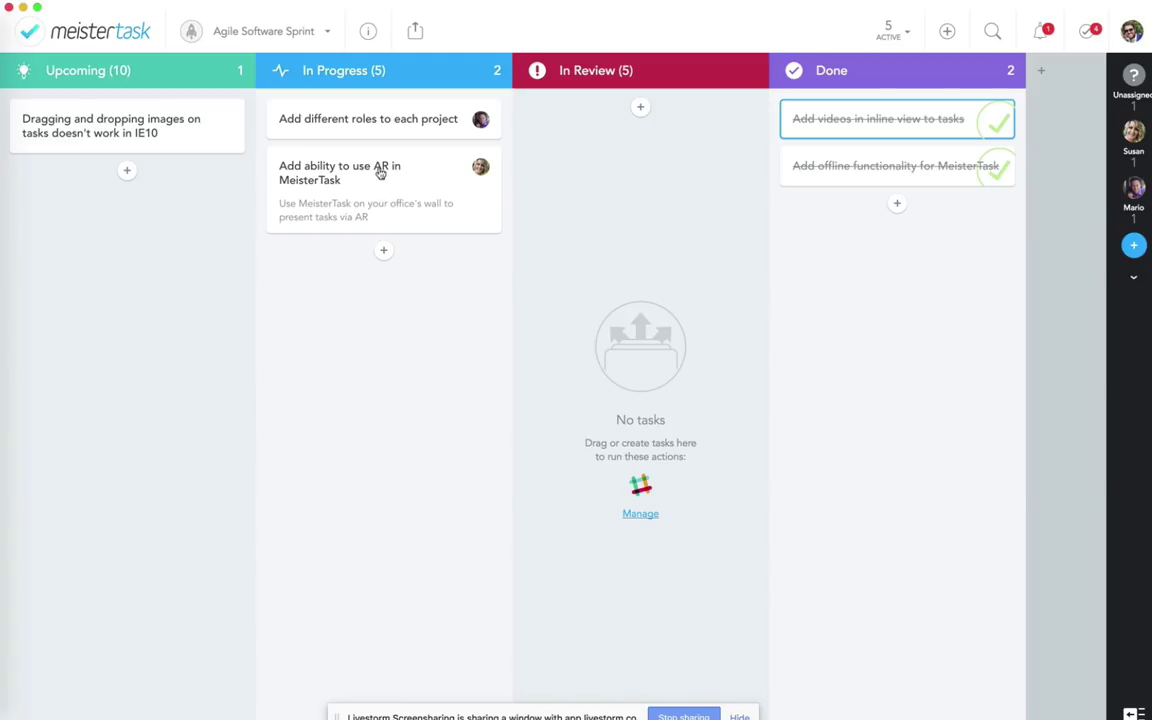
# Step: Make the 'Add different roles to each project' task due September 29
pyautogui.click(368, 118)
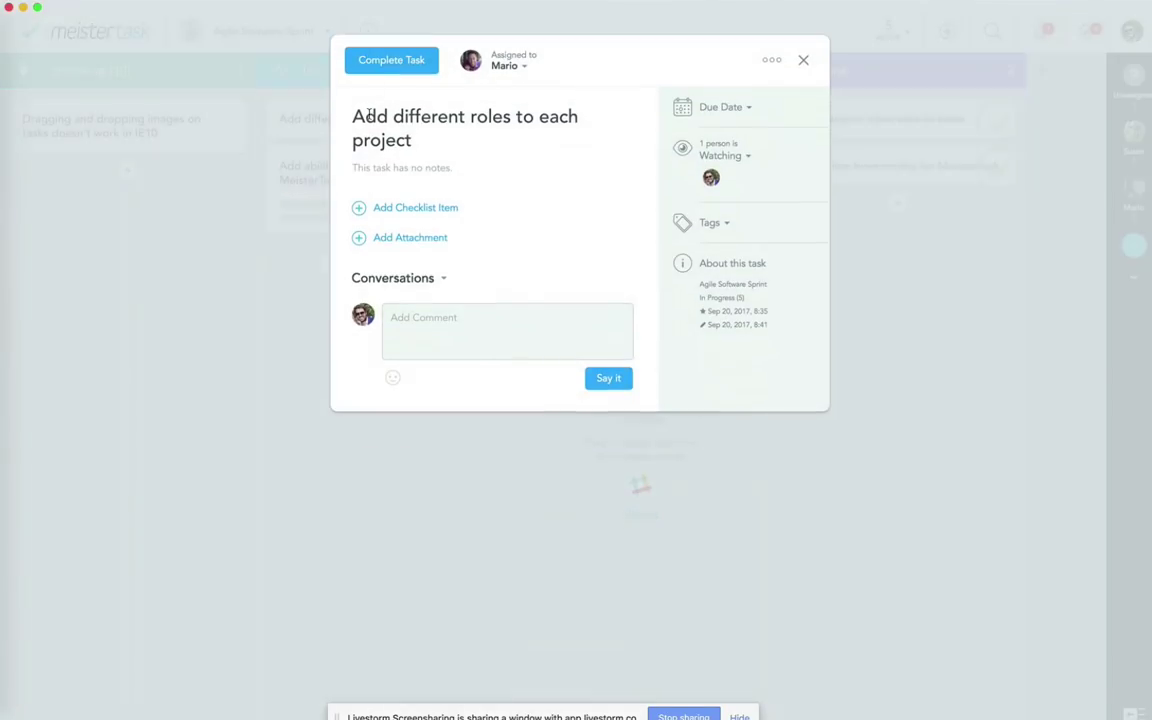
pyautogui.click(705, 107)
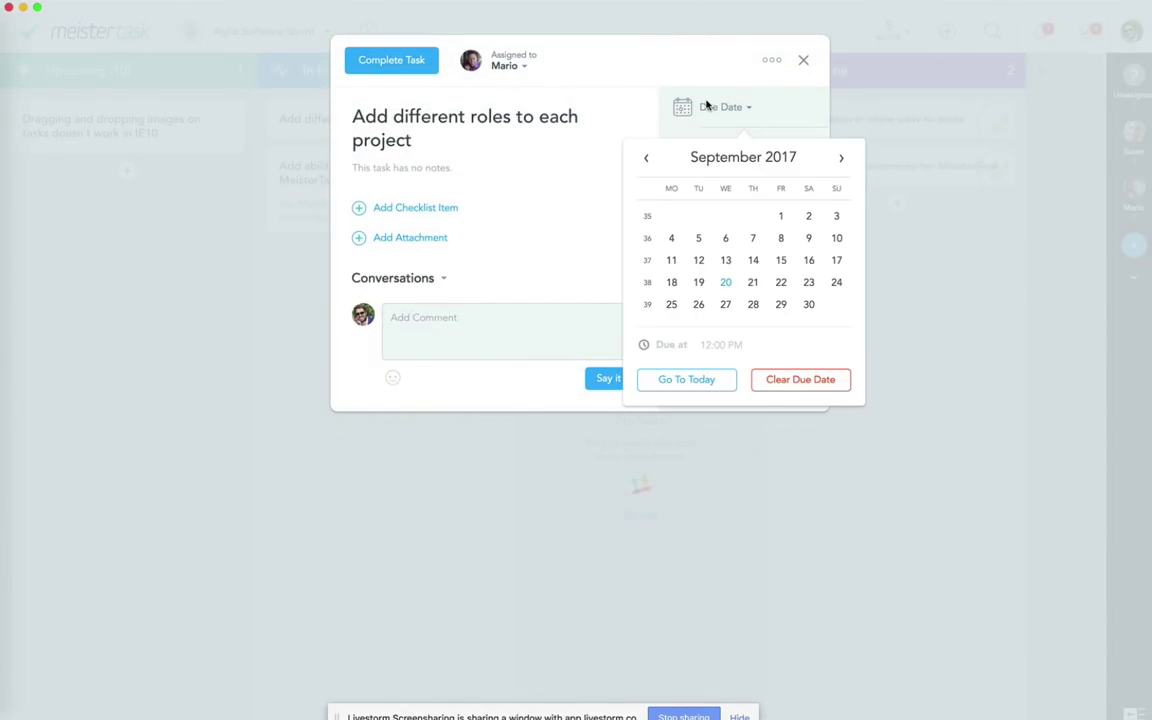
pyautogui.click(808, 304)
pyautogui.click(780, 305)
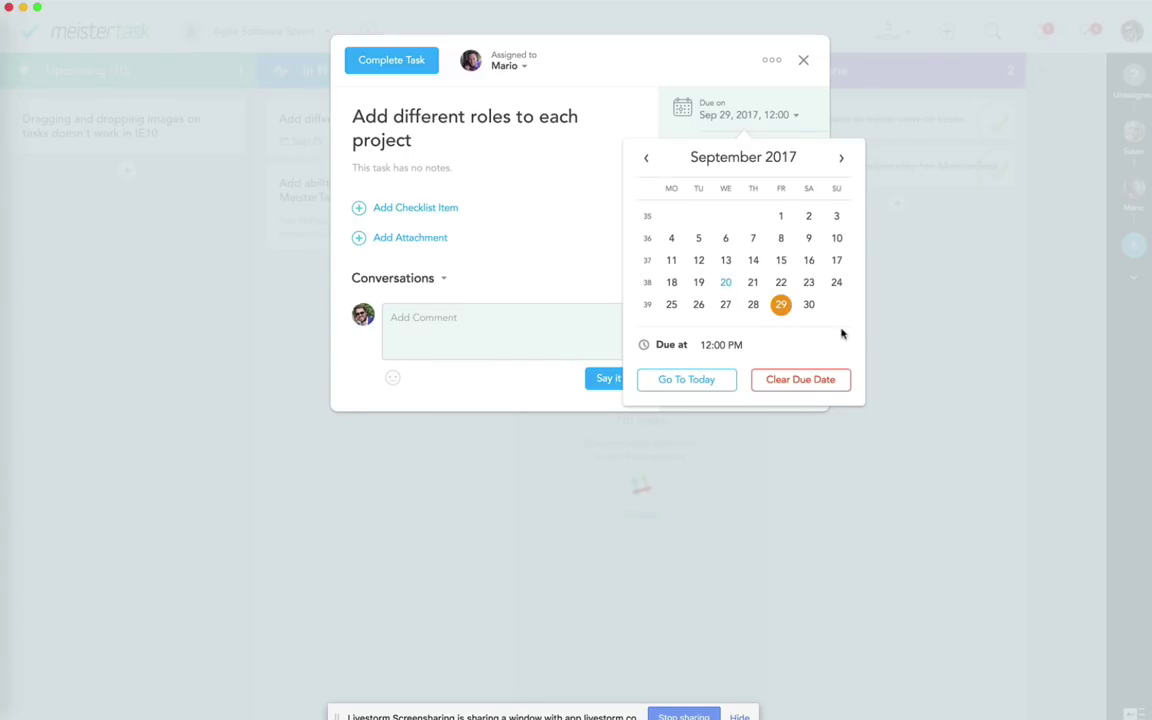
pyautogui.click(955, 320)
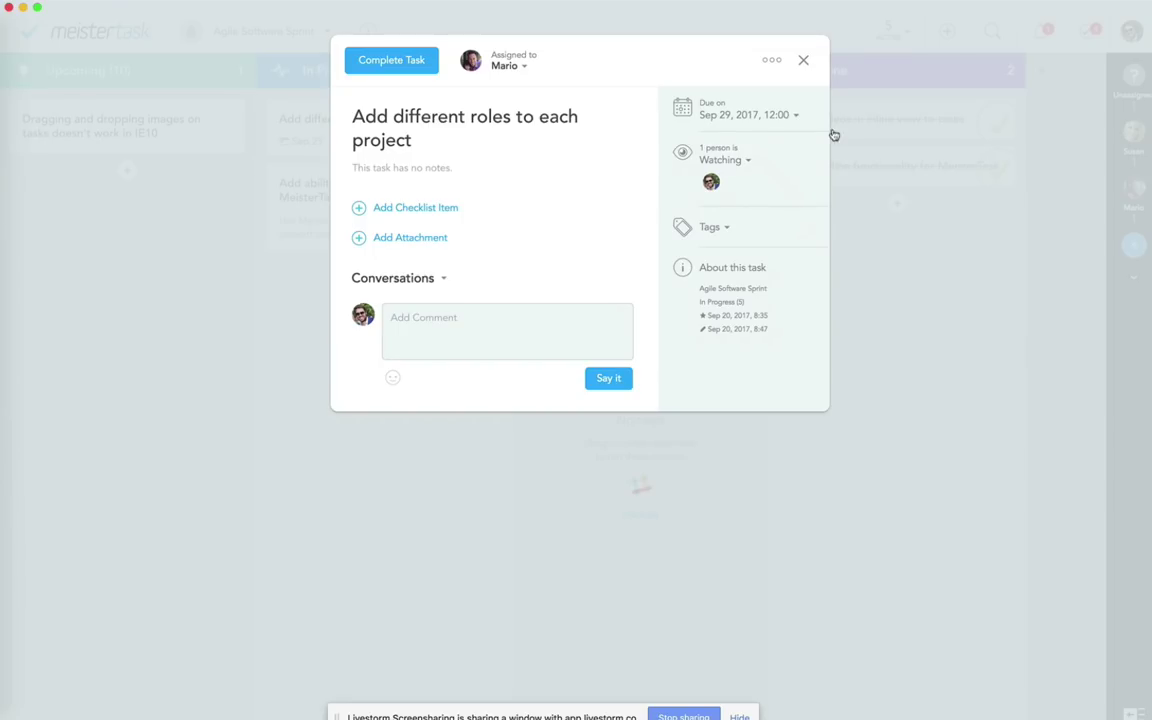
pyautogui.click(803, 62)
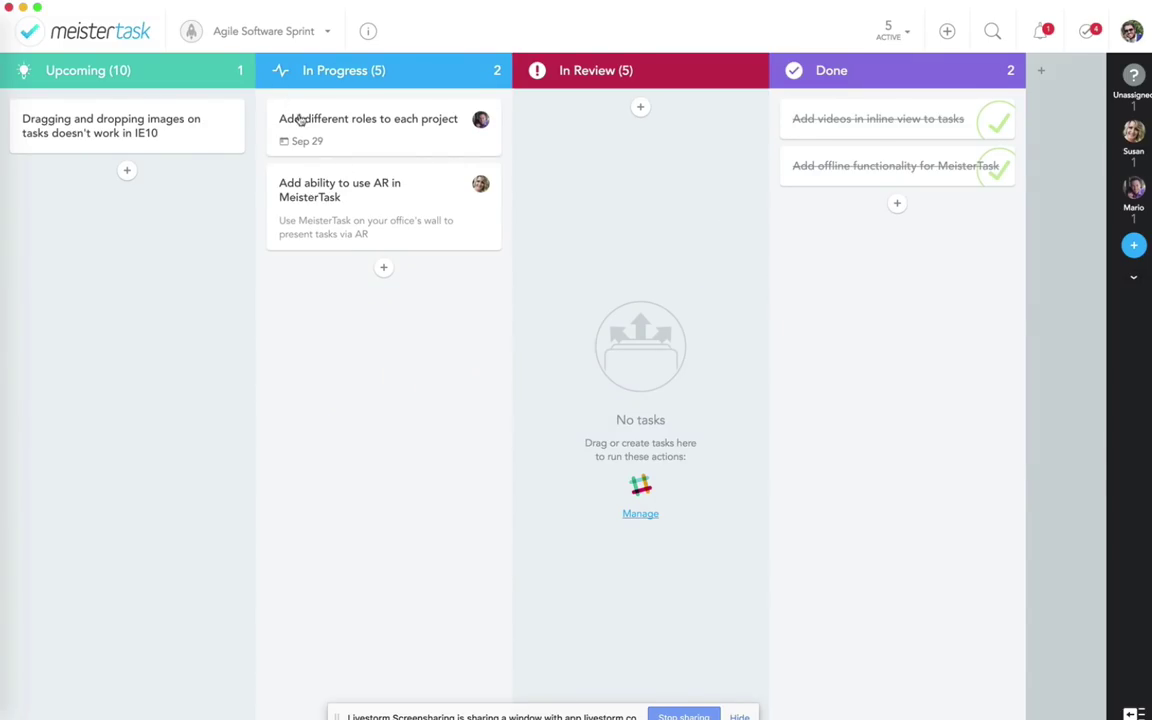
# Step: Make the 'Add ability to use AR in MeisterTask' task due September 27
pyautogui.click(323, 232)
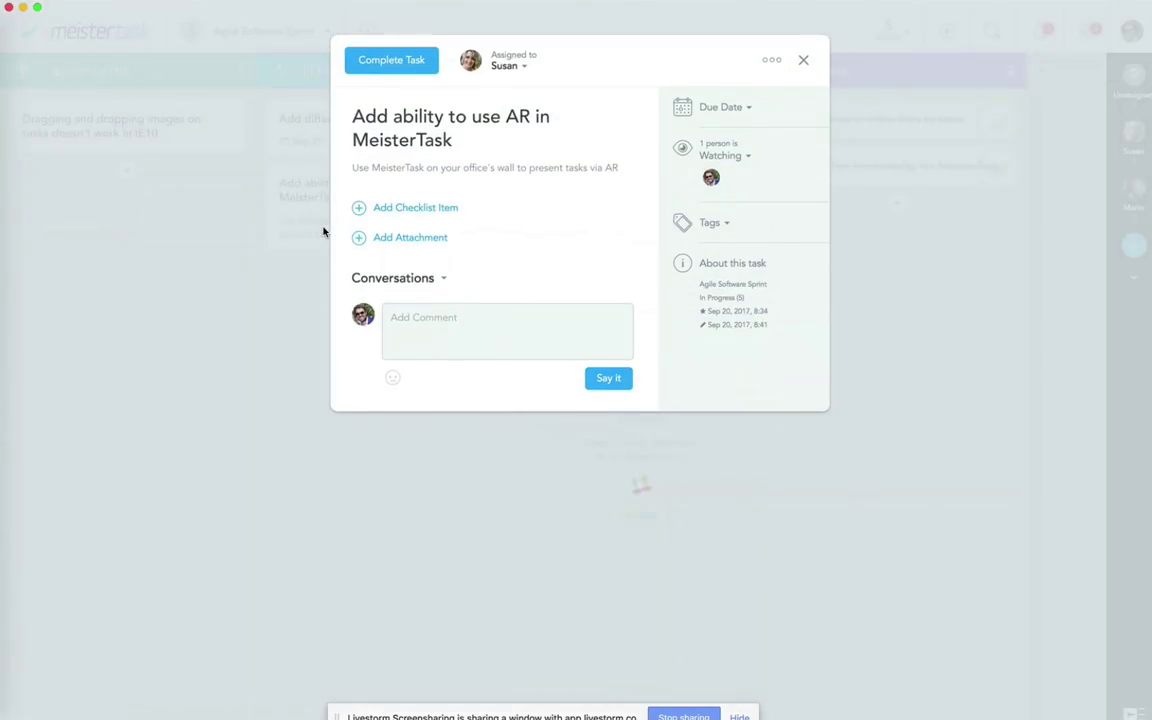
pyautogui.click(720, 107)
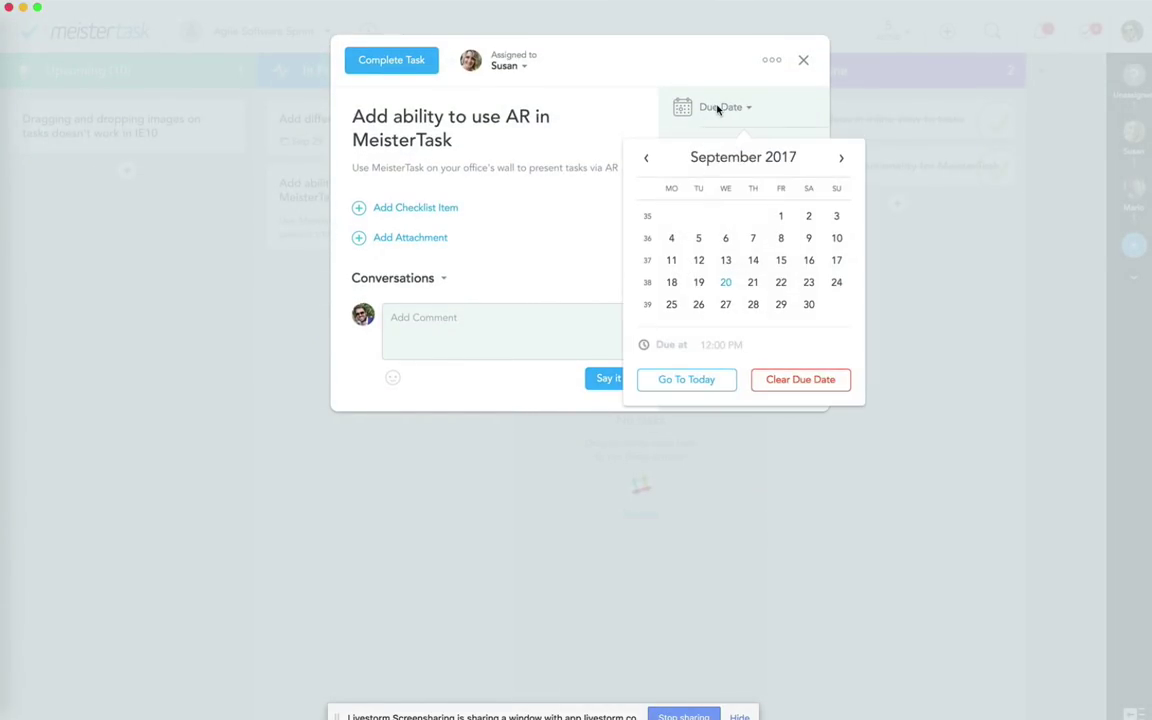
pyautogui.click(727, 306)
pyautogui.click(803, 66)
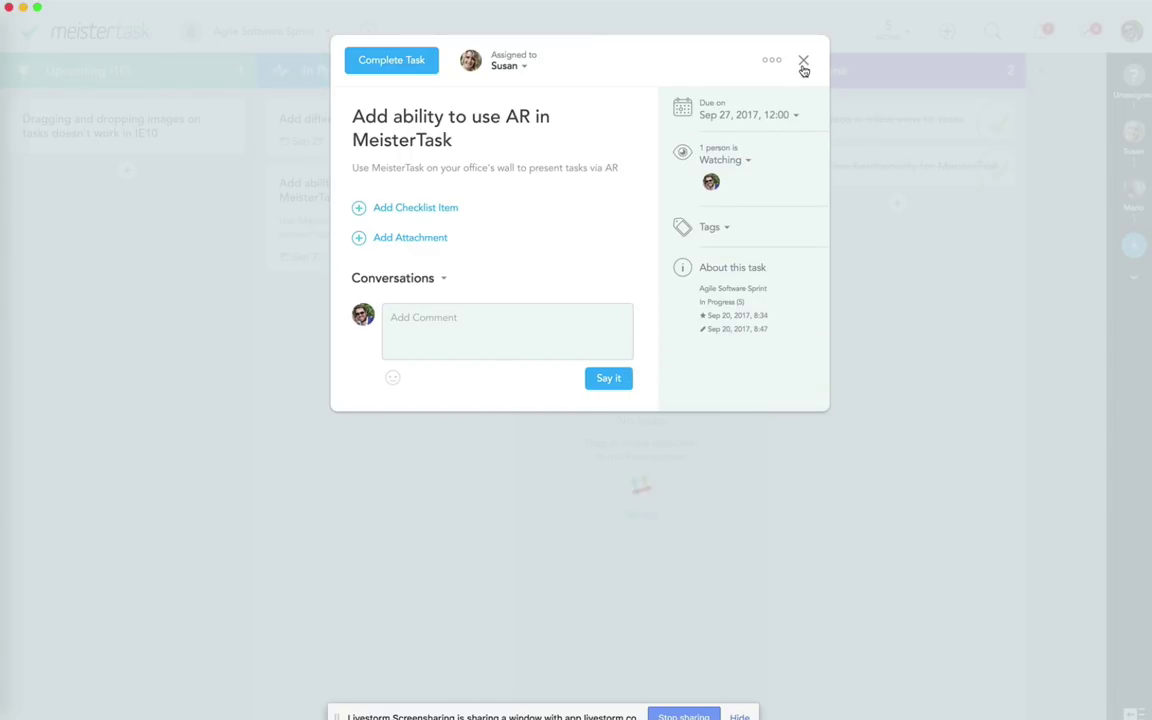
pyautogui.click(803, 64)
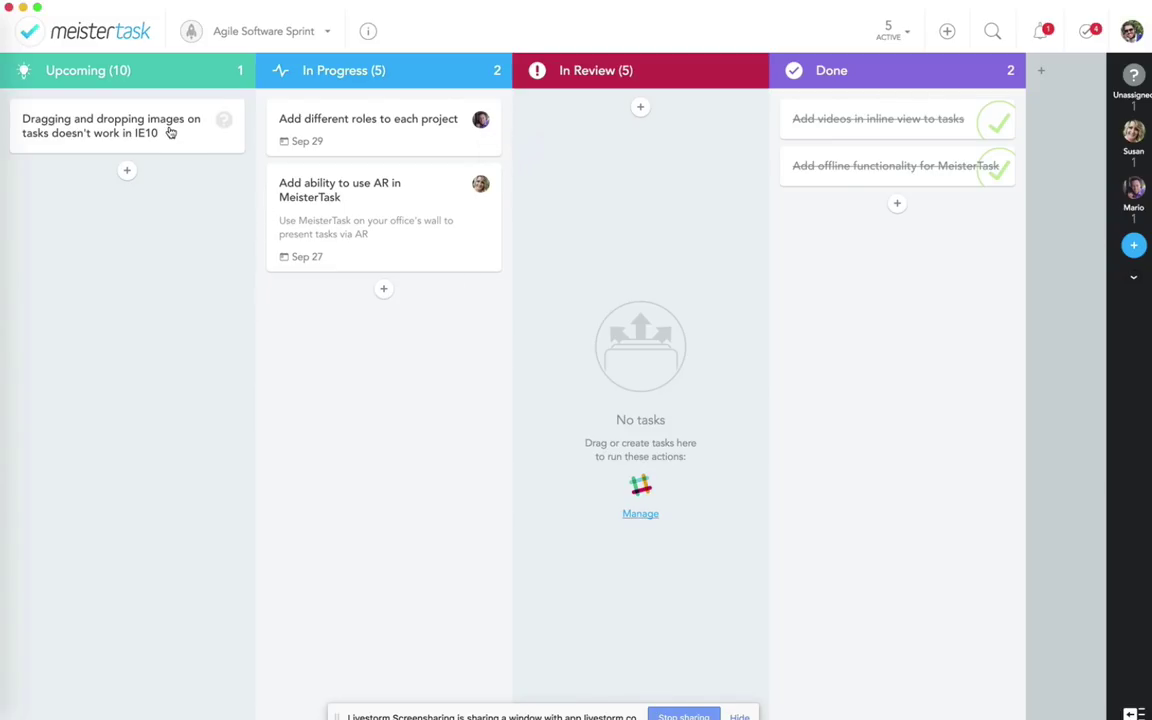
# Step: Move the IE10 task to the top of In Progress and assign it to a team member
pyautogui.click(224, 120)
pyautogui.click(108, 132)
pyautogui.moveTo(147, 131); pyautogui.dragTo(300, 128)
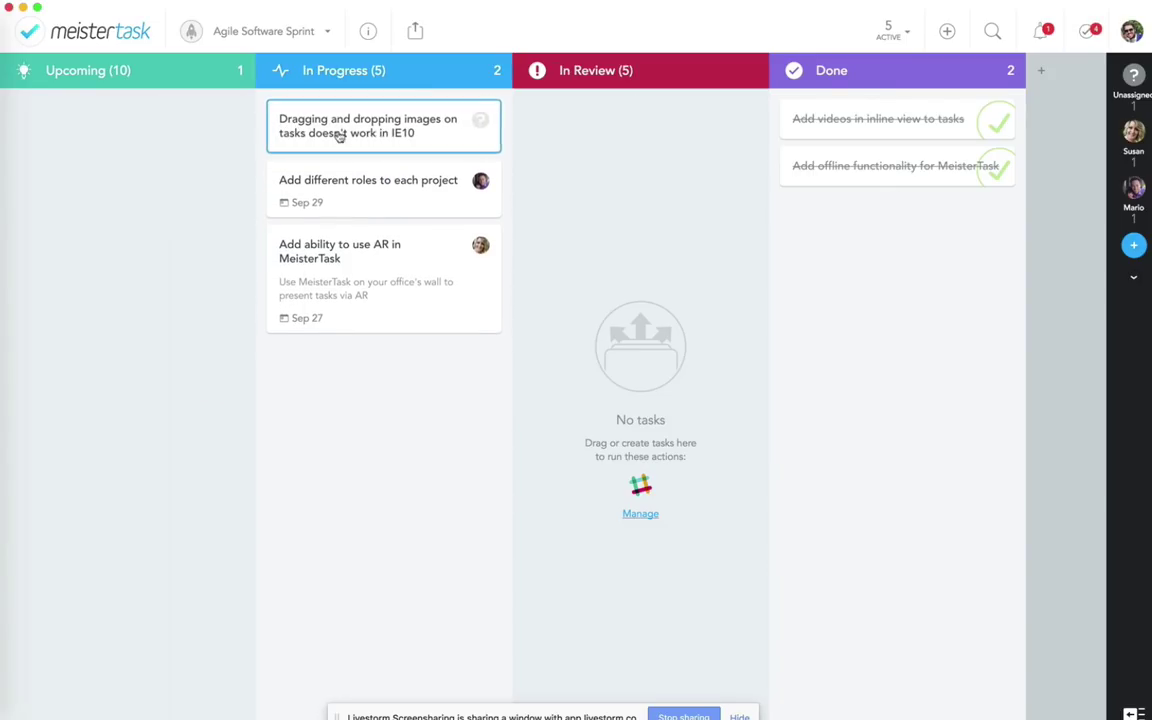
pyautogui.click(481, 119)
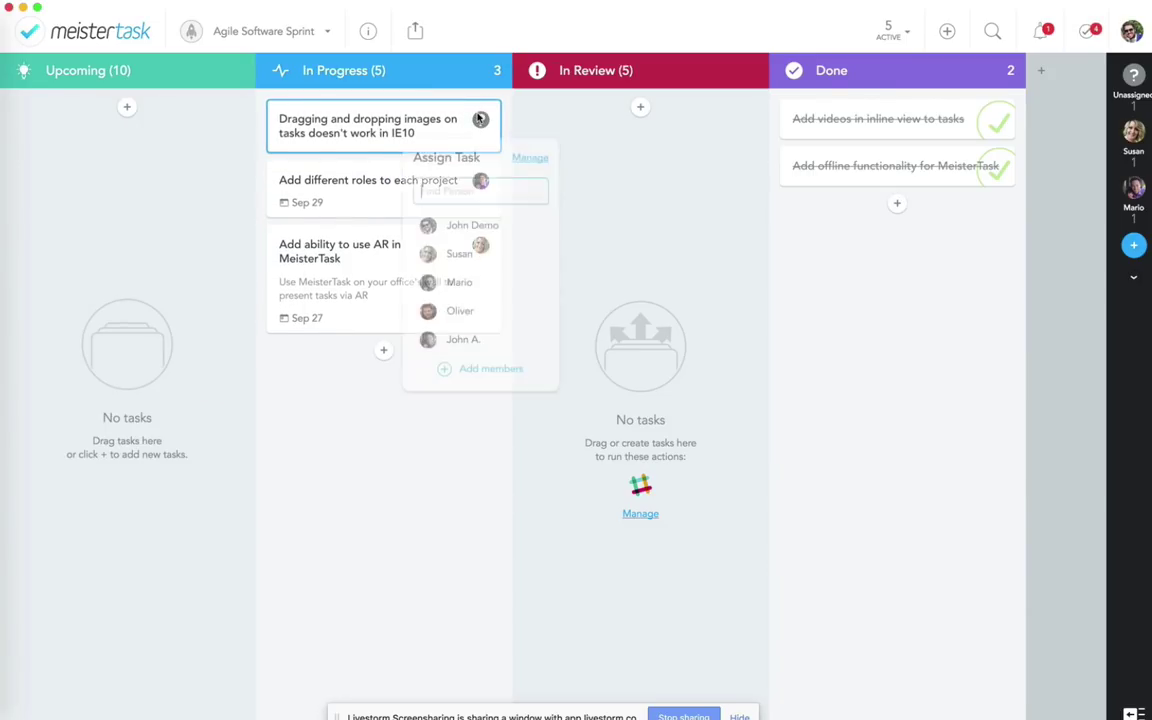
pyautogui.click(447, 231)
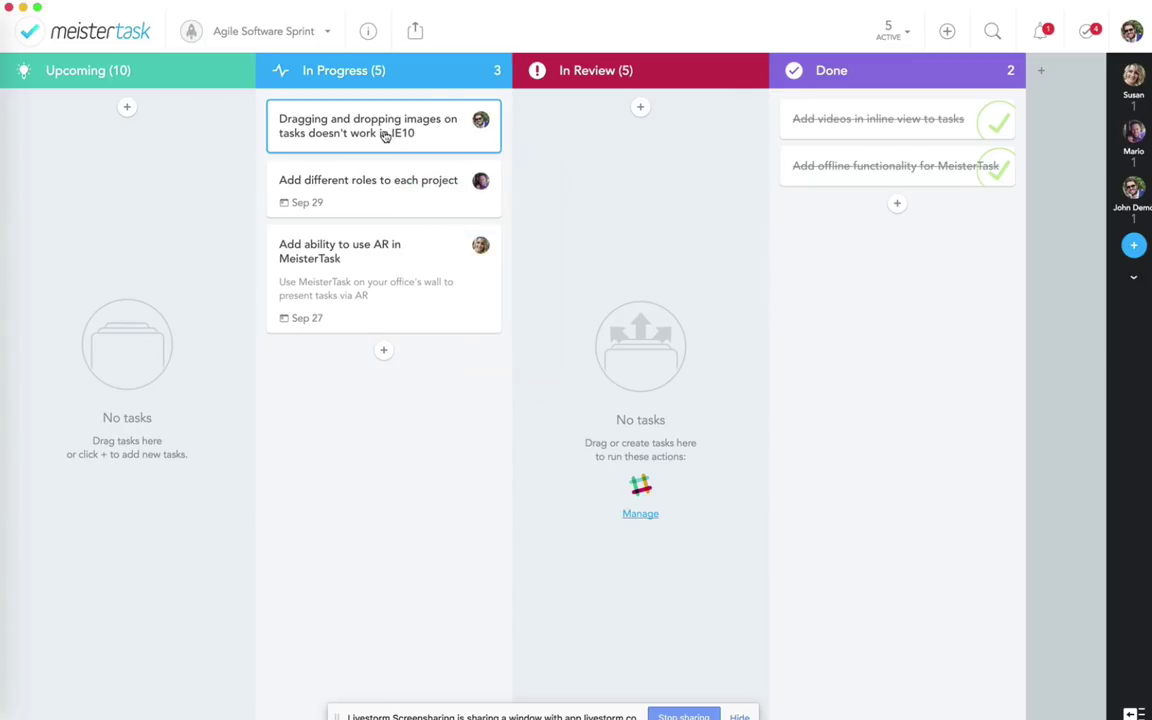
# Step: Set the IE10 task's due date to September 20
pyautogui.click(346, 122)
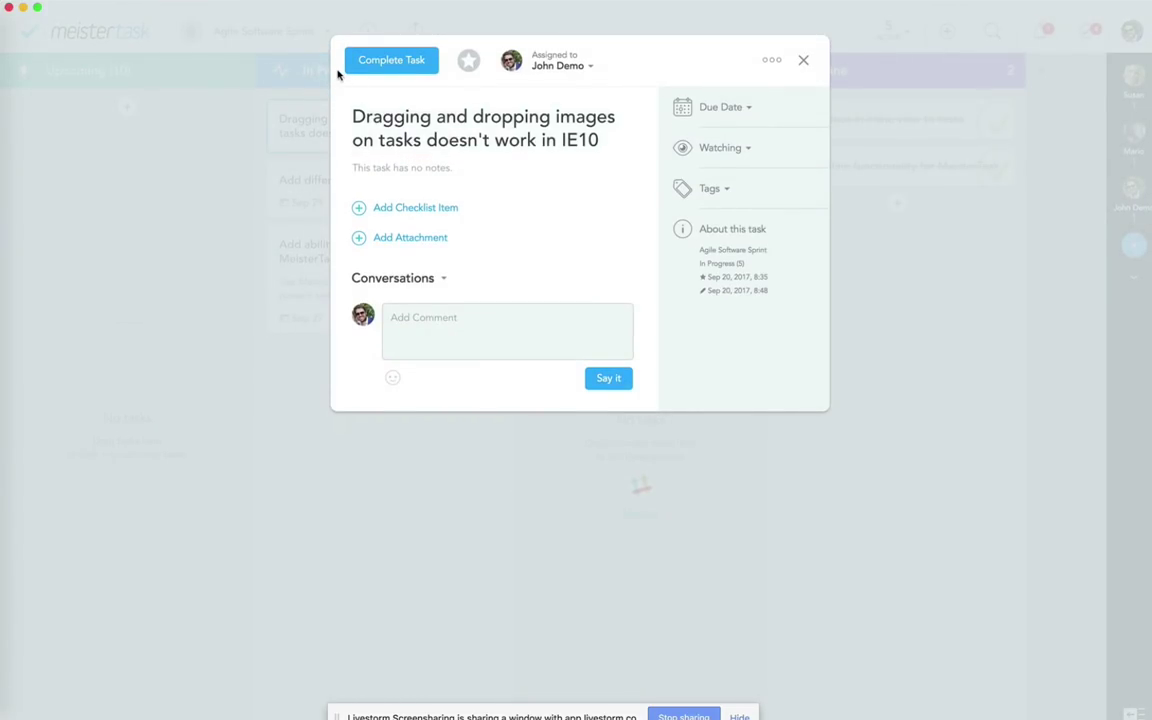
pyautogui.click(709, 110)
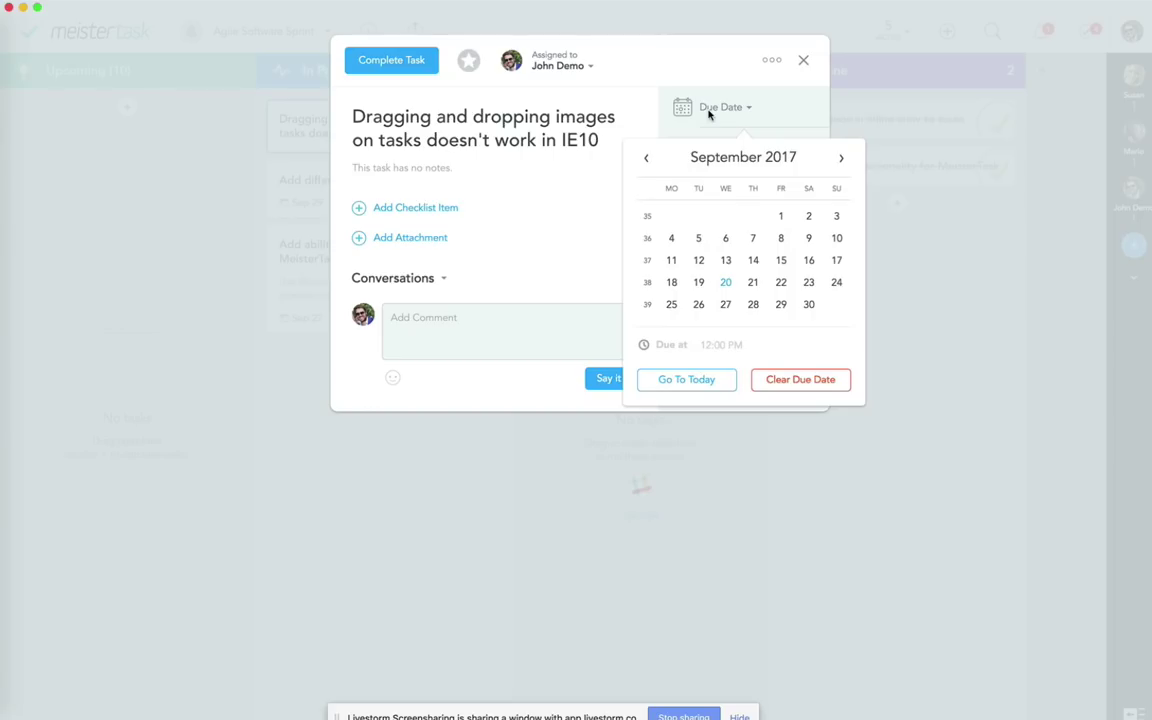
pyautogui.click(750, 284)
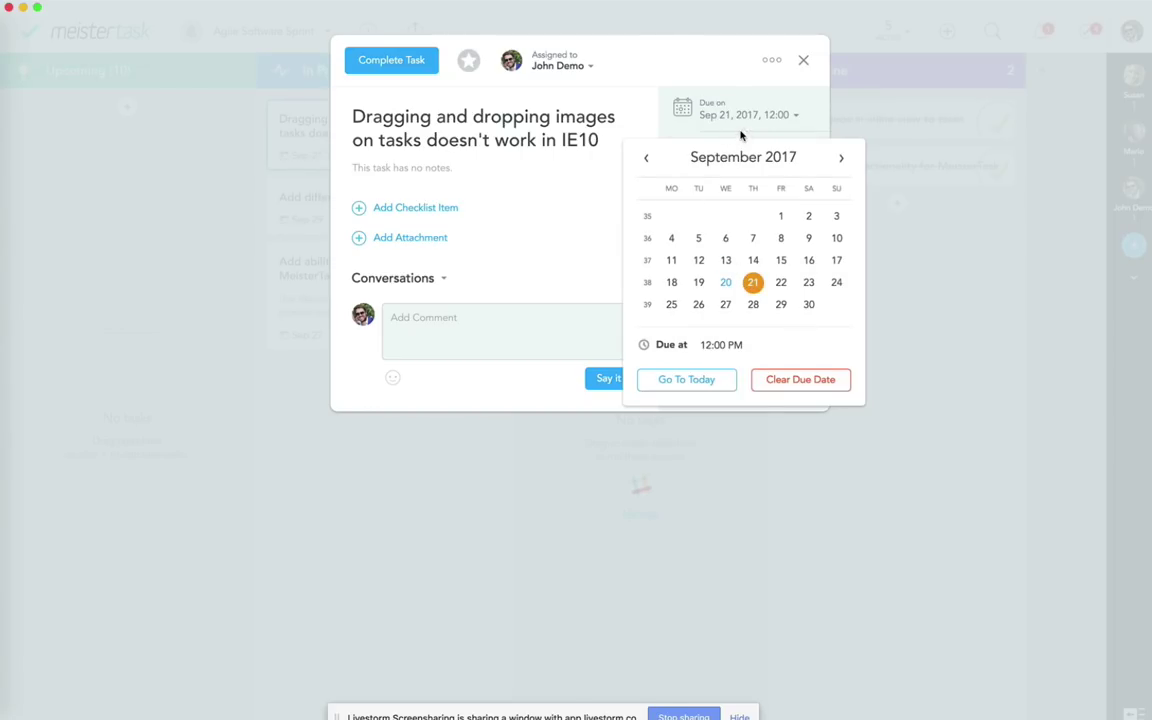
pyautogui.click(695, 79)
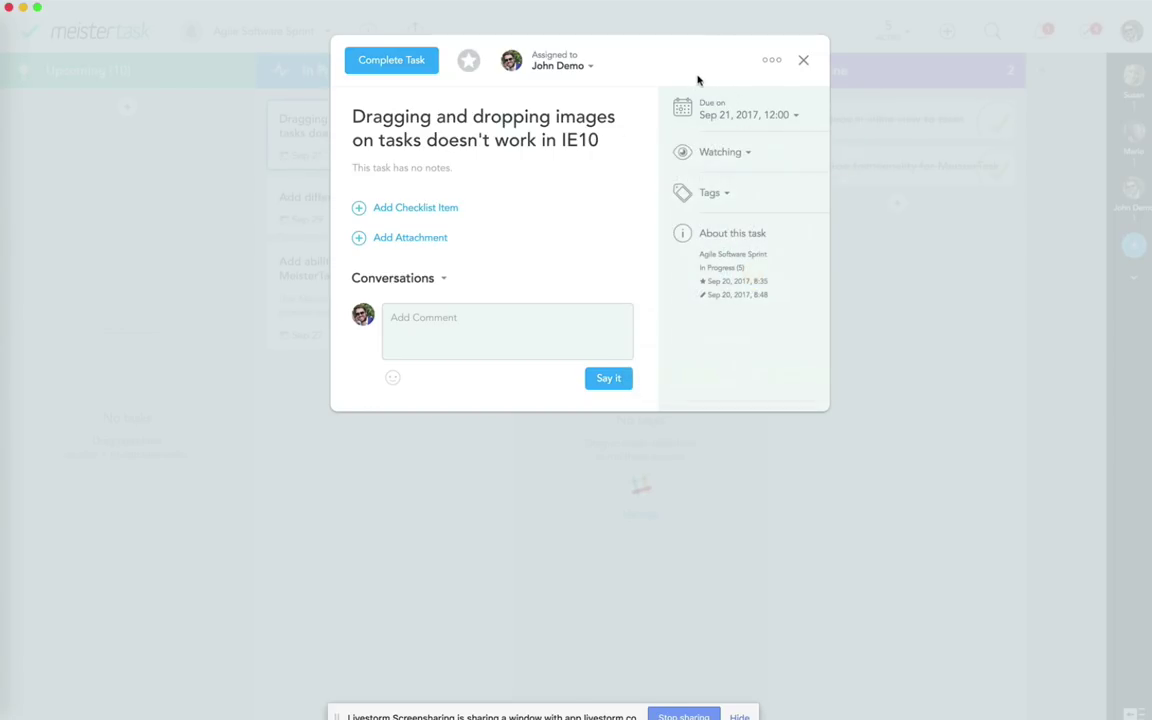
pyautogui.click(740, 116)
pyautogui.click(725, 287)
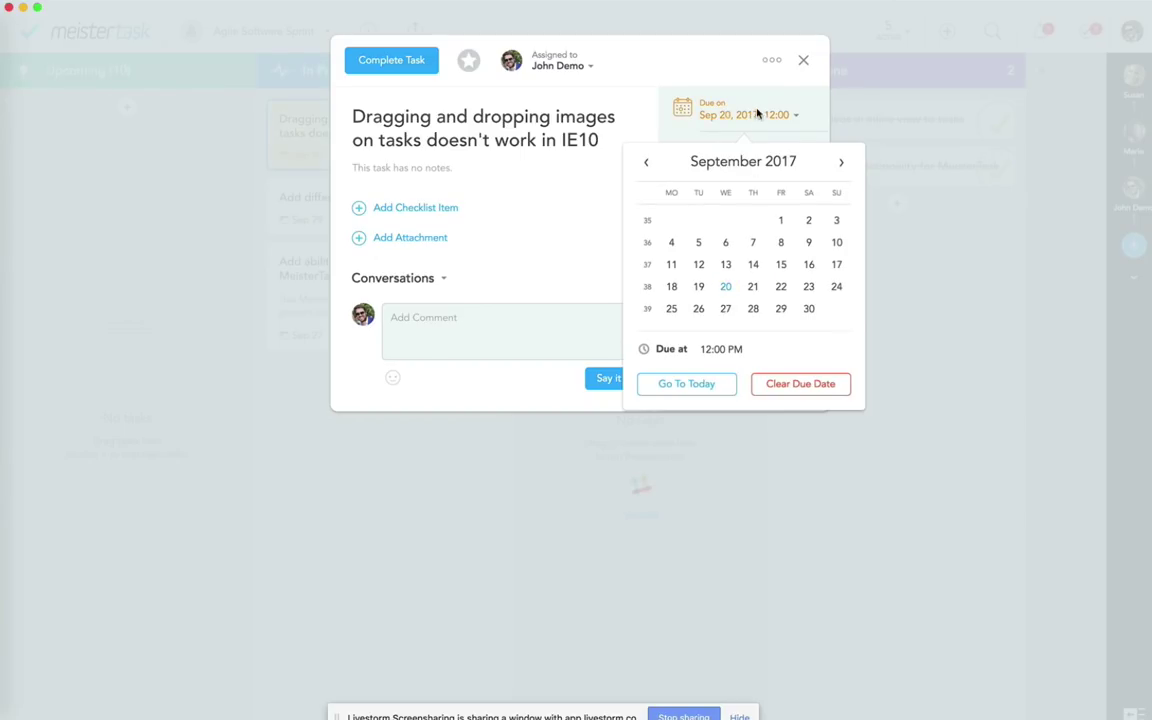
pyautogui.click(706, 78)
pyautogui.click(803, 60)
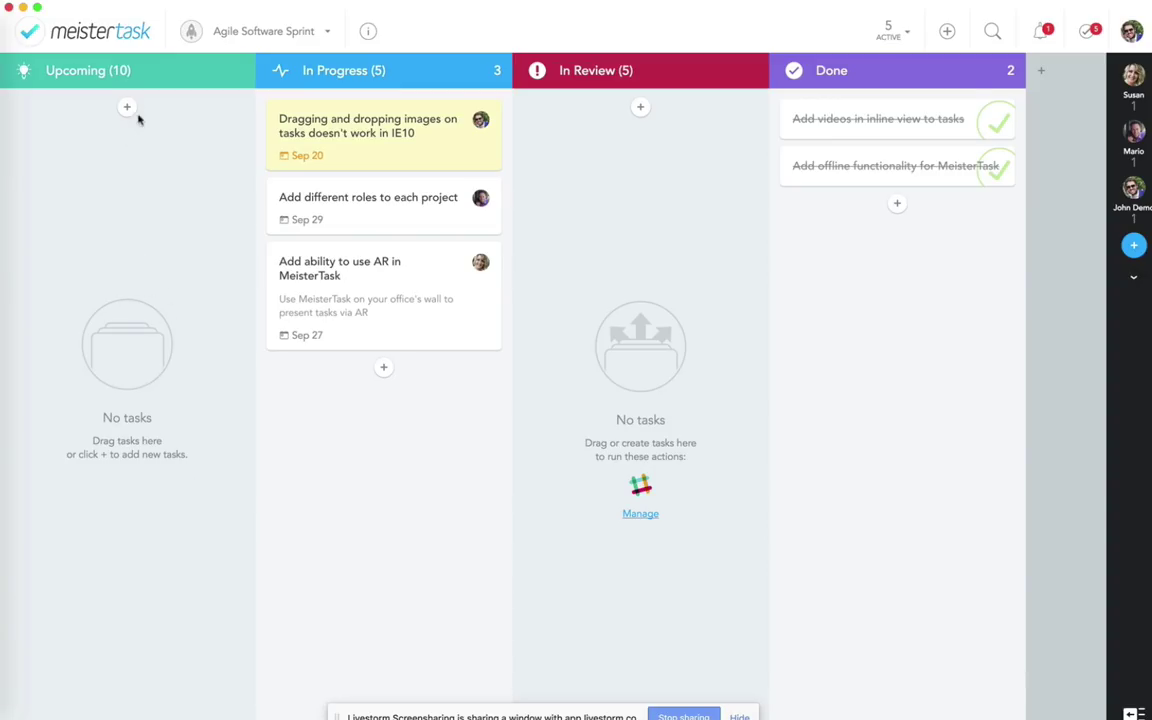
# Step: Set the Upcoming section's Sort Tasks option to Due Date
pyautogui.click(232, 72)
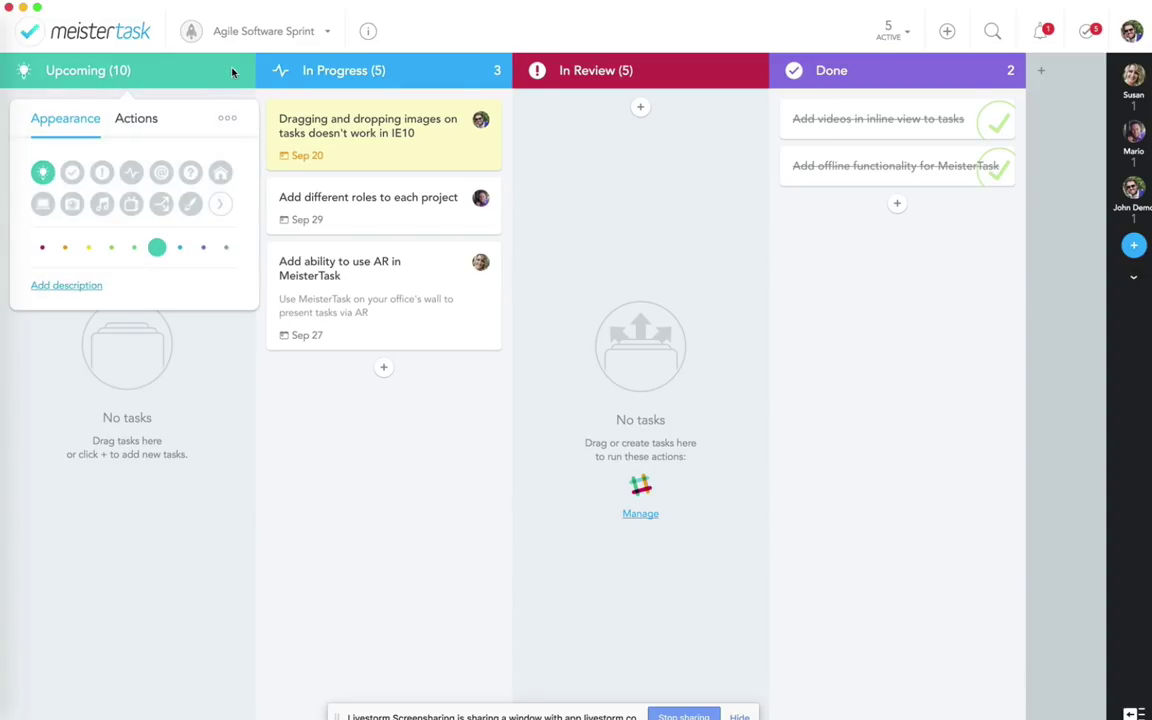
pyautogui.click(227, 118)
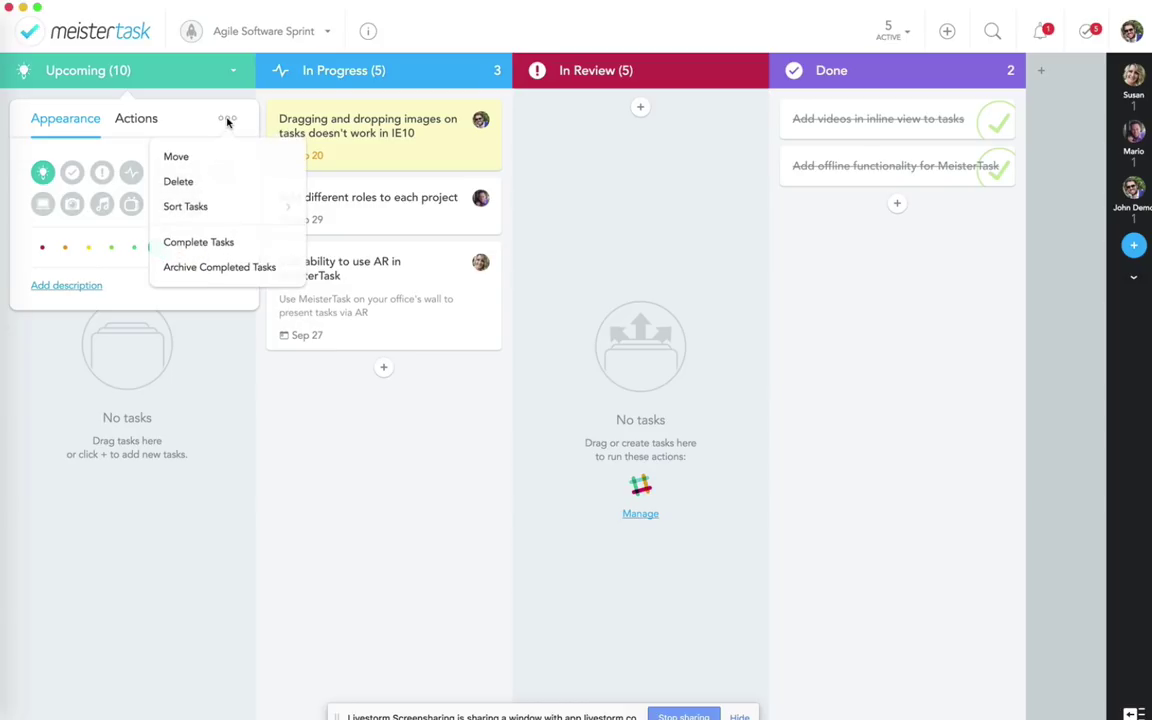
pyautogui.click(183, 208)
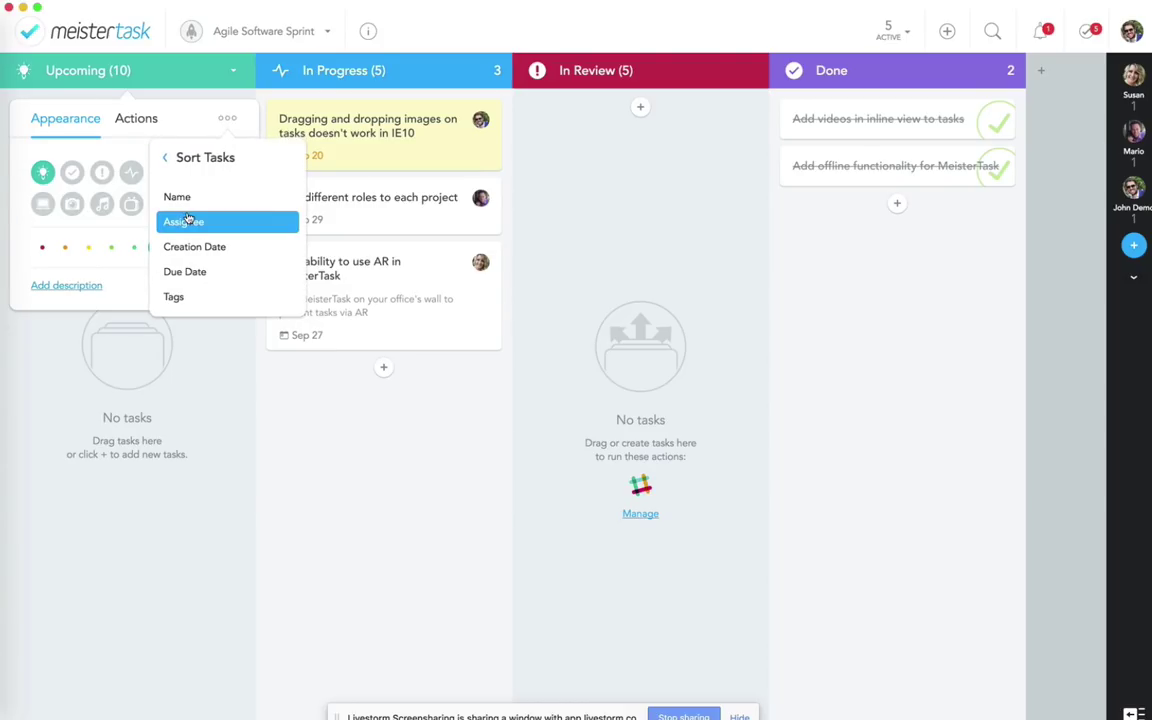
pyautogui.click(192, 281)
pyautogui.click(140, 372)
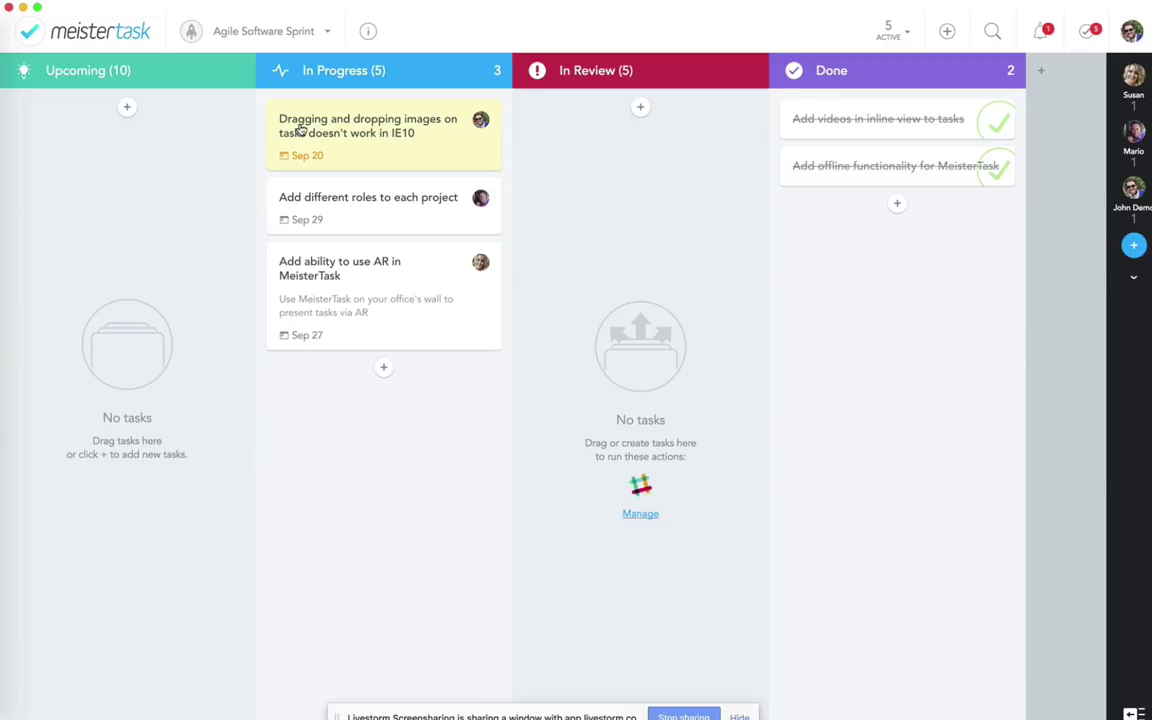
pyautogui.click(98, 44)
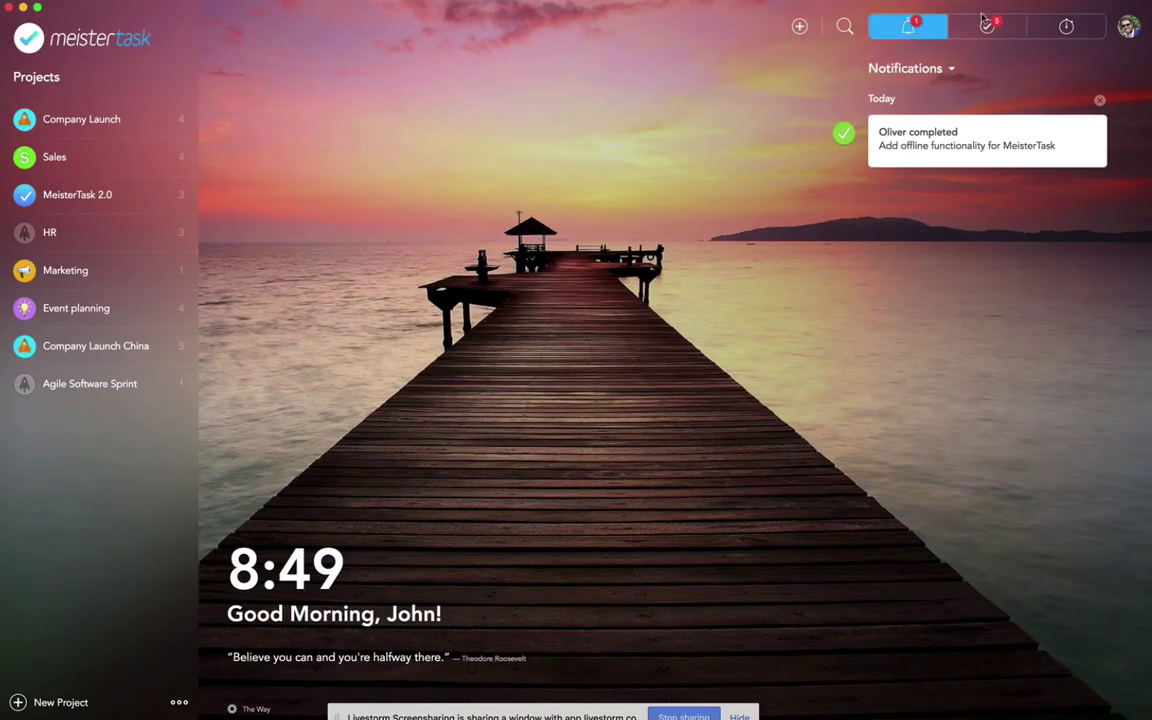
pyautogui.click(962, 38)
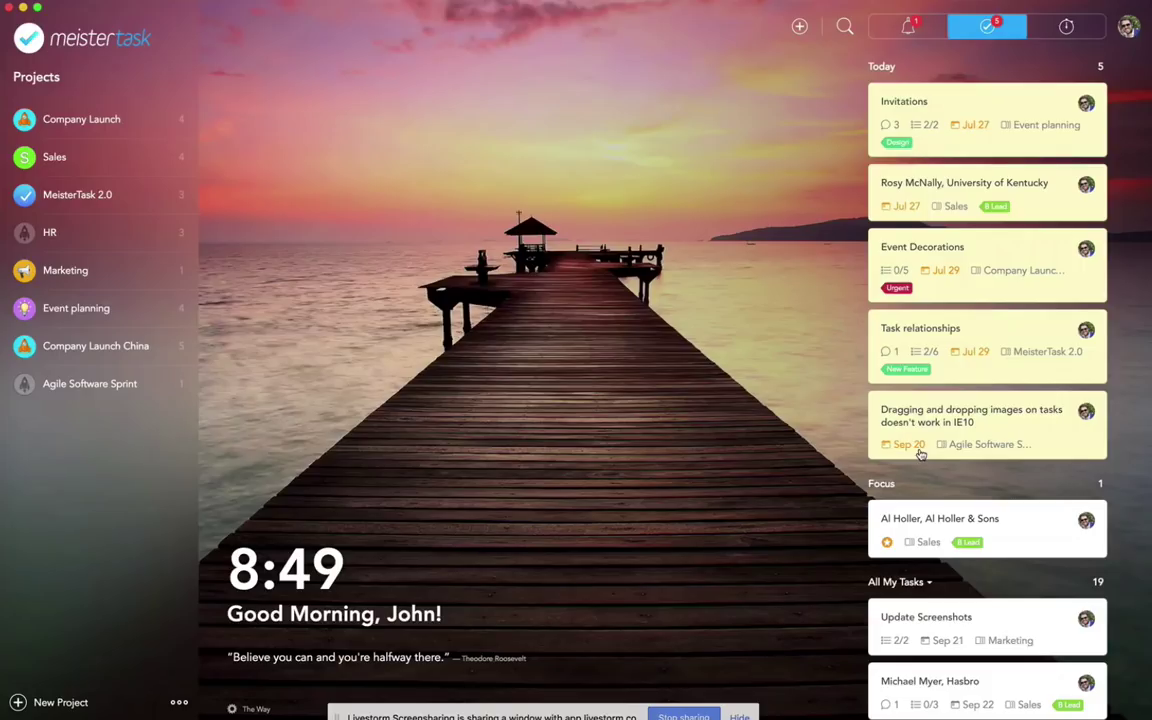
pyautogui.scroll(-5, 918, 452)
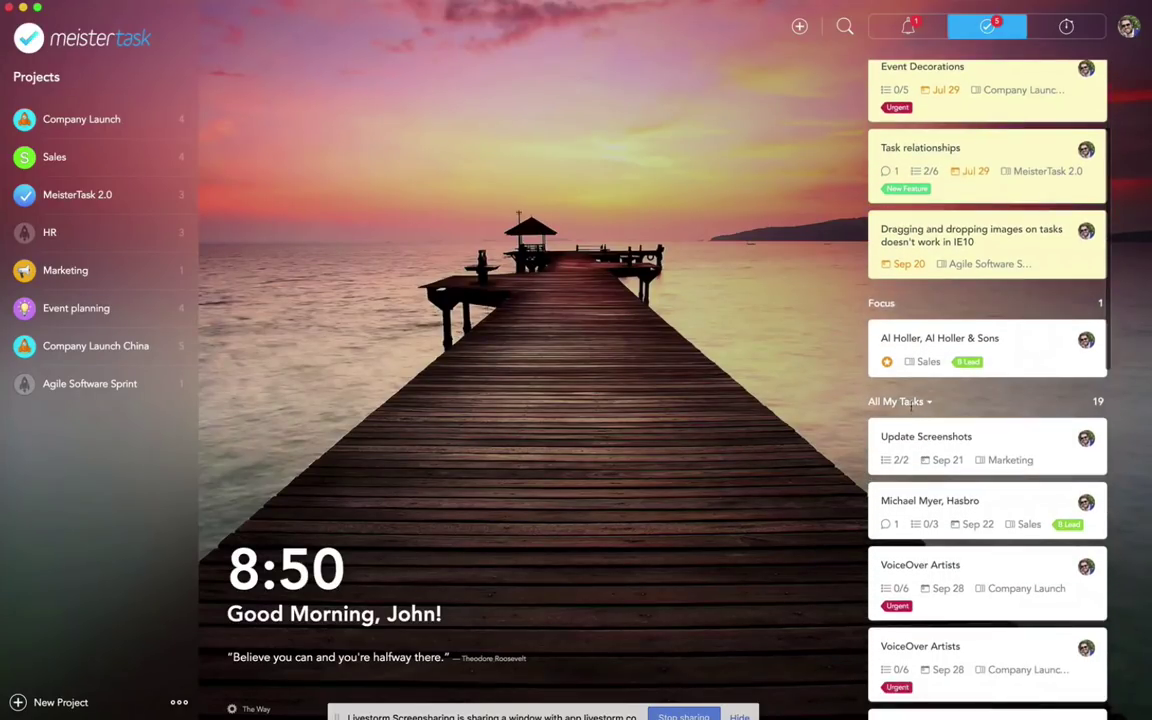
pyautogui.scroll(-2, 925, 405)
pyautogui.click(928, 348)
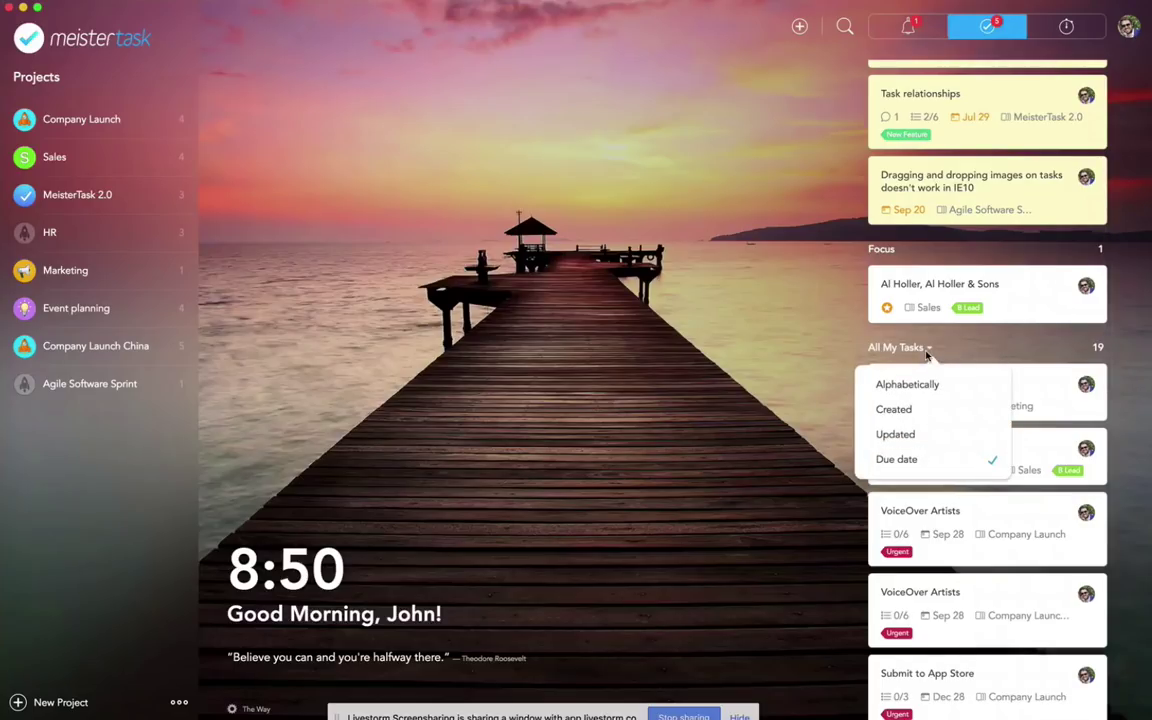
pyautogui.click(868, 437)
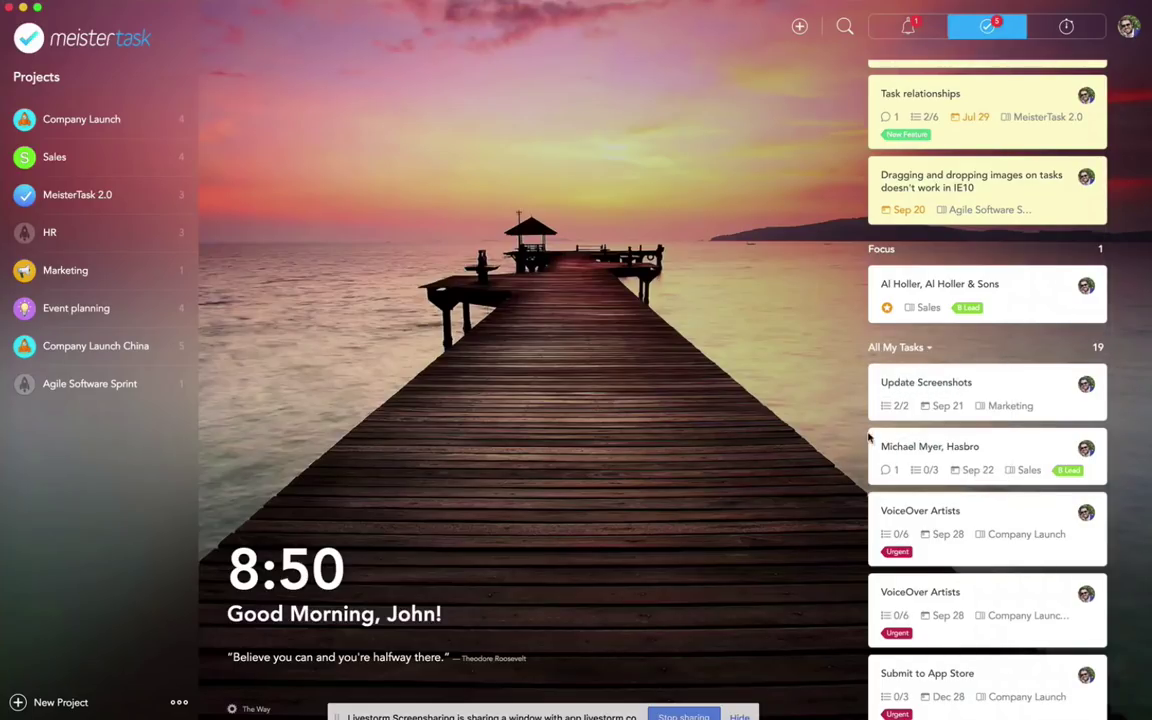
pyautogui.scroll(-1, 924, 410)
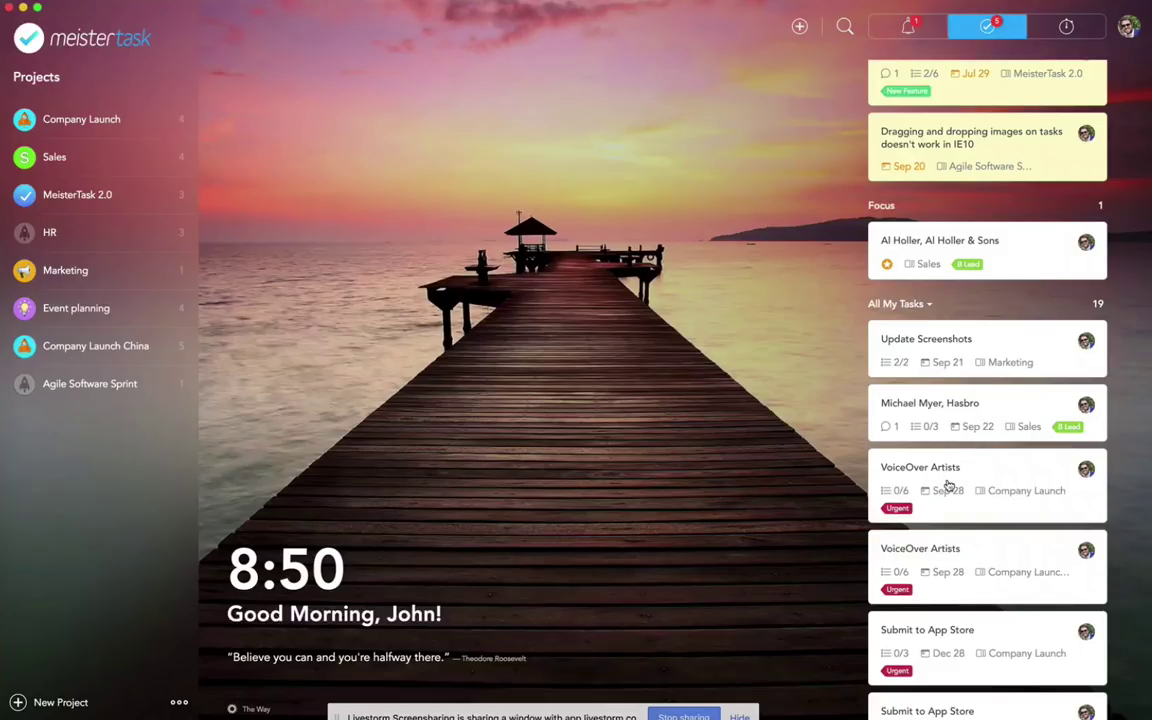
pyautogui.scroll(-5, 940, 482)
pyautogui.scroll(1, 955, 479)
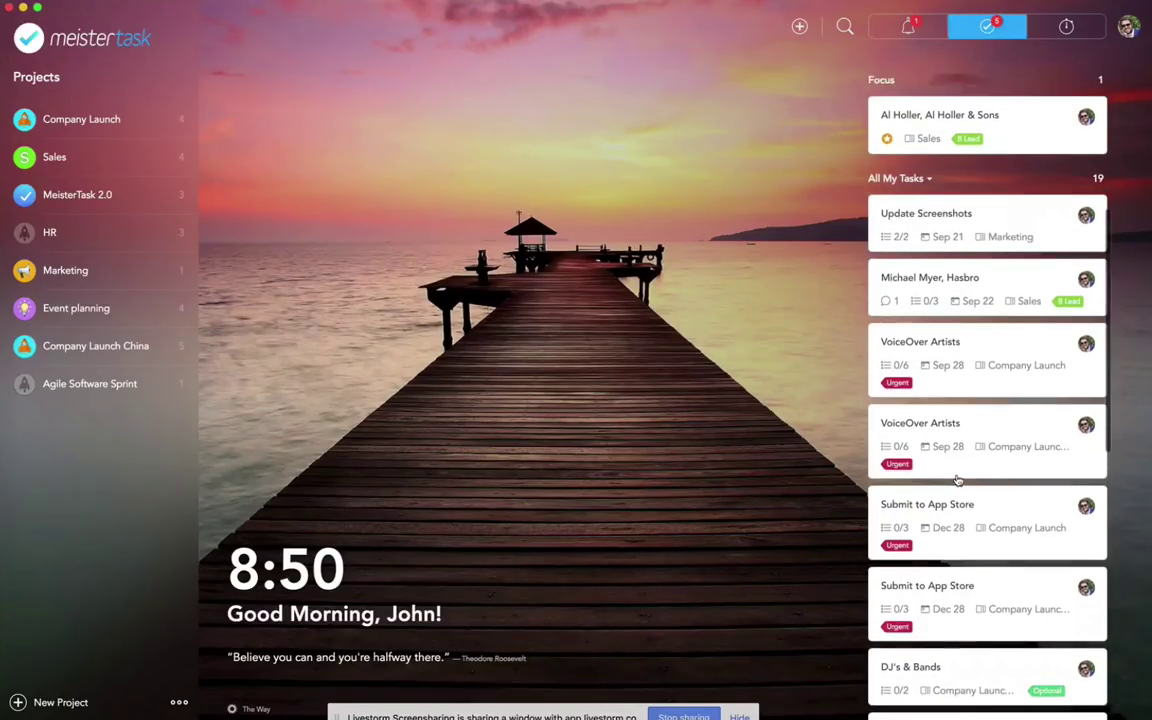
pyautogui.scroll(10, 957, 480)
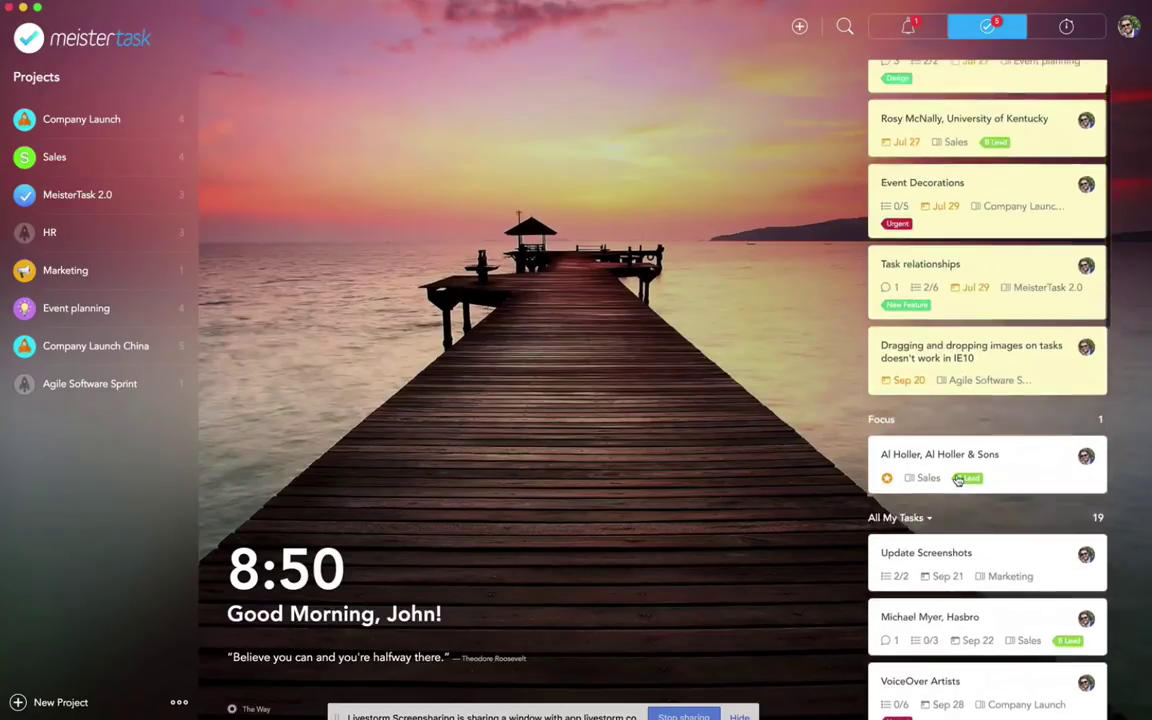
pyautogui.scroll(2, 957, 480)
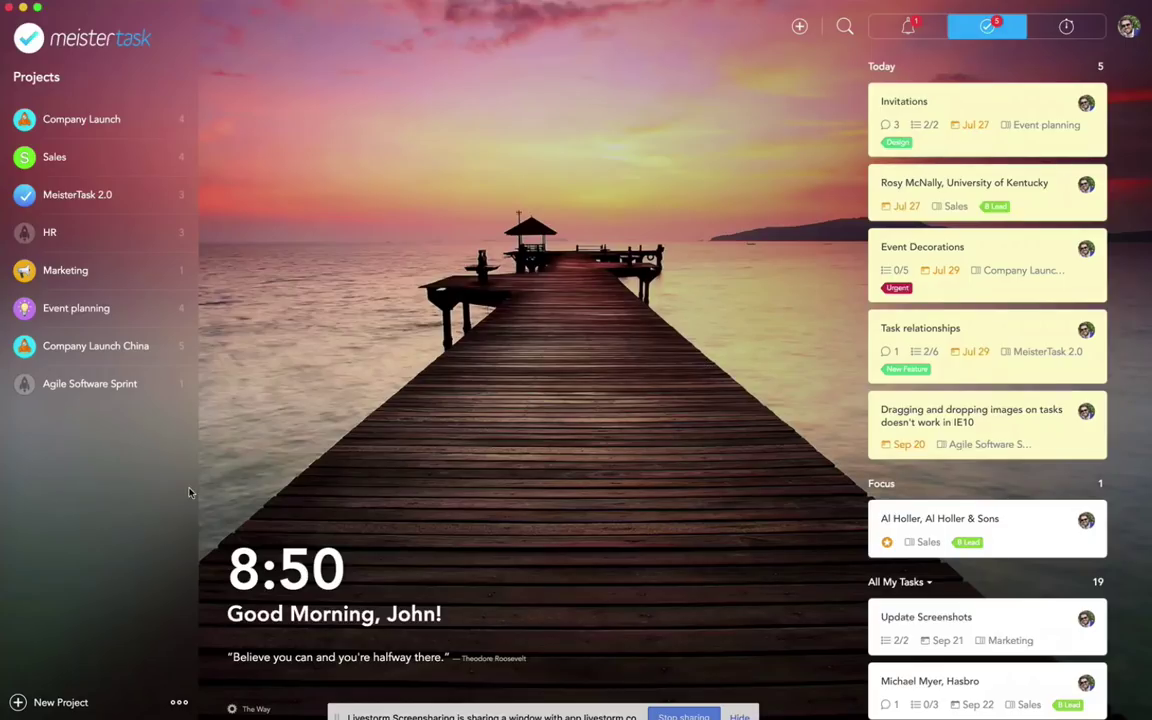
pyautogui.click(78, 392)
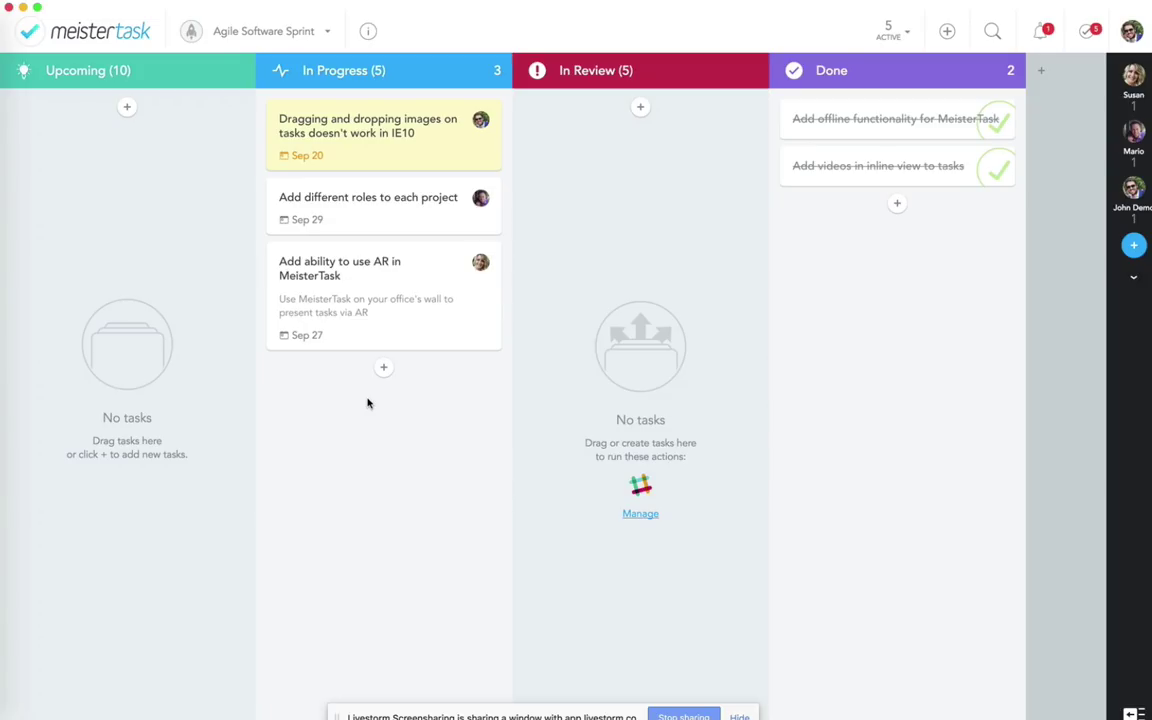
# Step: Switch on Time Tracking in the Agile Software Sprint project's Features settings and return to the board
pyautogui.moveTo(638, 485)
pyautogui.click(366, 36)
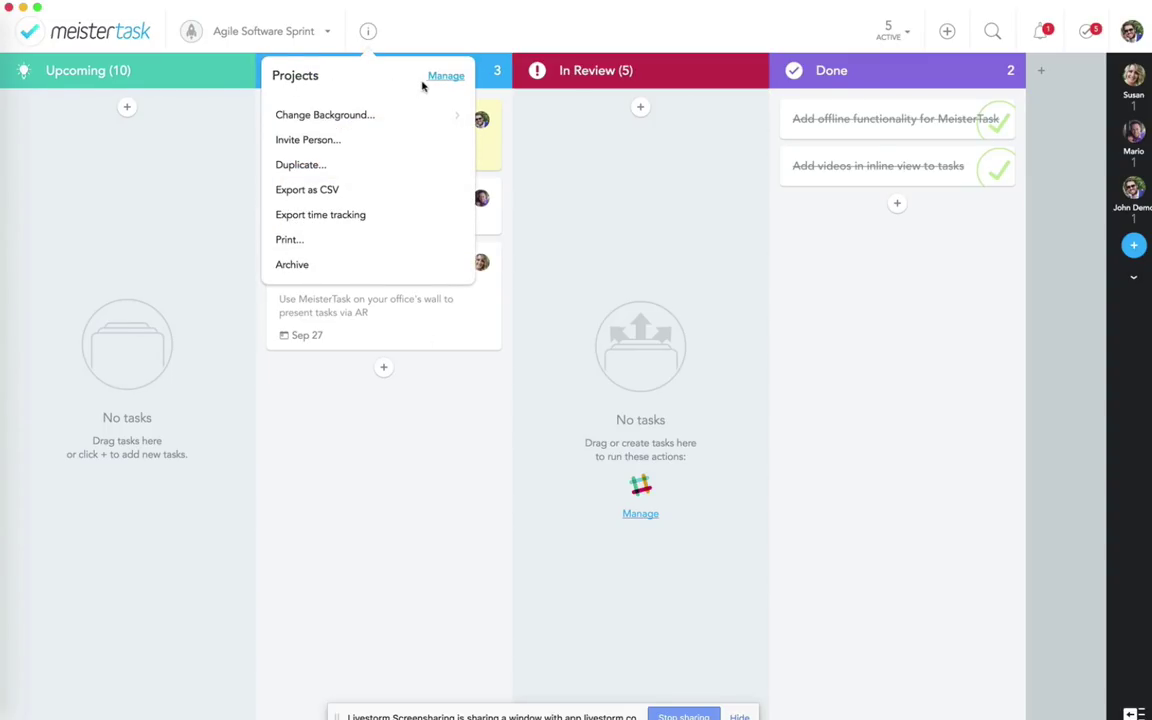
pyautogui.click(418, 31)
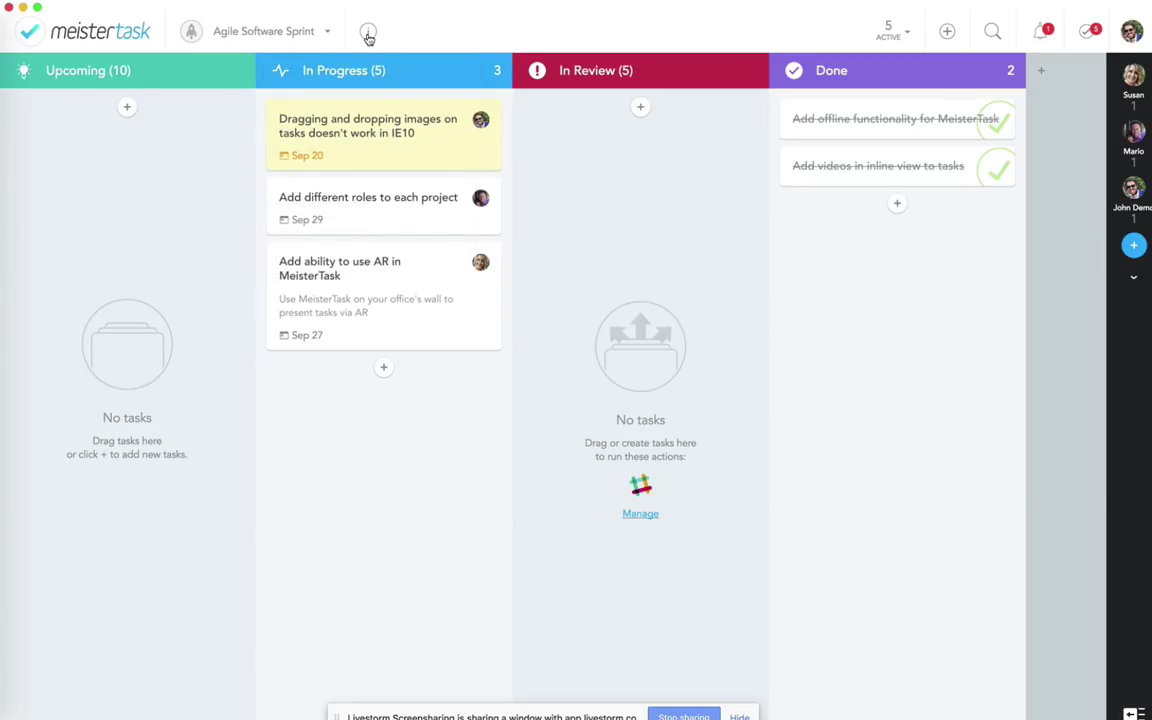
pyautogui.click(368, 31)
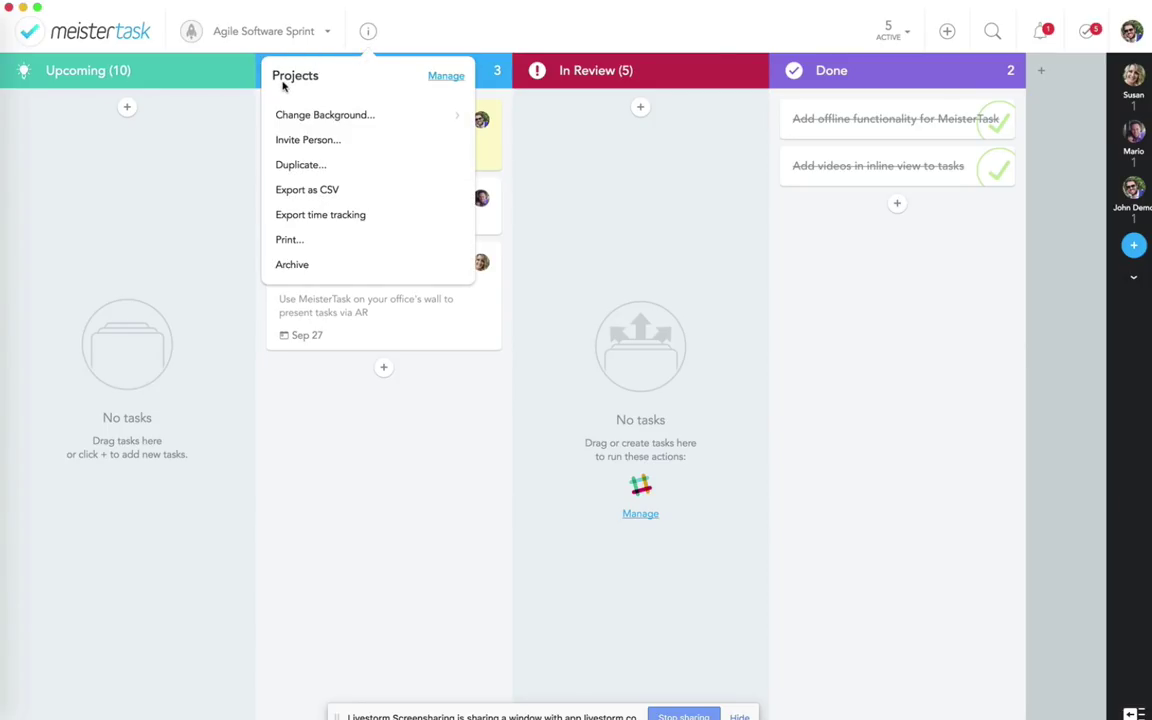
pyautogui.click(440, 77)
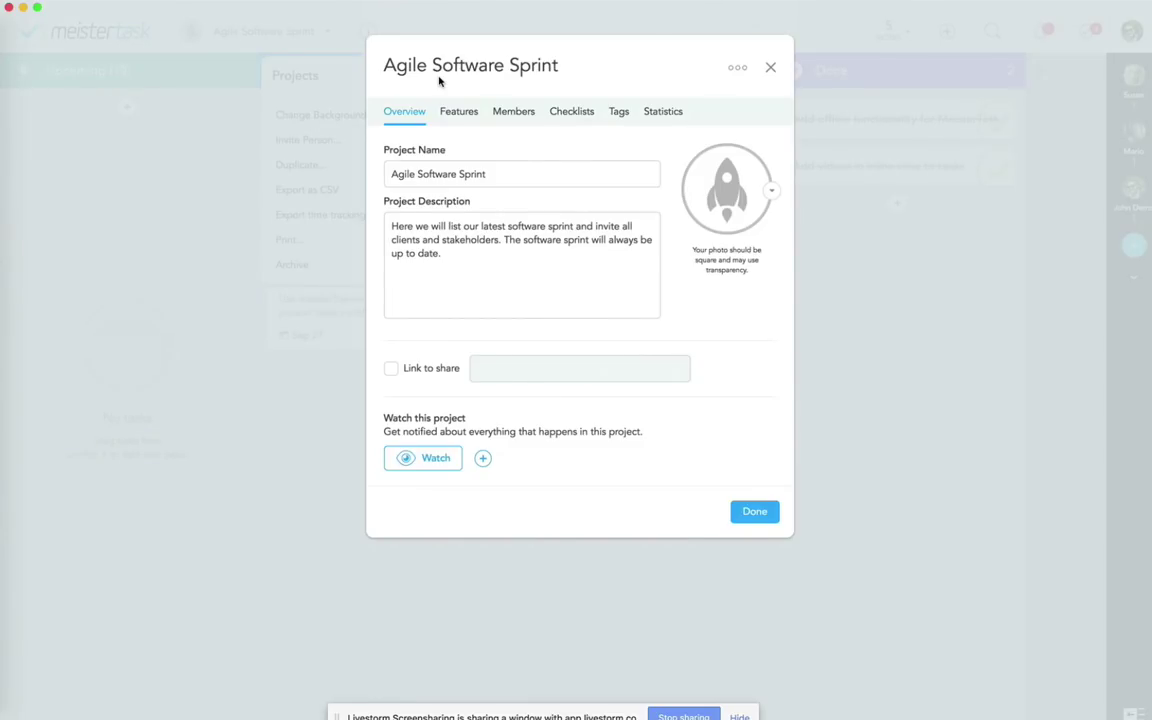
pyautogui.click(455, 115)
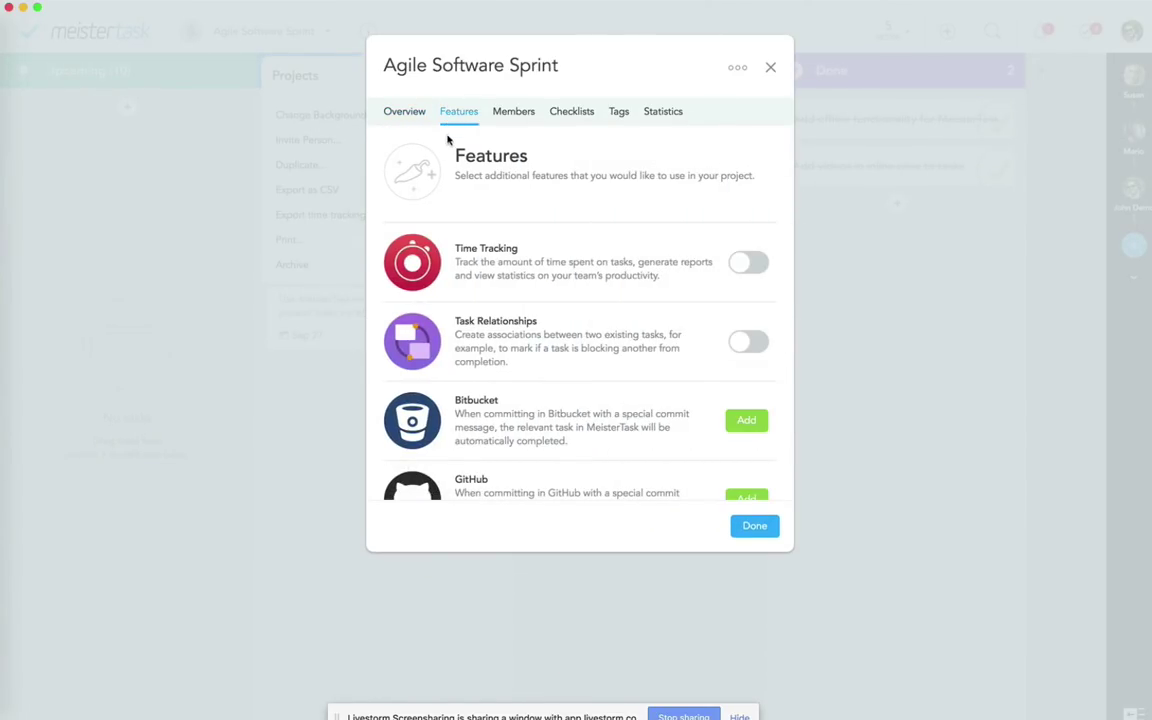
pyautogui.click(739, 276)
pyautogui.click(754, 527)
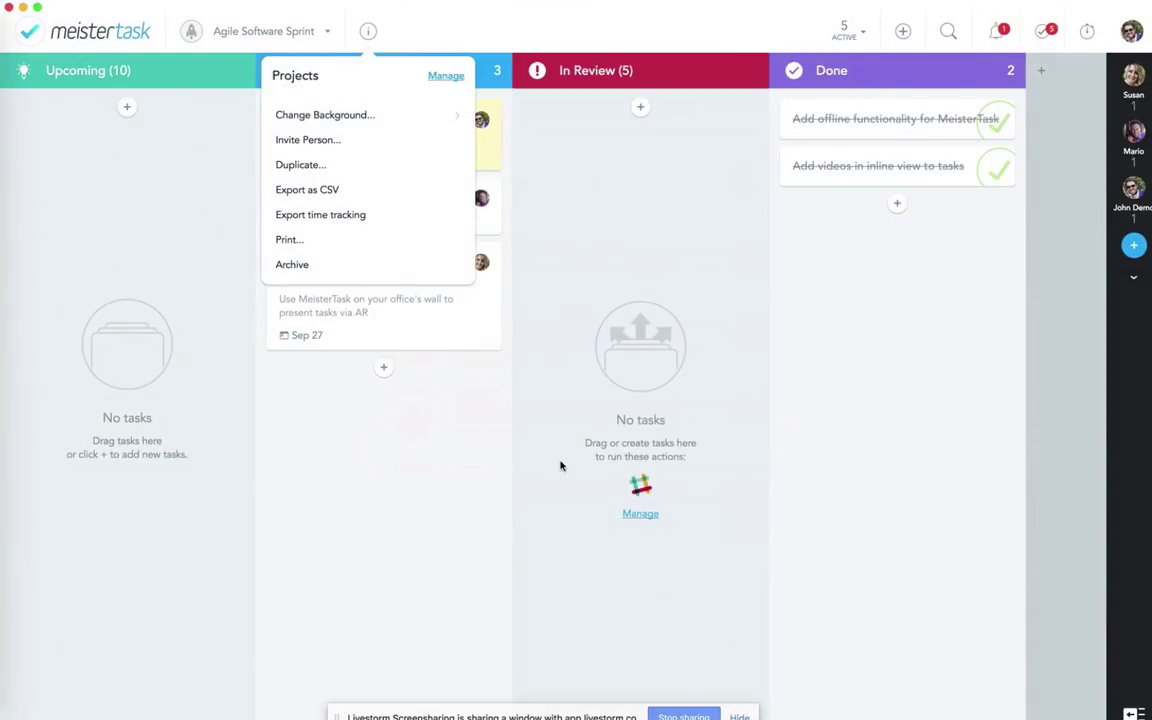
pyautogui.click(393, 450)
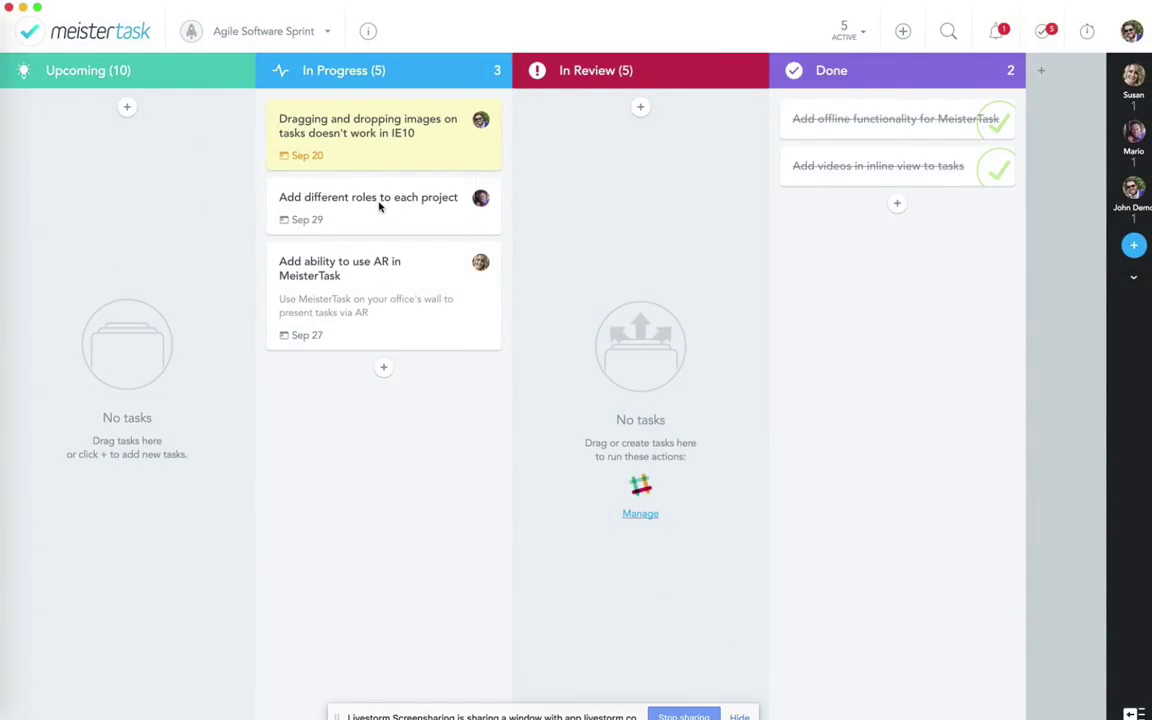
pyautogui.click(380, 203)
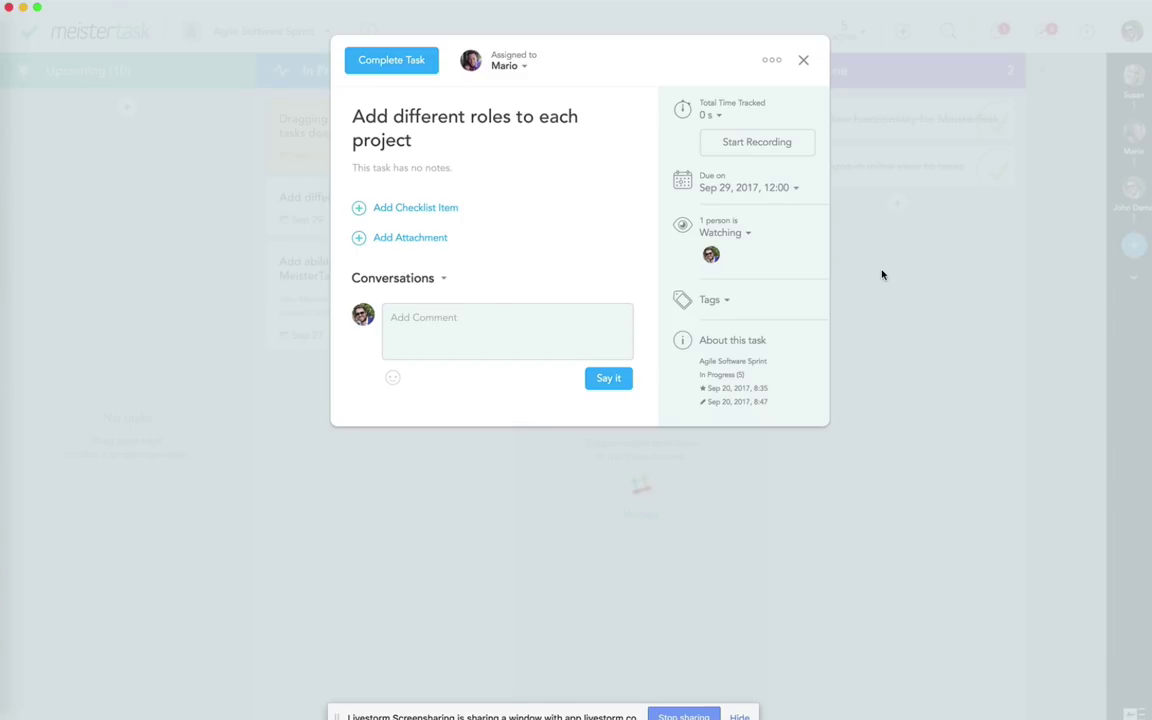
pyautogui.click(882, 274)
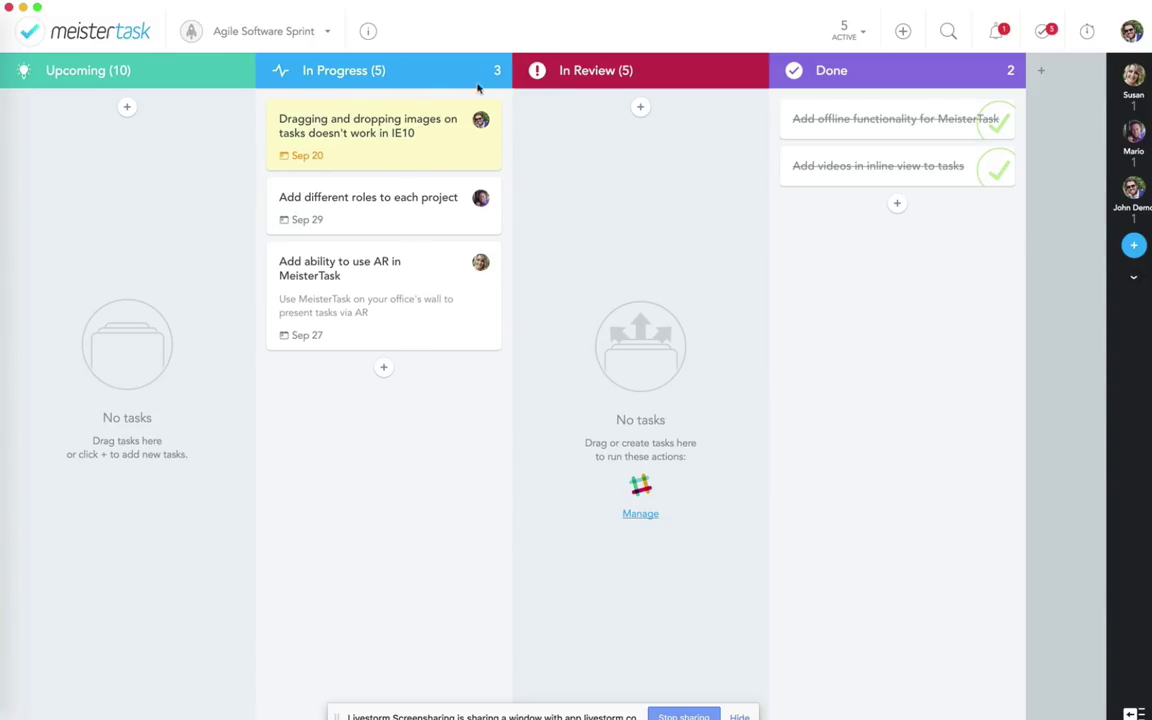
# Step: Add a 'Start time tracking' automated action to the In Progress column
pyautogui.moveTo(482, 80)
pyautogui.click(482, 72)
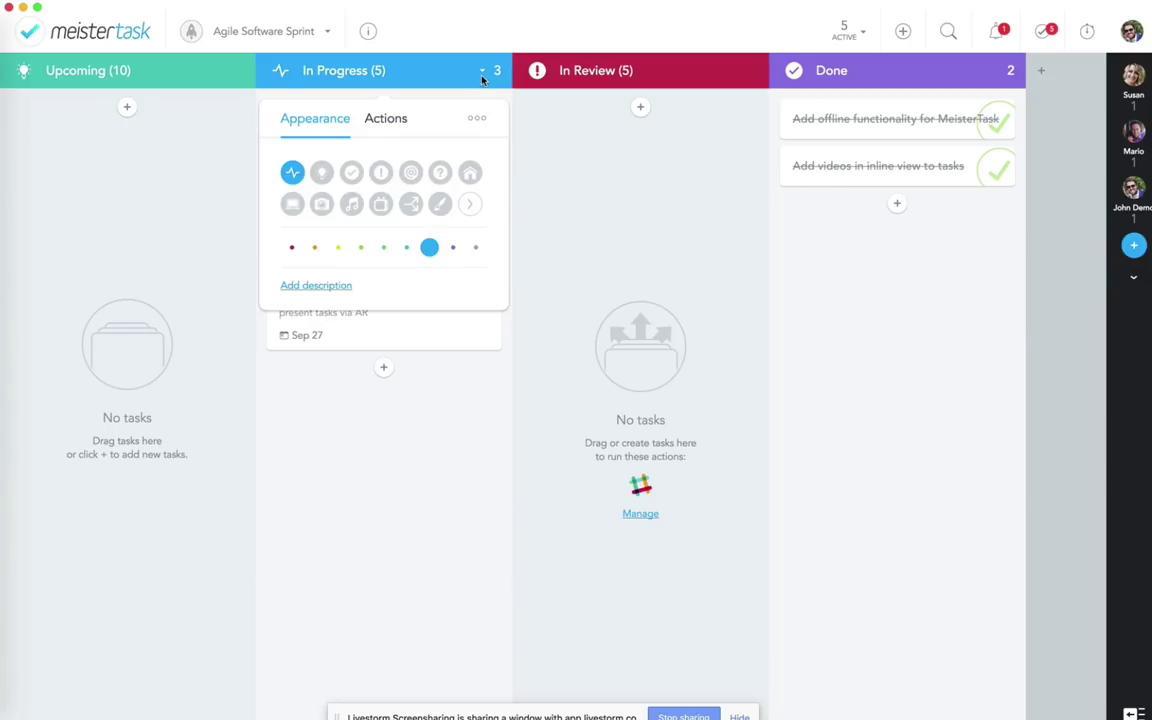
pyautogui.click(372, 125)
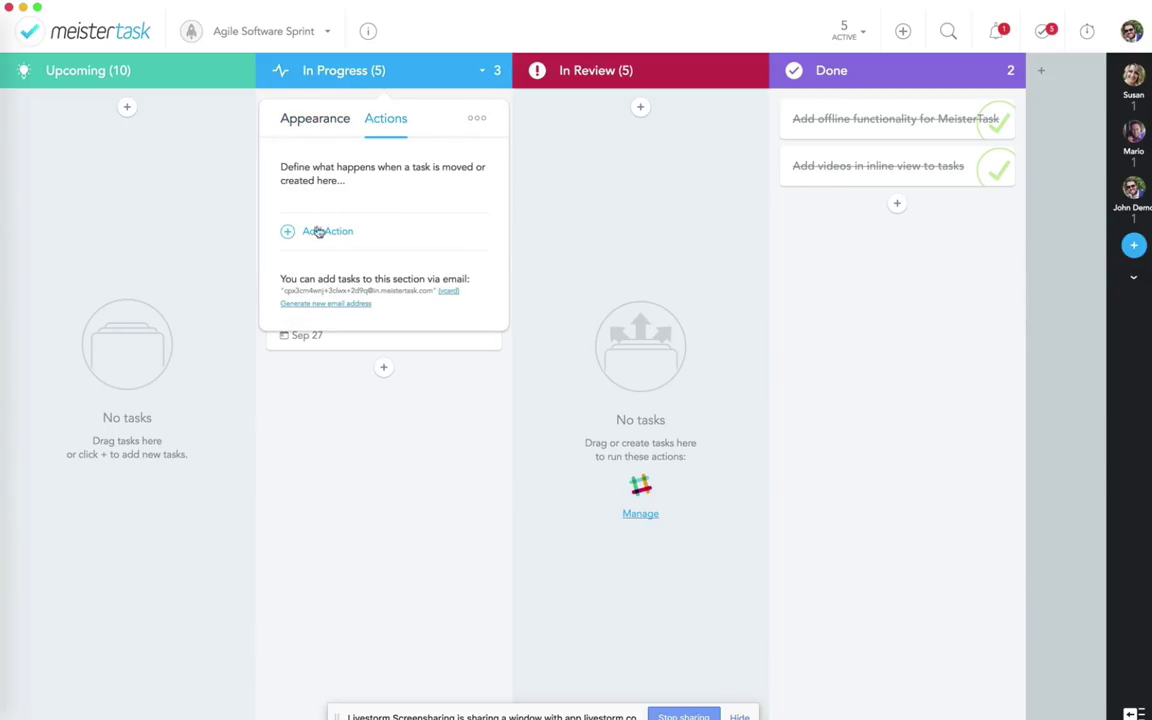
pyautogui.click(309, 231)
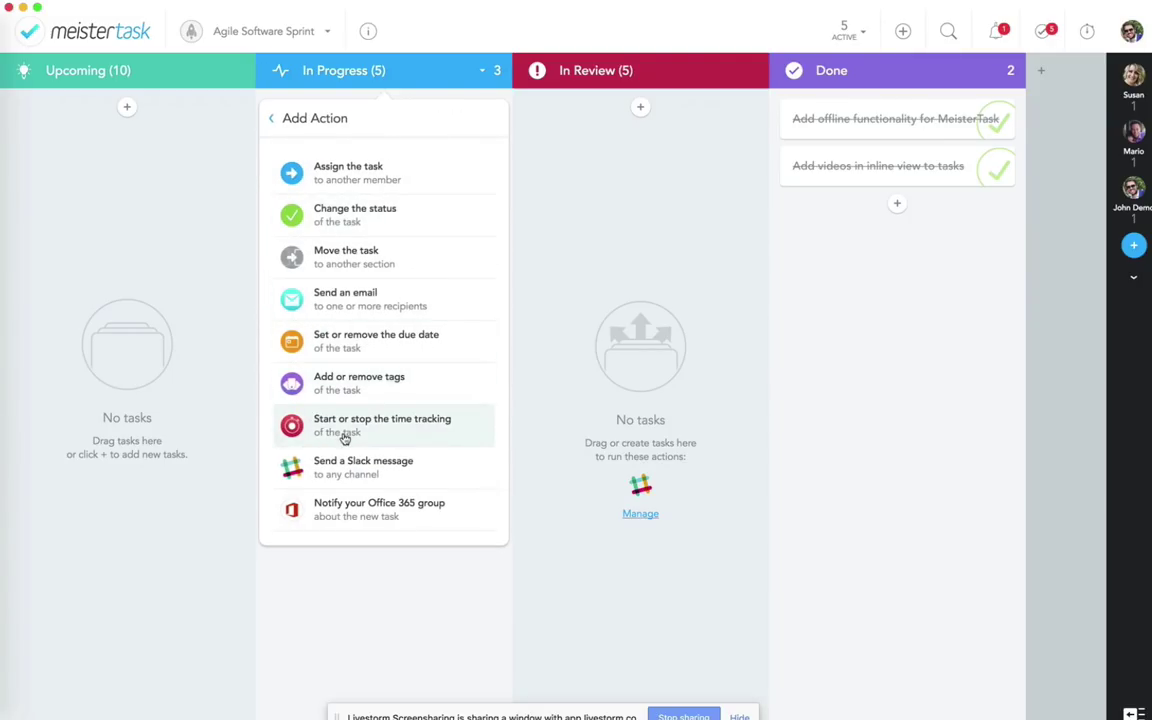
pyautogui.click(344, 434)
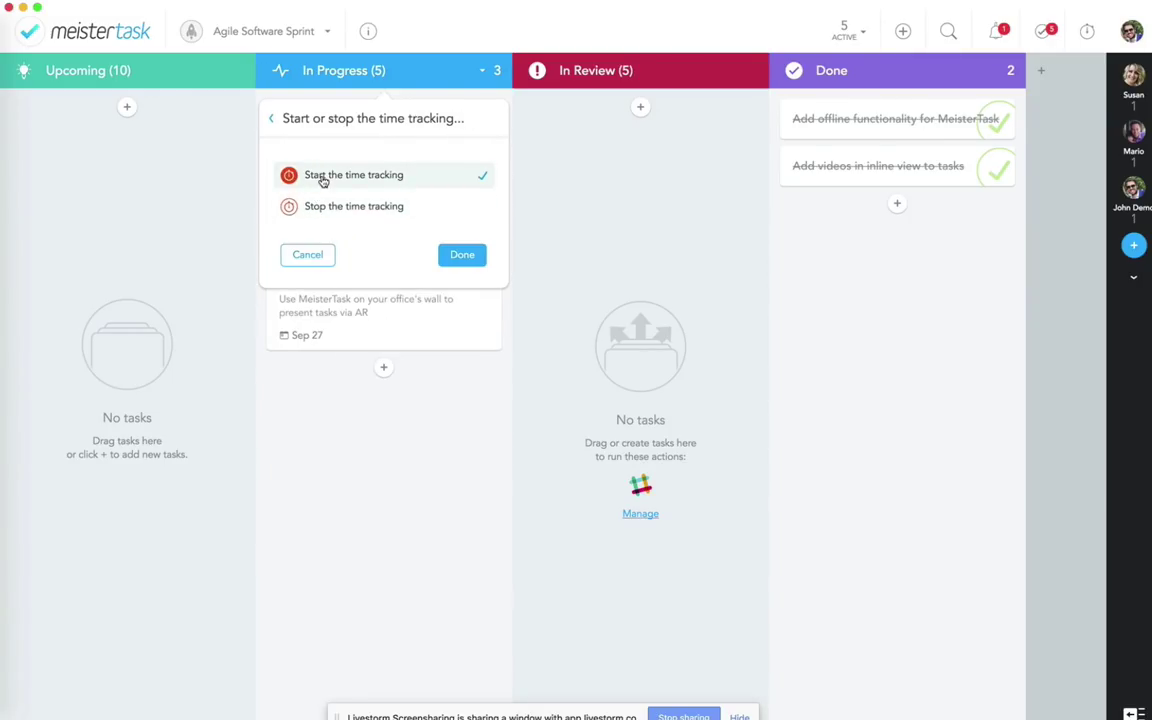
pyautogui.click(448, 255)
pyautogui.click(415, 392)
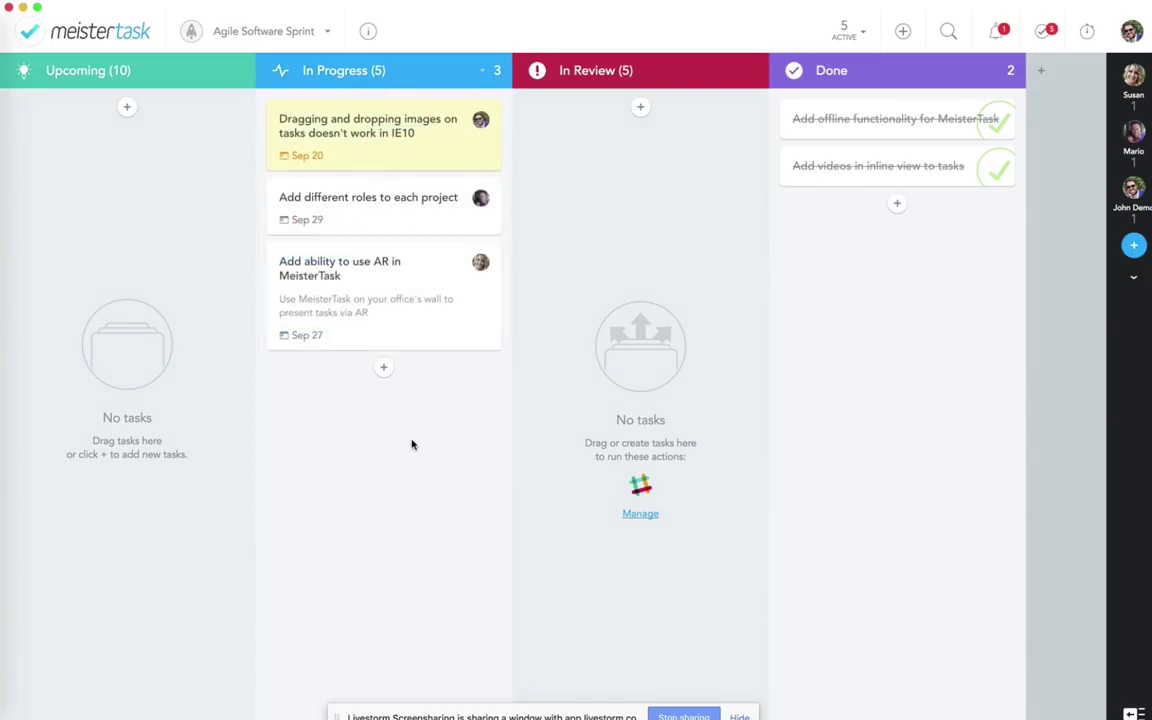
pyautogui.click(398, 200)
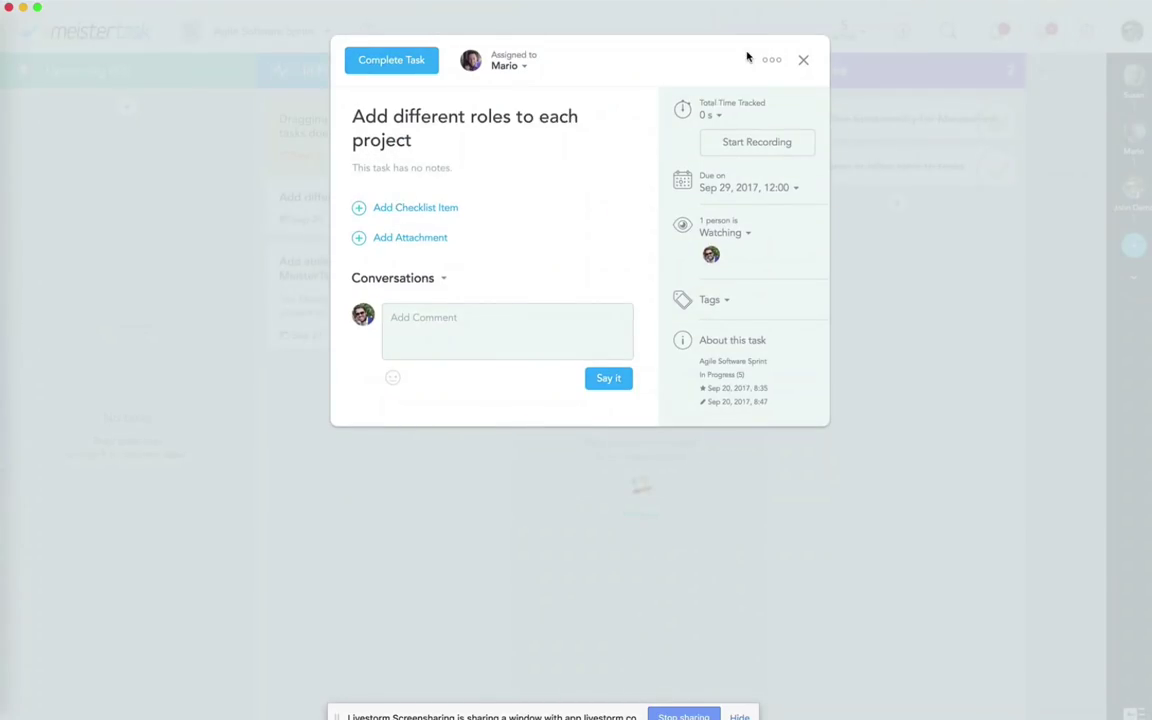
pyautogui.click(803, 61)
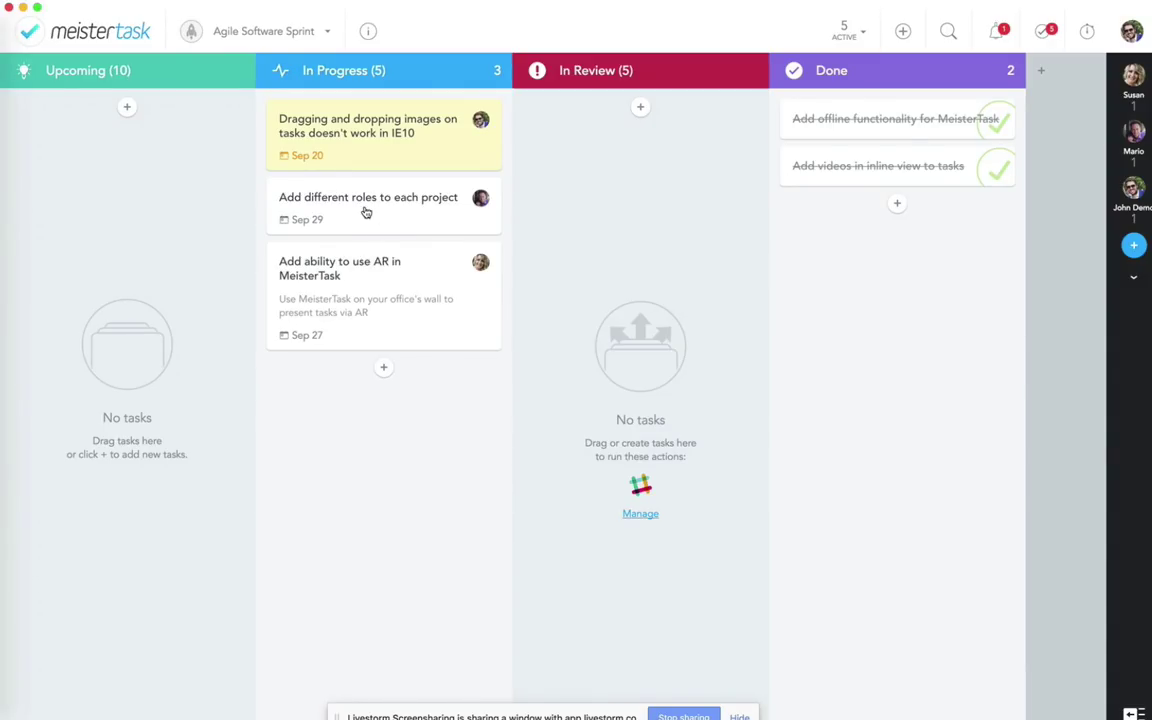
# Step: Move the three In Progress tasks (AR, roles, IE10 bug) together into Upcoming
pyautogui.click(427, 301)
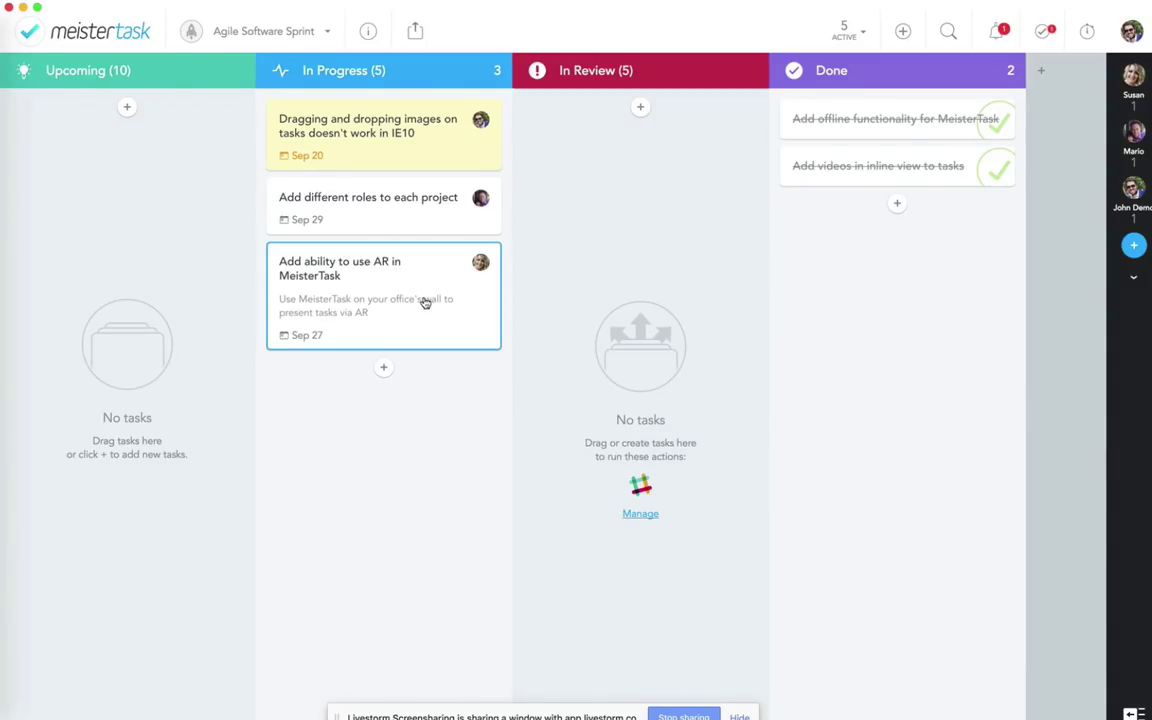
pyautogui.keyDown('shift'); pyautogui.click(421, 219); pyautogui.keyUp('shift')
pyautogui.keyDown('shift'); pyautogui.click(404, 147); pyautogui.keyUp('shift')
pyautogui.moveTo(404, 147); pyautogui.dragTo(145, 158)
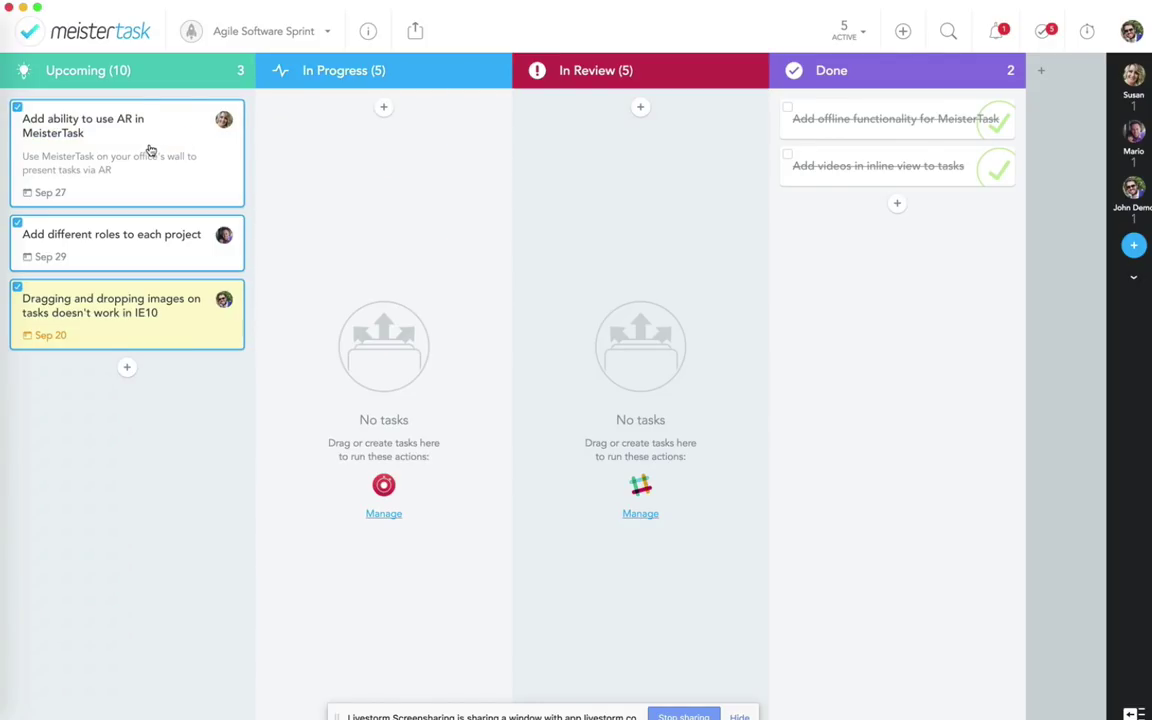
# Step: Return the IE10 bug task to In Progress and open it to see its timer
pyautogui.click(195, 348)
pyautogui.moveTo(146, 309); pyautogui.dragTo(425, 240)
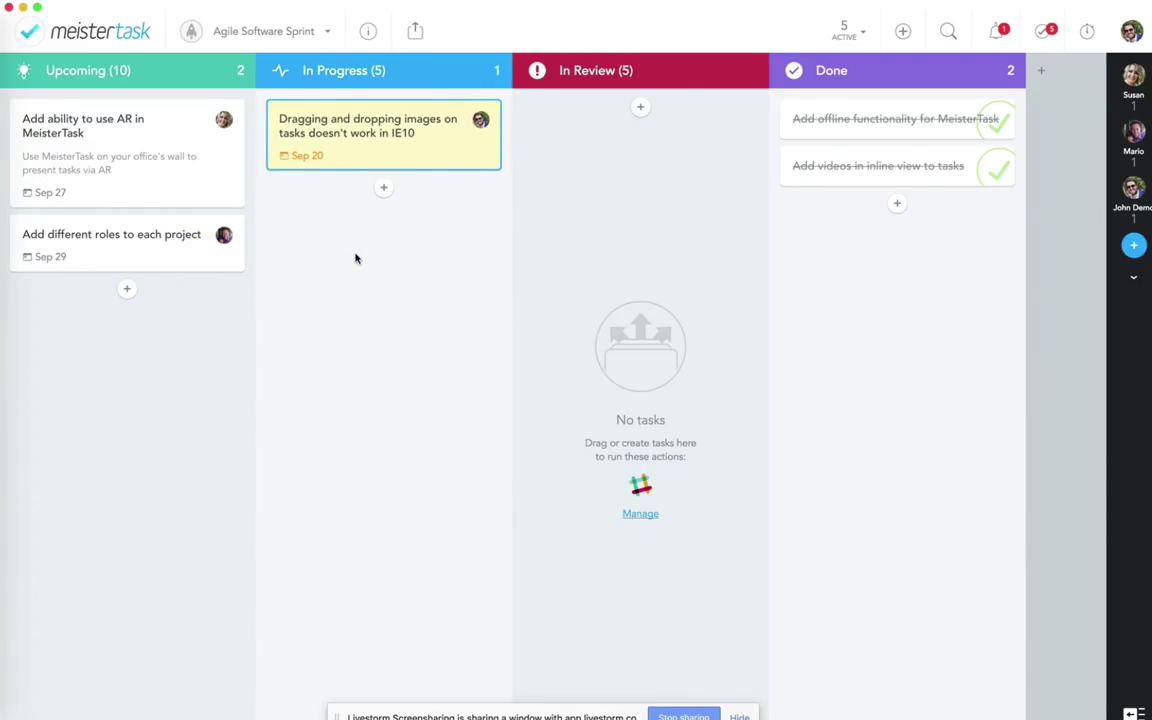
pyautogui.click(381, 143)
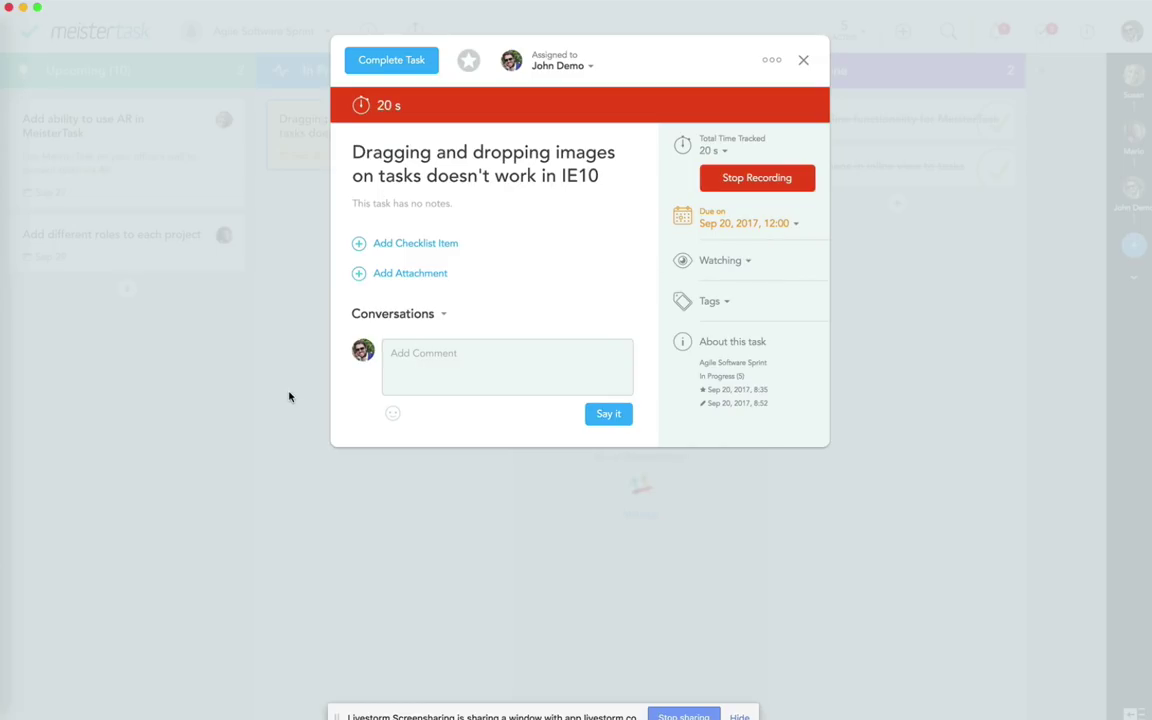
# Step: Check the IE10 bug task's running timer, then close and deselect it
pyautogui.click(261, 407)
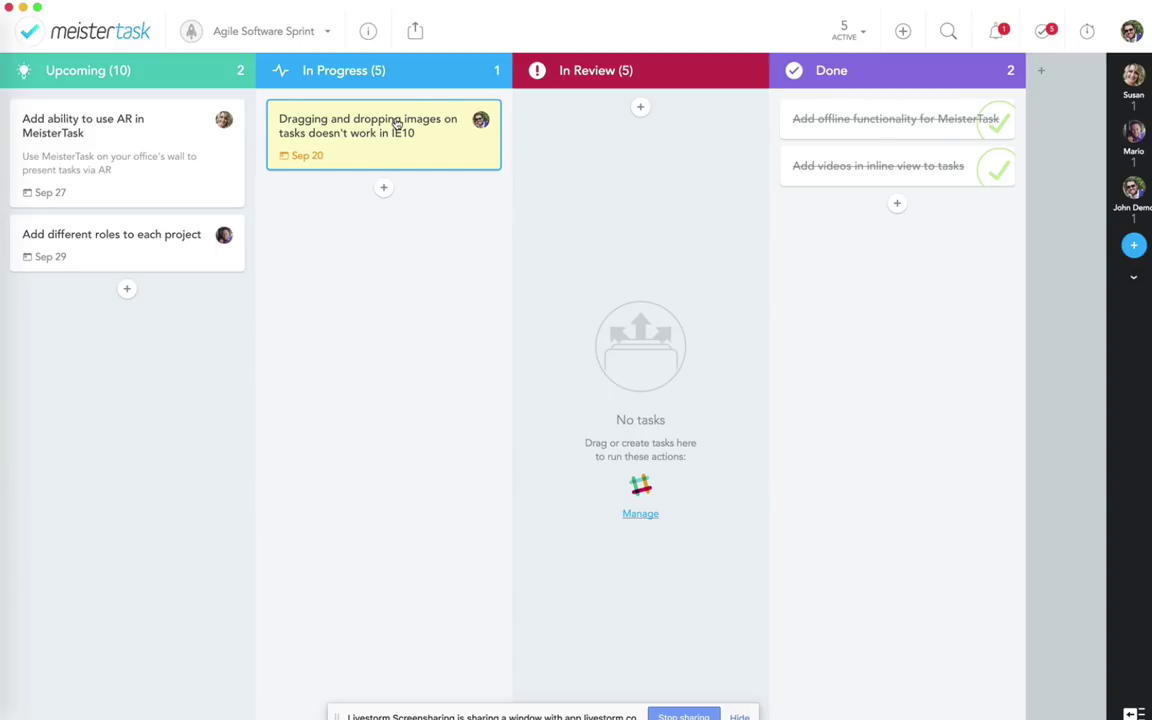
pyautogui.click(396, 122)
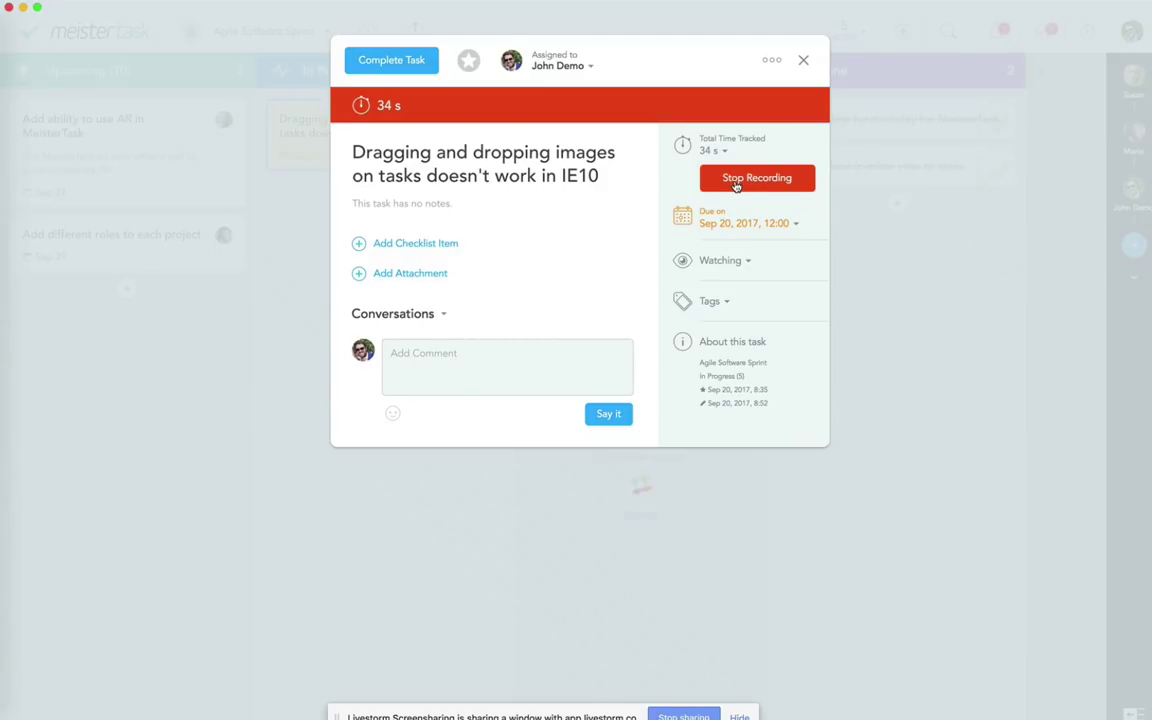
pyautogui.click(855, 260)
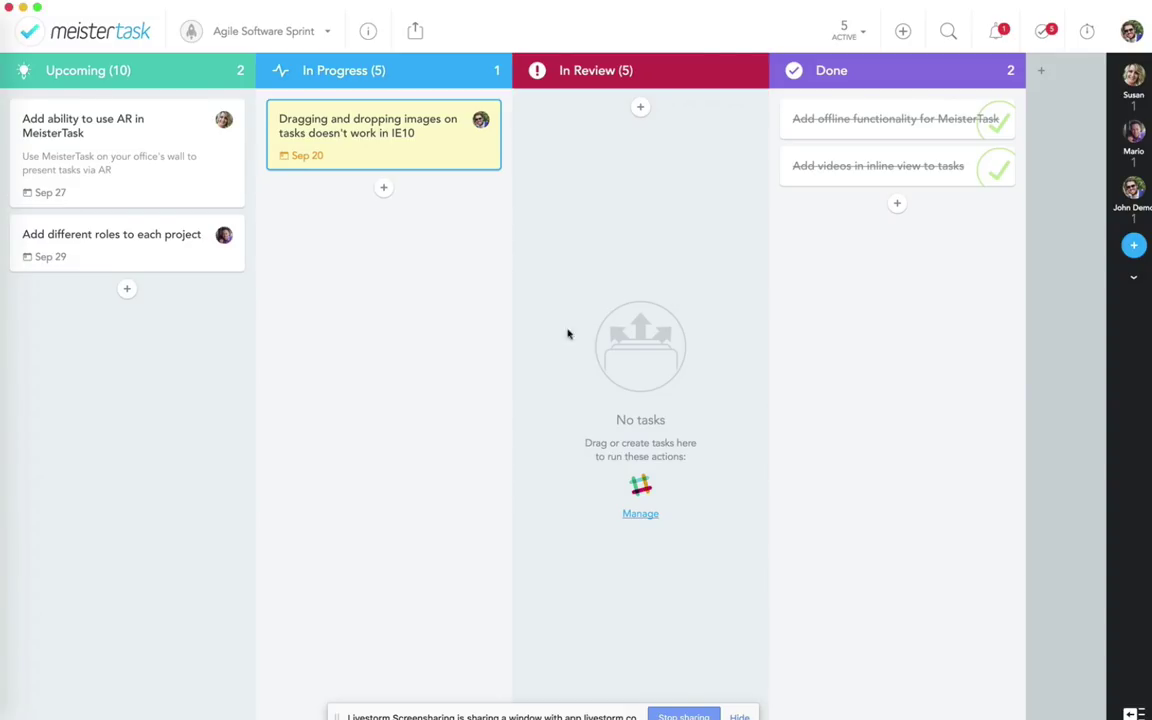
pyautogui.click(377, 327)
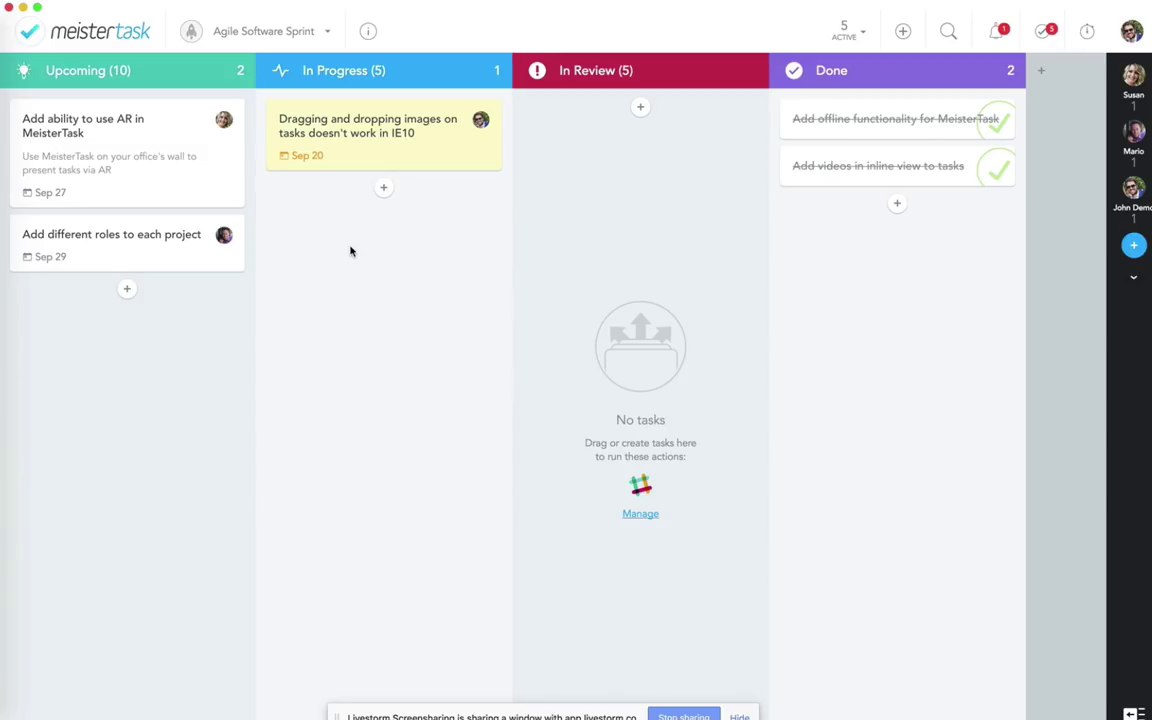
# Step: Stop the IE10 task's timer at 59 s, review the breakdown, and start a new recording
pyautogui.click(368, 154)
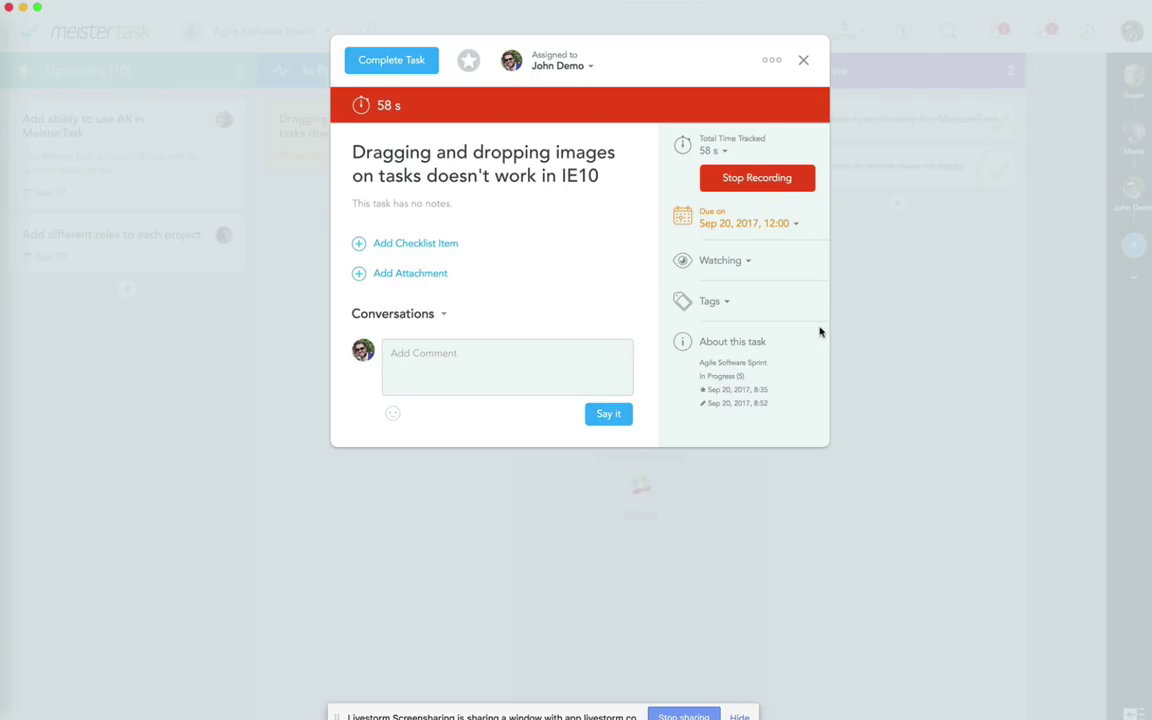
pyautogui.click(738, 184)
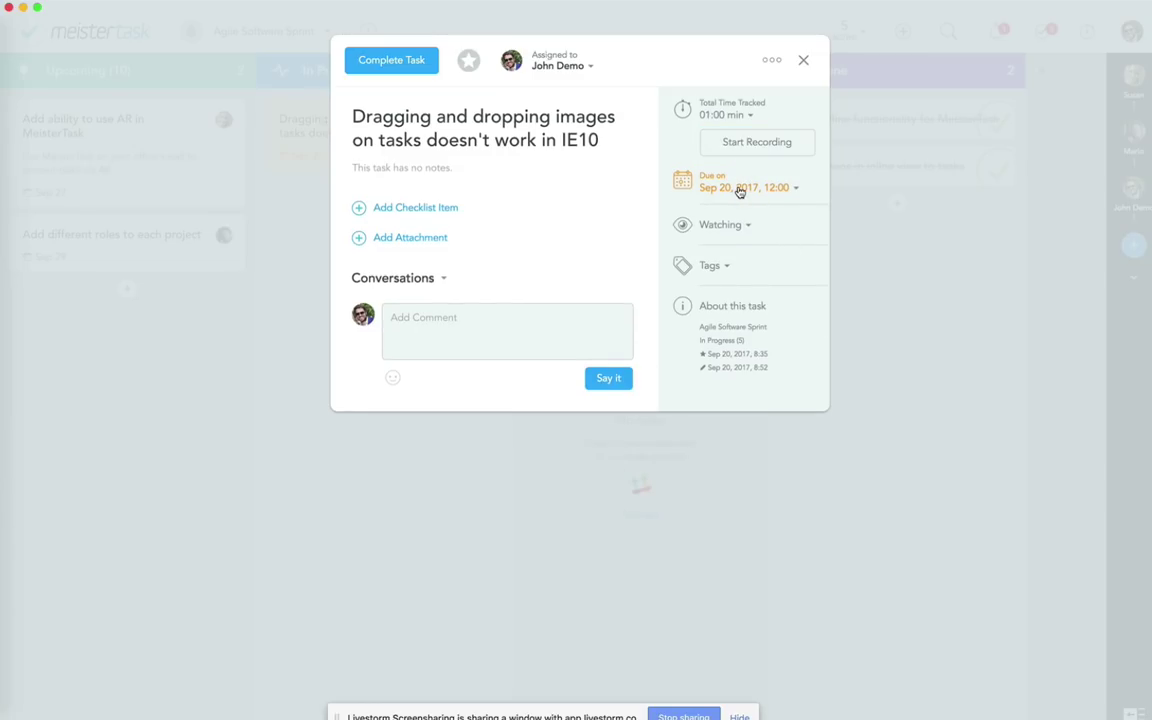
pyautogui.click(712, 116)
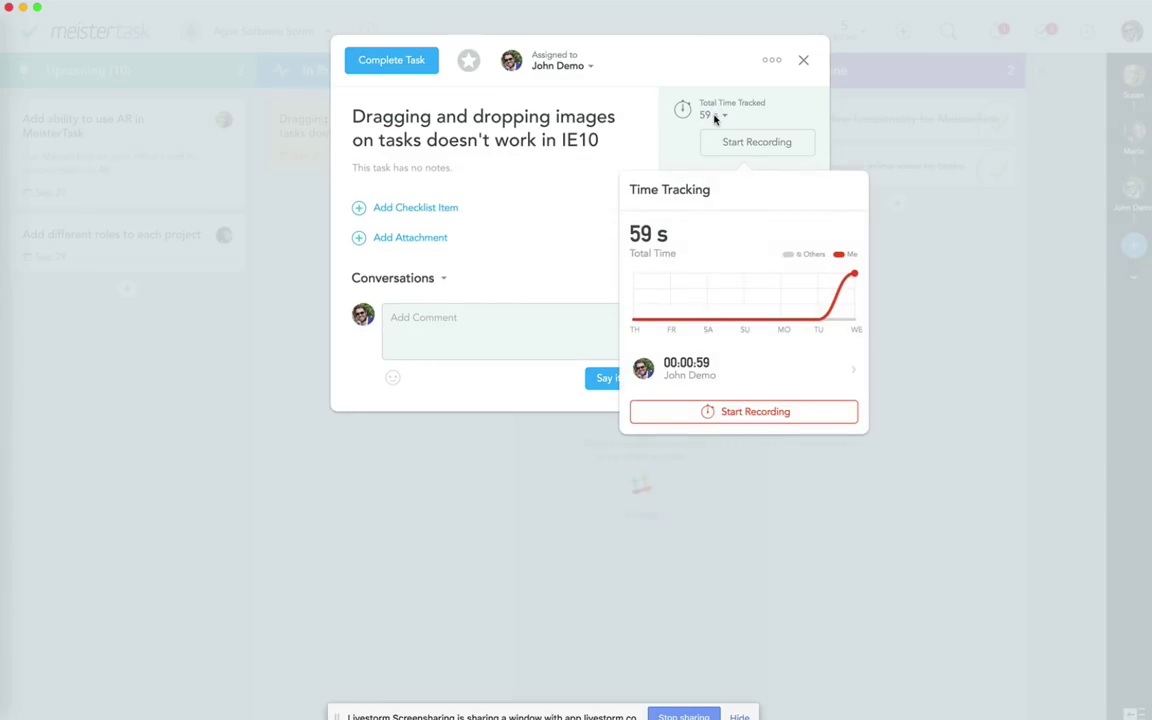
pyautogui.click(943, 262)
pyautogui.moveTo(761, 161)
pyautogui.click(745, 146)
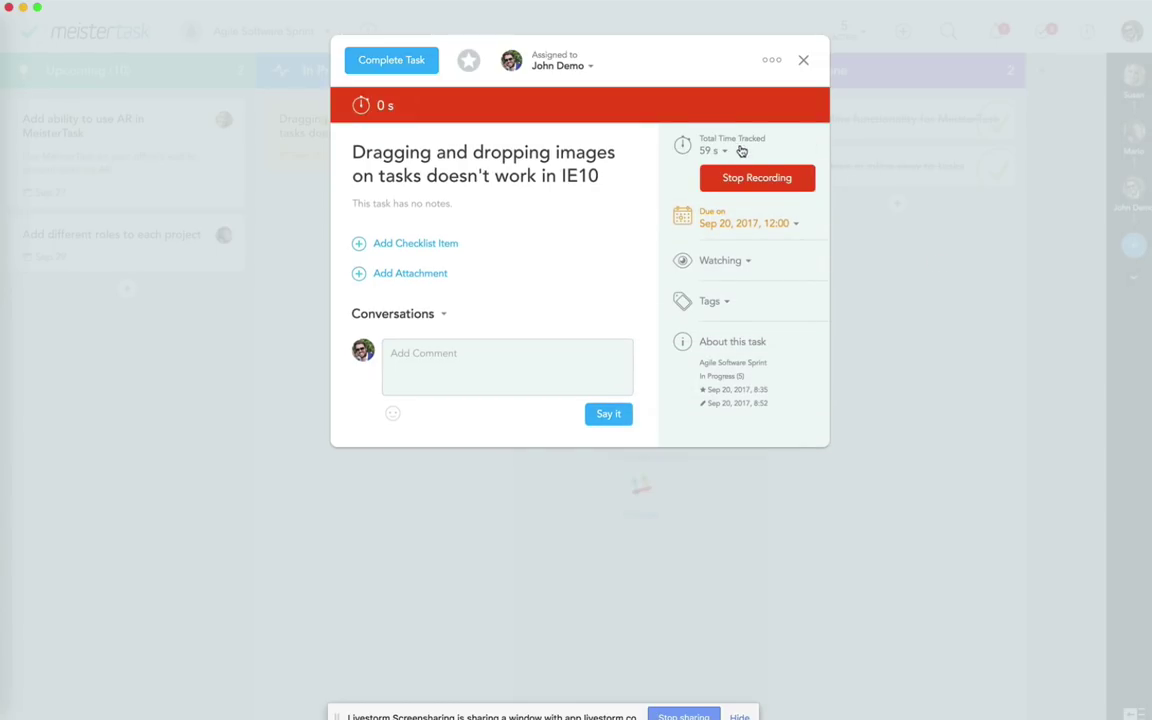
pyautogui.click(875, 275)
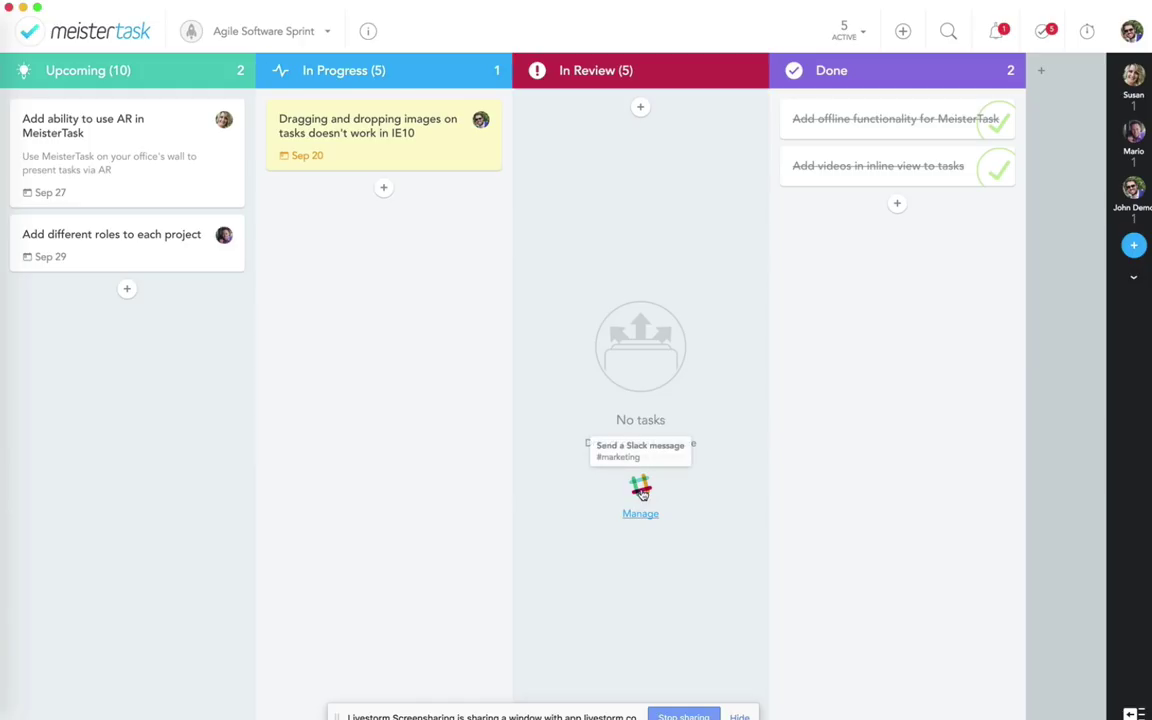
# Step: Add a 'Stop time tracking' automated action to the In Review column
pyautogui.click(745, 74)
pyautogui.click(637, 118)
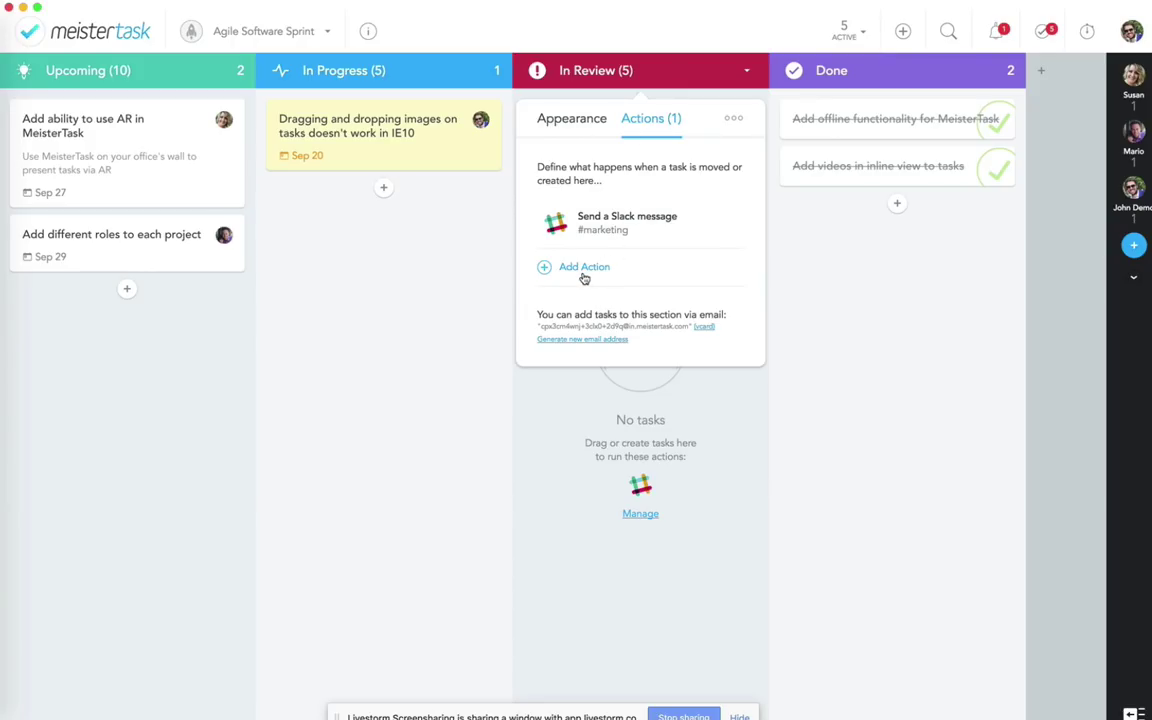
pyautogui.click(584, 269)
pyautogui.click(616, 430)
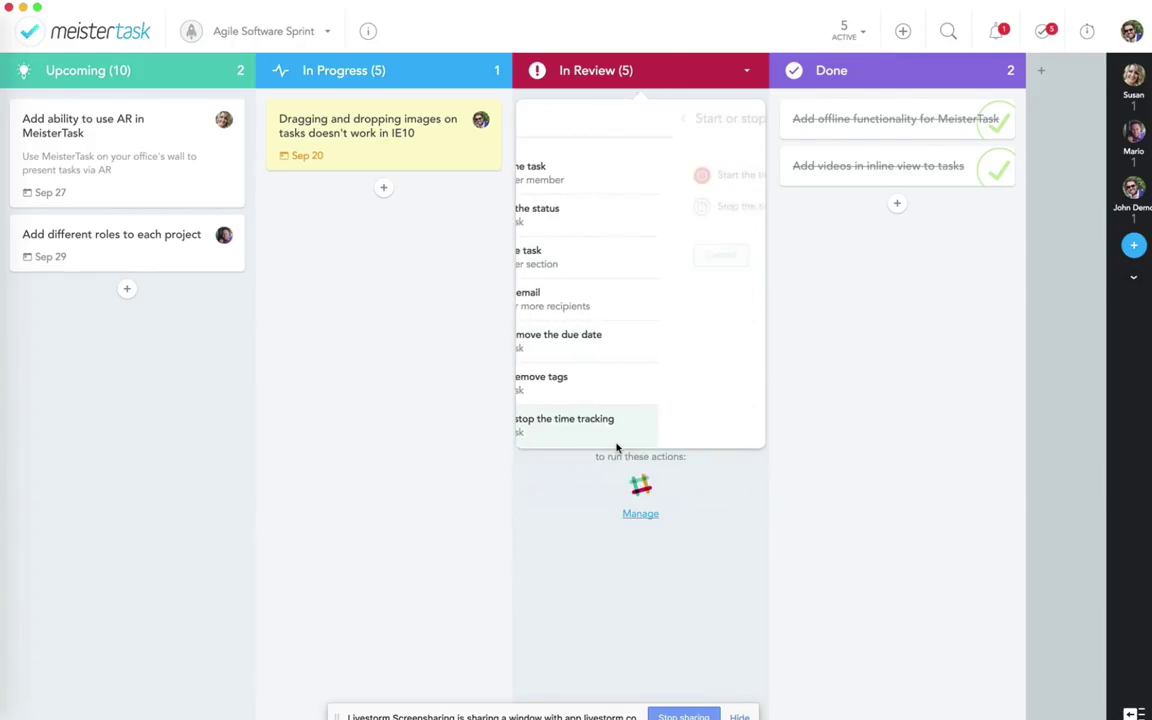
pyautogui.click(592, 212)
pyautogui.click(722, 256)
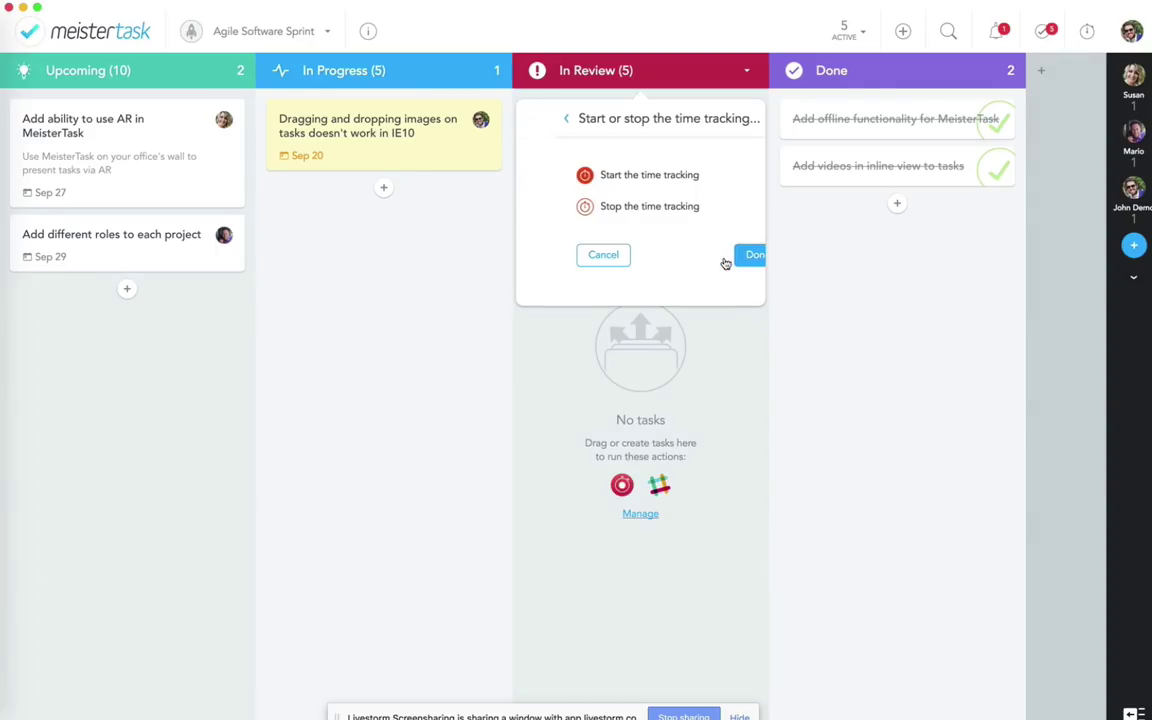
pyautogui.click(558, 518)
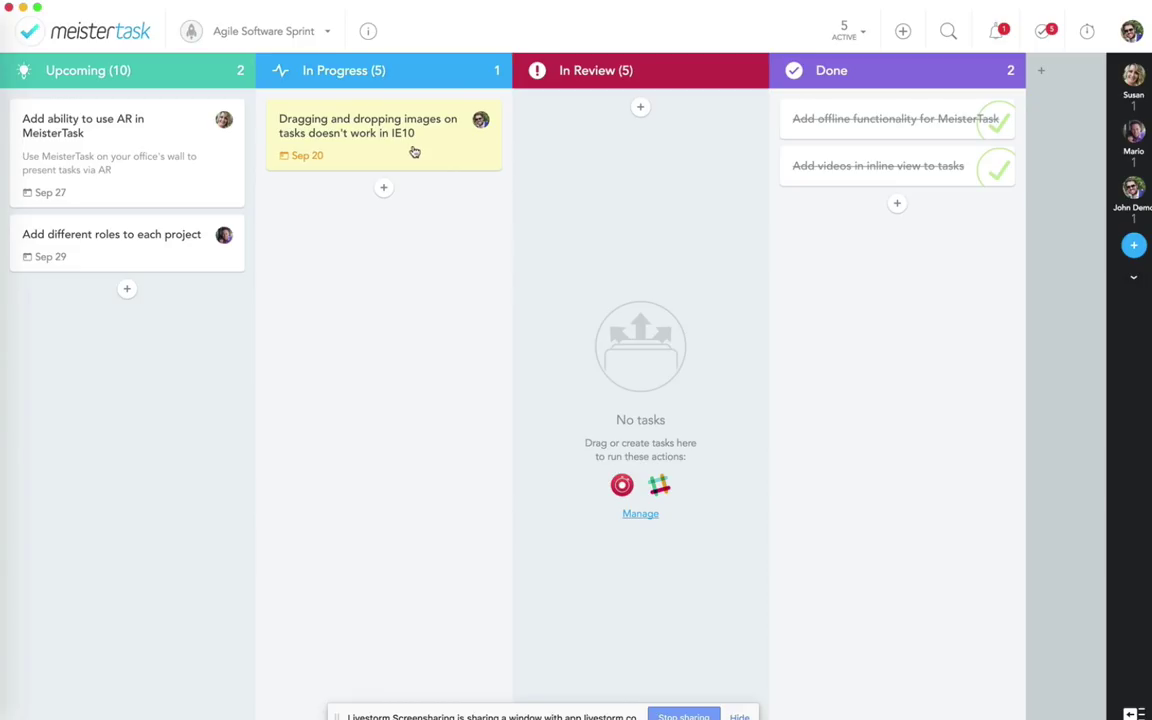
# Step: Move the IE10 image drag-and-drop task into In Review
pyautogui.click(377, 145)
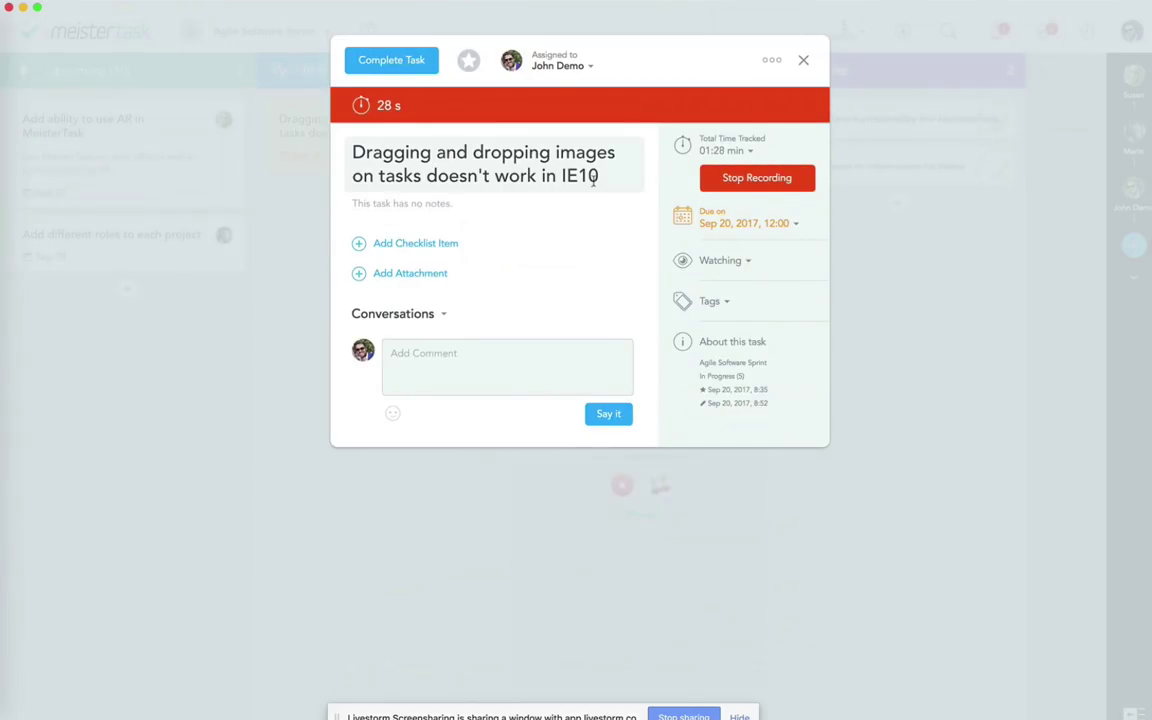
pyautogui.click(805, 63)
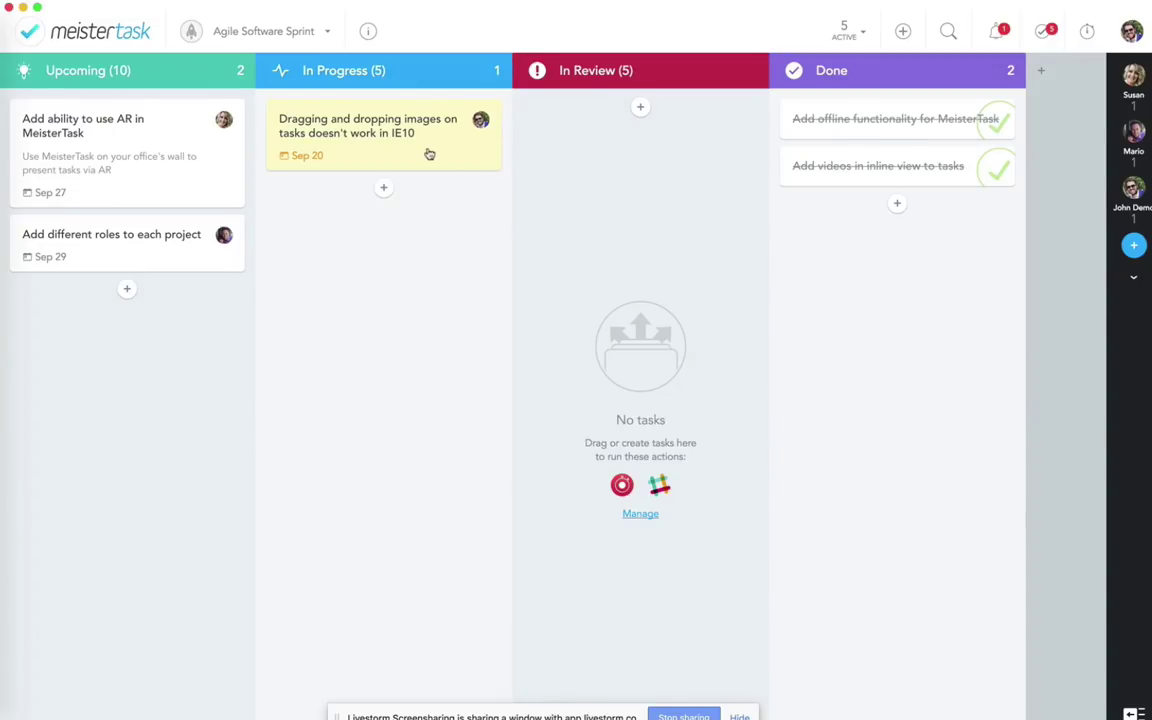
pyautogui.moveTo(510, 152); pyautogui.dragTo(609, 167)
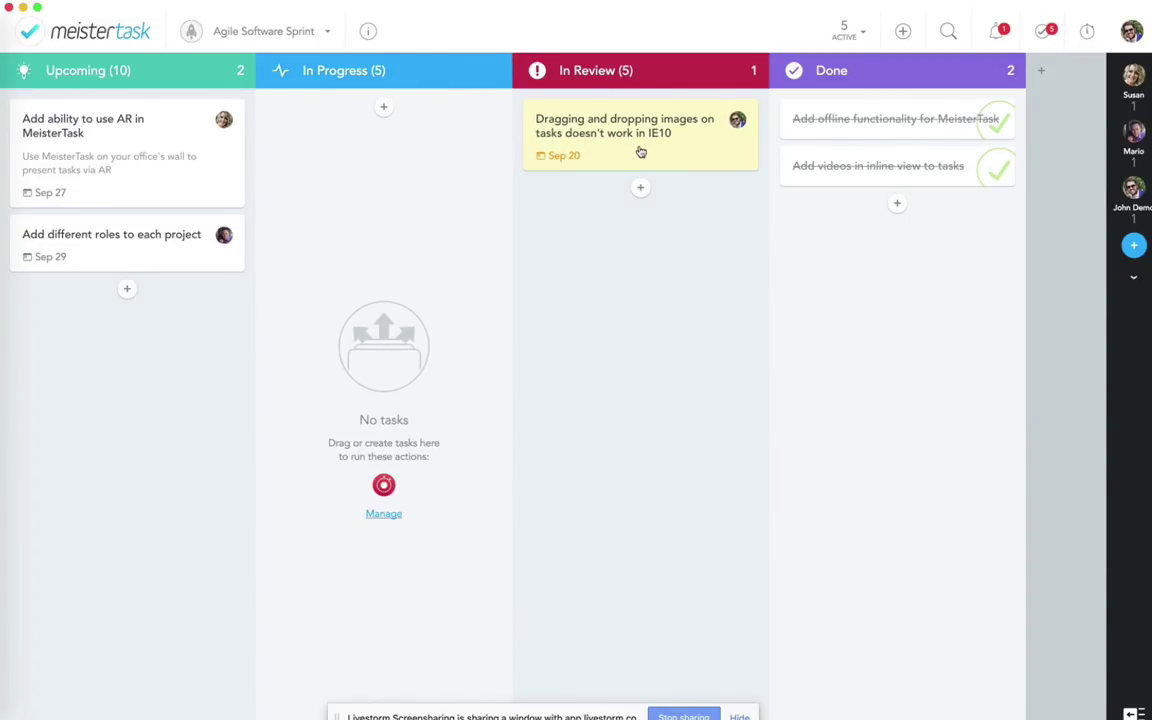
# Step: Check the task's tracked time of 01:33 min and its intervals without editing
pyautogui.click(640, 152)
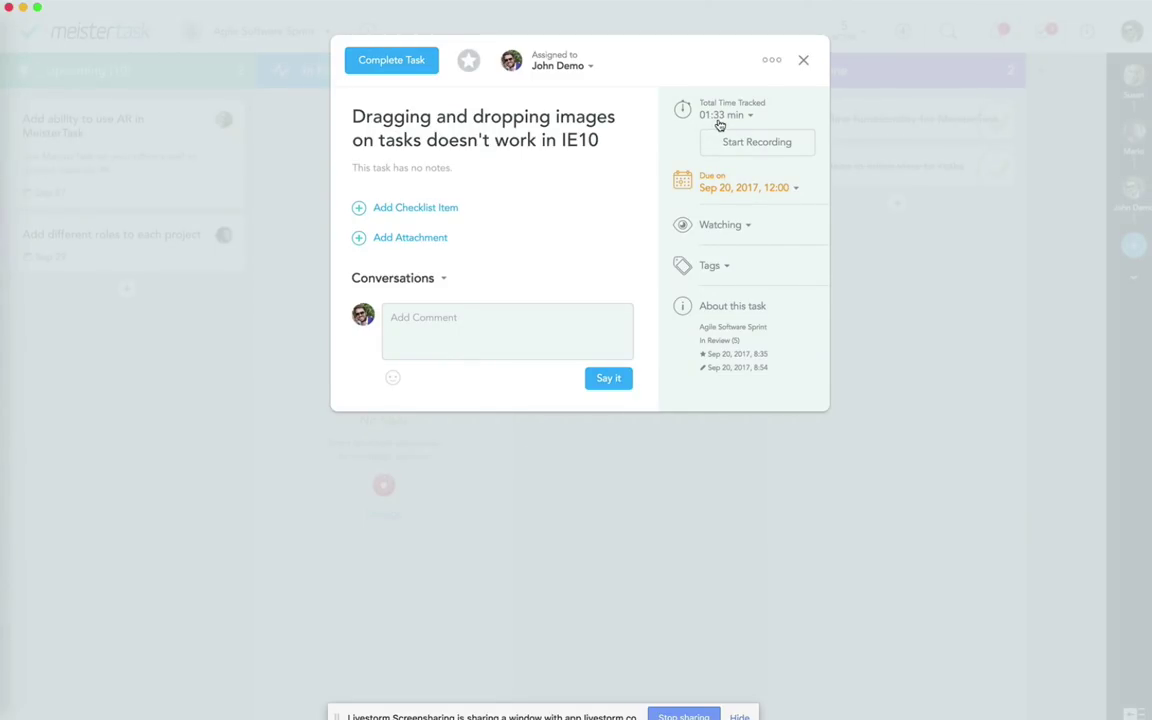
pyautogui.click(731, 117)
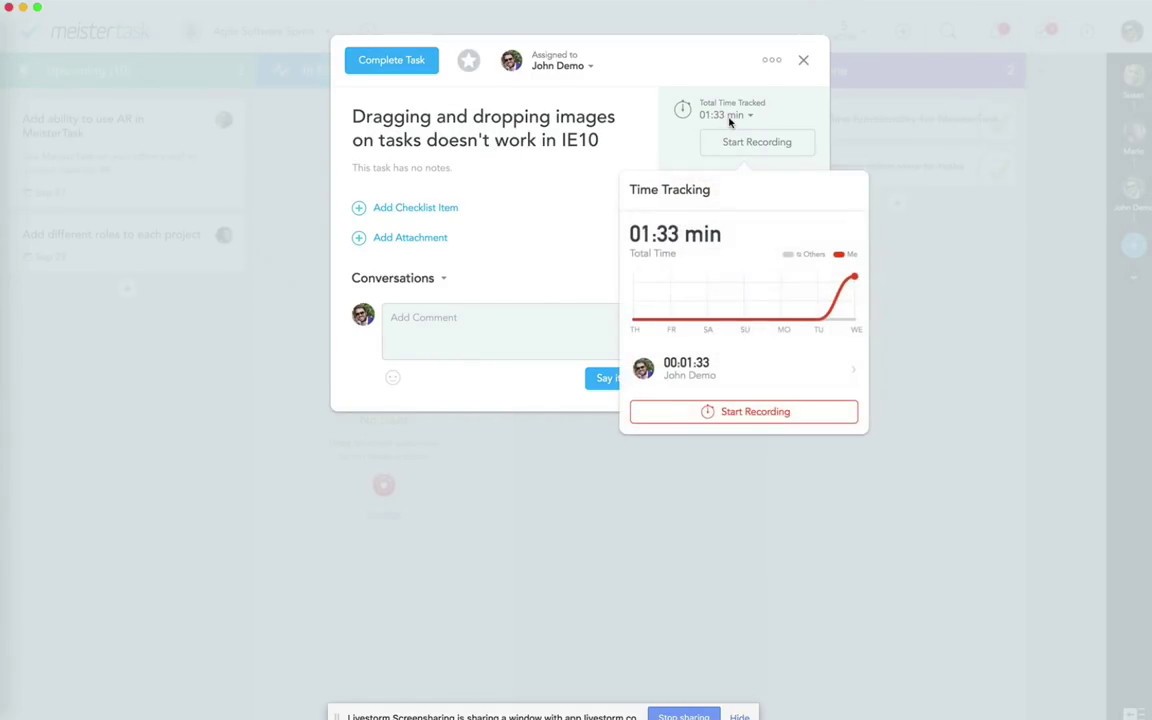
pyautogui.click(777, 377)
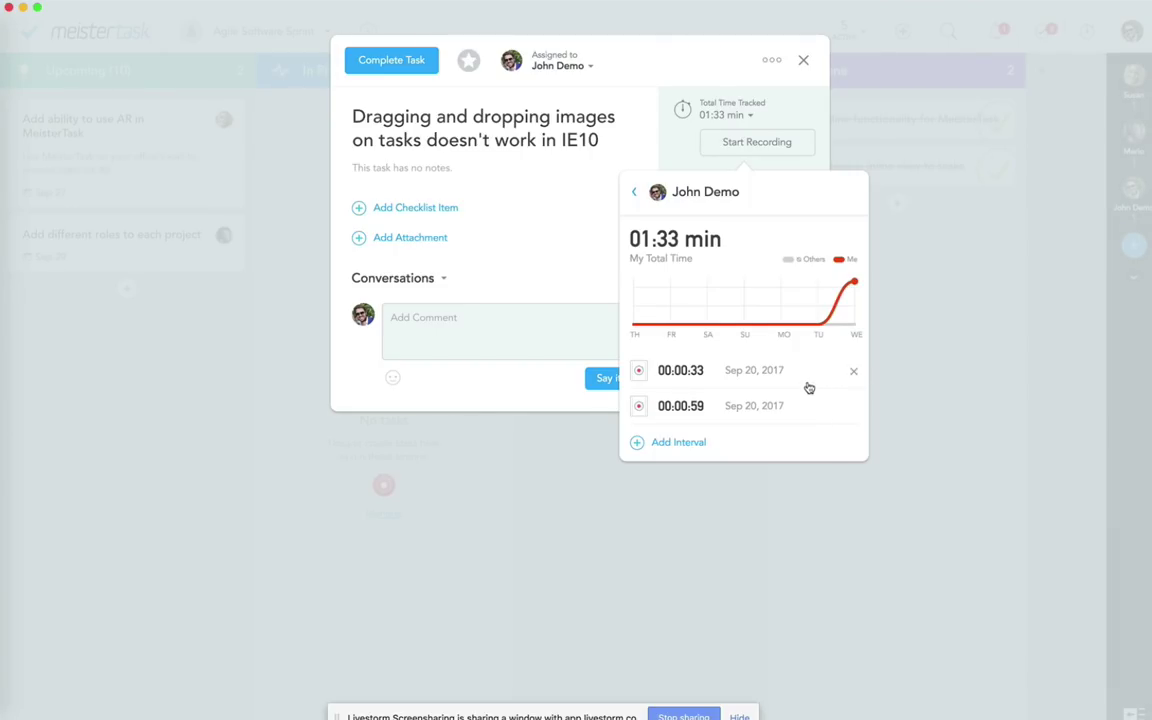
pyautogui.click(755, 408)
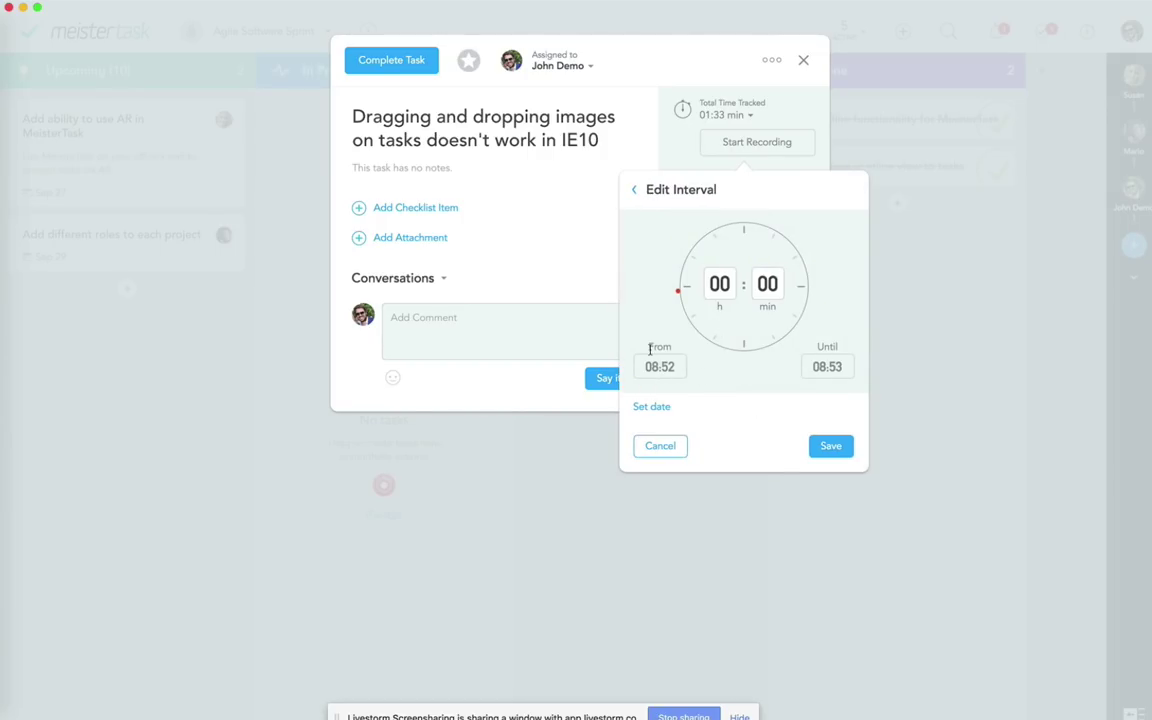
pyautogui.click(654, 450)
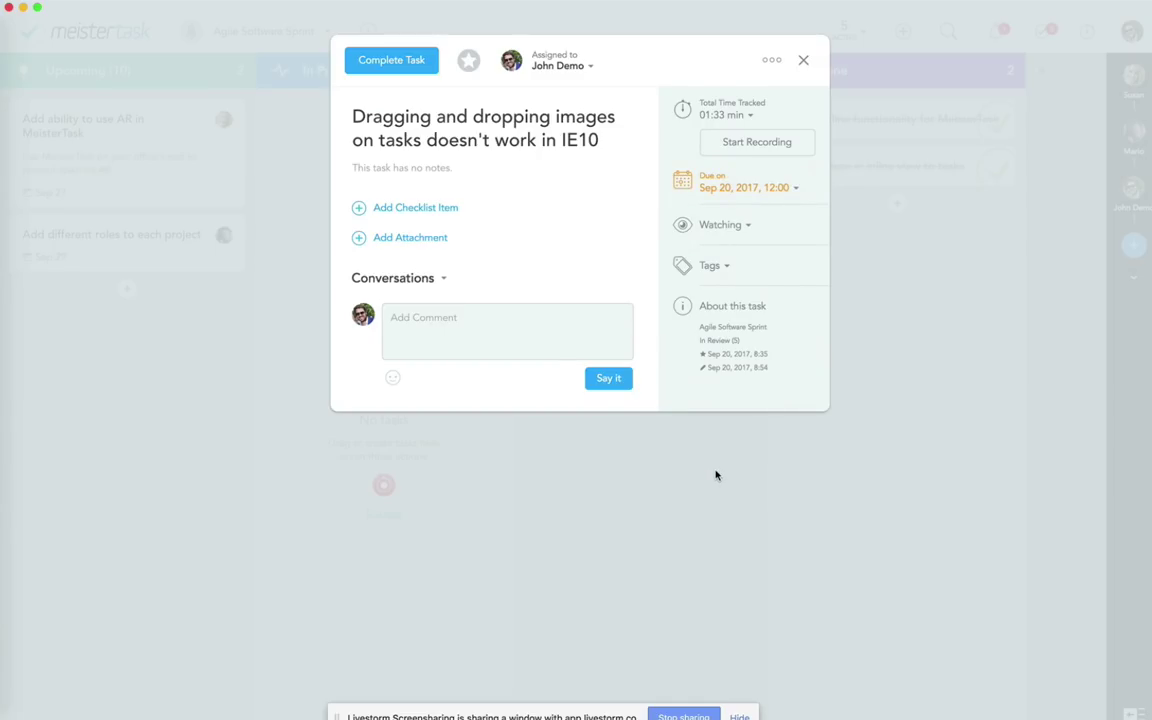
pyautogui.click(716, 475)
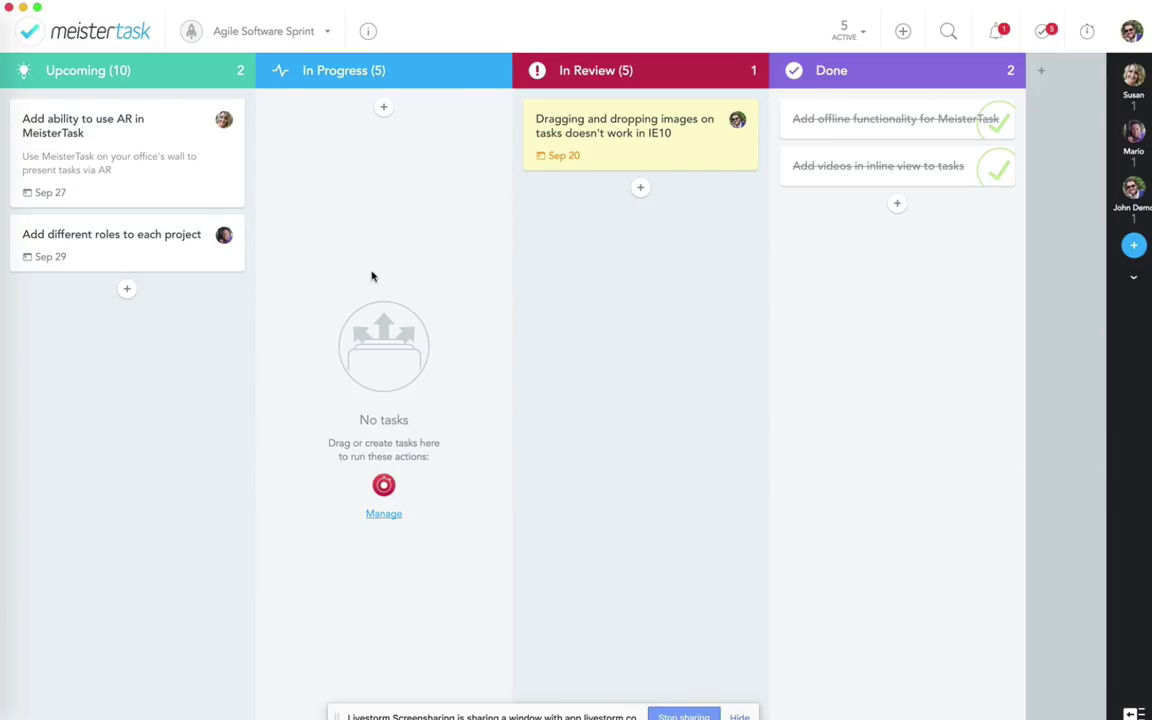
# Step: Move the AR task from Upcoming into In Progress and expand the project member list
pyautogui.moveTo(128, 142); pyautogui.dragTo(337, 234)
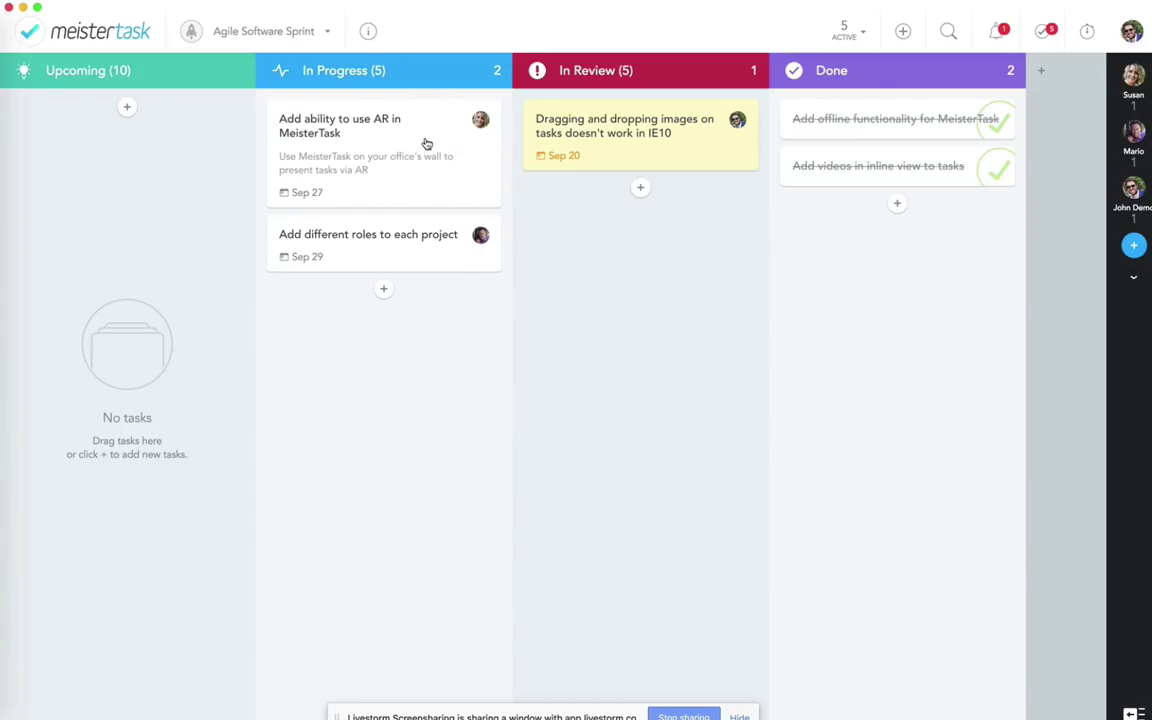
pyautogui.click(1133, 277)
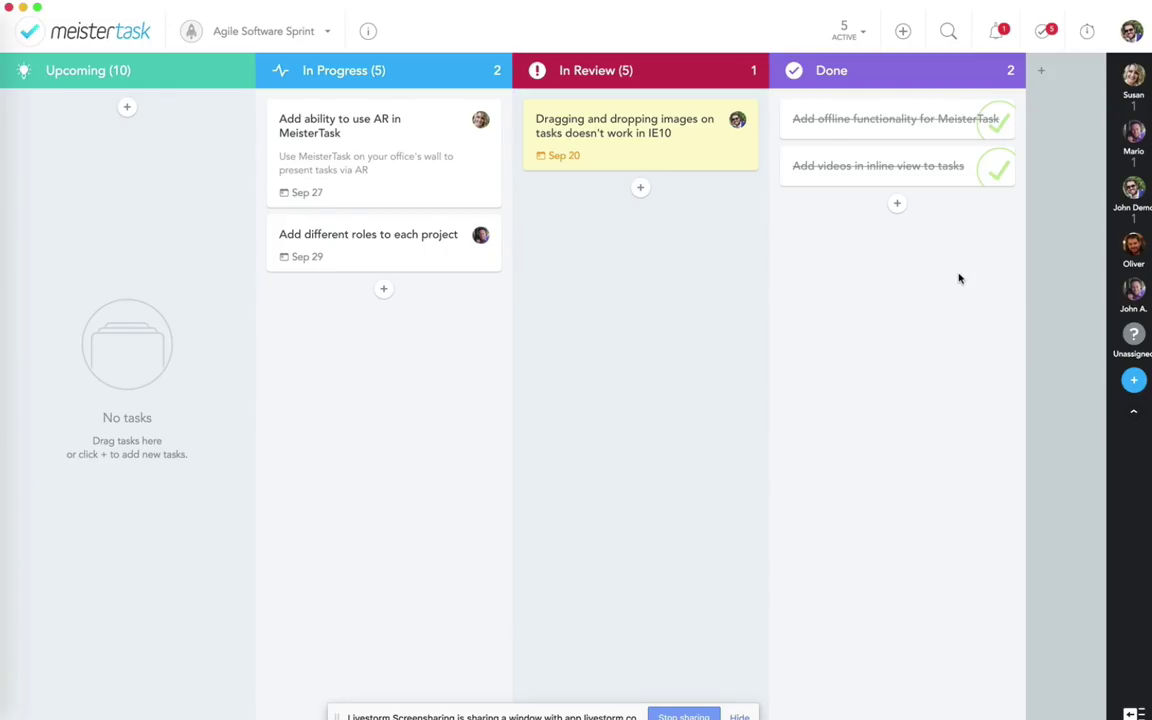
# Step: Mark the completion notification read and open the 'Add videos in inline view to tasks' task
pyautogui.click(996, 31)
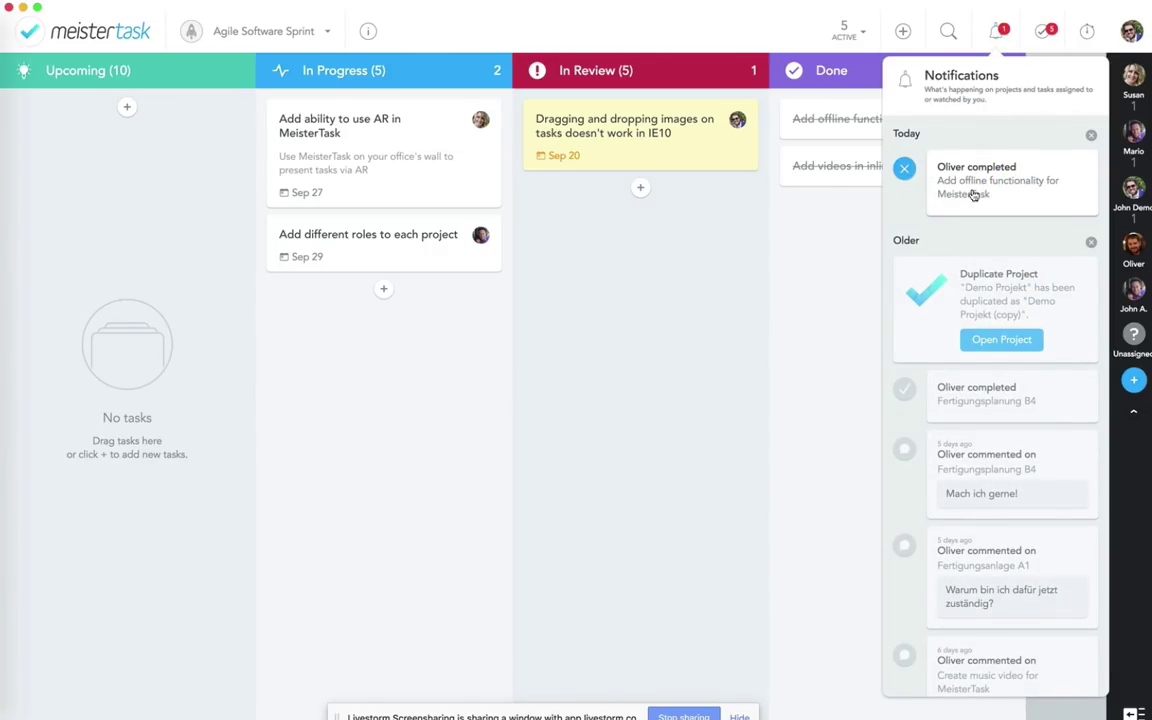
pyautogui.click(904, 171)
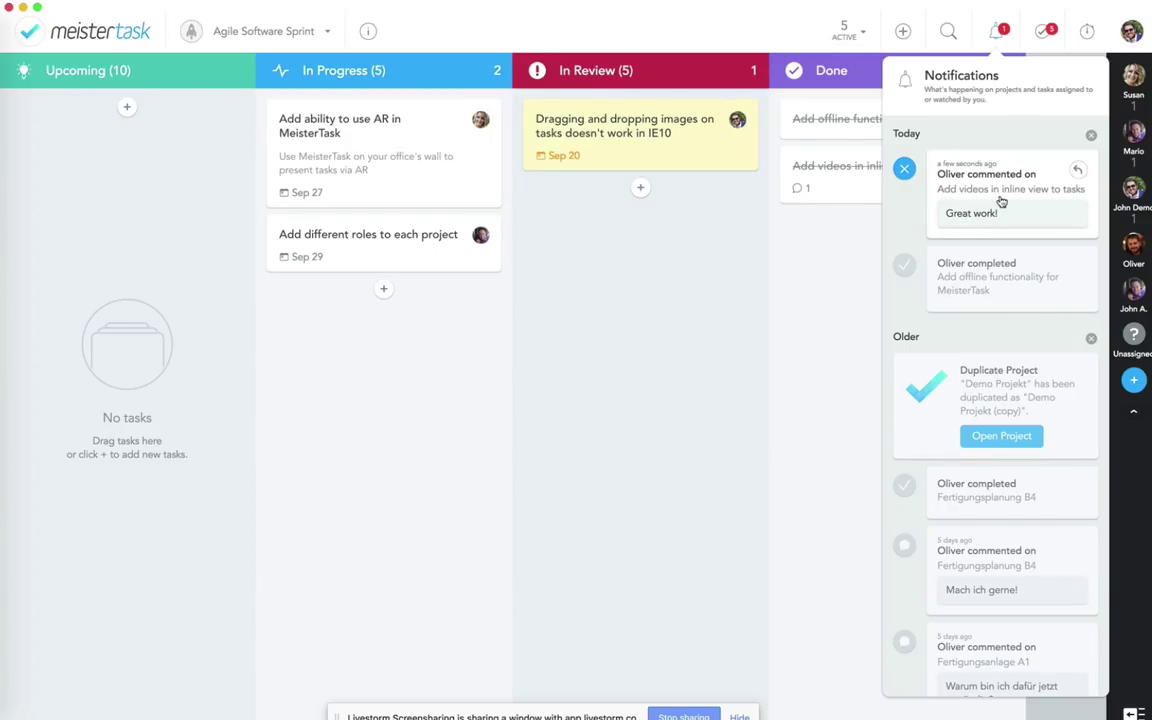
pyautogui.click(727, 339)
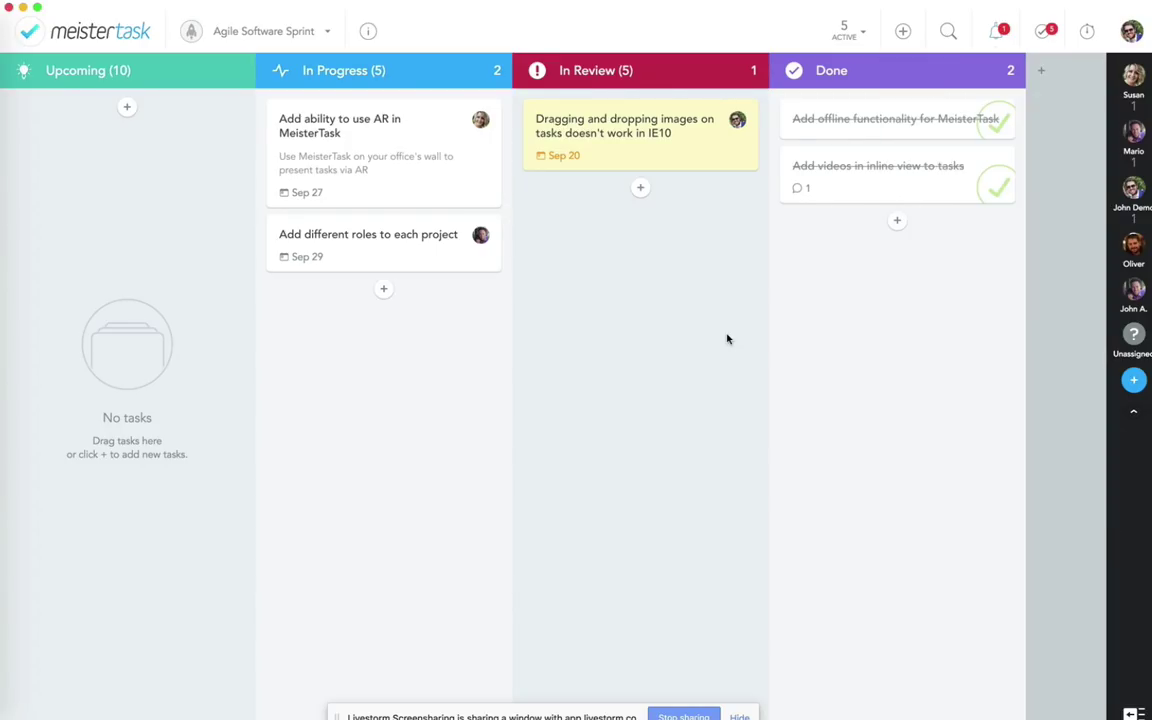
pyautogui.click(838, 182)
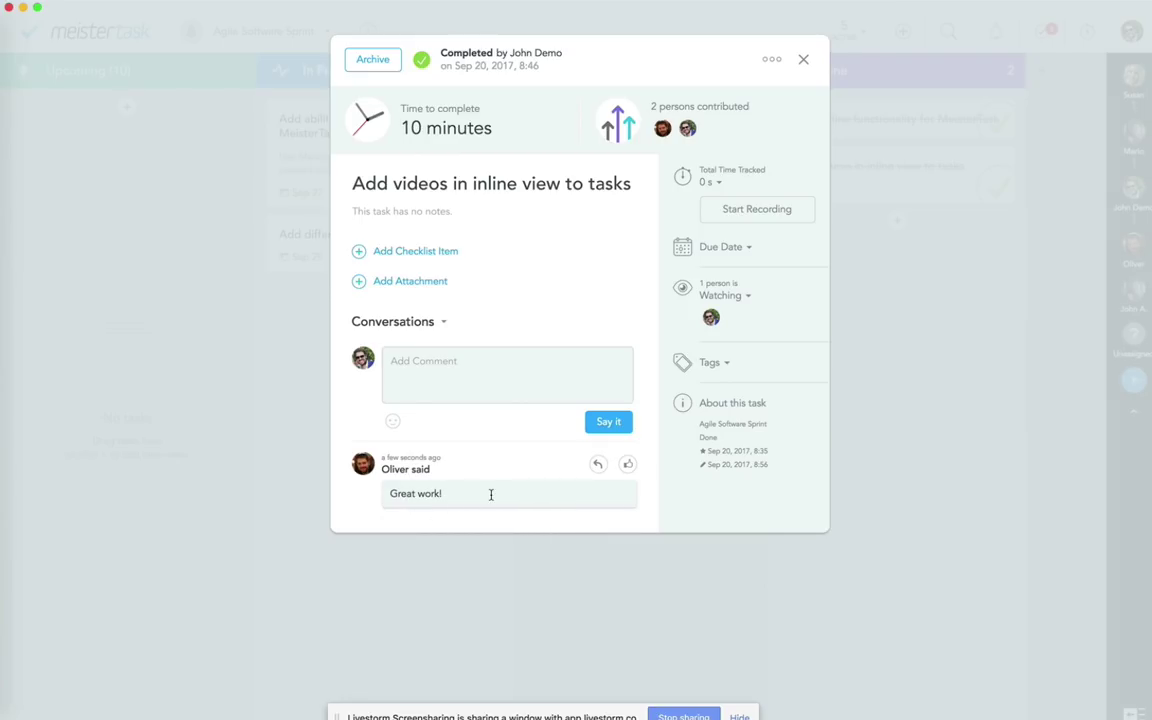
# Step: Show the task's Activity feed, browse its history, then close it and open notifications
pyautogui.click(441, 323)
pyautogui.click(478, 316)
pyautogui.click(463, 386)
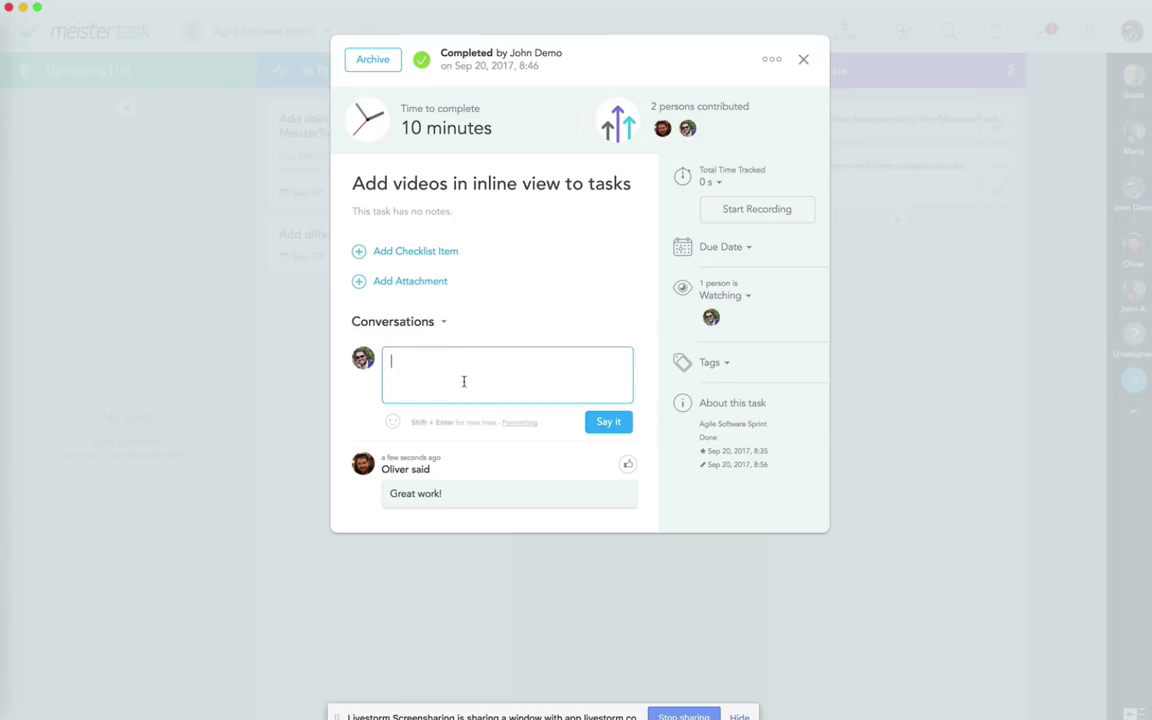
pyautogui.click(443, 325)
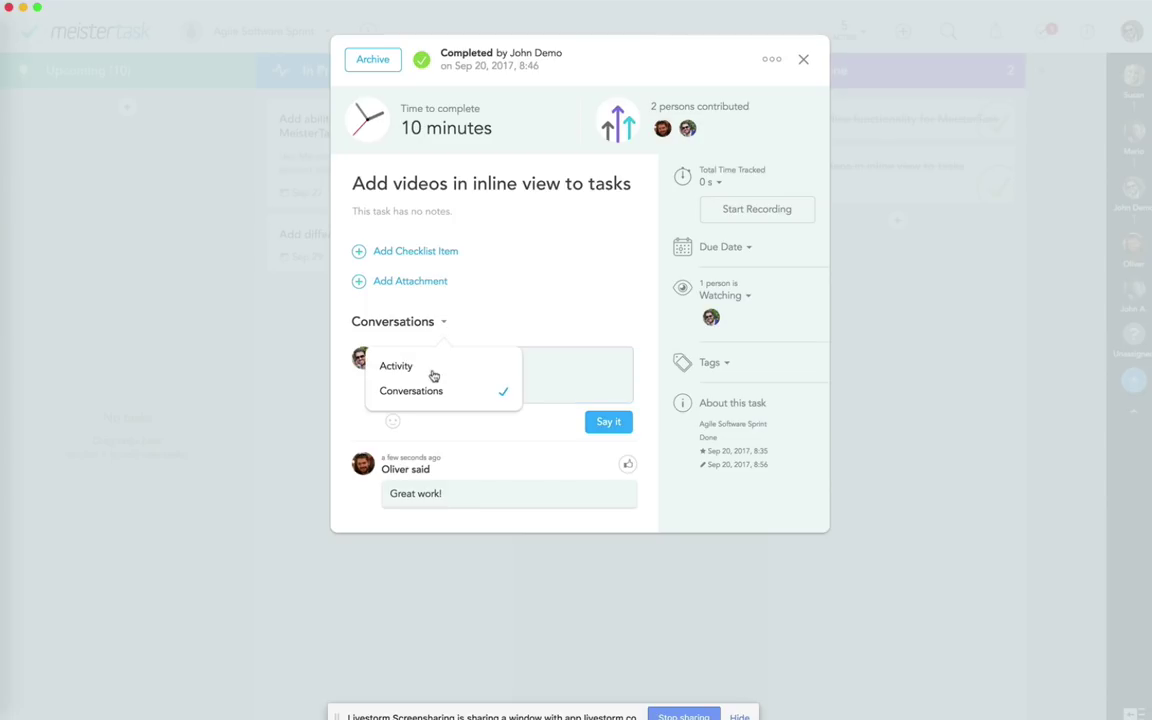
pyautogui.click(432, 368)
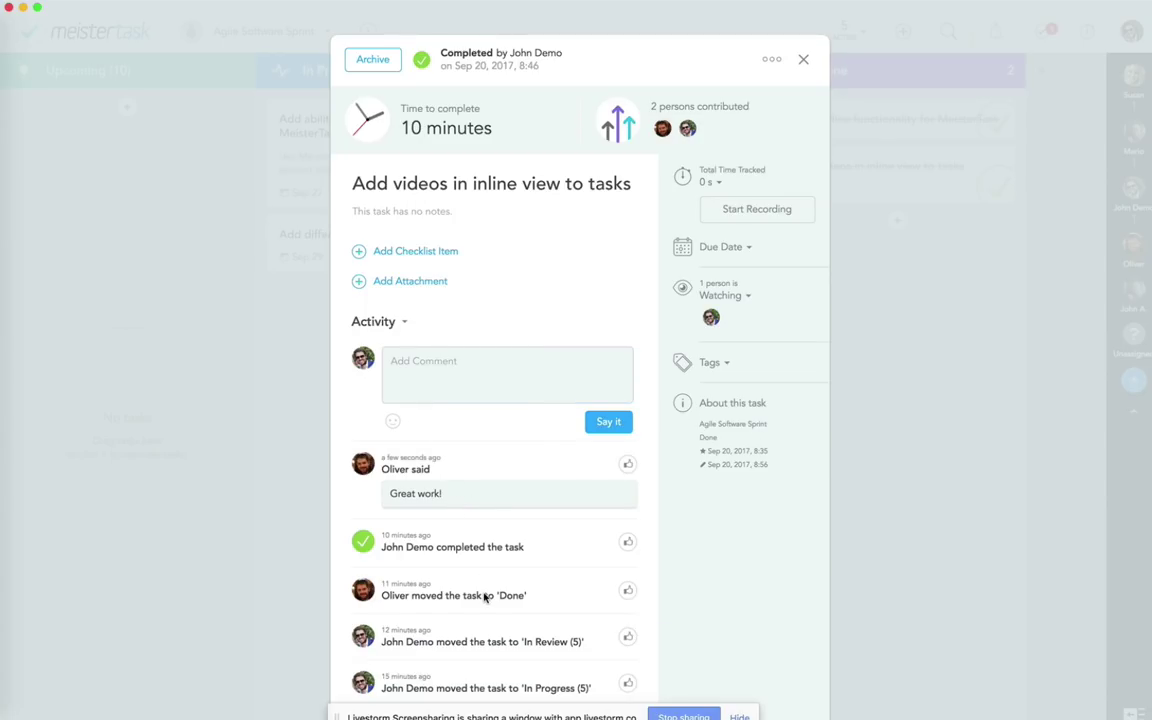
pyautogui.scroll(-5, 483, 596)
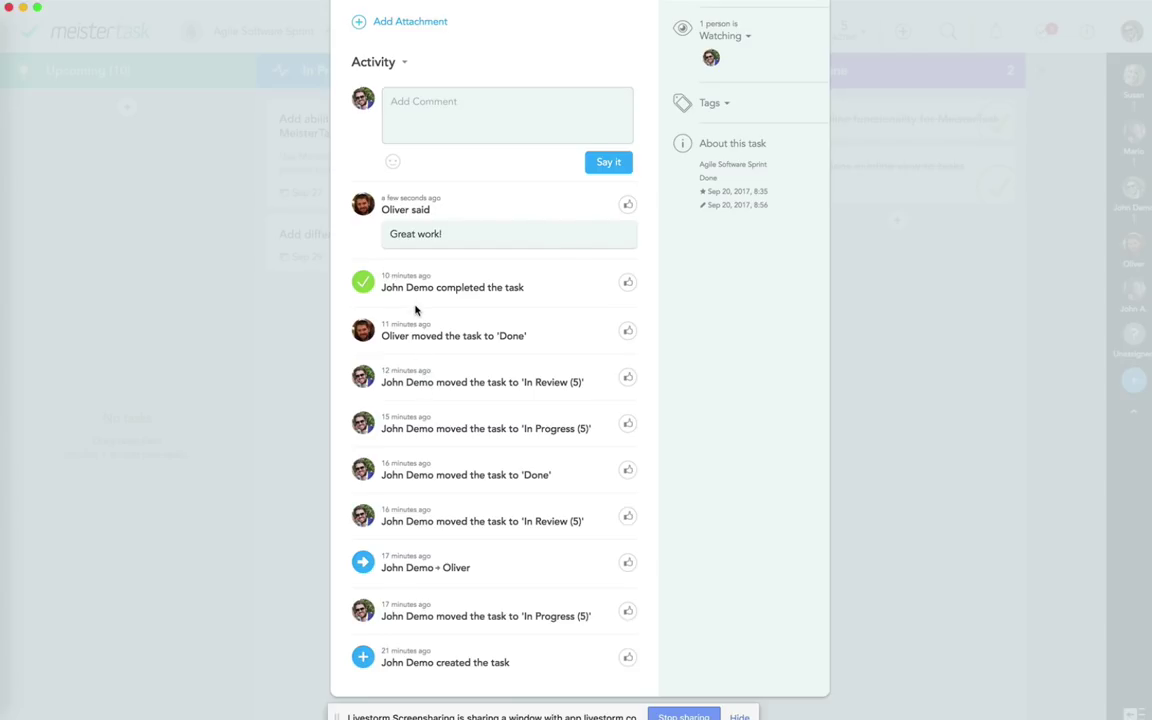
pyautogui.scroll(3, 416, 310)
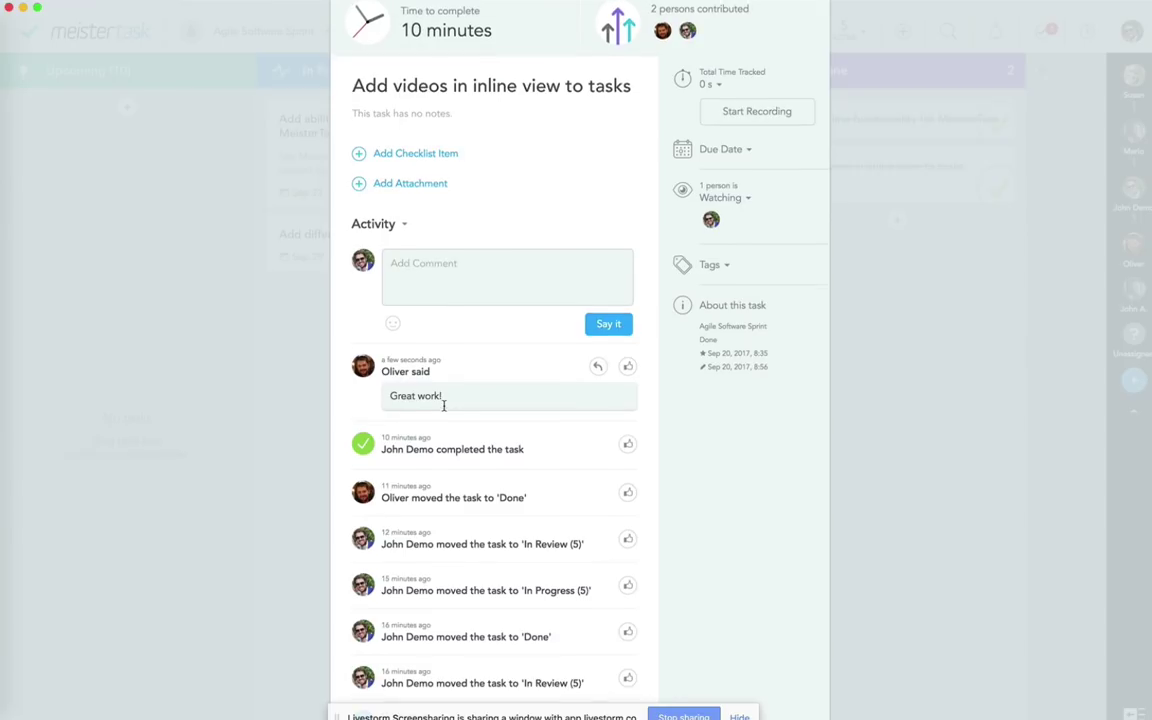
pyautogui.scroll(2, 443, 406)
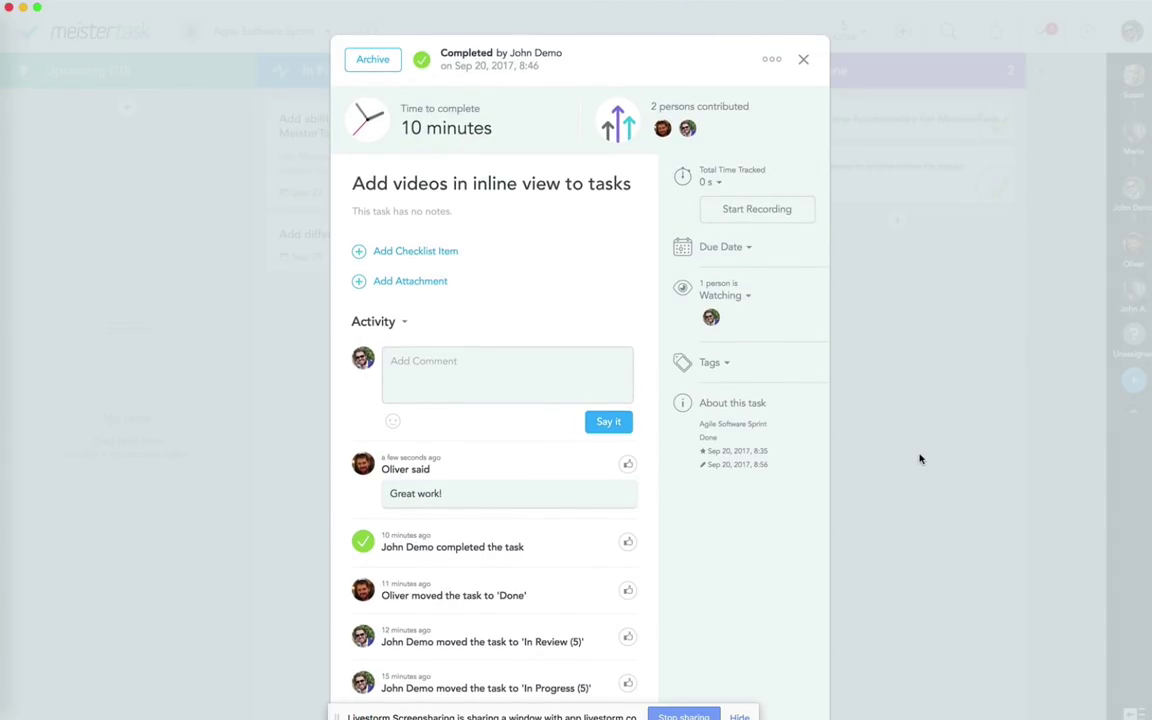
pyautogui.click(920, 459)
pyautogui.click(993, 33)
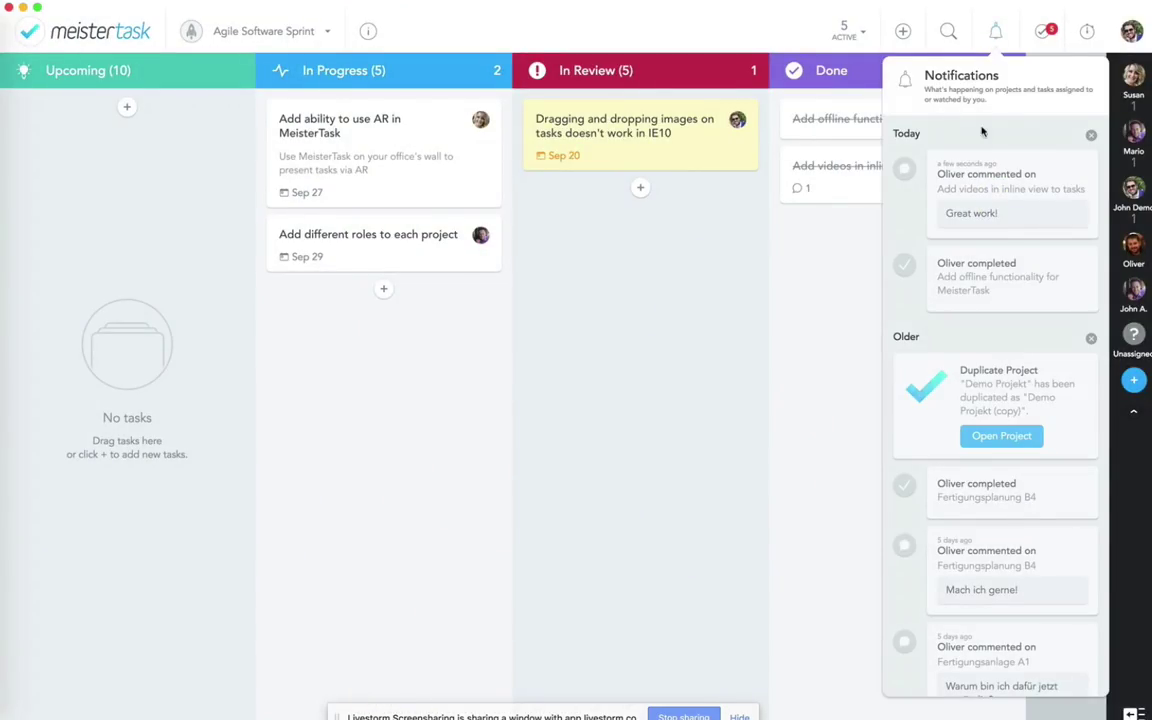
# Step: Open the inline videos task from its comment notification and like the 'Great work!' comment
pyautogui.click(977, 203)
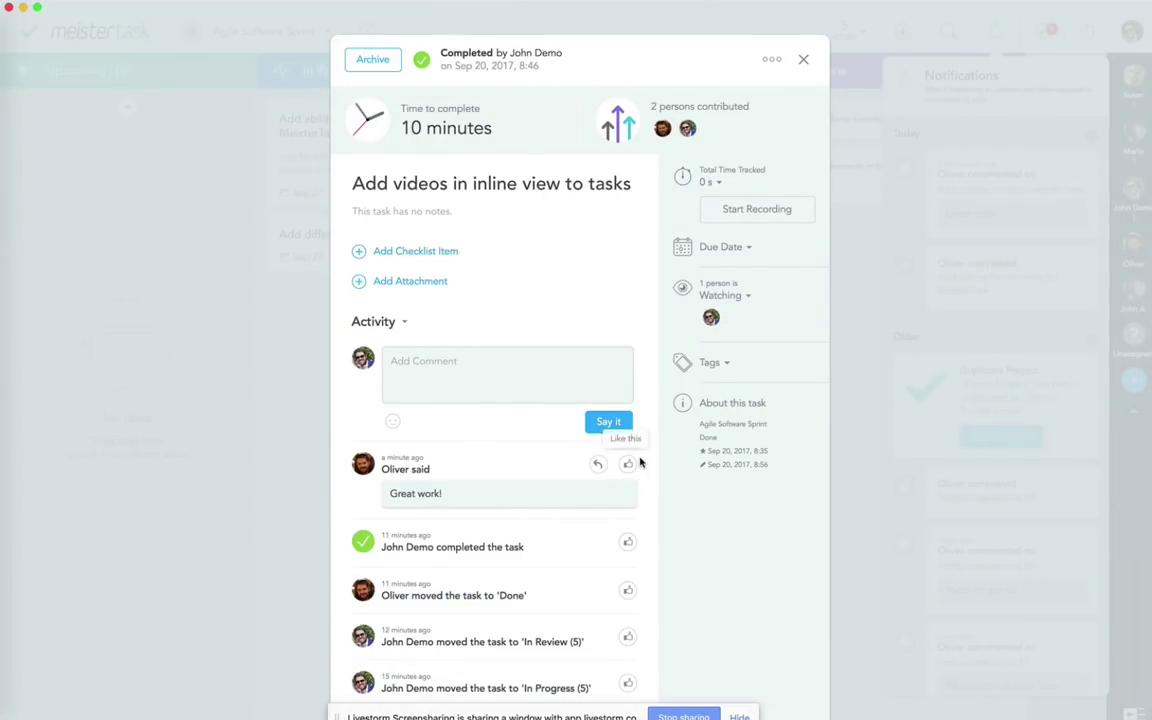
pyautogui.click(628, 466)
# Step: Close the inline videos task after checking its activity feed and comment box
pyautogui.click(400, 322)
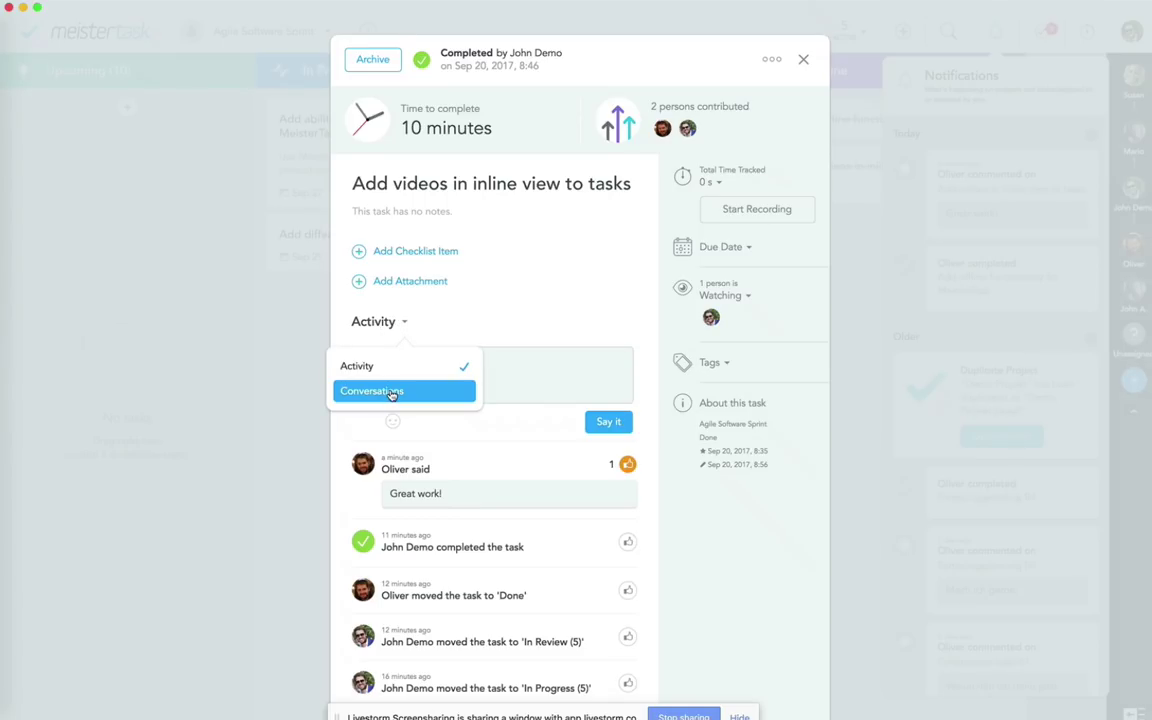
pyautogui.click(531, 376)
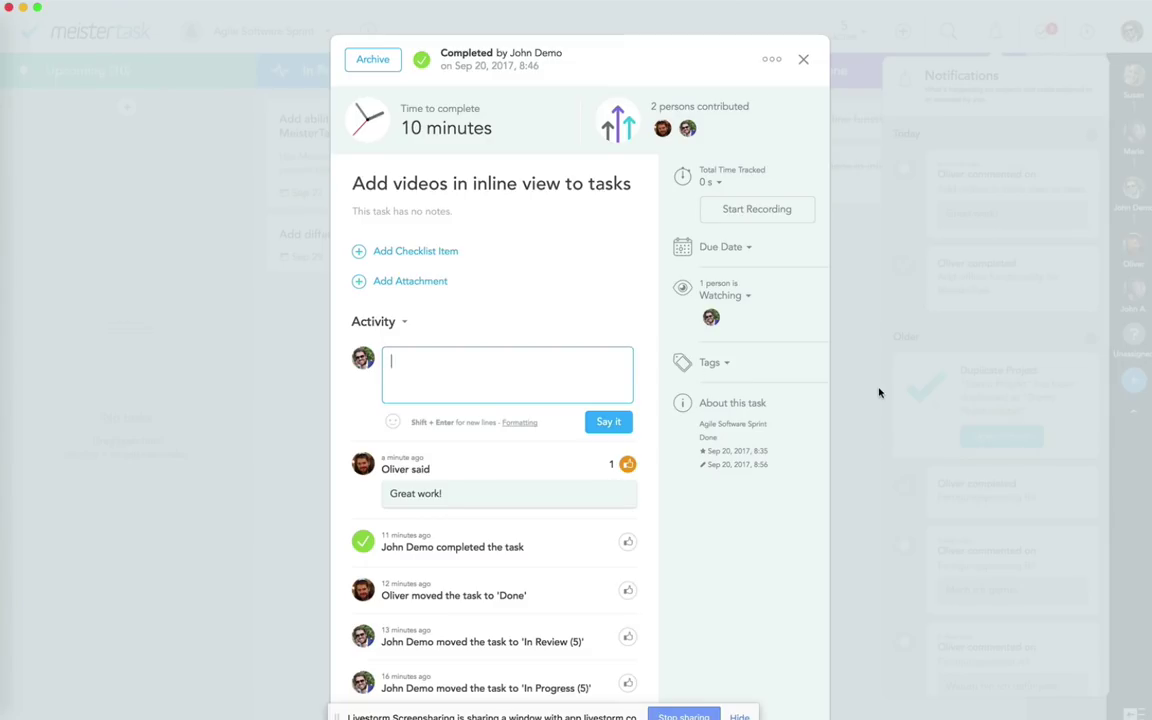
pyautogui.click(860, 441)
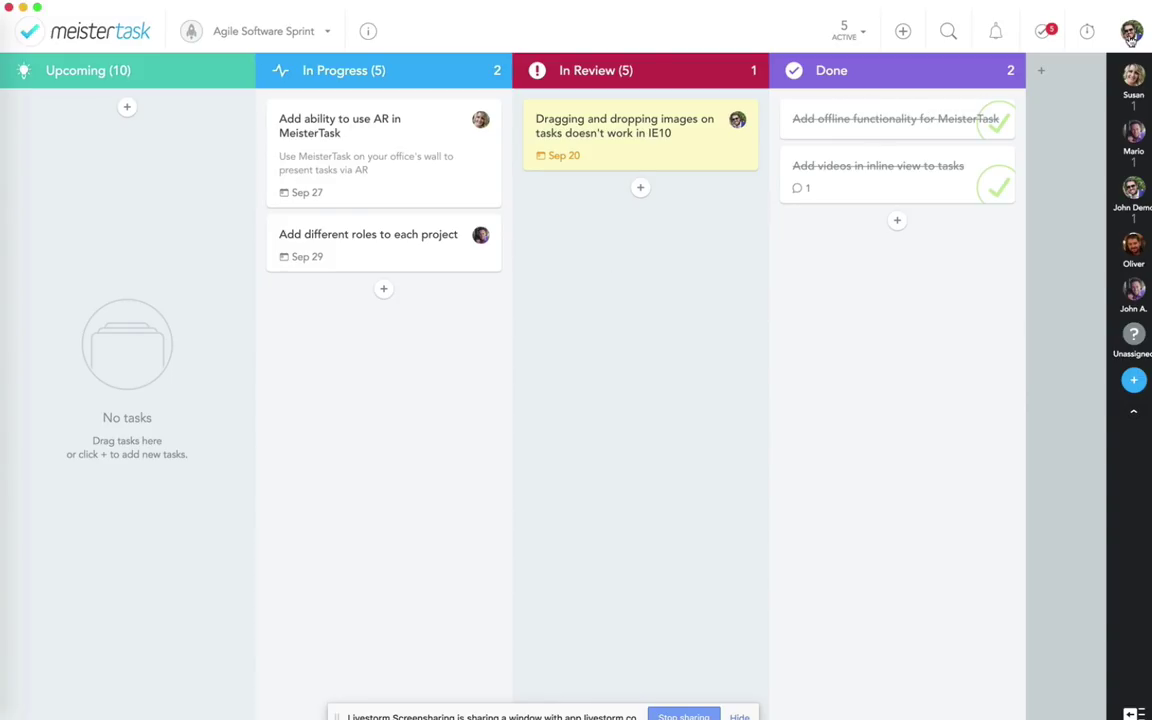
# Step: Create the Upcoming task 'Add facial recognition for MeisterTask' and open its details
pyautogui.click(127, 107)
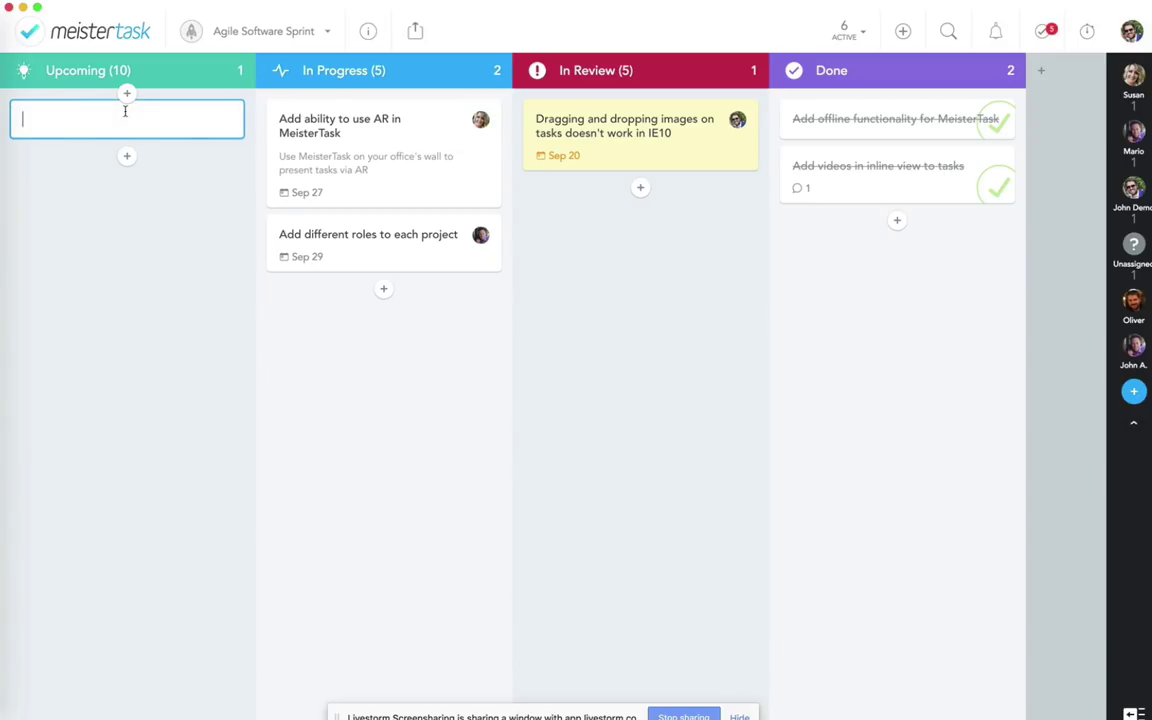
pyautogui.write('Add facial recognition fo')
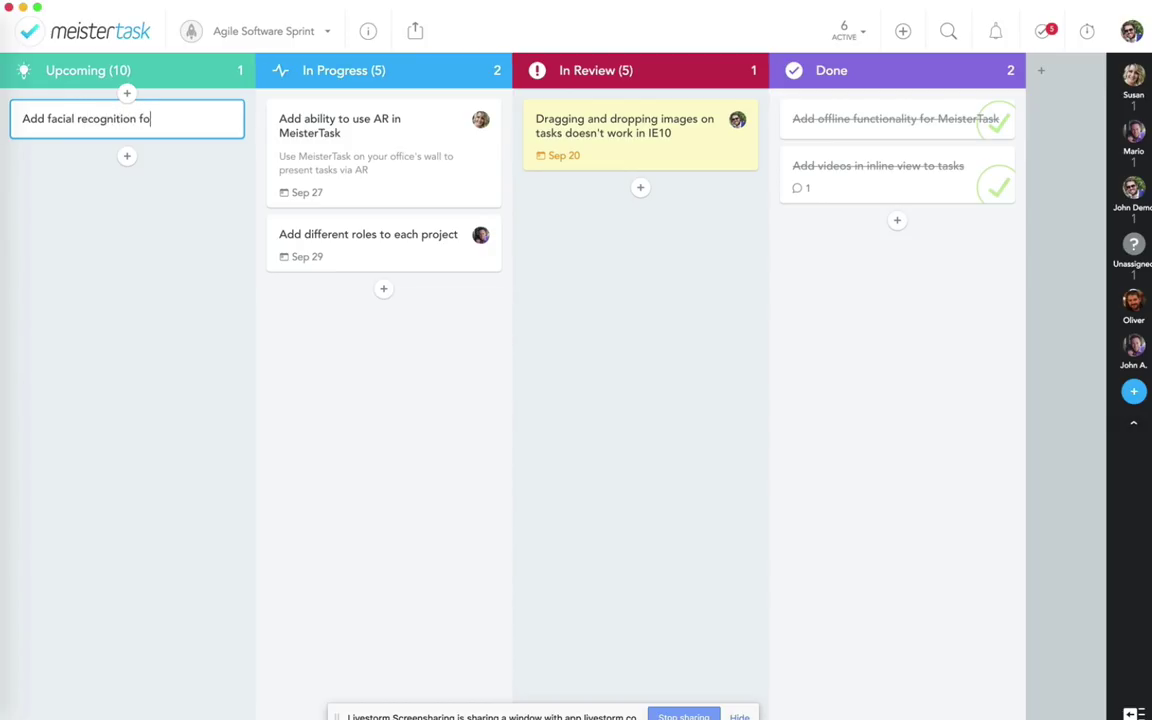
pyautogui.write('r MeisterTask')
pyautogui.press('Return')
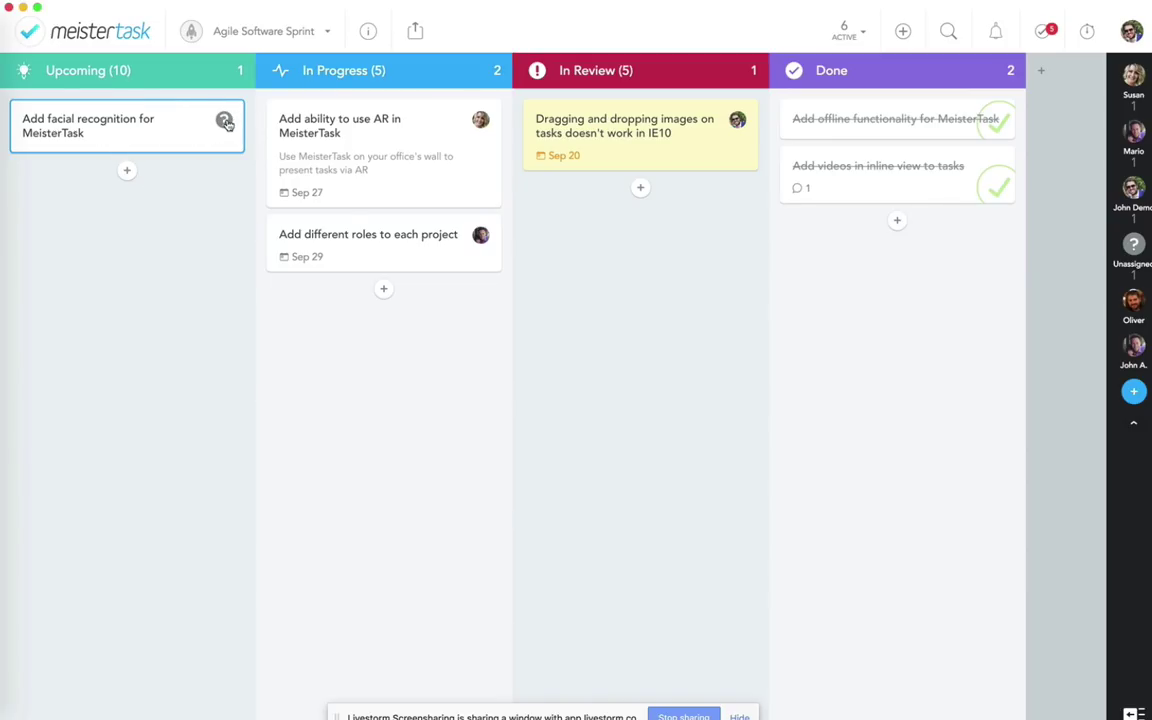
pyautogui.click(168, 128)
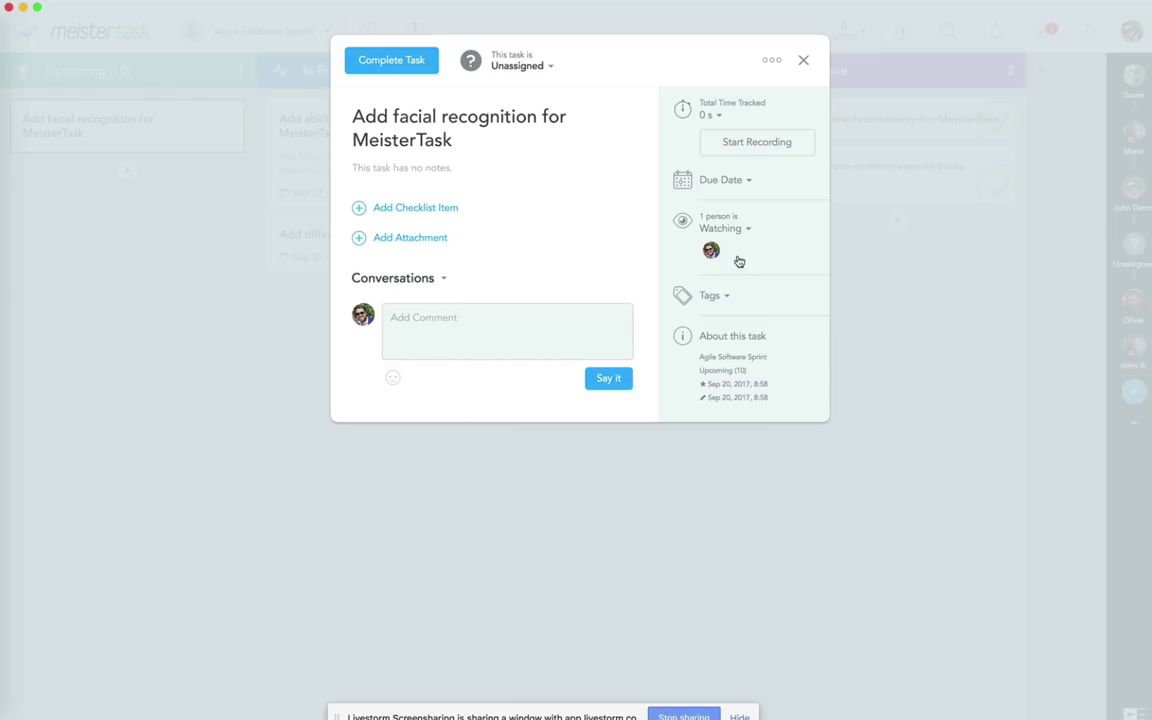
# Step: Add checklist items 'Add camera' and 'Add recognition software' to the facial recognition task
pyautogui.click(436, 208)
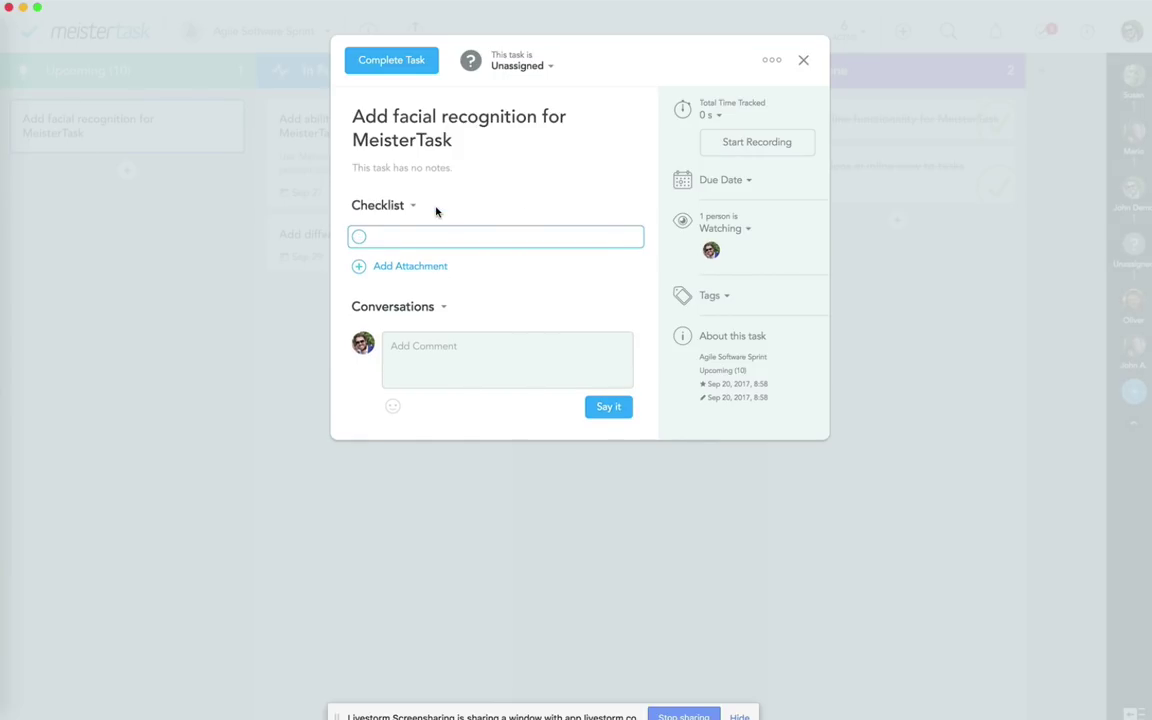
pyautogui.write('Add camera')
pyautogui.press('Return')
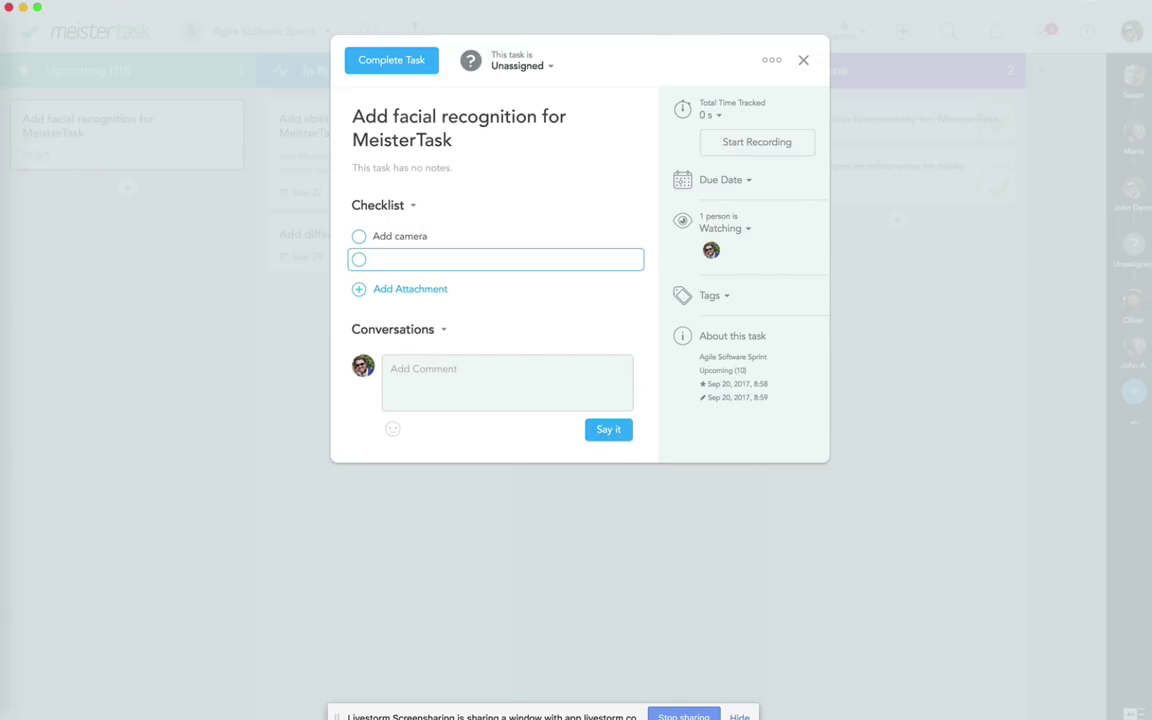
pyautogui.write('Add recognition software')
pyautogui.press('Return')
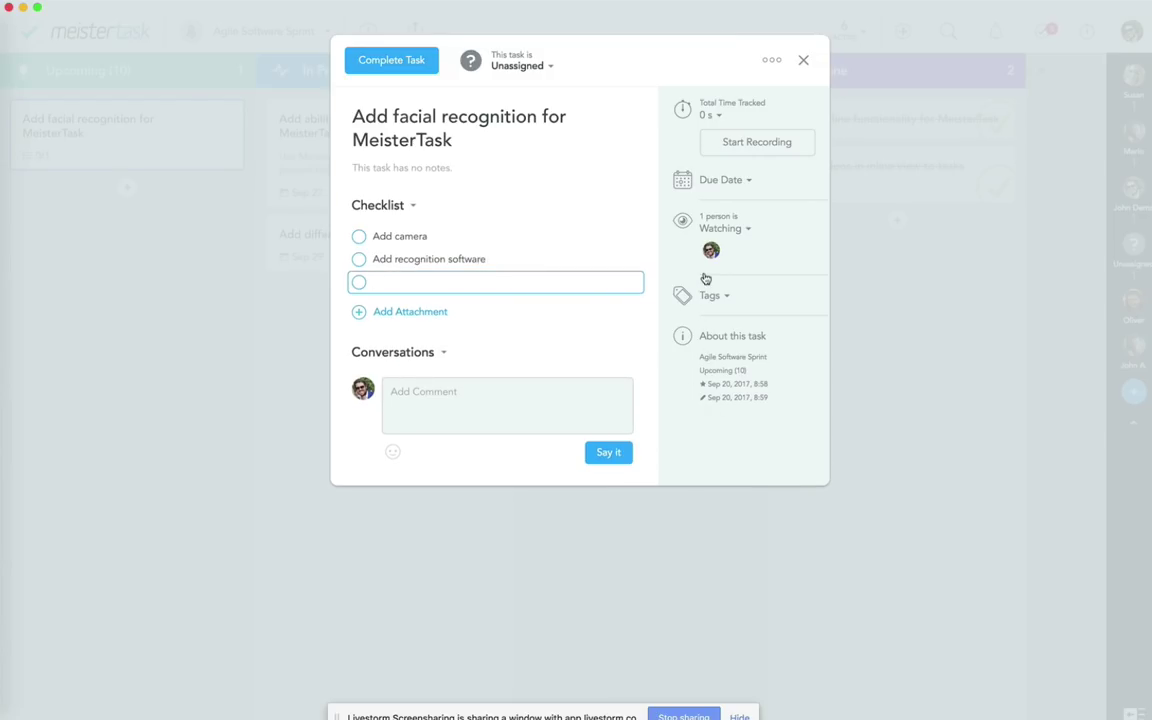
# Step: Assign the facial recognition task to a teammate and close its details
pyautogui.click(521, 66)
pyautogui.click(486, 200)
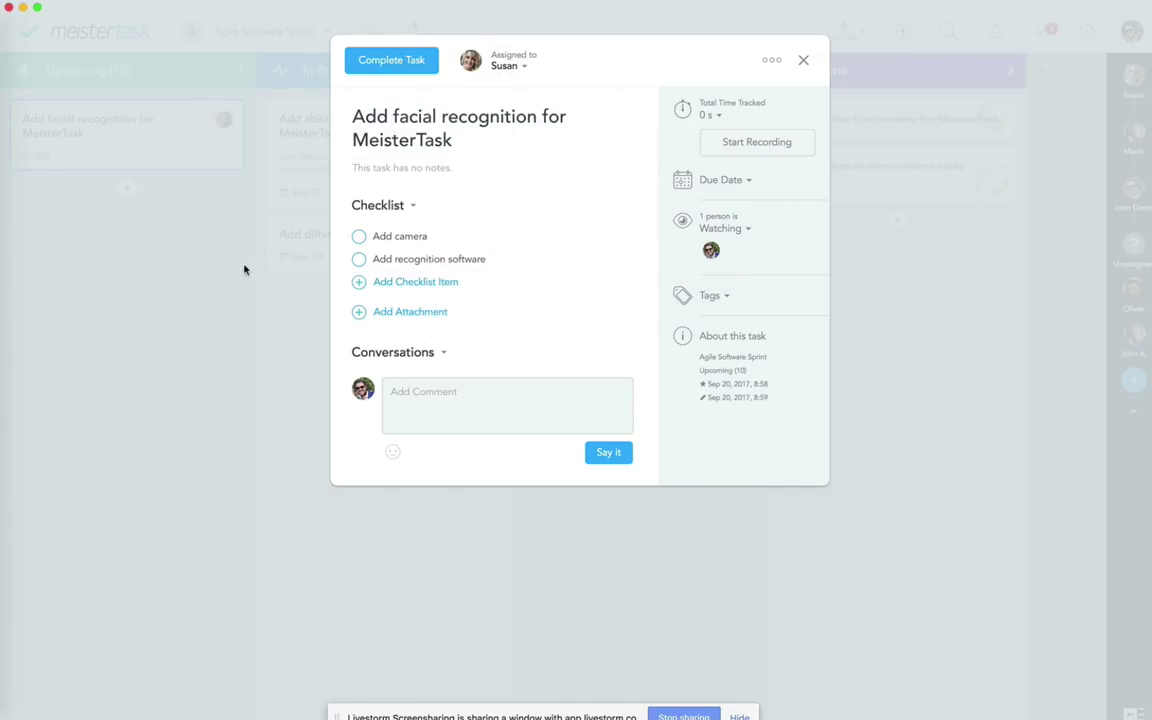
pyautogui.click(154, 289)
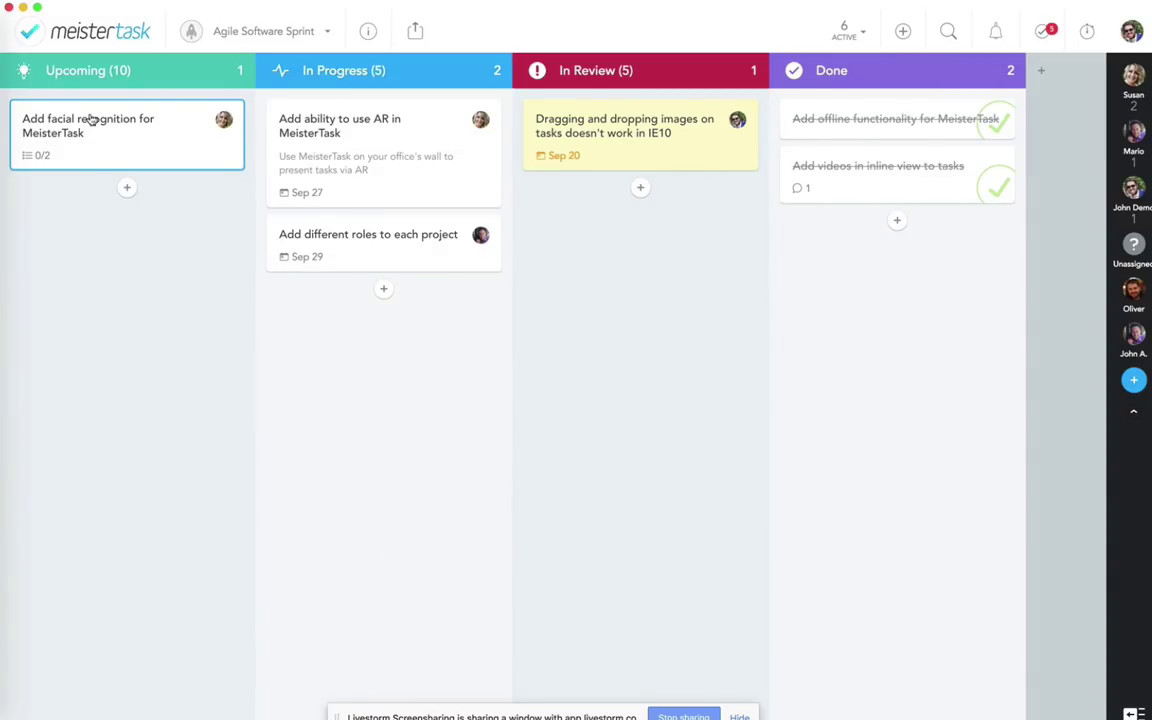
# Step: Move the facial recognition card from Upcoming to In Progress and confirm its timer is running
pyautogui.moveTo(88, 128); pyautogui.dragTo(380, 211)
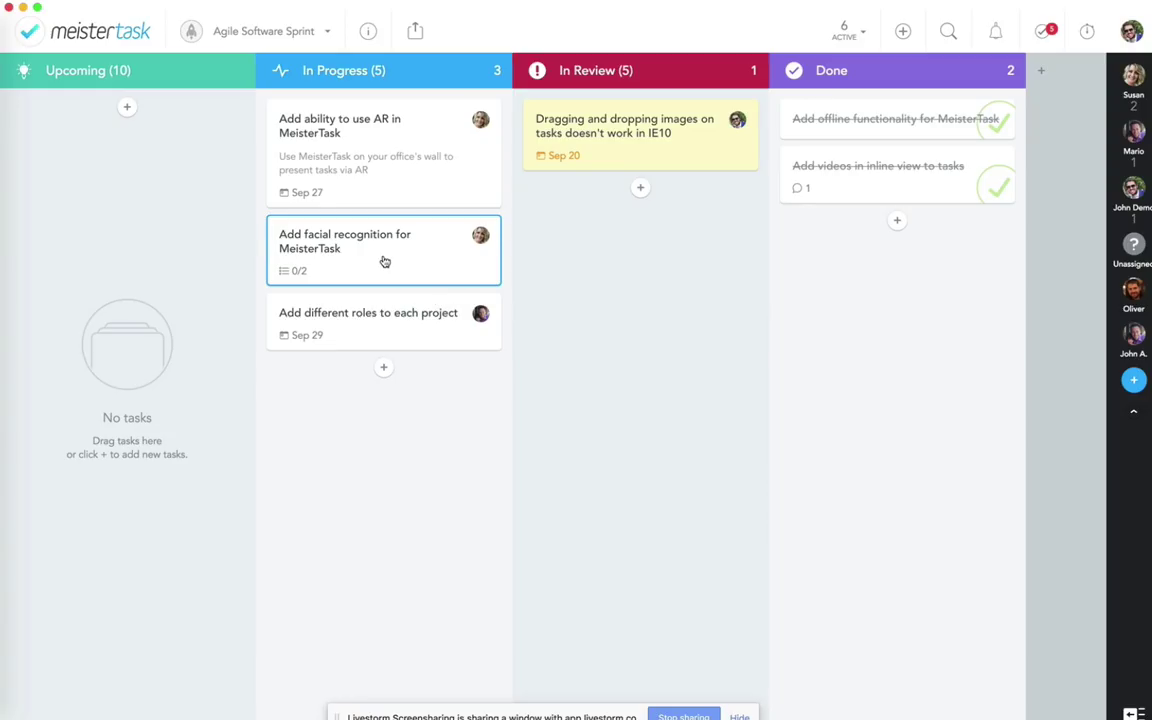
pyautogui.click(384, 261)
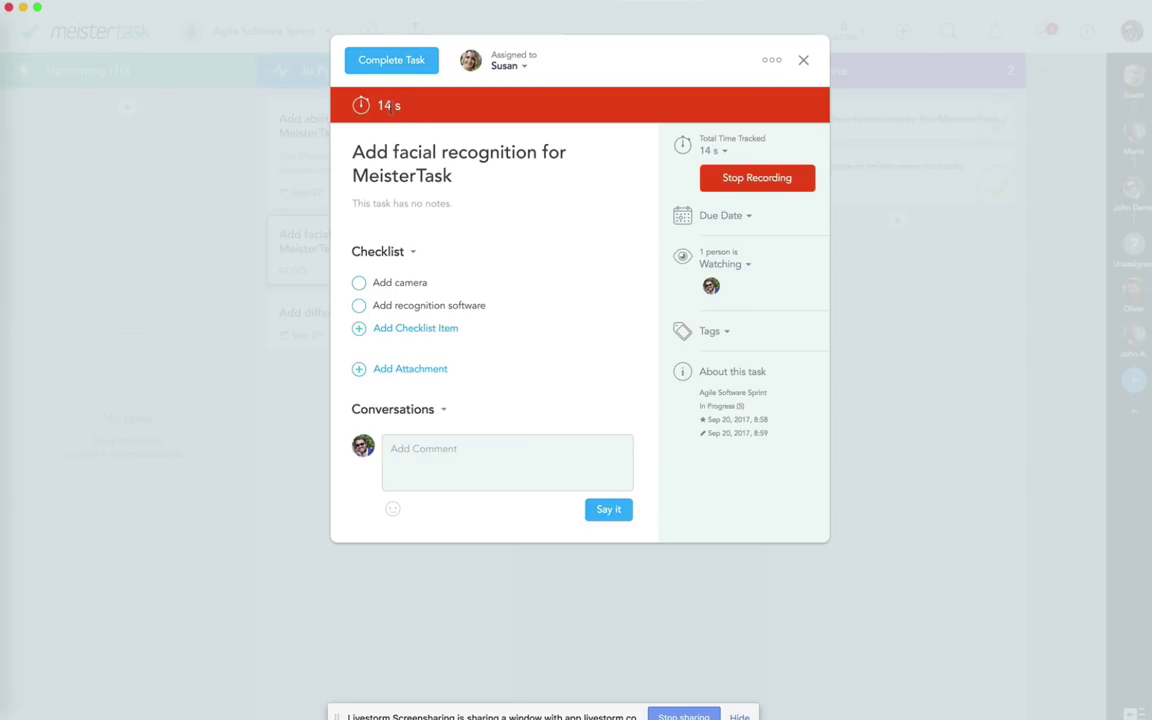
pyautogui.click(188, 233)
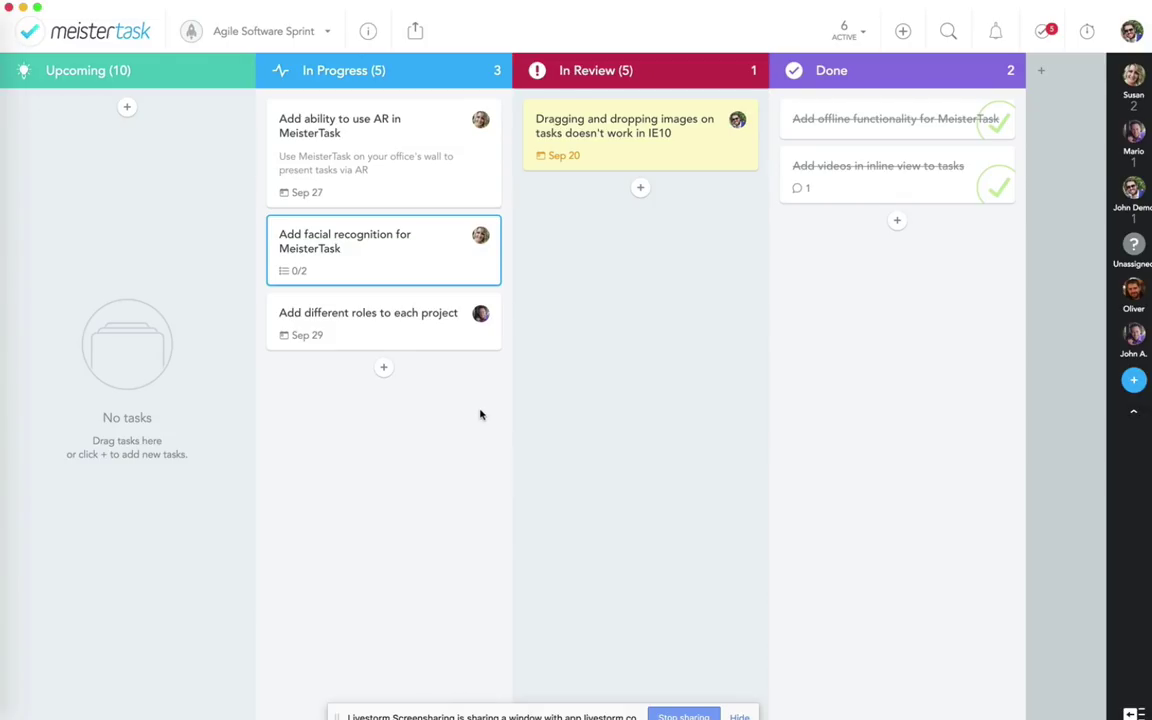
pyautogui.click(636, 152)
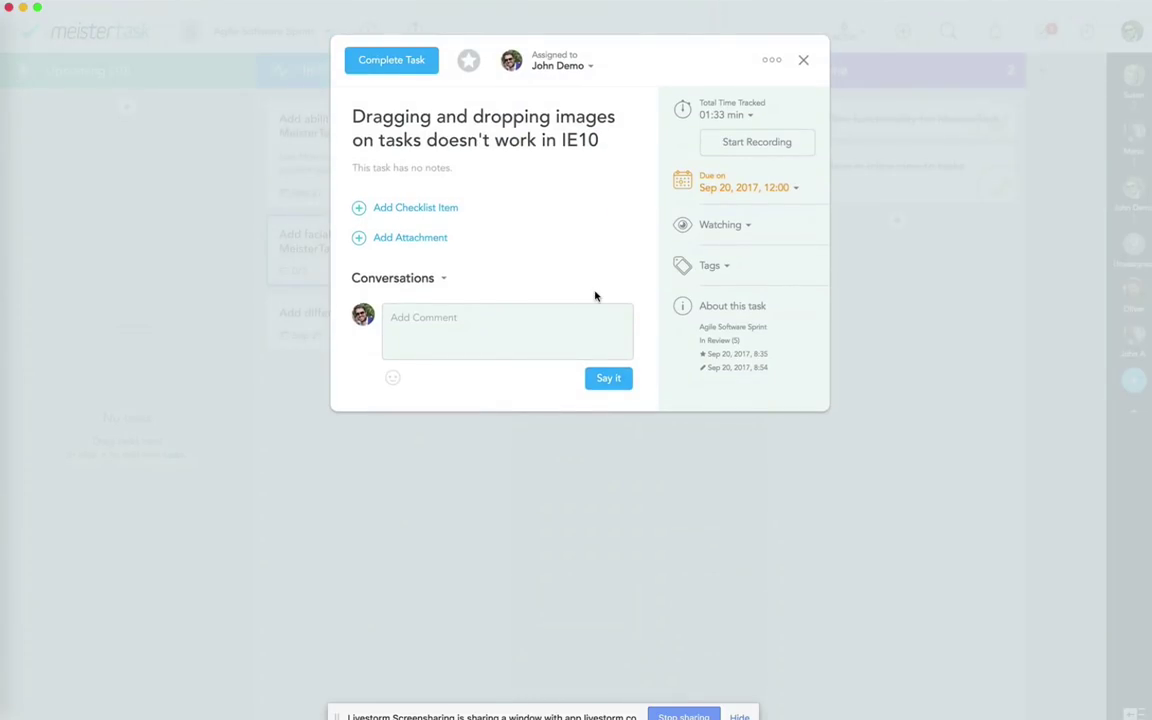
pyautogui.click(532, 328)
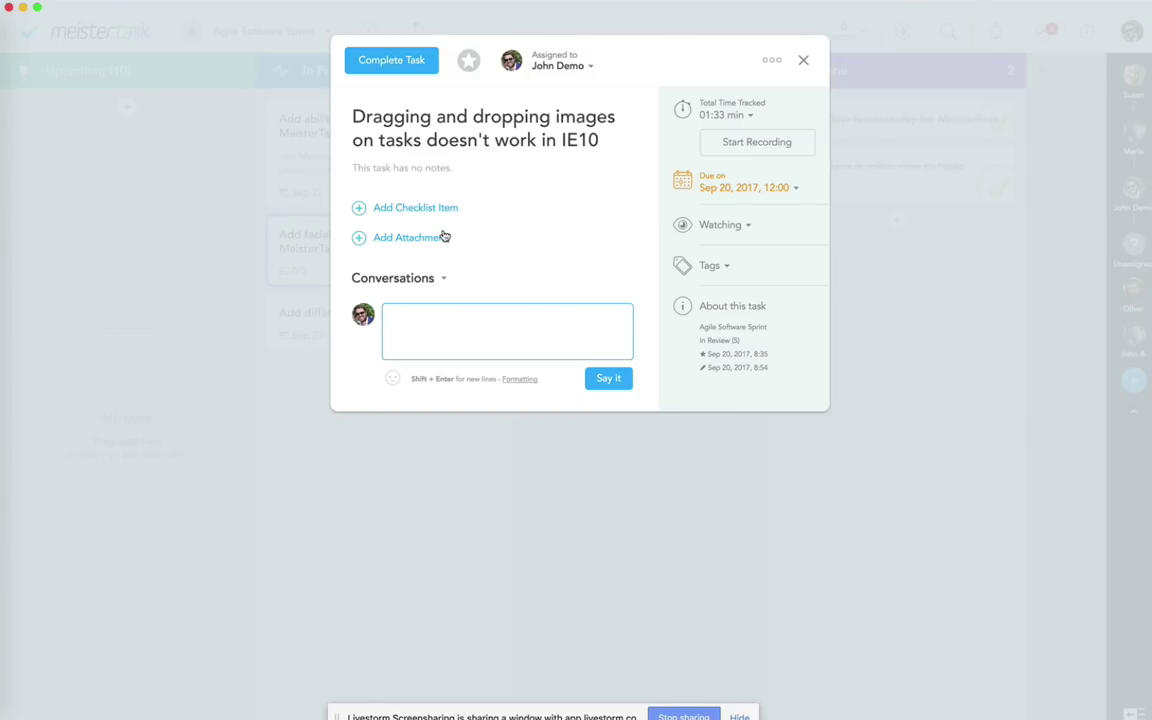
pyautogui.moveTo(407, 211)
pyautogui.click(853, 326)
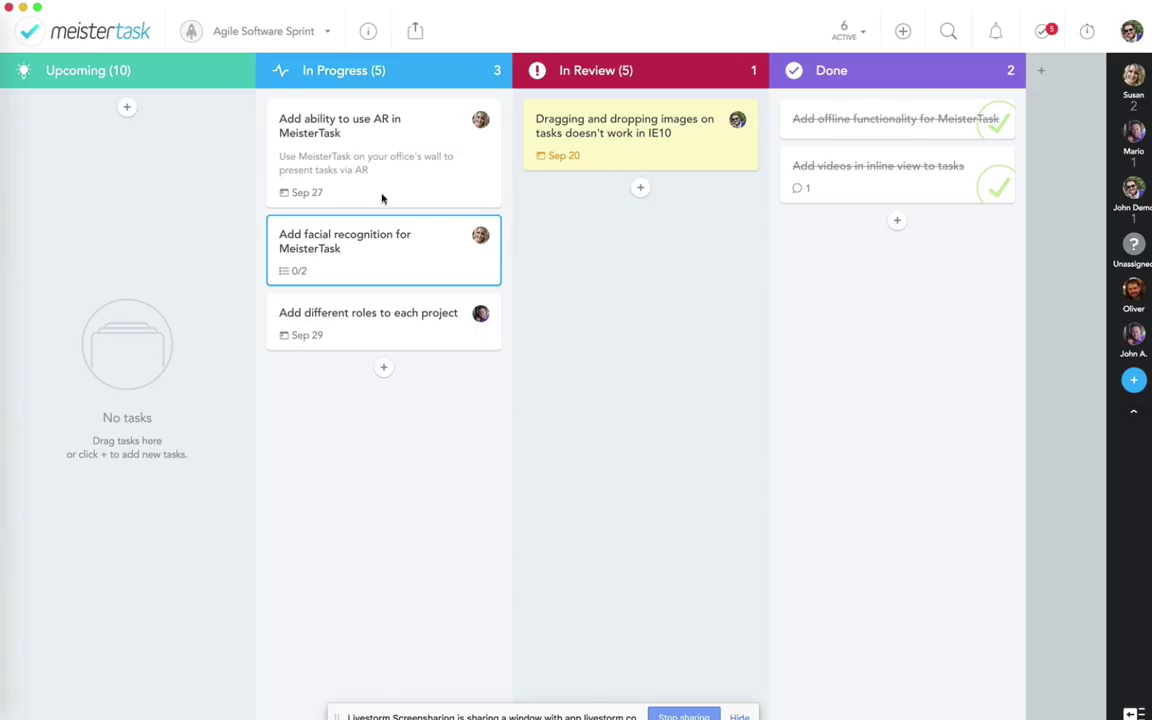
pyautogui.click(327, 159)
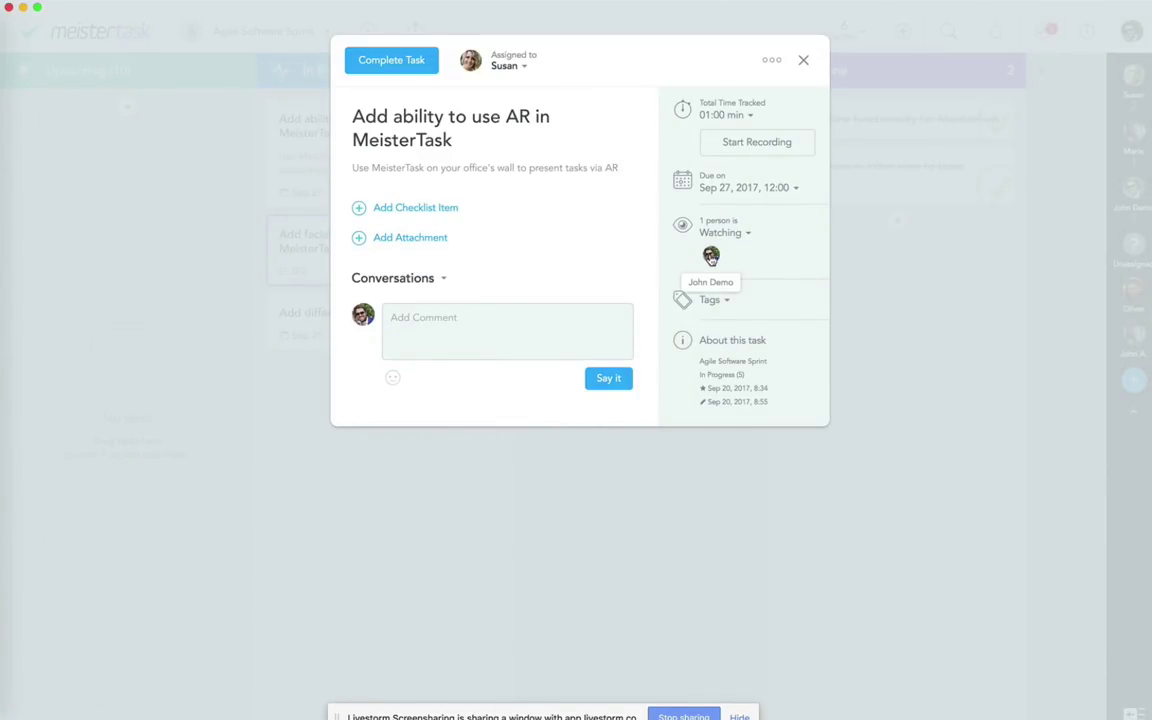
pyautogui.click(874, 278)
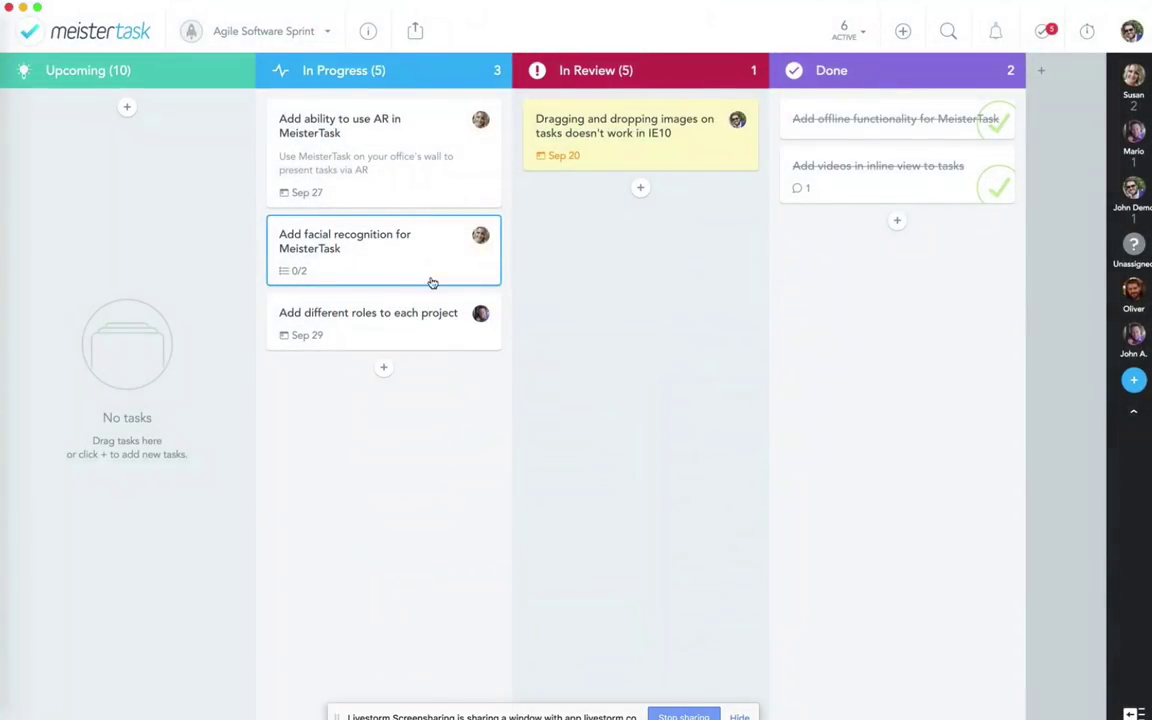
pyautogui.click(432, 314)
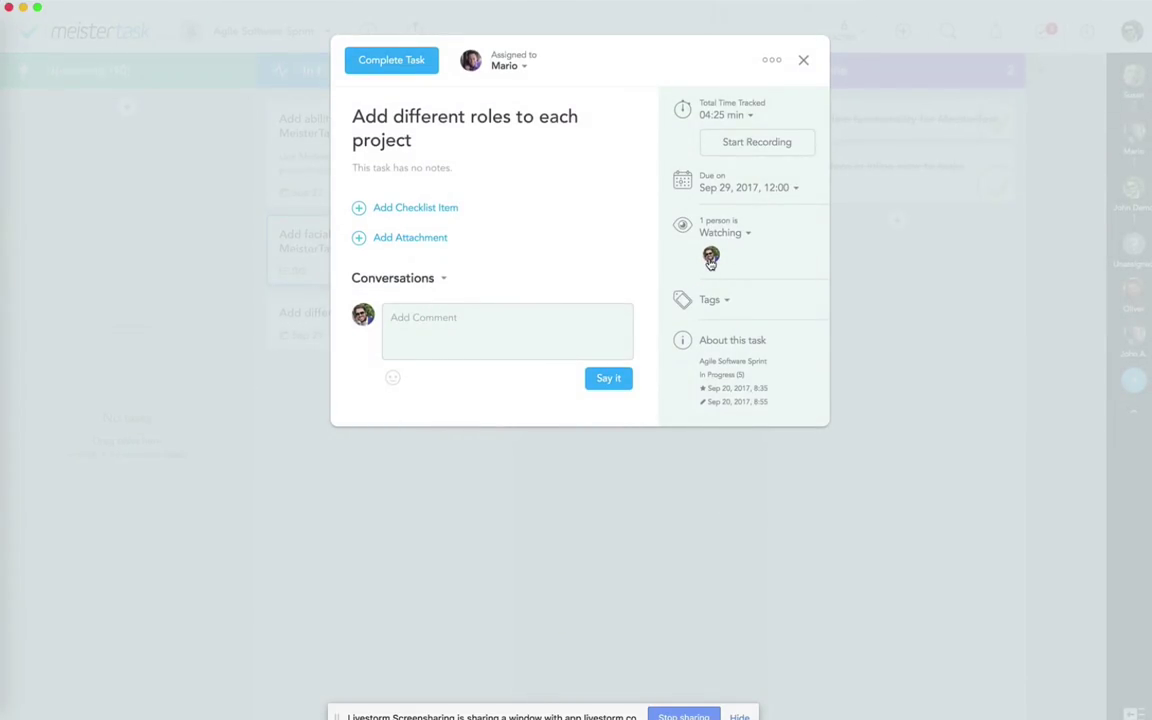
pyautogui.click(918, 327)
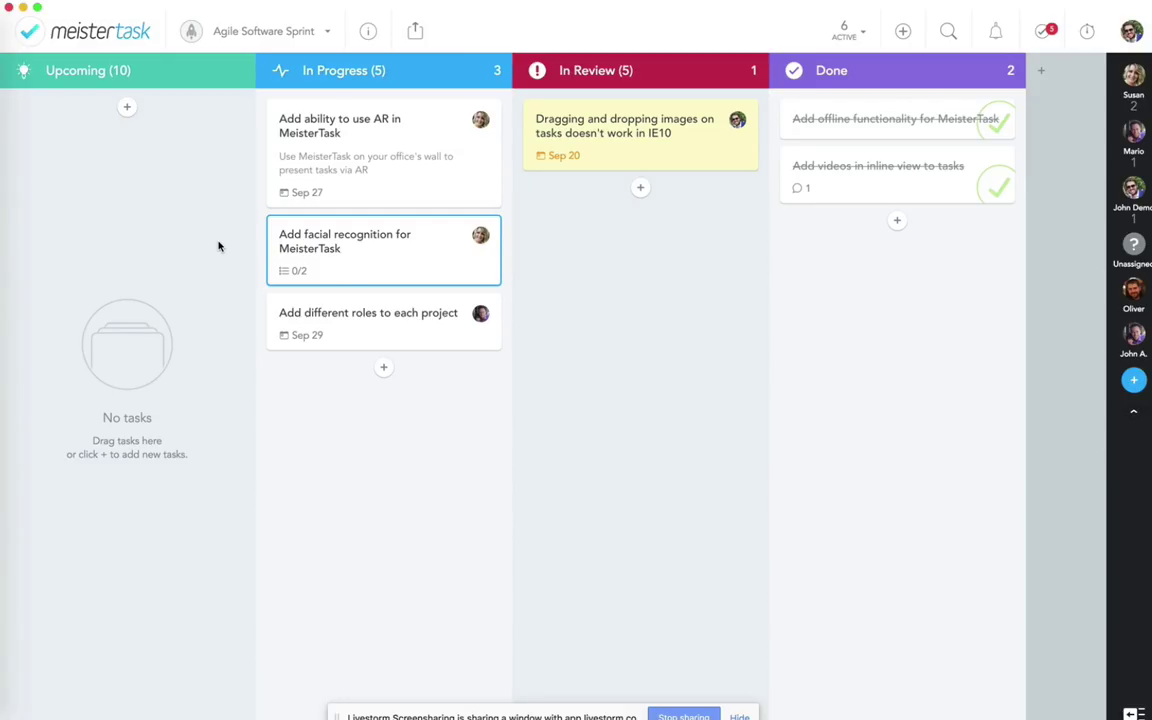
pyautogui.click(332, 180)
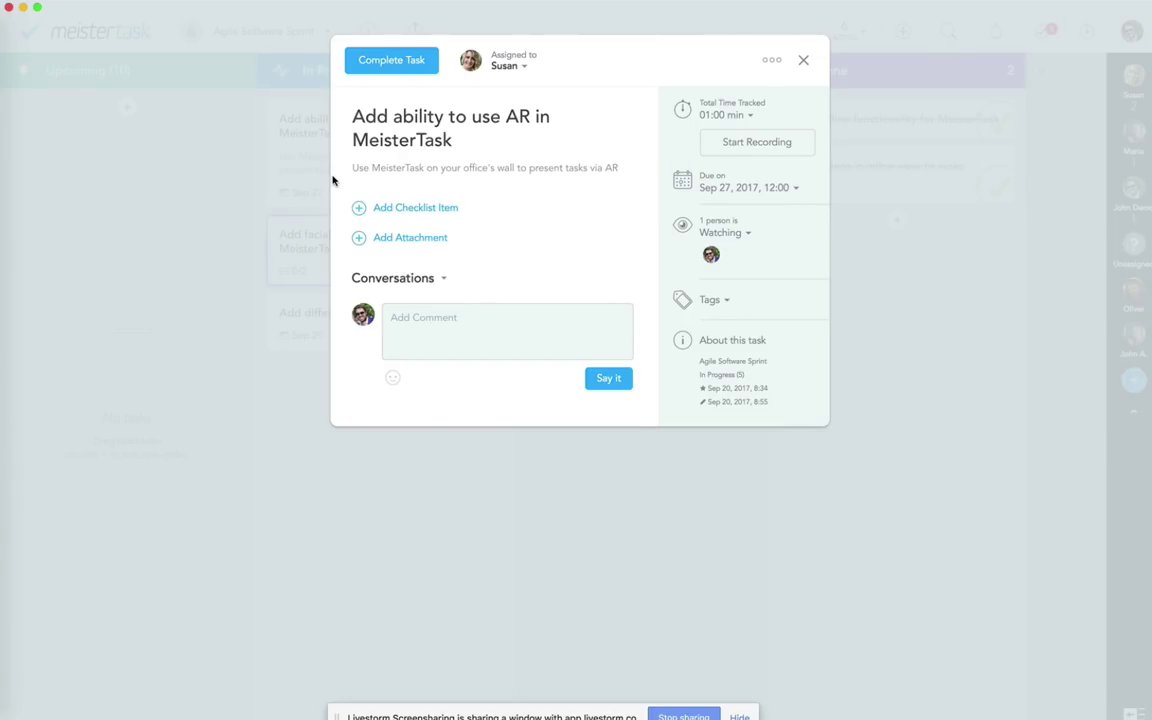
pyautogui.click(722, 233)
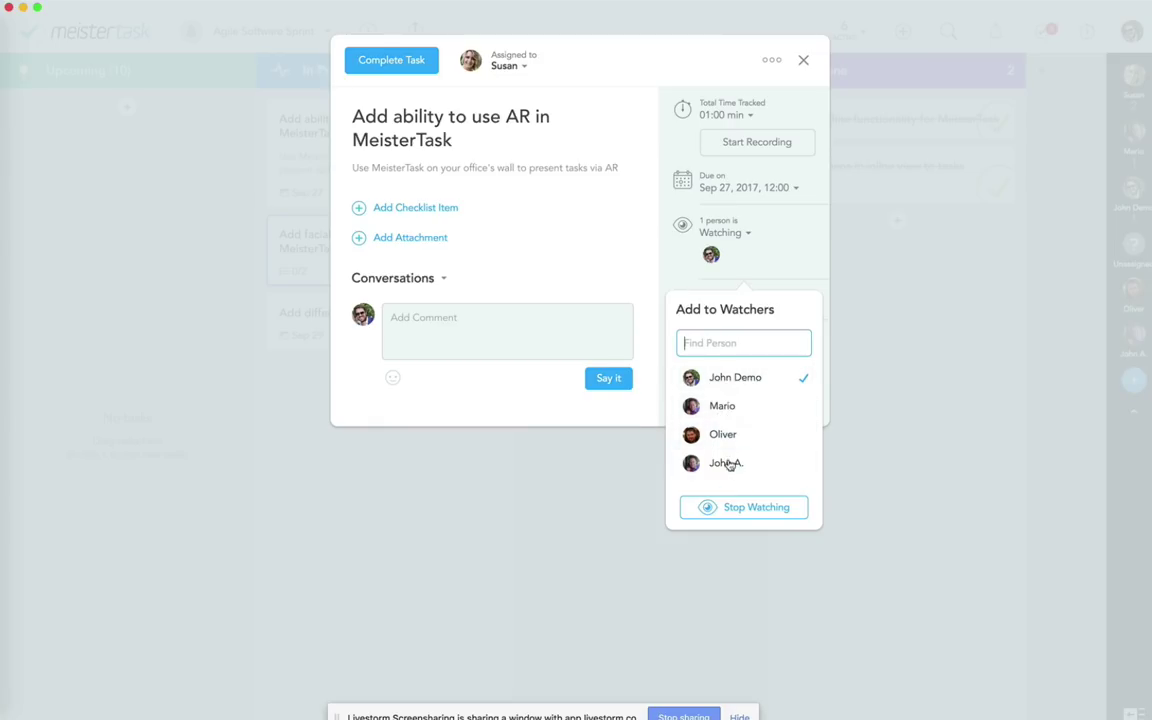
pyautogui.click(643, 280)
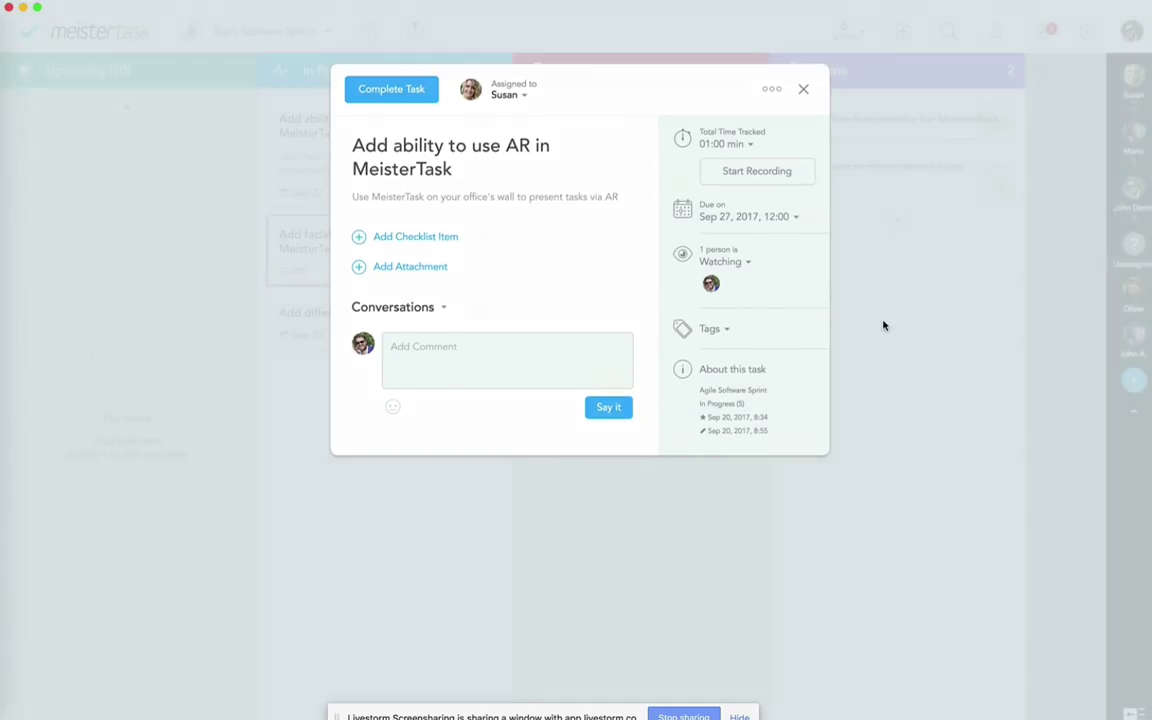
pyautogui.click(884, 324)
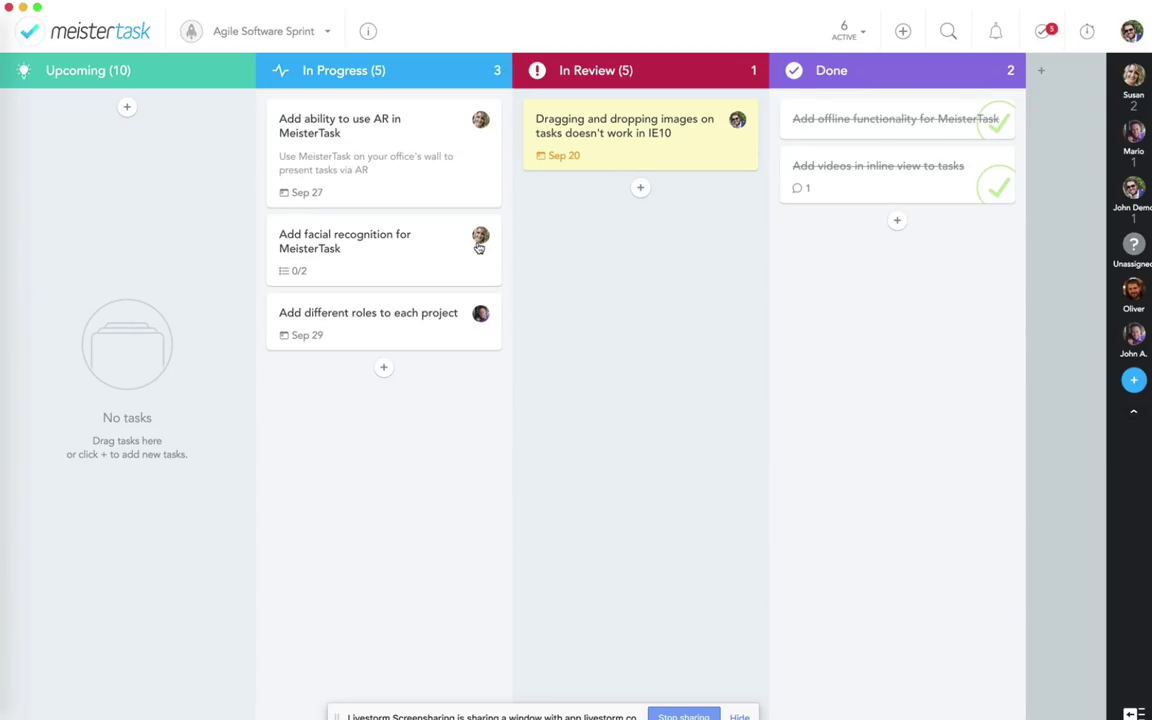
# Step: Add a team member as a watcher in the Agile Software Sprint project settings and save
pyautogui.click(369, 36)
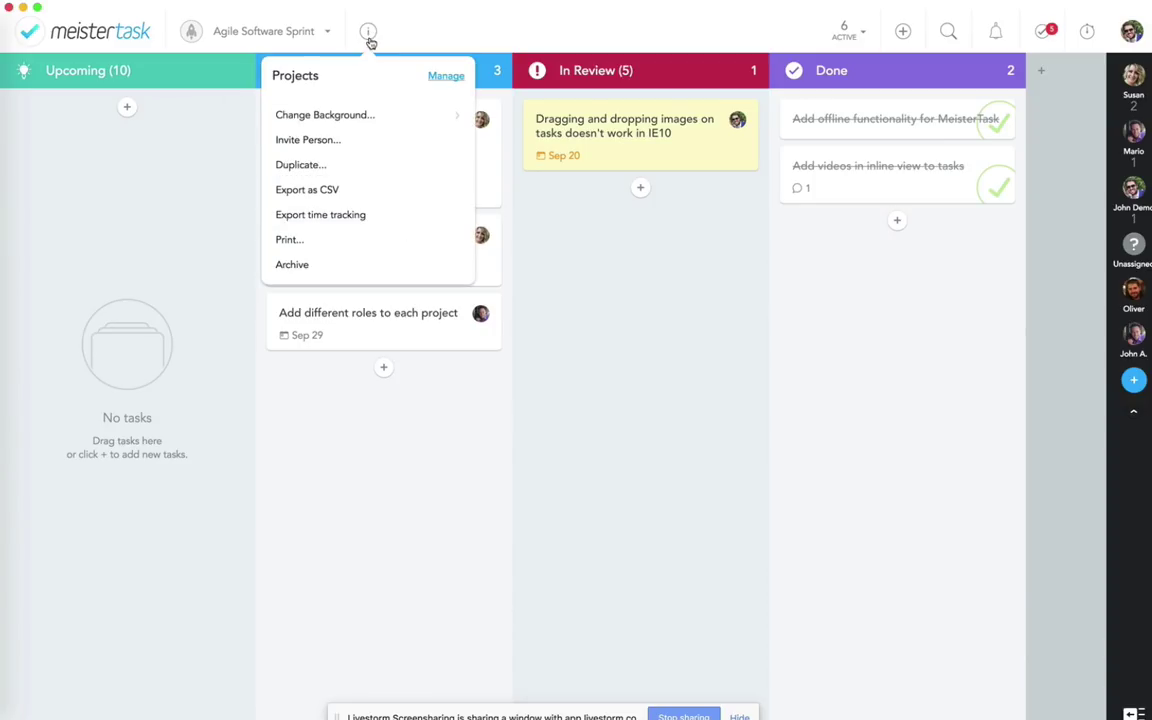
pyautogui.click(435, 79)
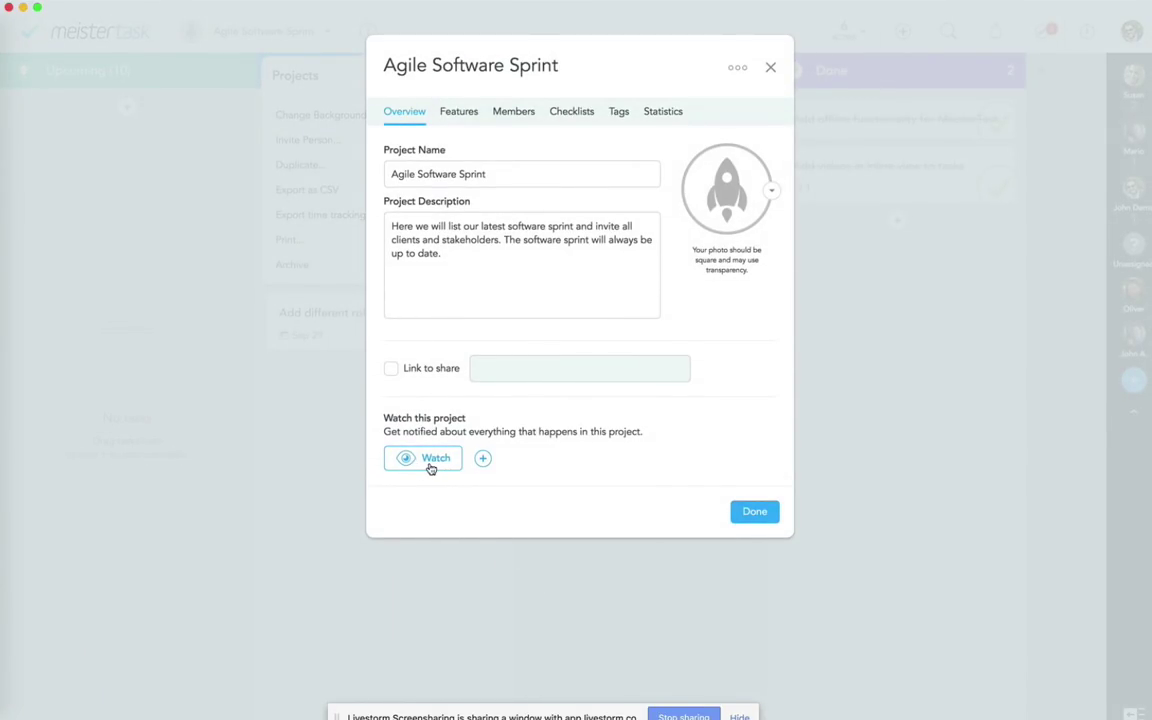
pyautogui.click(481, 460)
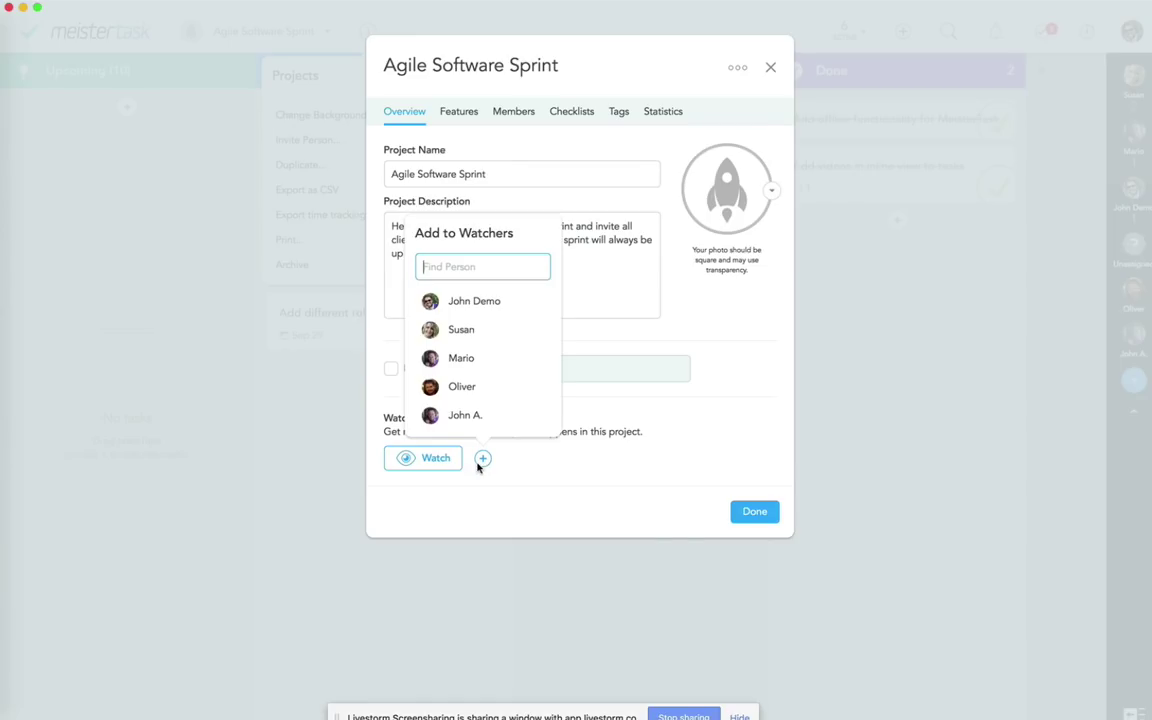
pyautogui.click(461, 389)
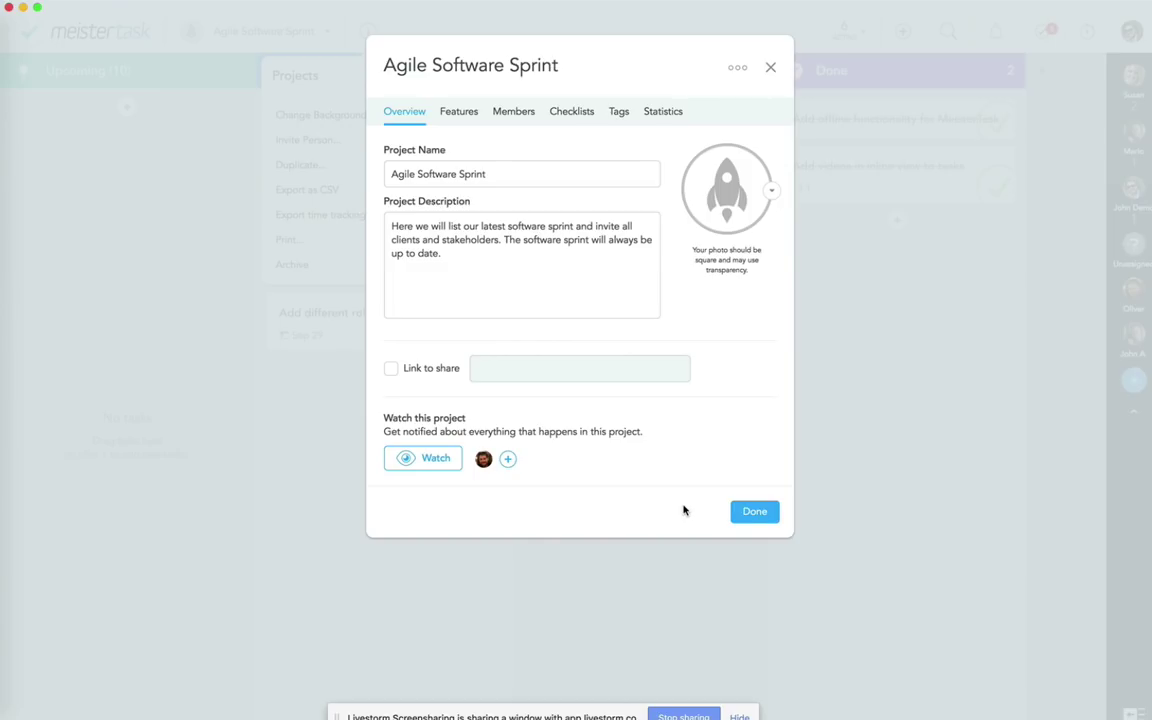
pyautogui.click(772, 523)
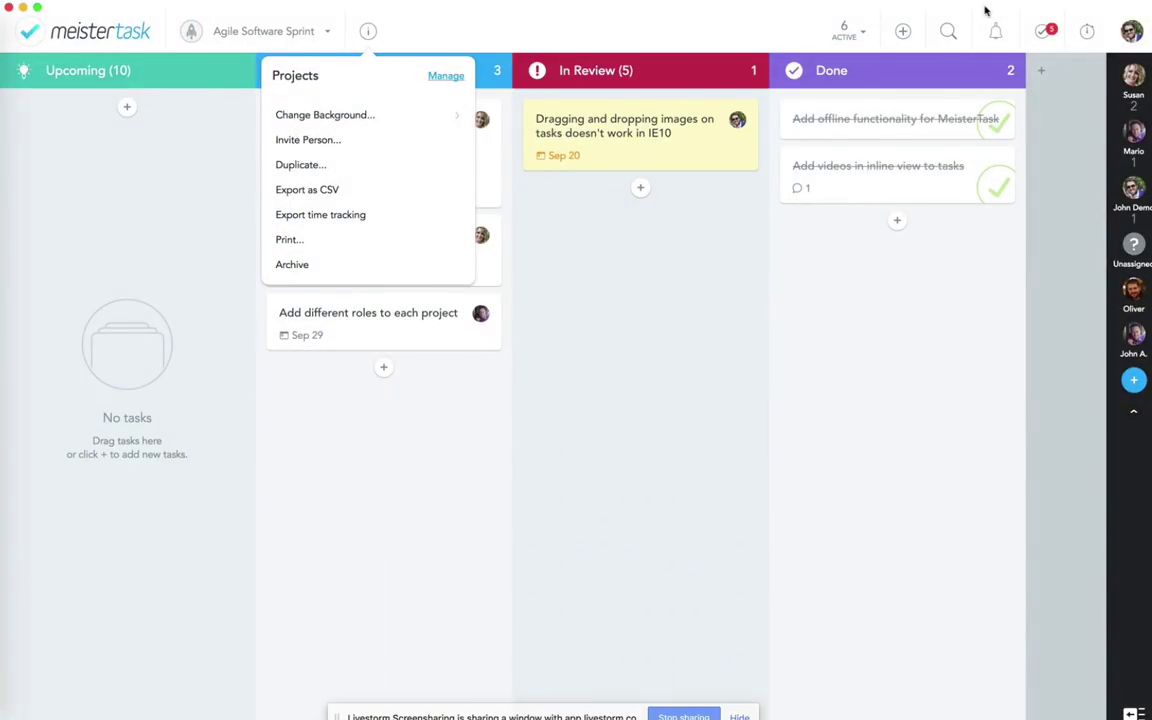
# Step: Review notifications, then show the Actions tab of the Upcoming section's settings
pyautogui.click(998, 32)
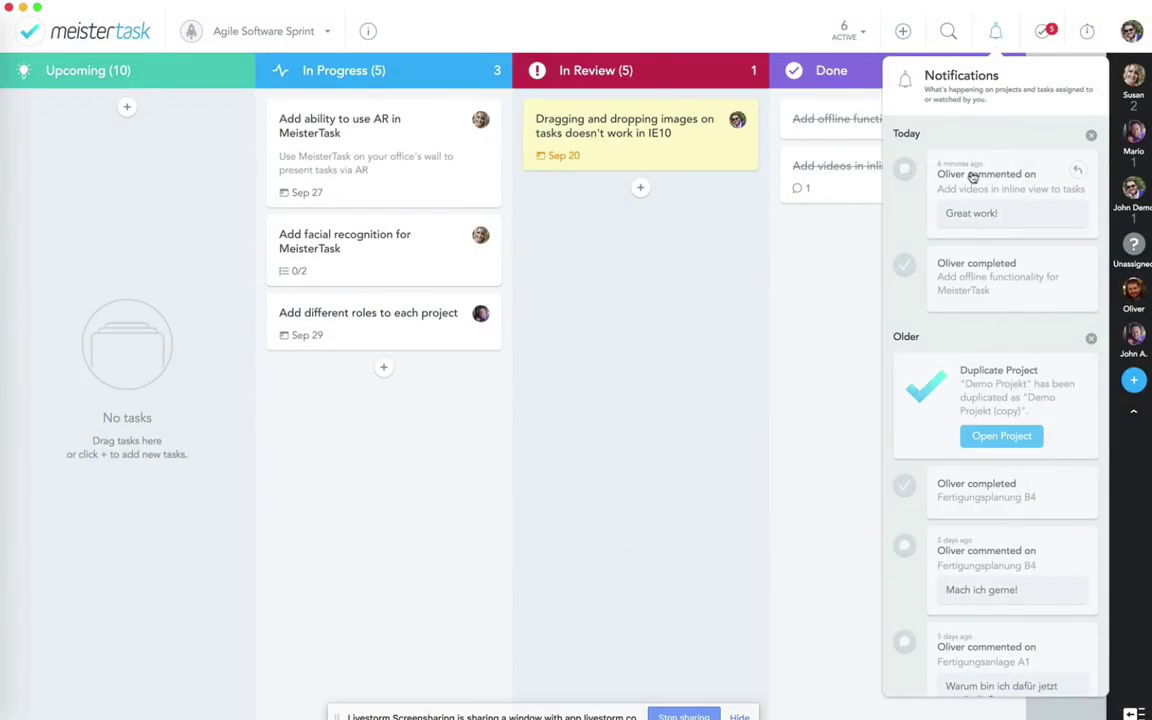
pyautogui.click(716, 361)
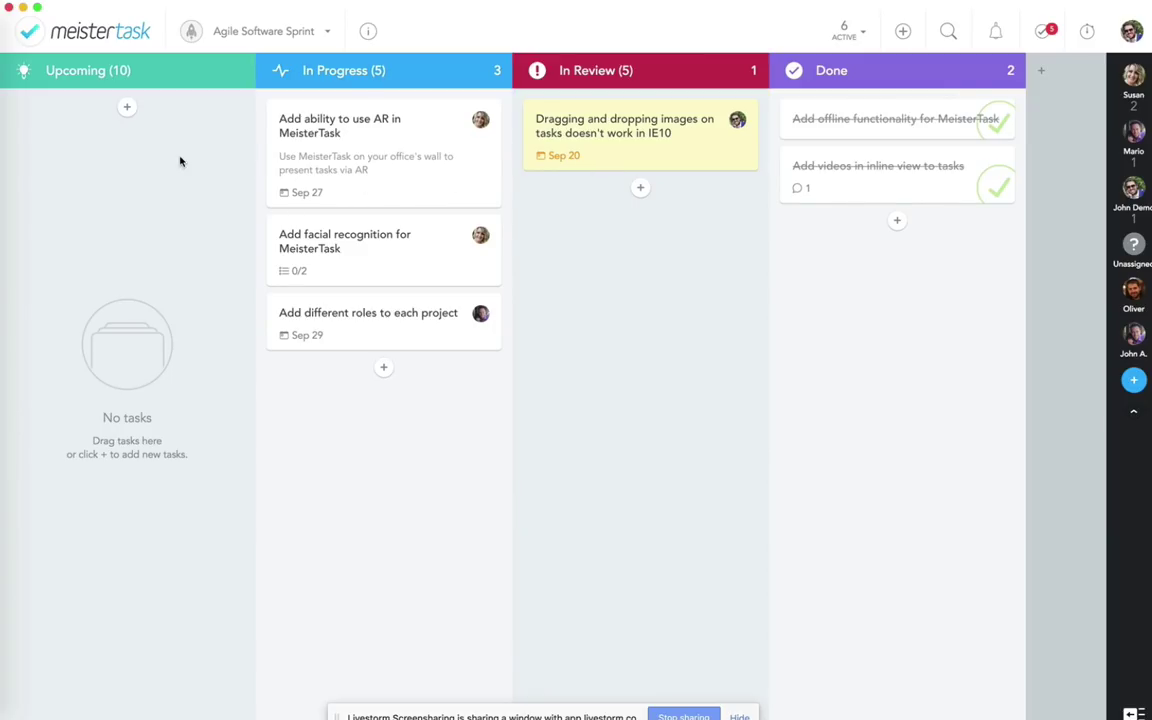
pyautogui.click(233, 74)
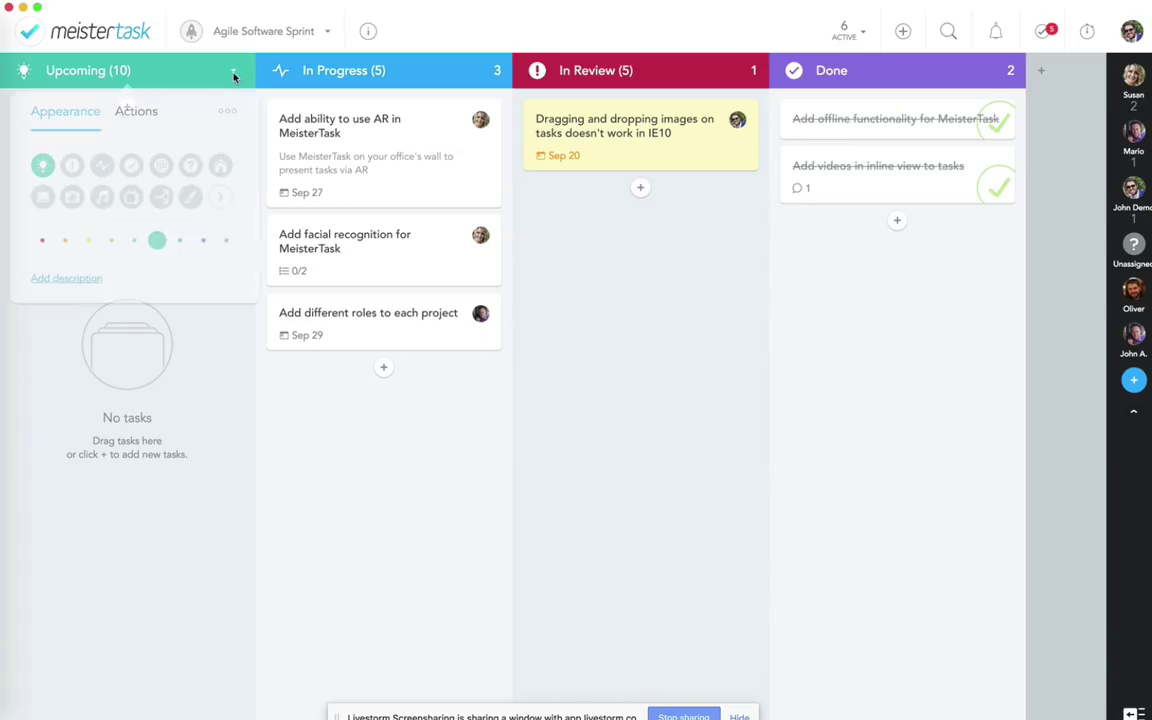
pyautogui.click(128, 119)
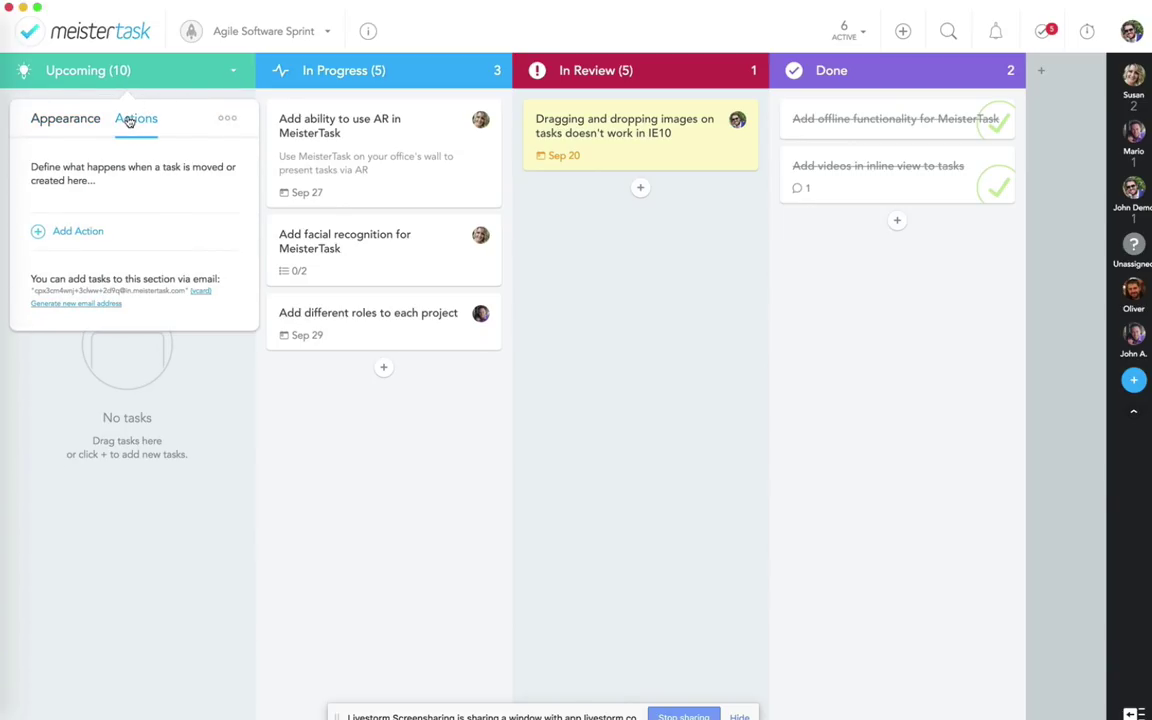
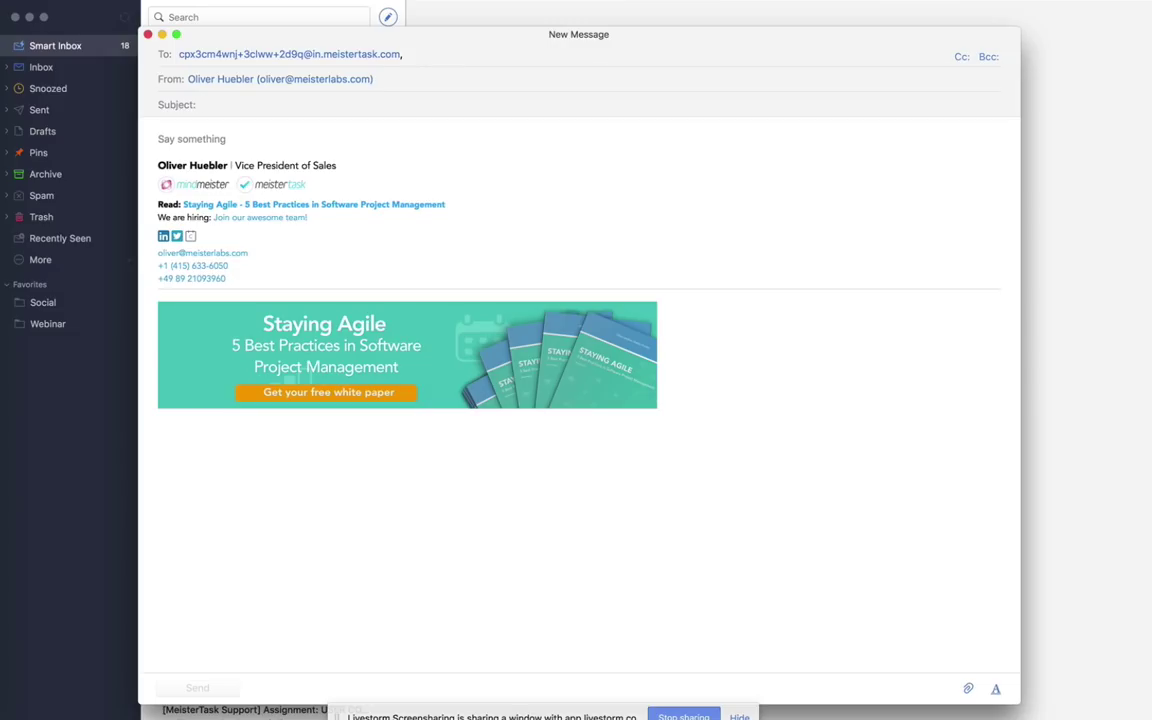
# Step: Write the email with subject 'Support for VR' and body 'Please add this', keeping the default signature
pyautogui.write('Support')
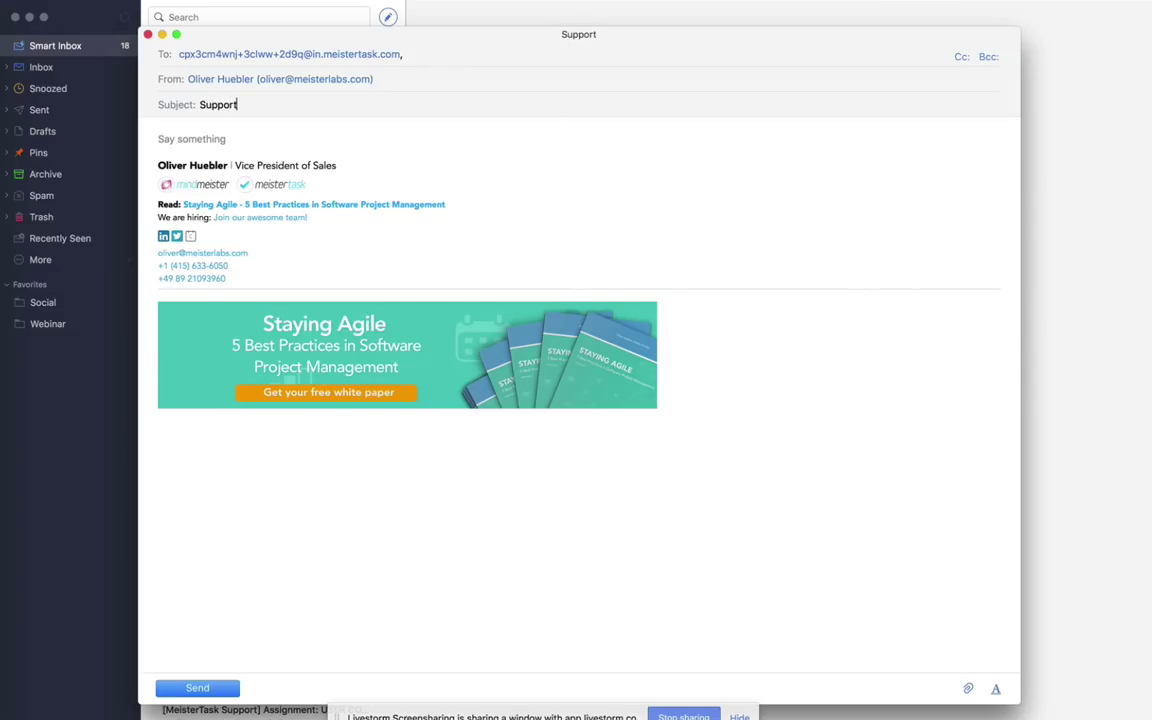
pyautogui.write(' for VR')
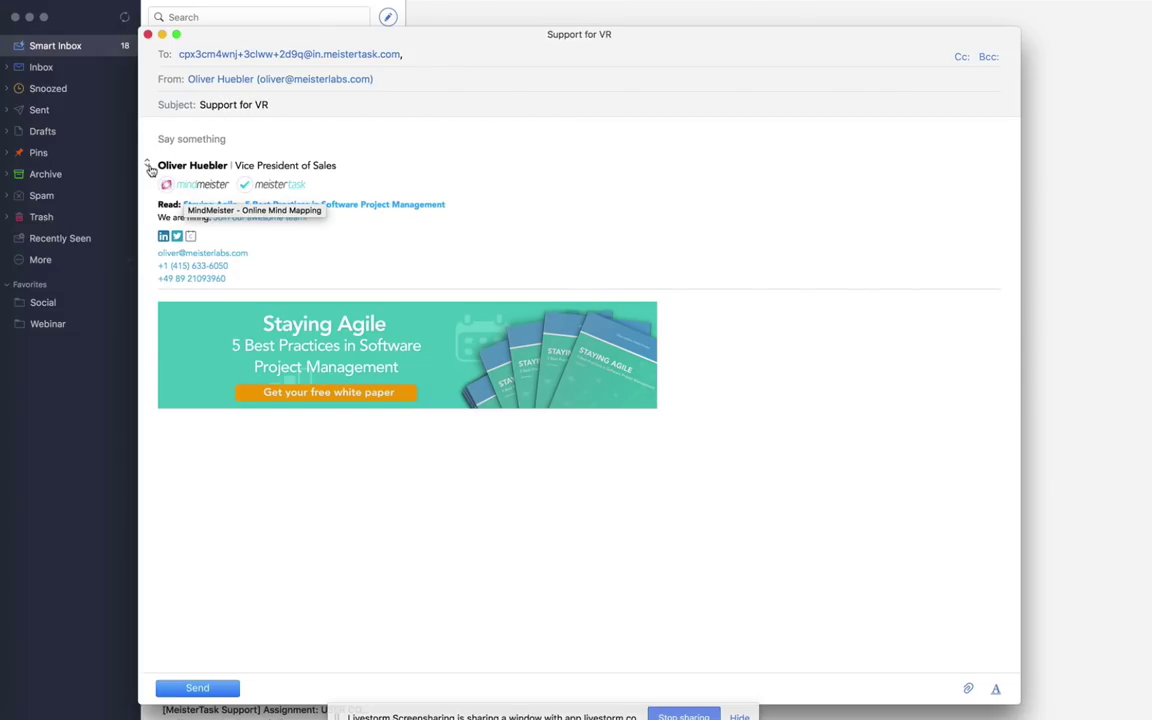
pyautogui.click(148, 165)
pyautogui.click(160, 183)
pyautogui.write('Please add this')
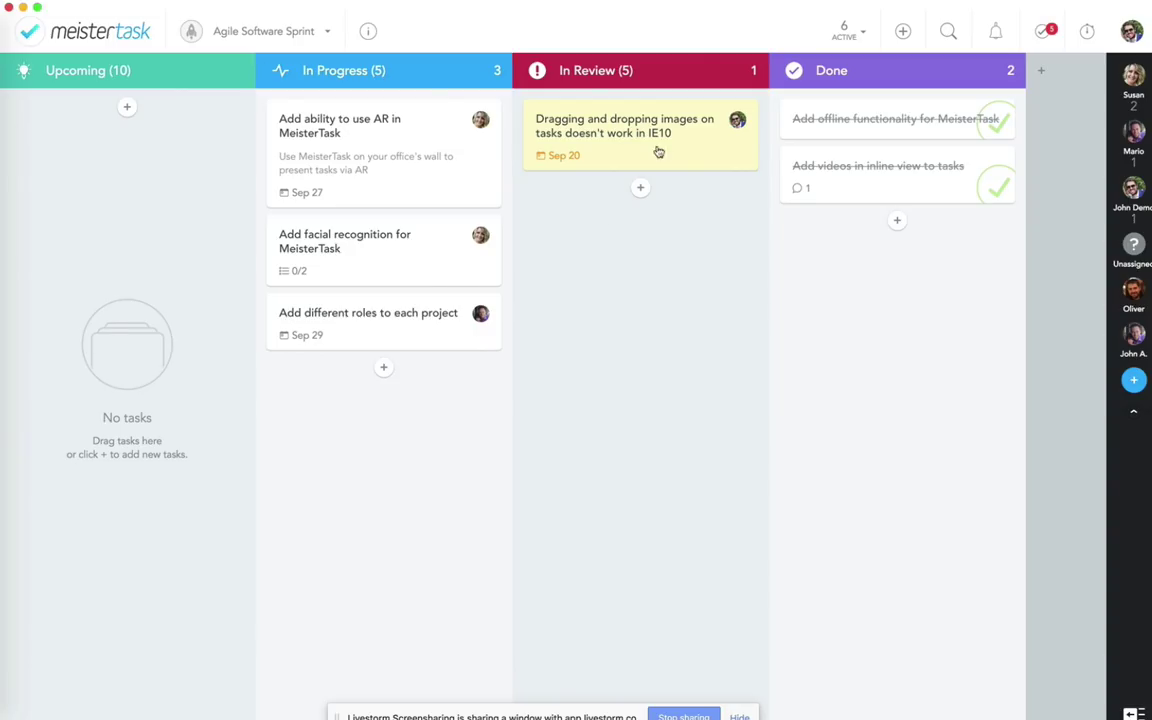
# Step: Review the In Review section's automated actions, then close its settings
pyautogui.click(662, 68)
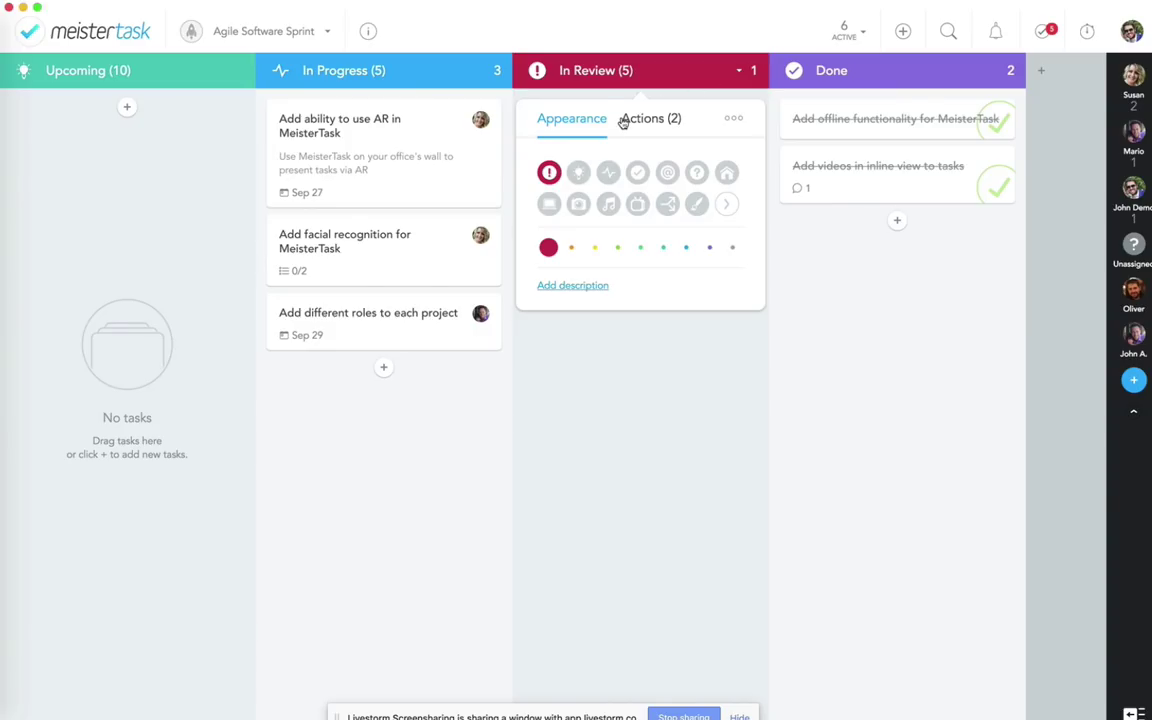
pyautogui.click(620, 118)
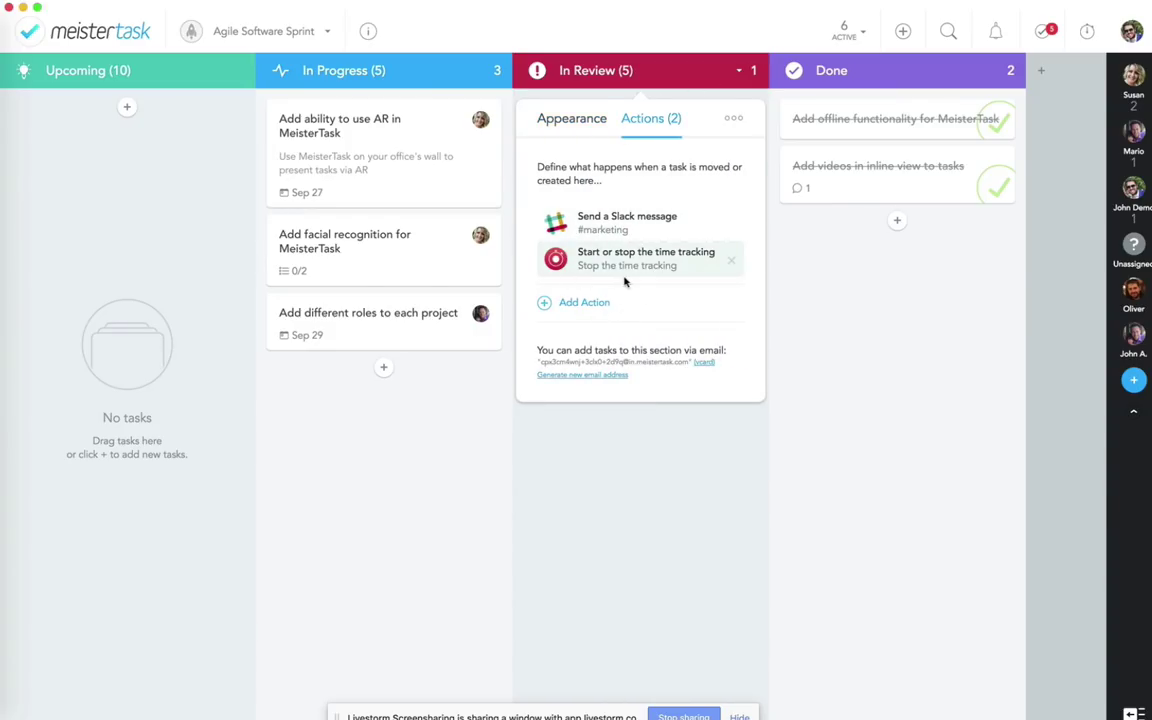
pyautogui.click(590, 479)
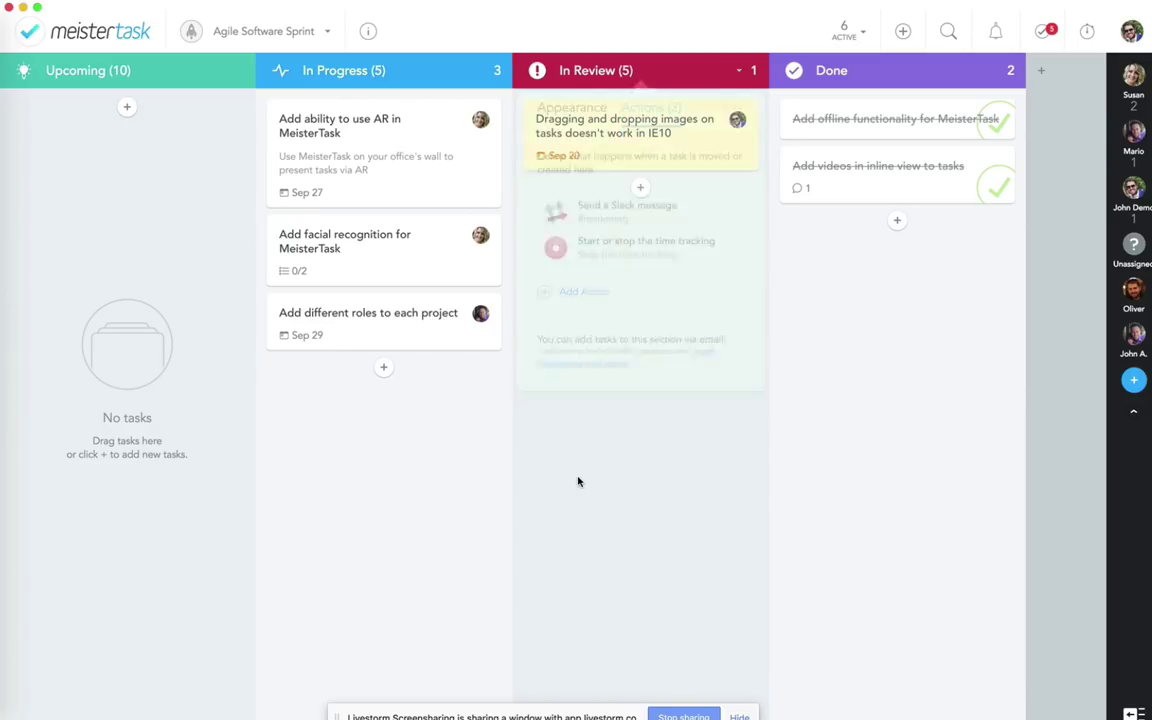
# Step: Show the Agile Software Sprint project settings on the Features tab
pyautogui.click(369, 32)
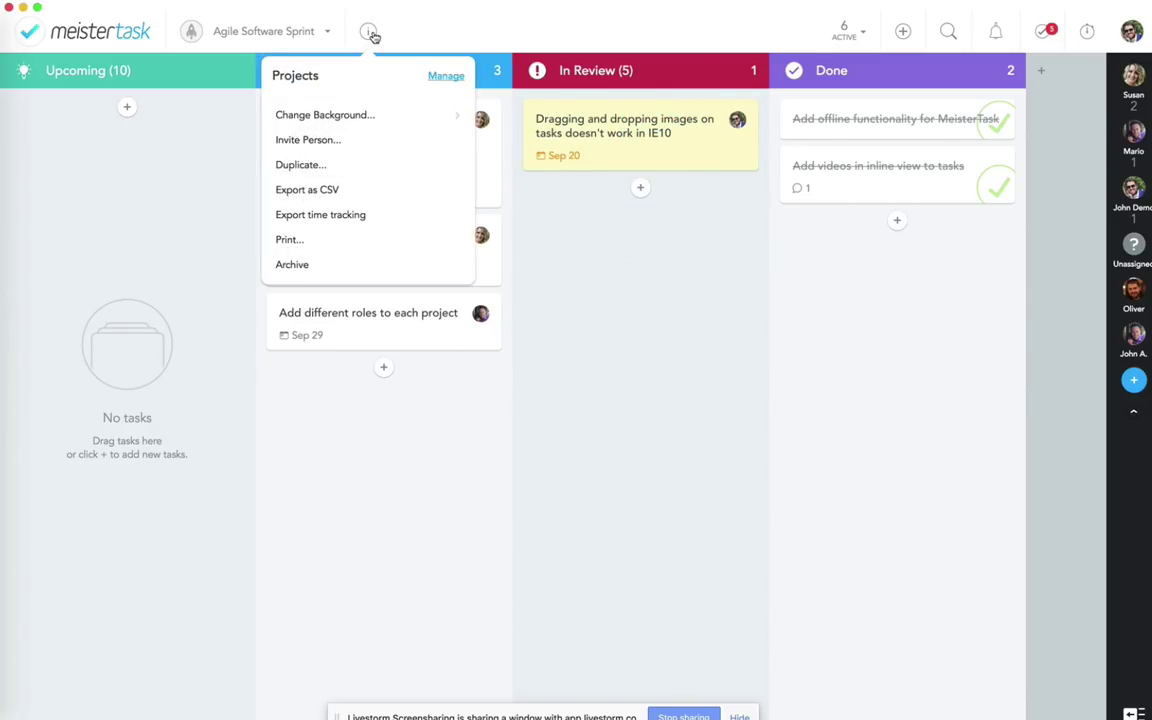
pyautogui.click(446, 78)
pyautogui.click(462, 114)
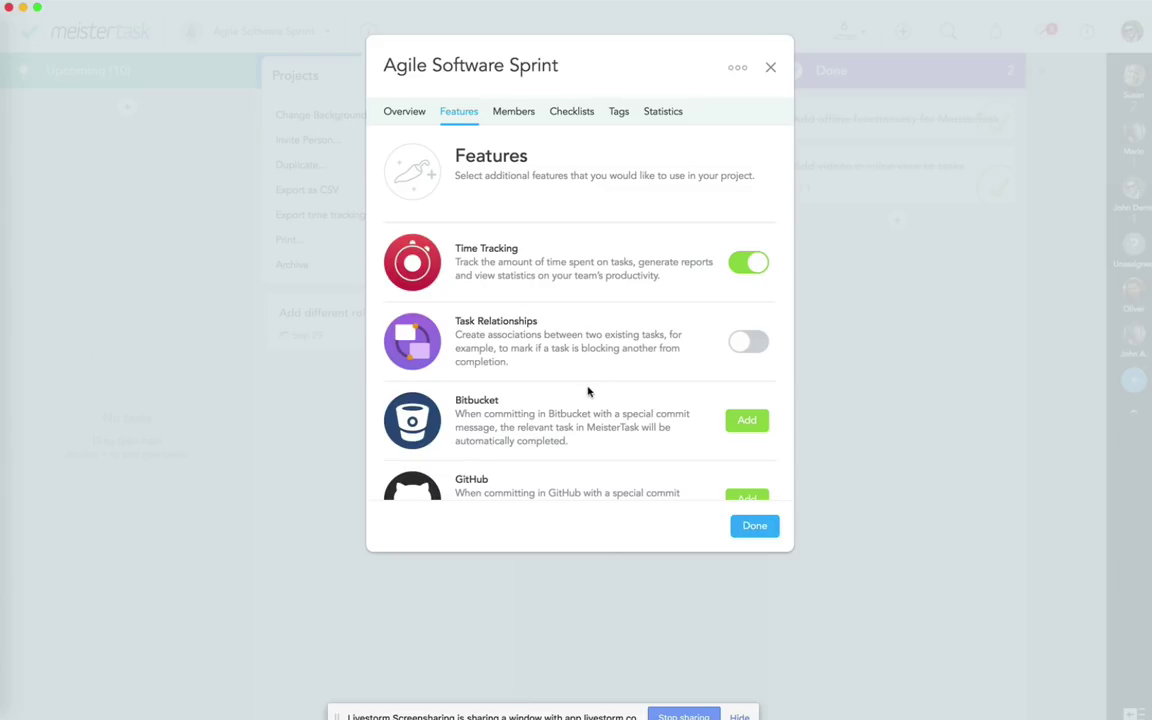
# Step: Look through the Features list with Time Tracking left on, then close settings and the Projects menu
pyautogui.scroll(-3, 588, 392)
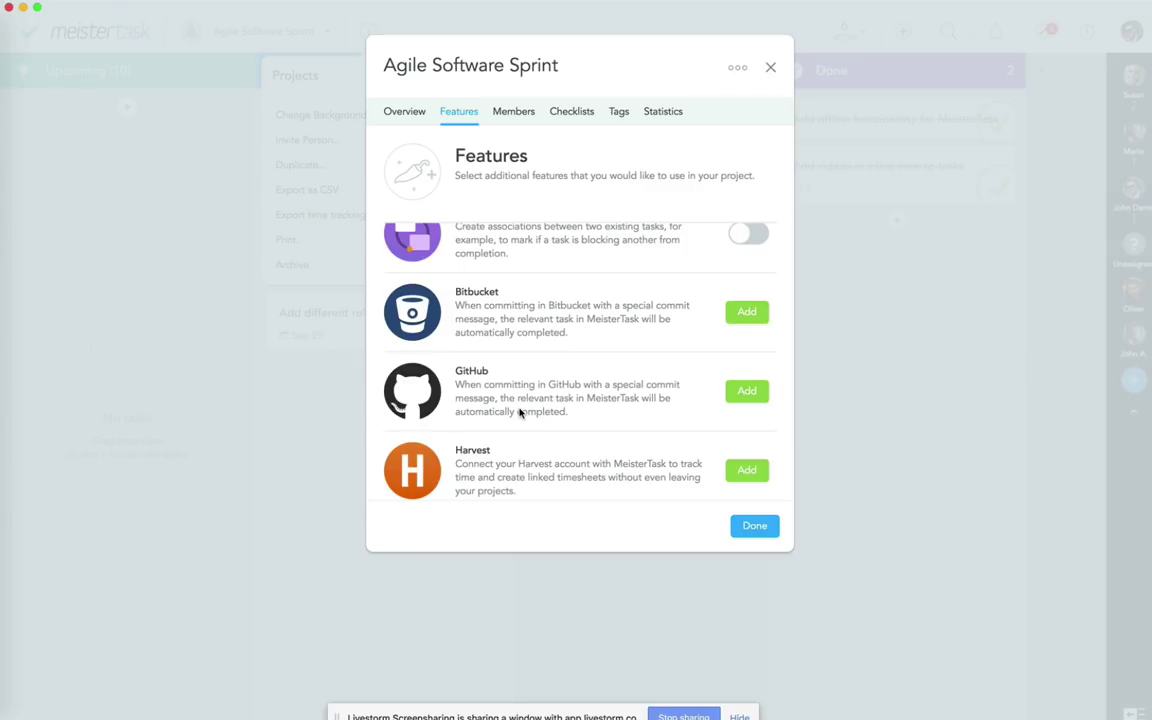
pyautogui.scroll(-3, 519, 411)
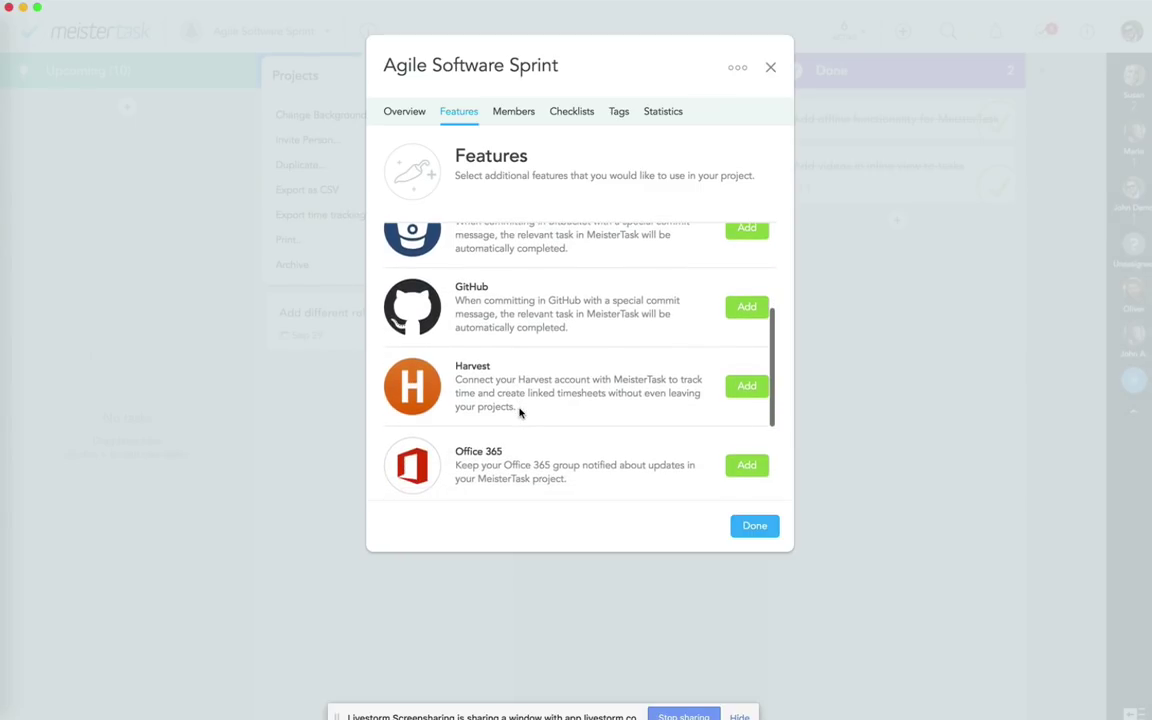
pyautogui.scroll(-3, 581, 403)
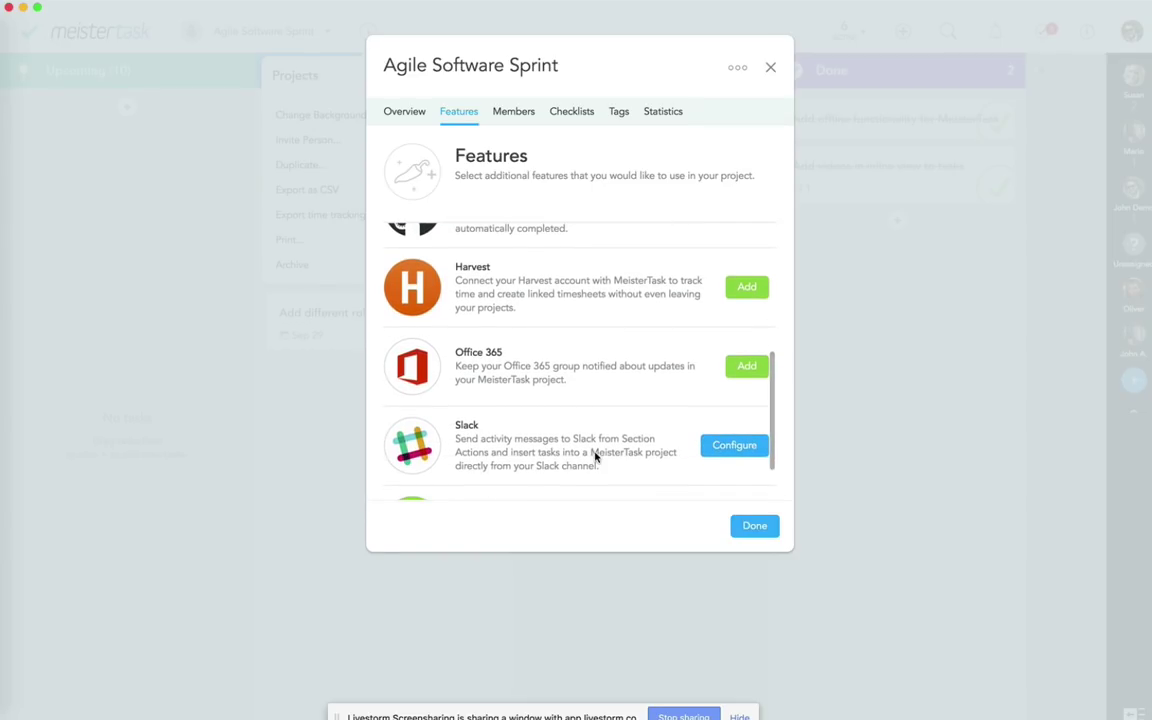
pyautogui.scroll(-2, 595, 457)
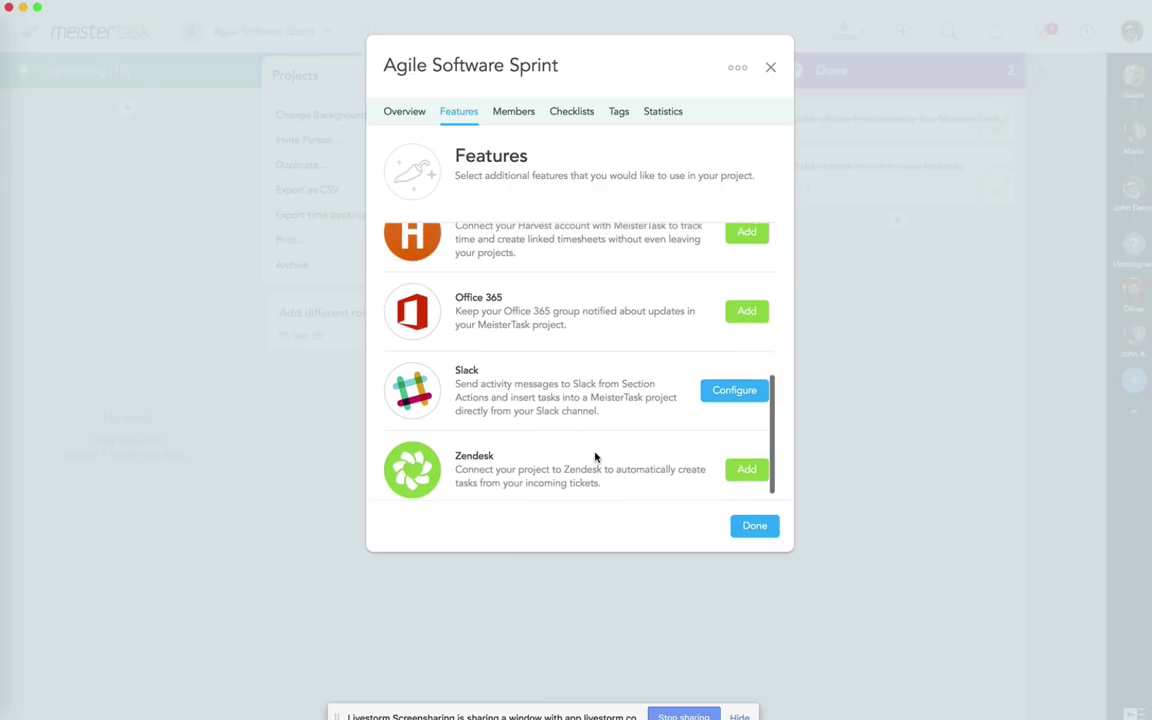
pyautogui.scroll(1, 586, 327)
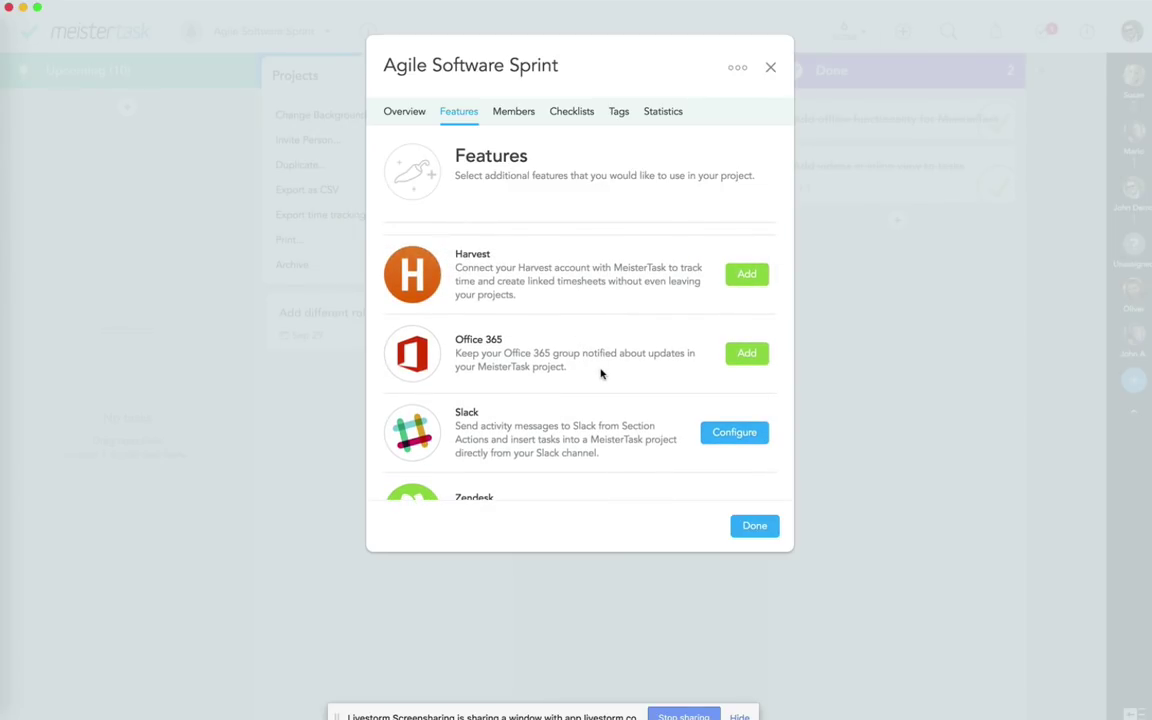
pyautogui.scroll(1, 612, 432)
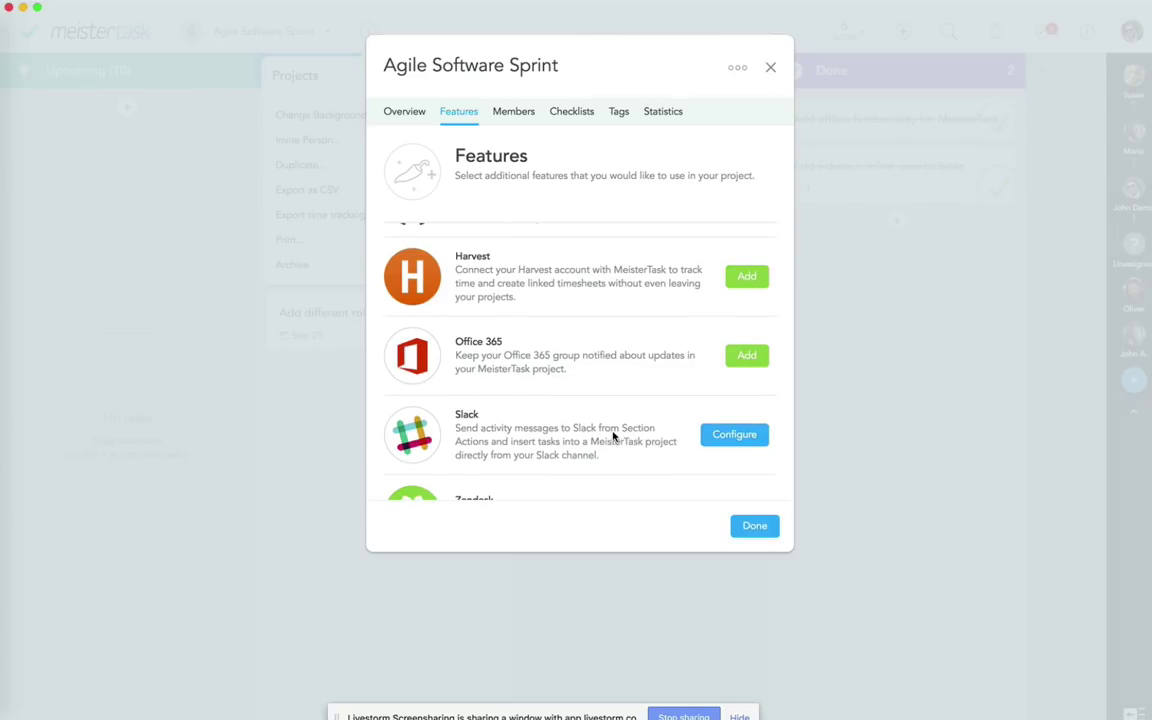
pyautogui.scroll(1, 613, 435)
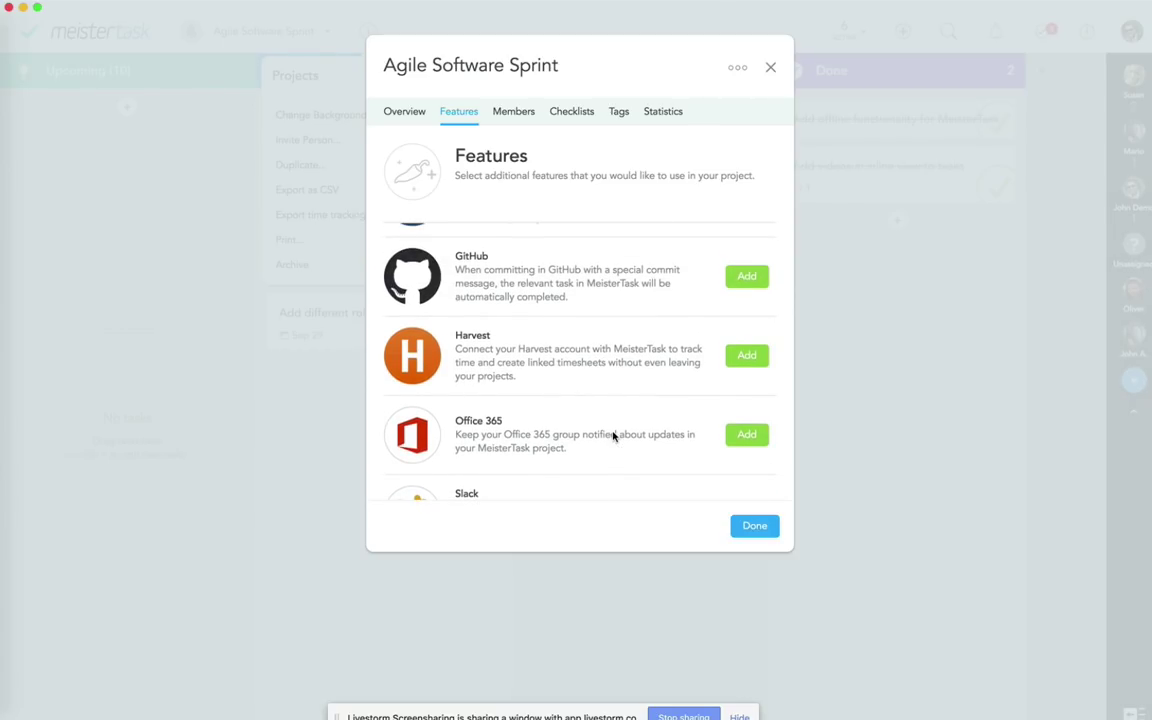
pyautogui.scroll(5, 613, 435)
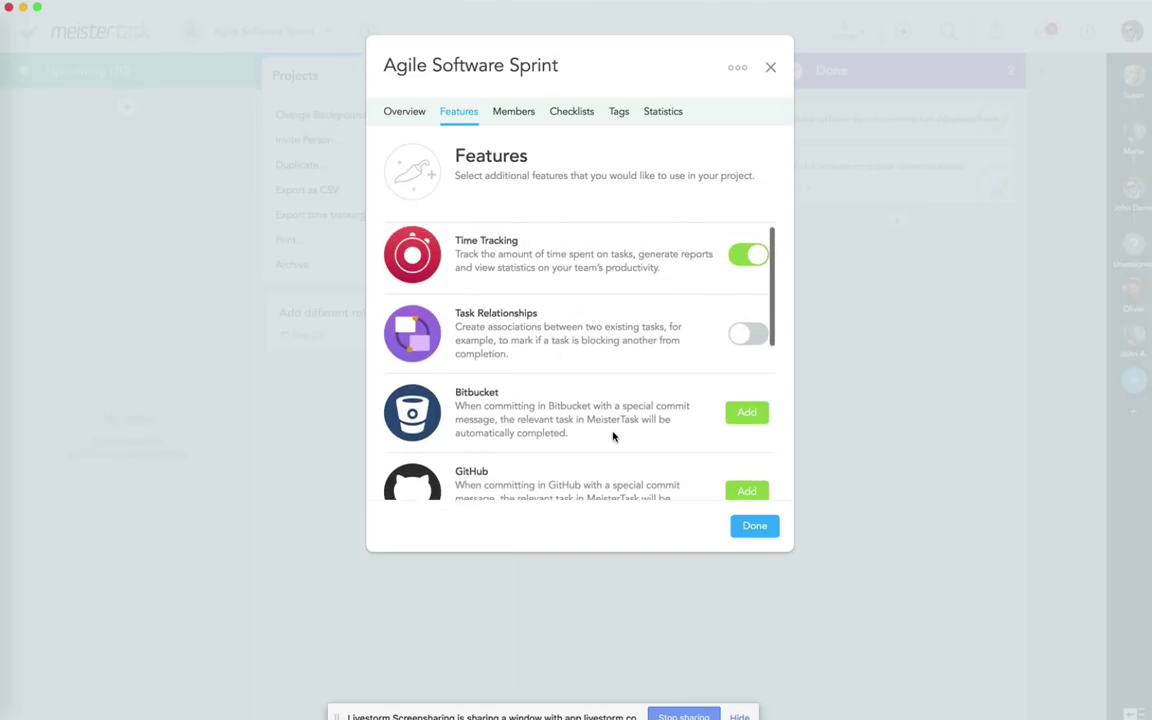
pyautogui.click(752, 528)
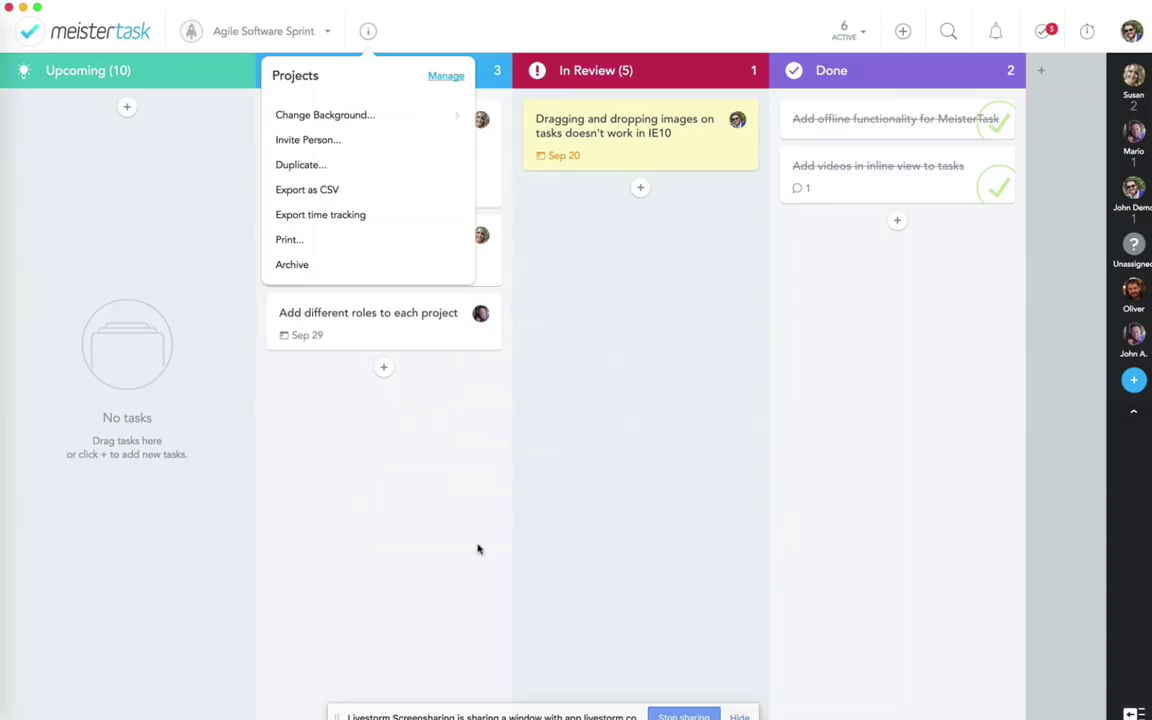
pyautogui.click(368, 504)
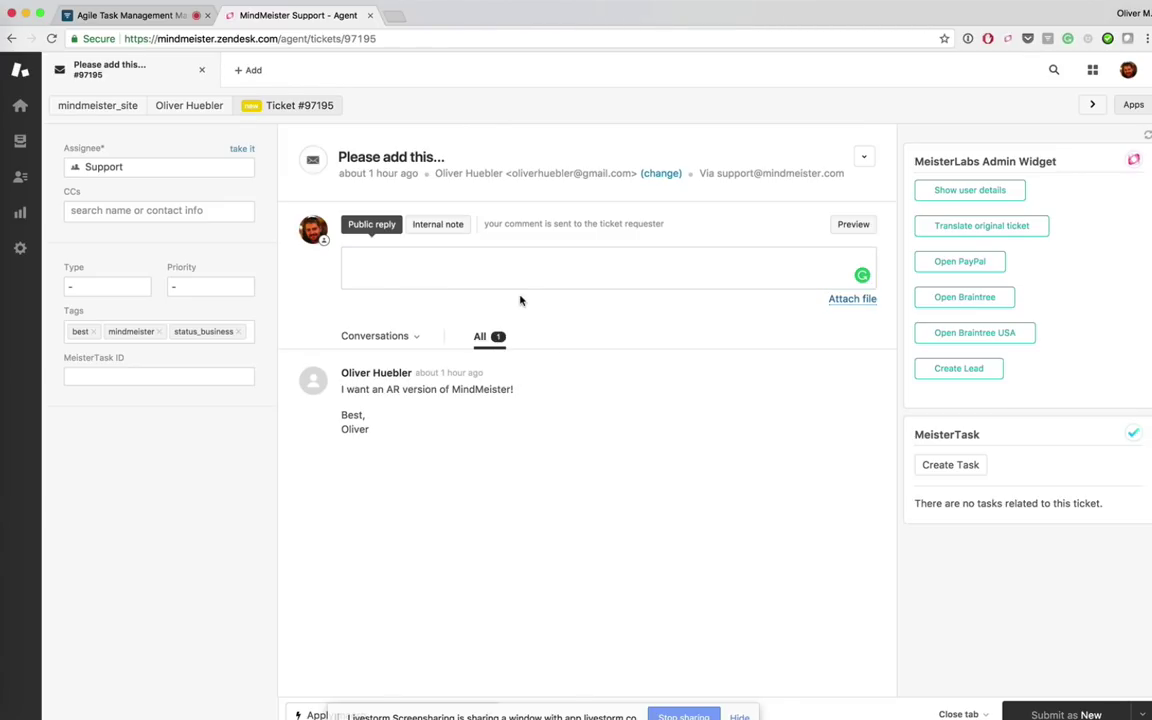
pyautogui.click(503, 271)
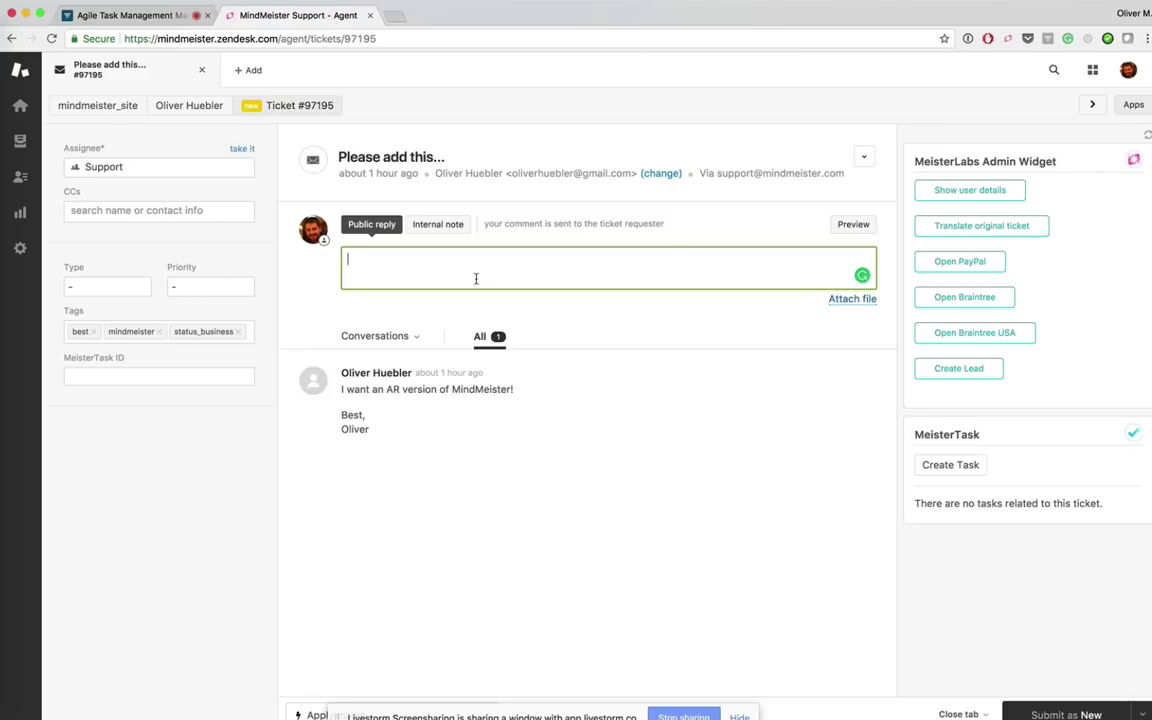
# Step: Create a MeisterTask task from the ticket, assigned to a team member, in the Tickets section
pyautogui.click(937, 465)
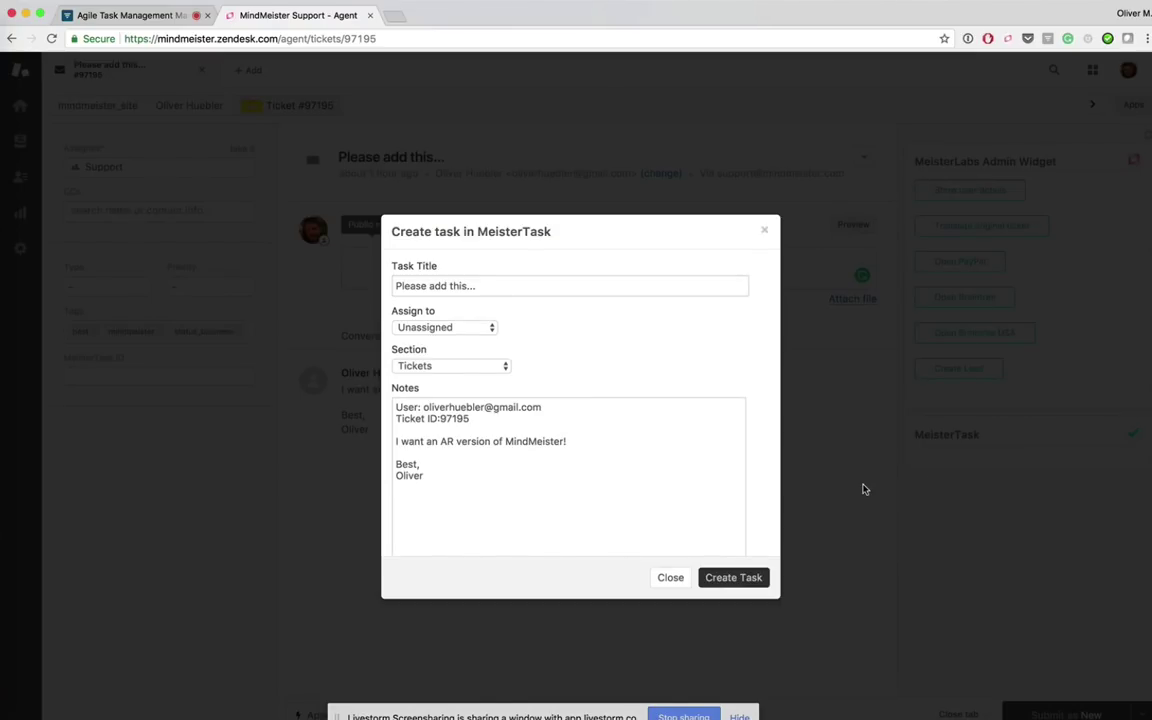
pyautogui.click(443, 329)
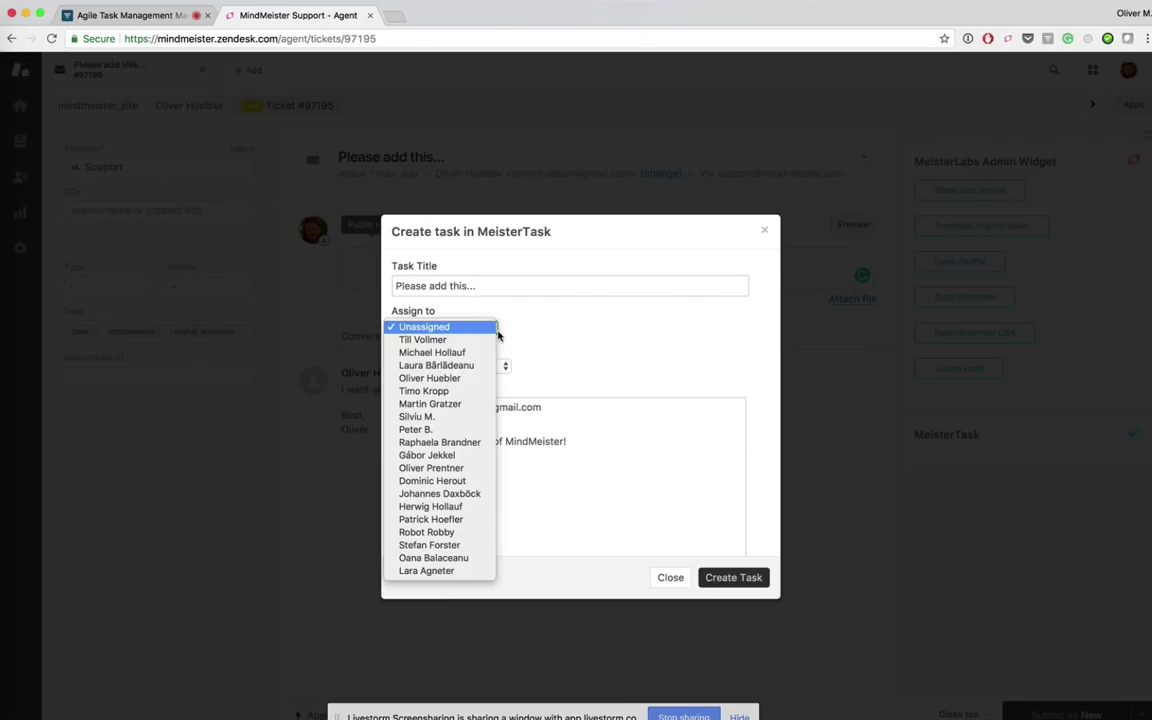
pyautogui.click(443, 381)
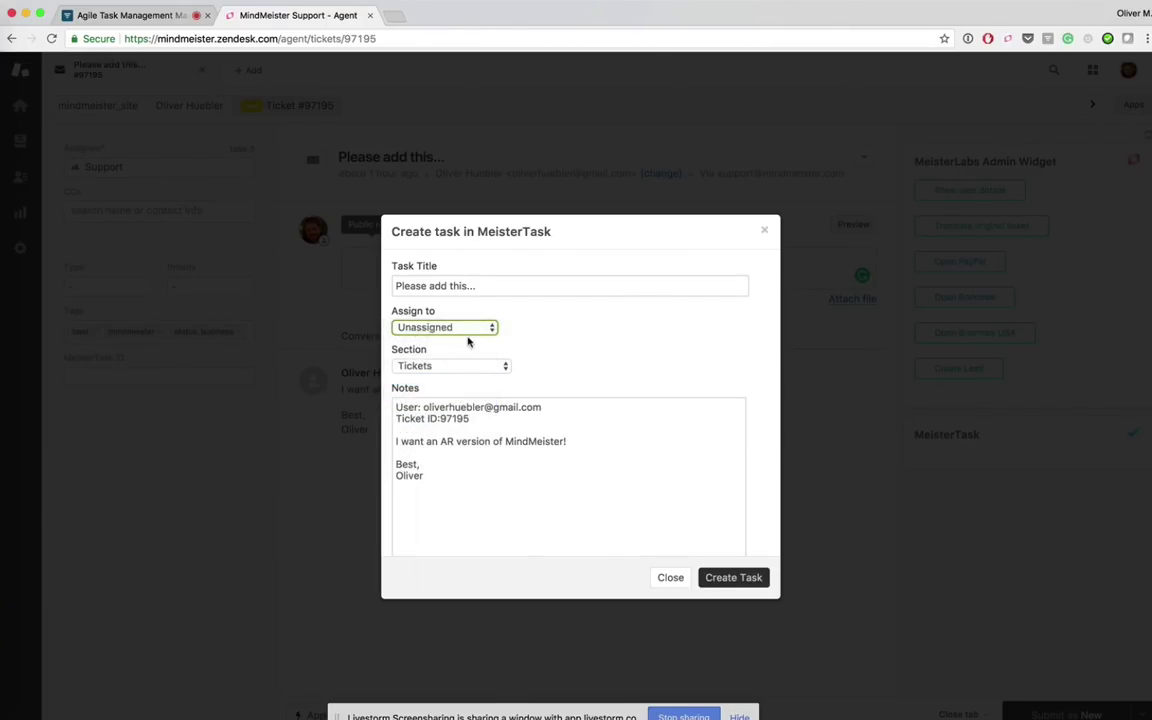
pyautogui.click(465, 367)
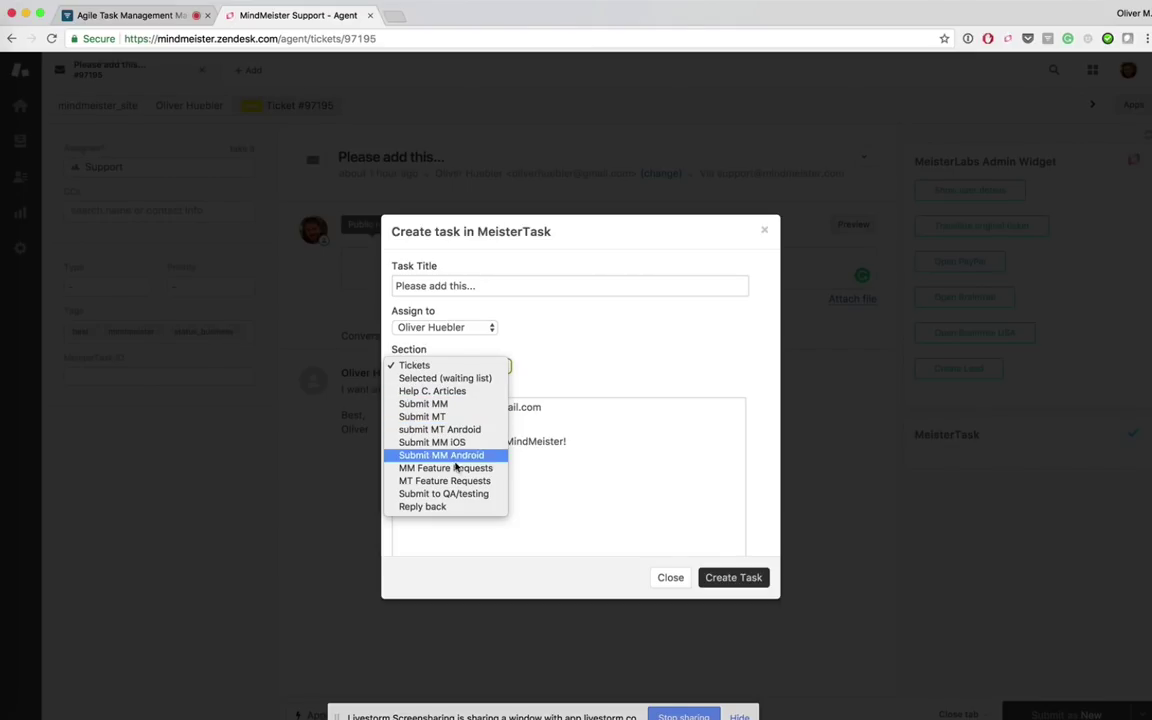
pyautogui.click(563, 351)
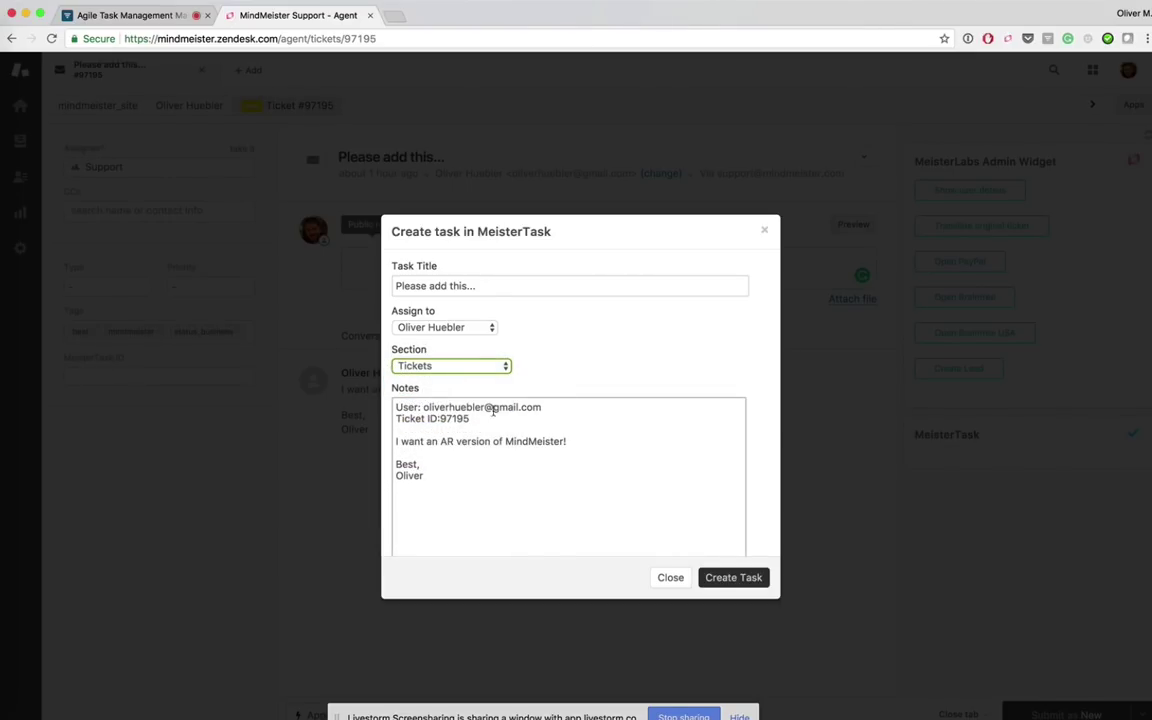
pyautogui.click(741, 579)
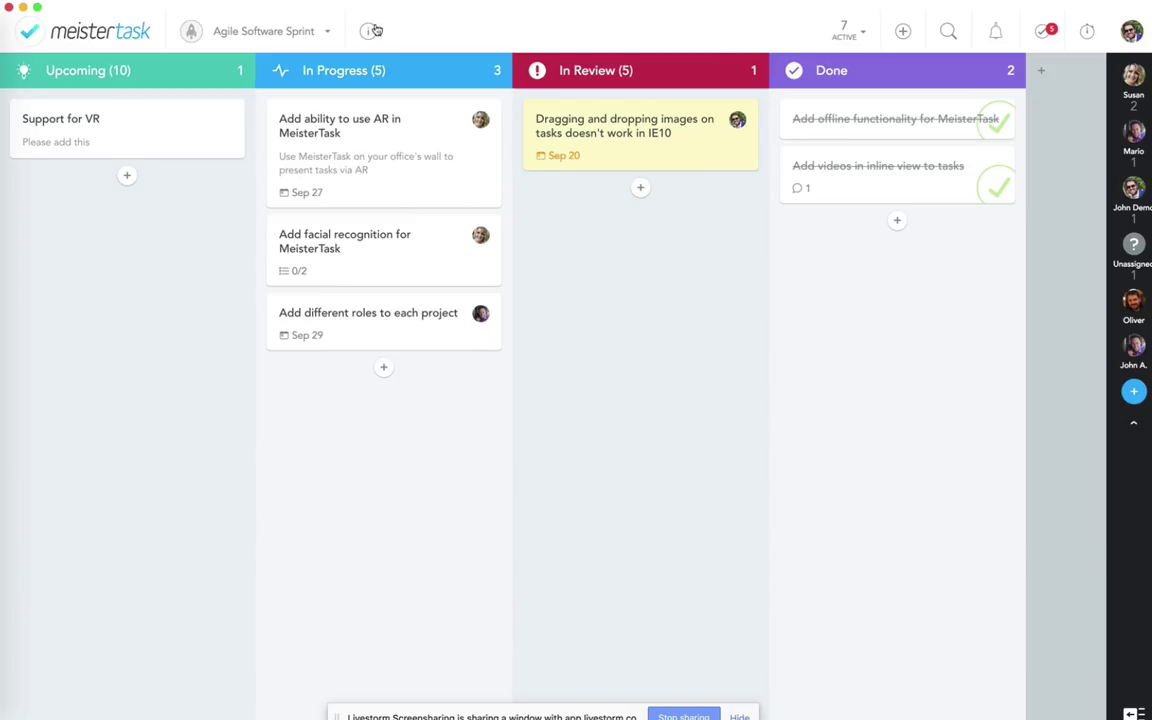
# Step: Reopen the project's Features settings, scroll the integrations list, and close with Done
pyautogui.click(329, 31)
pyautogui.click(446, 75)
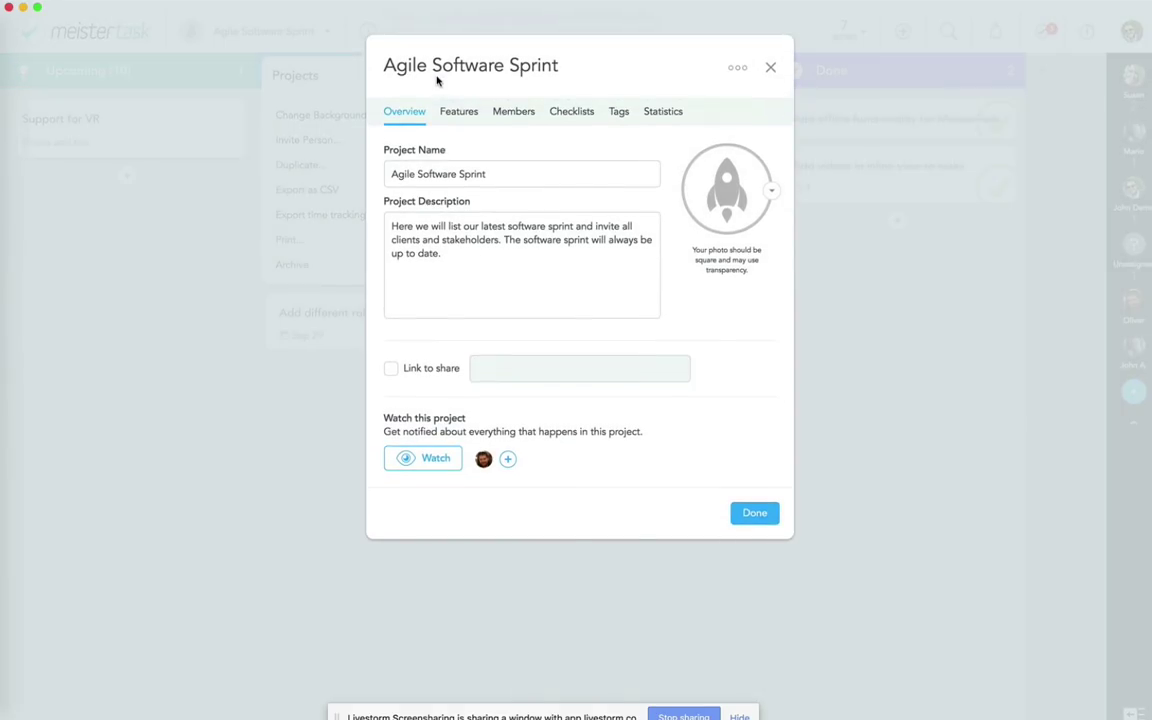
pyautogui.click(451, 113)
pyautogui.scroll(-5, 571, 437)
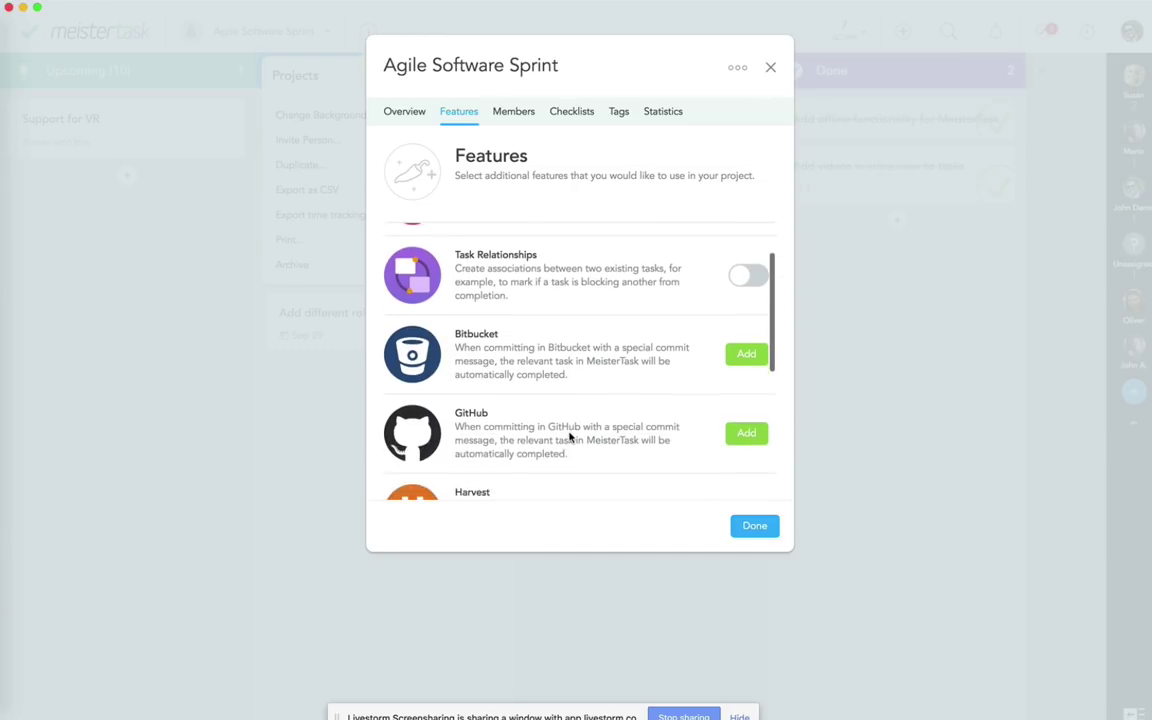
pyautogui.scroll(-3, 571, 437)
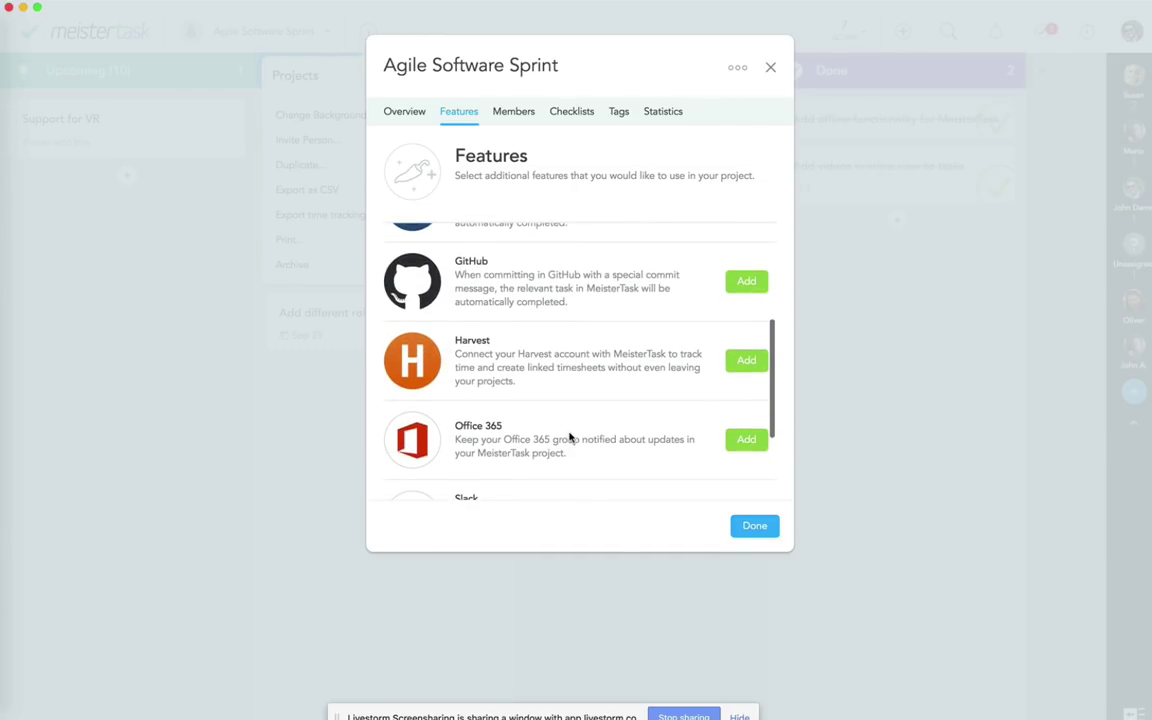
pyautogui.scroll(1, 570, 437)
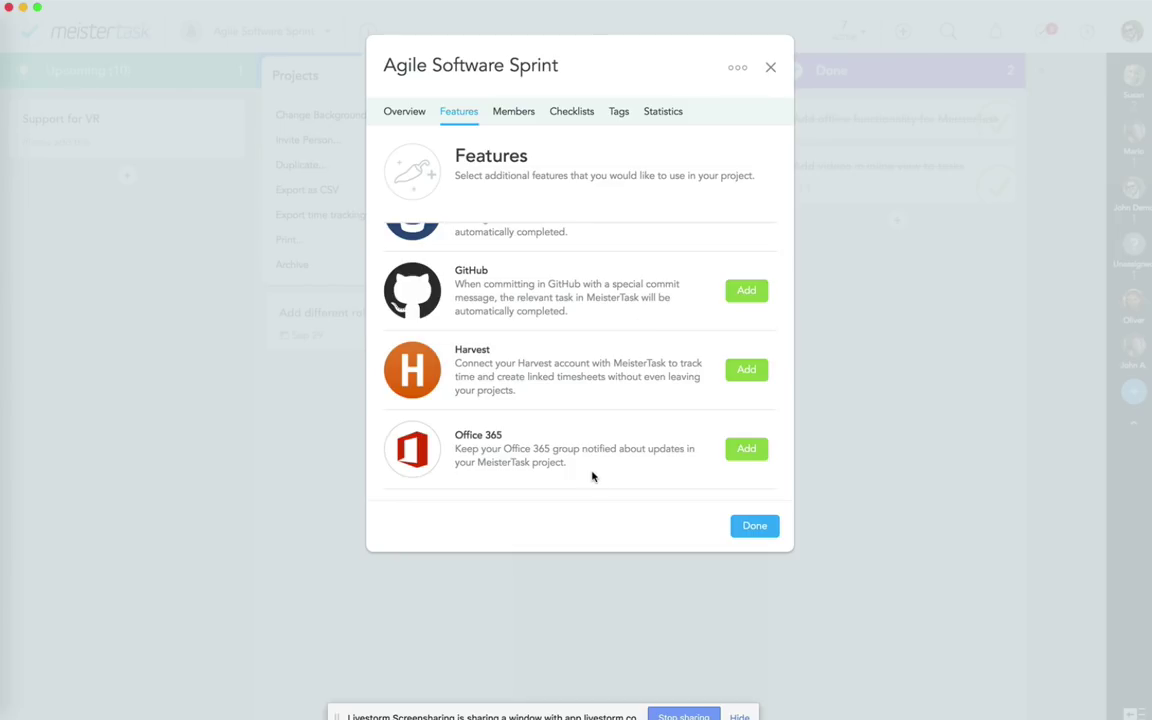
pyautogui.click(745, 531)
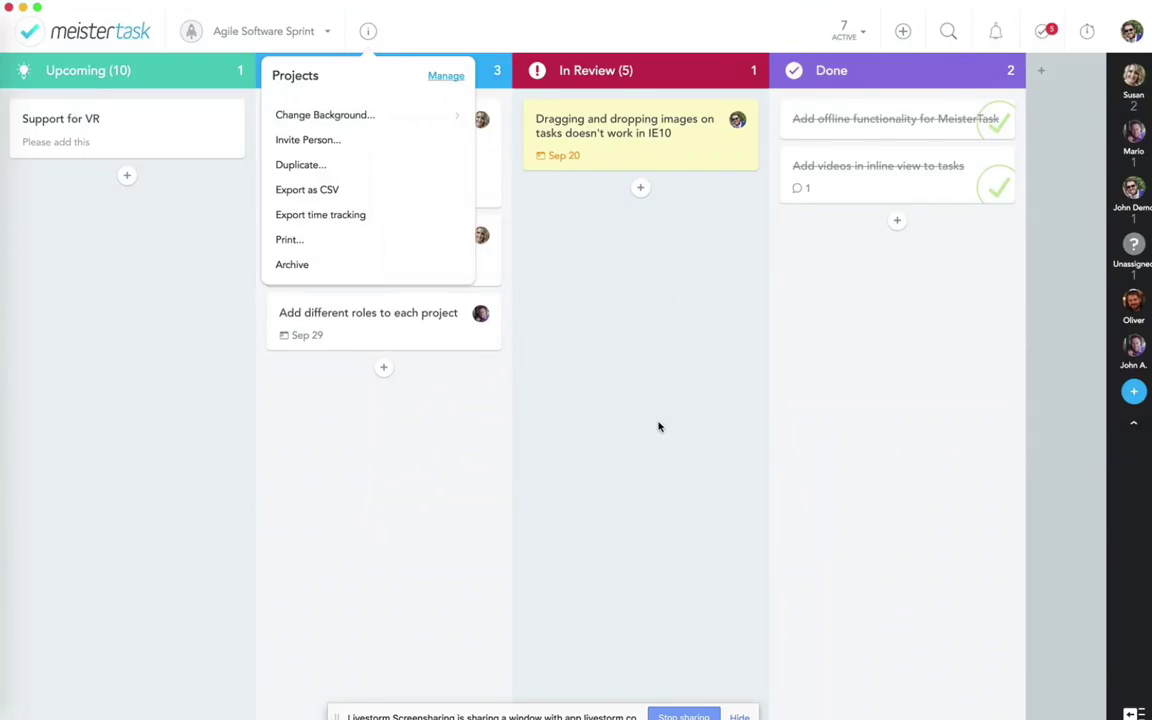
pyautogui.click(594, 385)
pyautogui.click(738, 75)
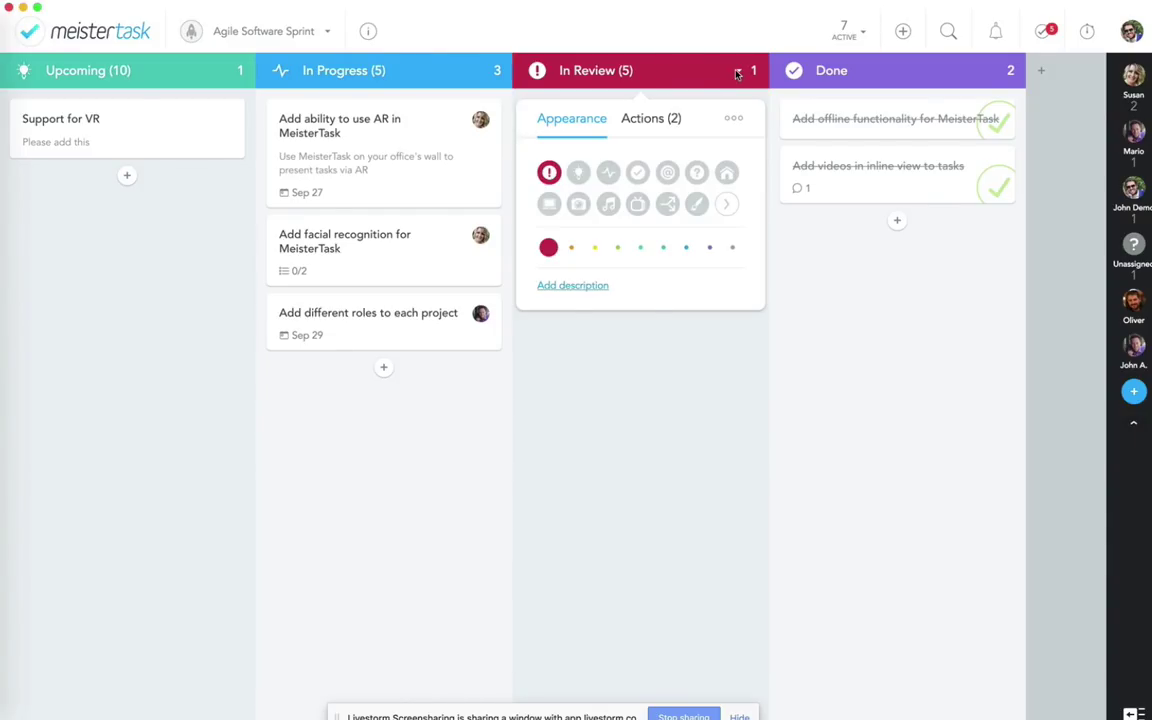
pyautogui.click(651, 119)
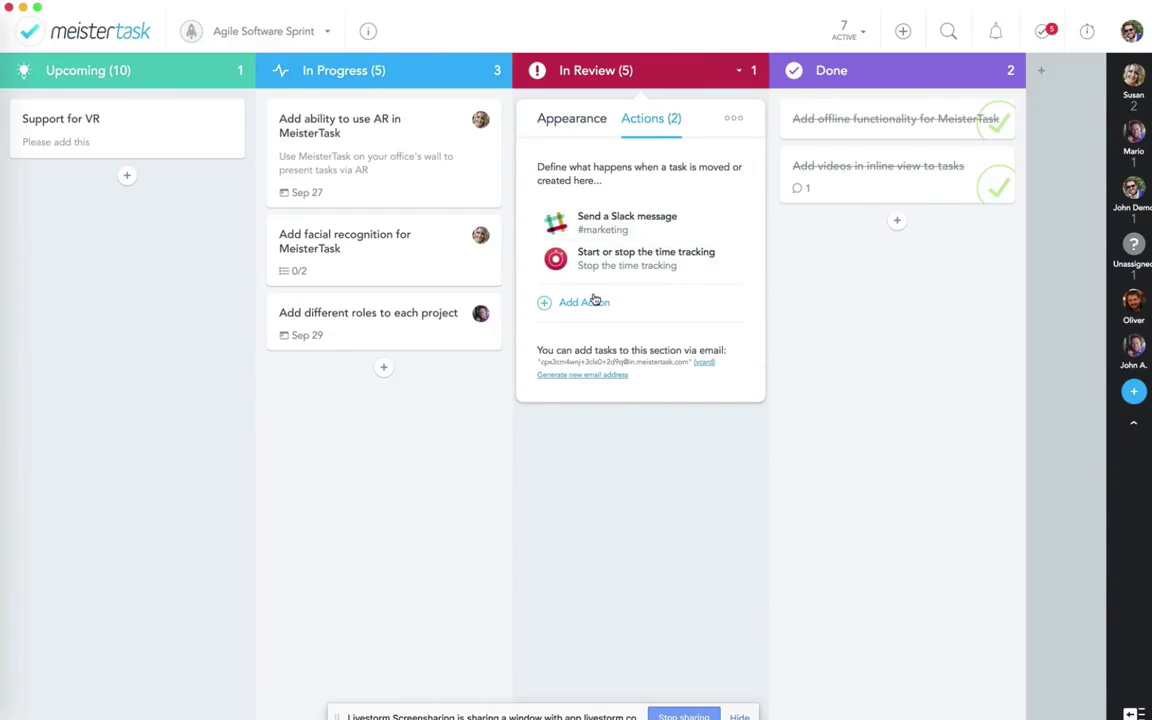
pyautogui.click(589, 314)
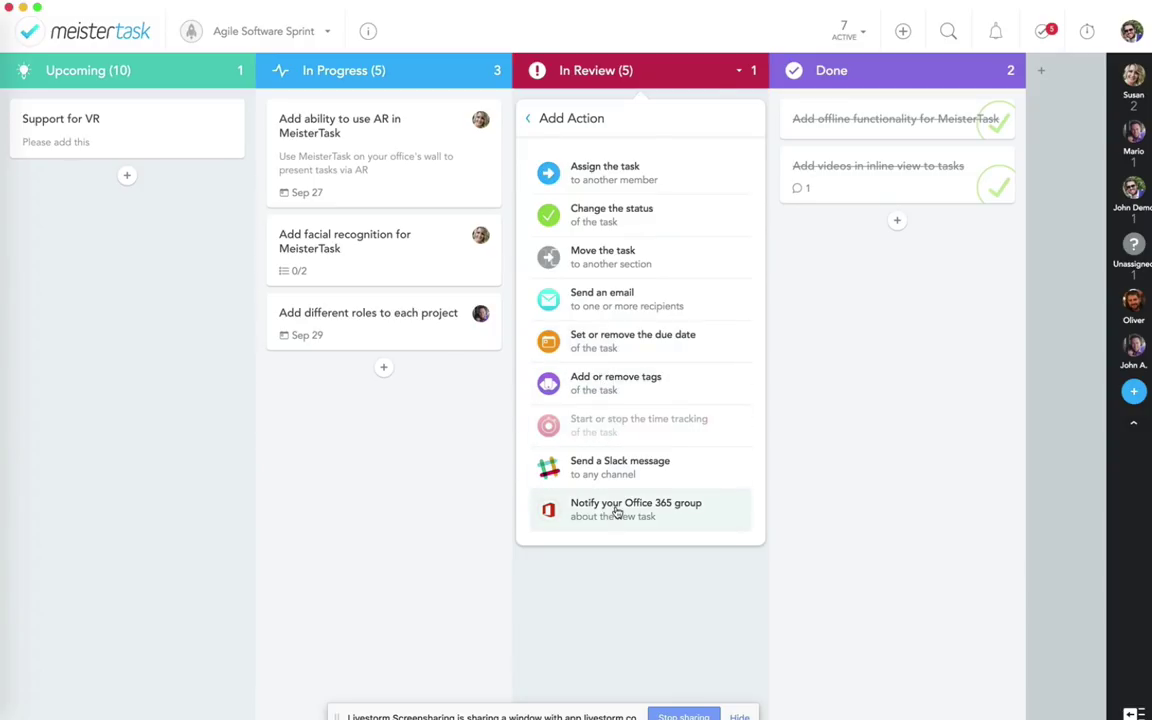
pyautogui.click(657, 579)
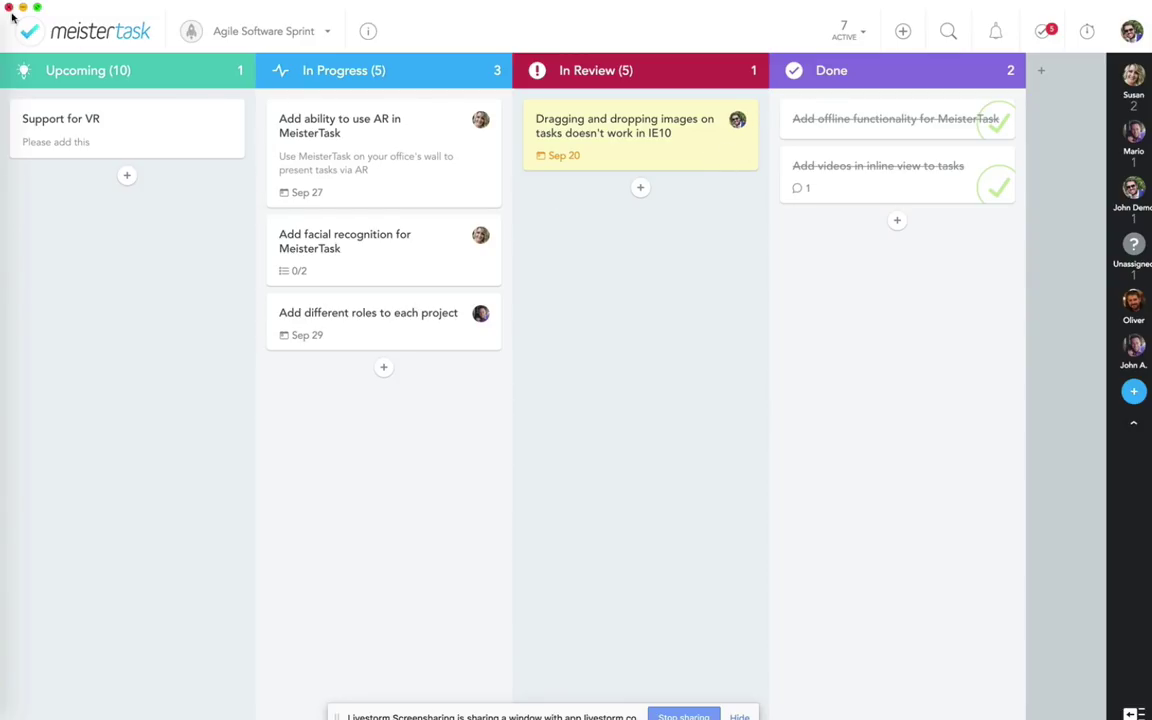
# Step: Go to the dashboard and scroll through My Tasks, showing 19 in All My Tasks
pyautogui.click(44, 32)
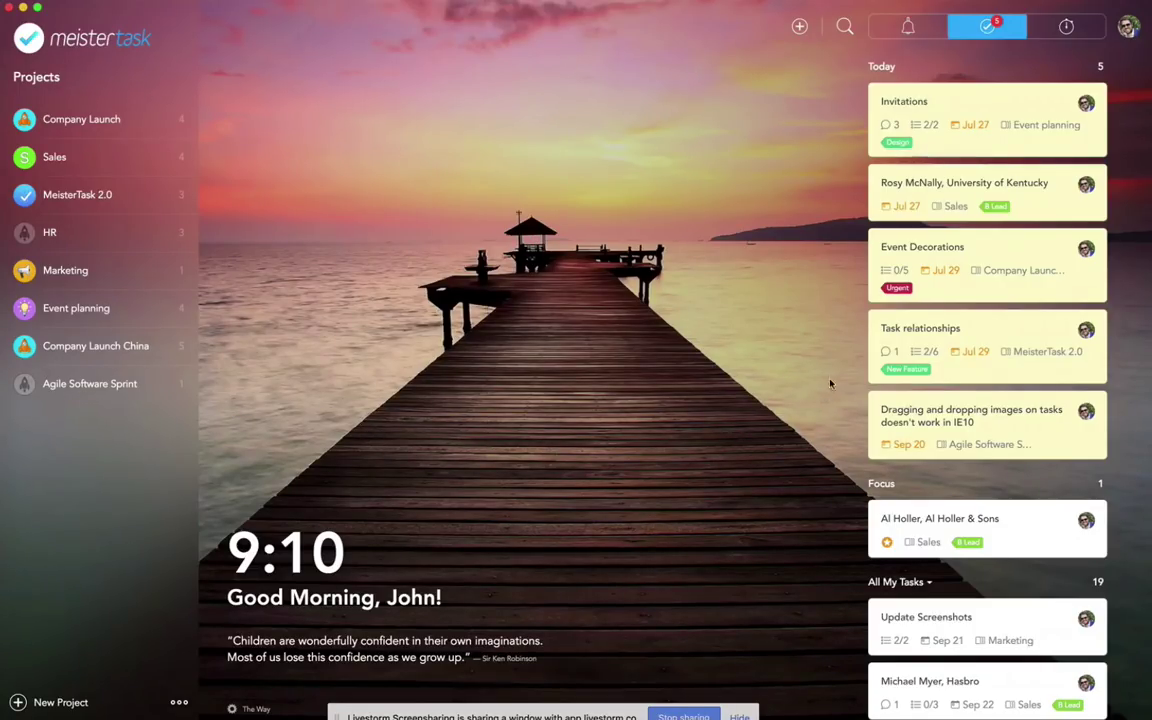
pyautogui.scroll(-3, 968, 361)
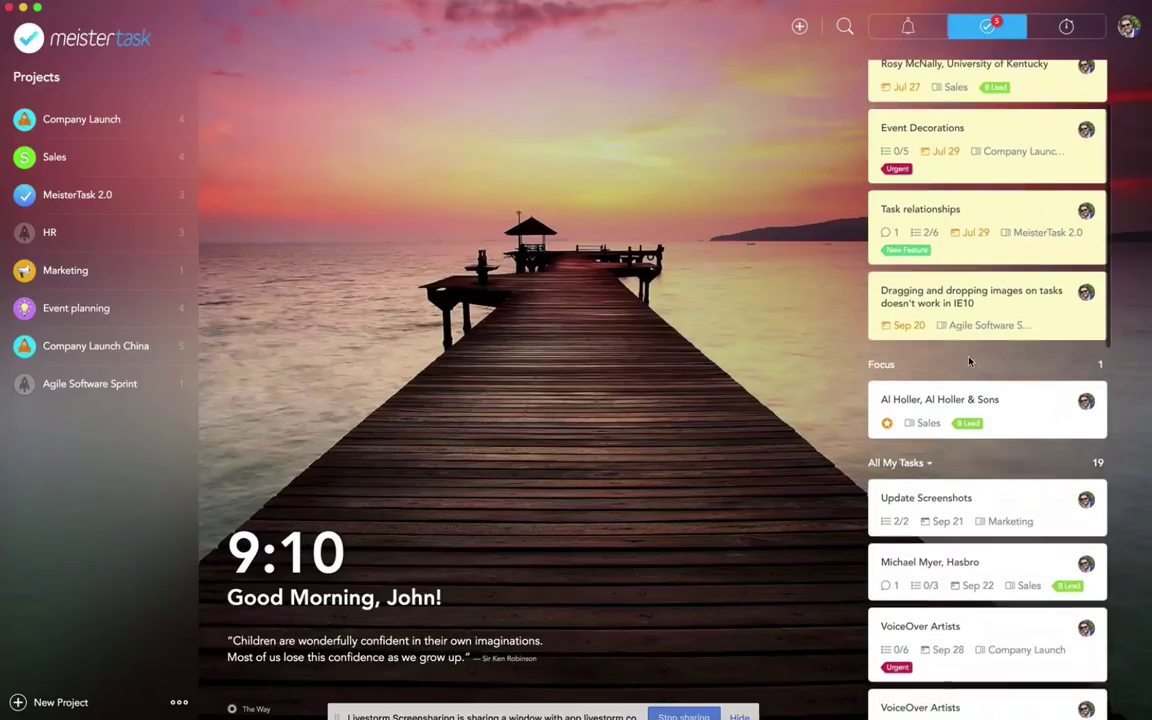
pyautogui.scroll(-10, 968, 361)
pyautogui.scroll(3, 1000, 494)
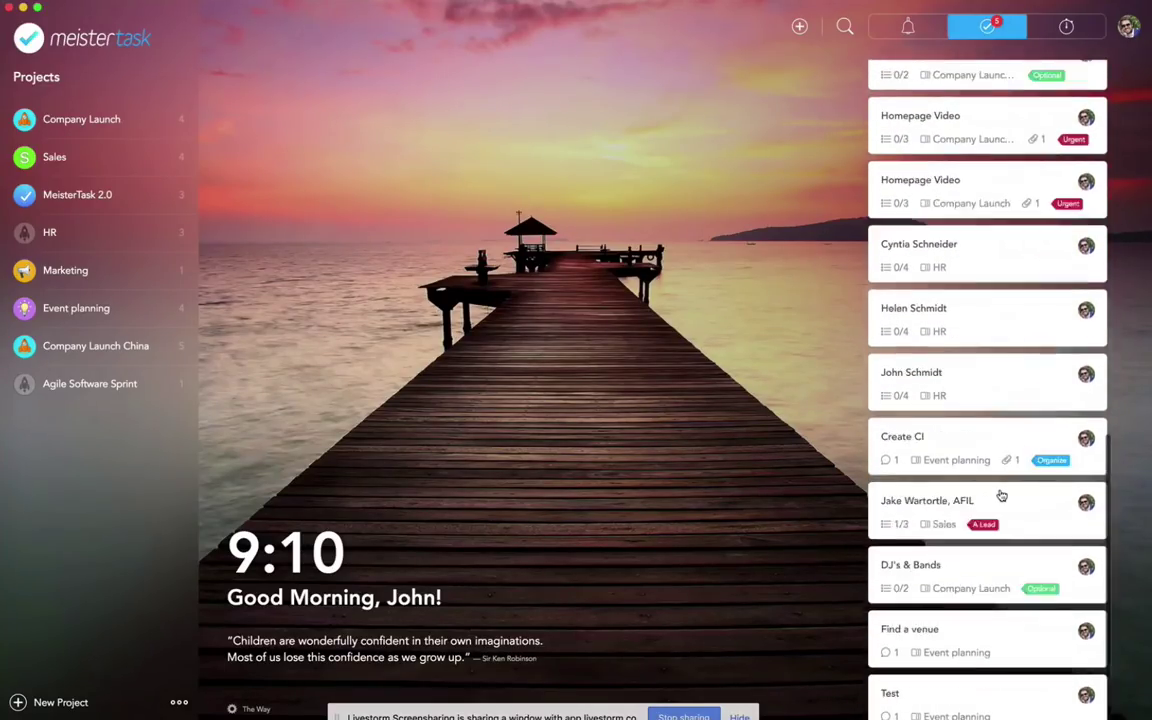
pyautogui.scroll(10, 1000, 494)
pyautogui.scroll(-10, 1000, 494)
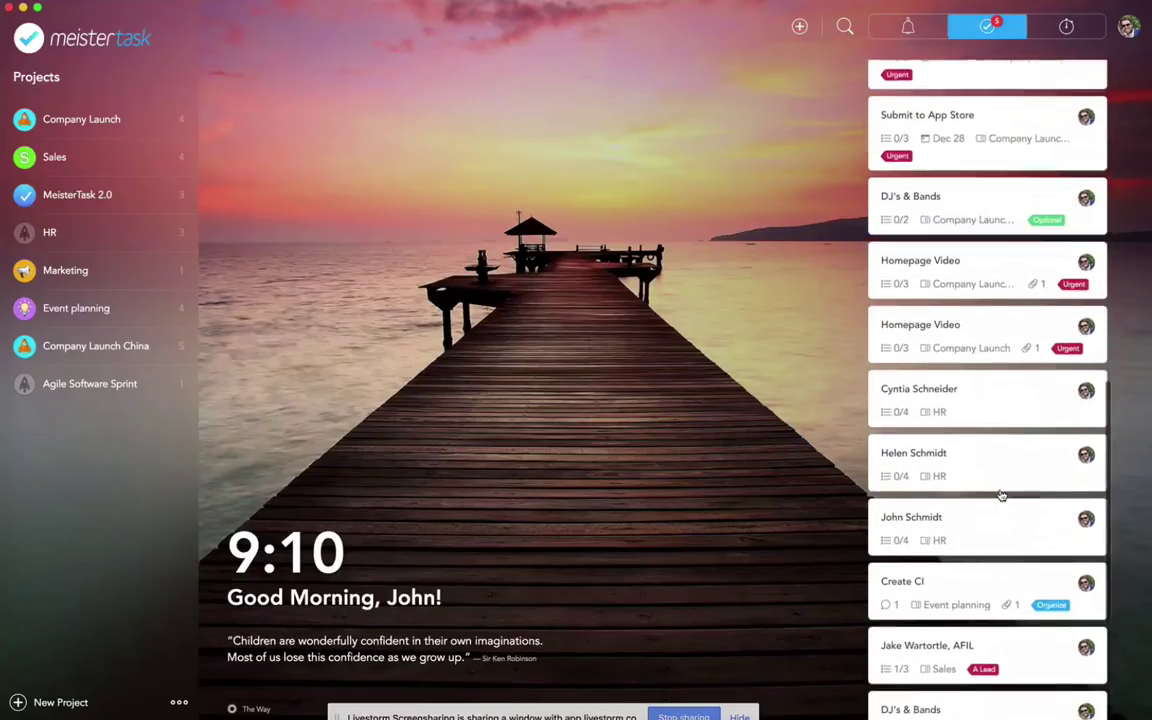
pyautogui.scroll(-5, 1000, 494)
pyautogui.scroll(10, 1000, 494)
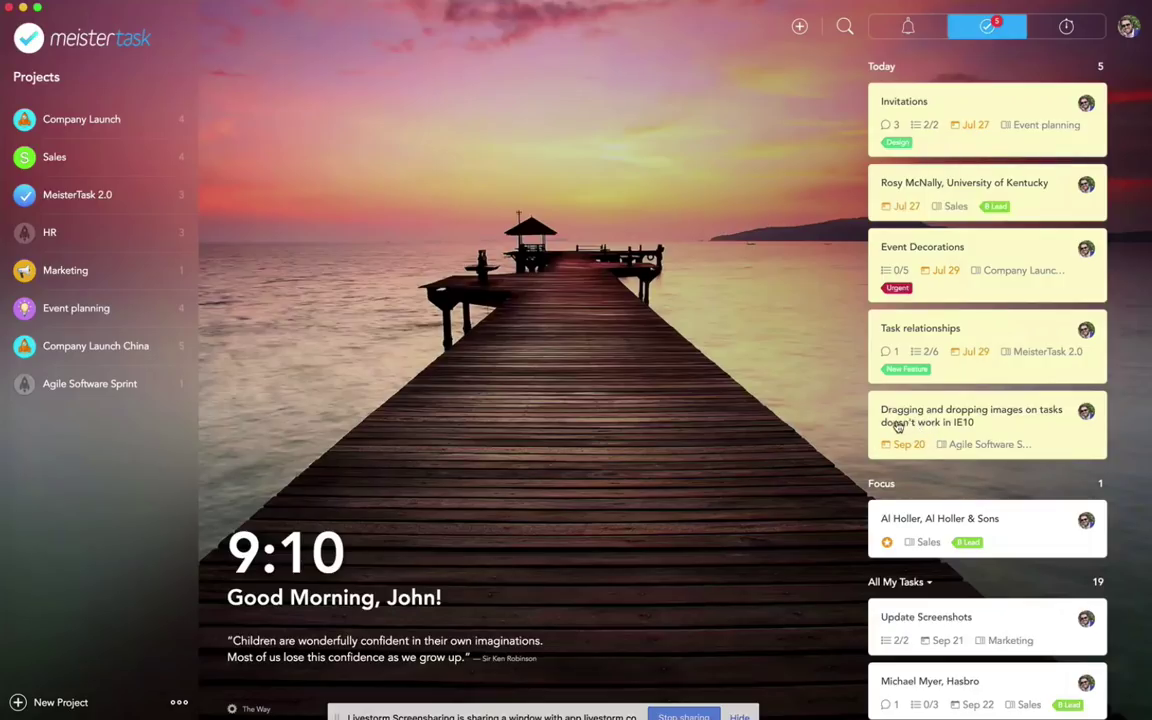
pyautogui.scroll(-3, 818, 494)
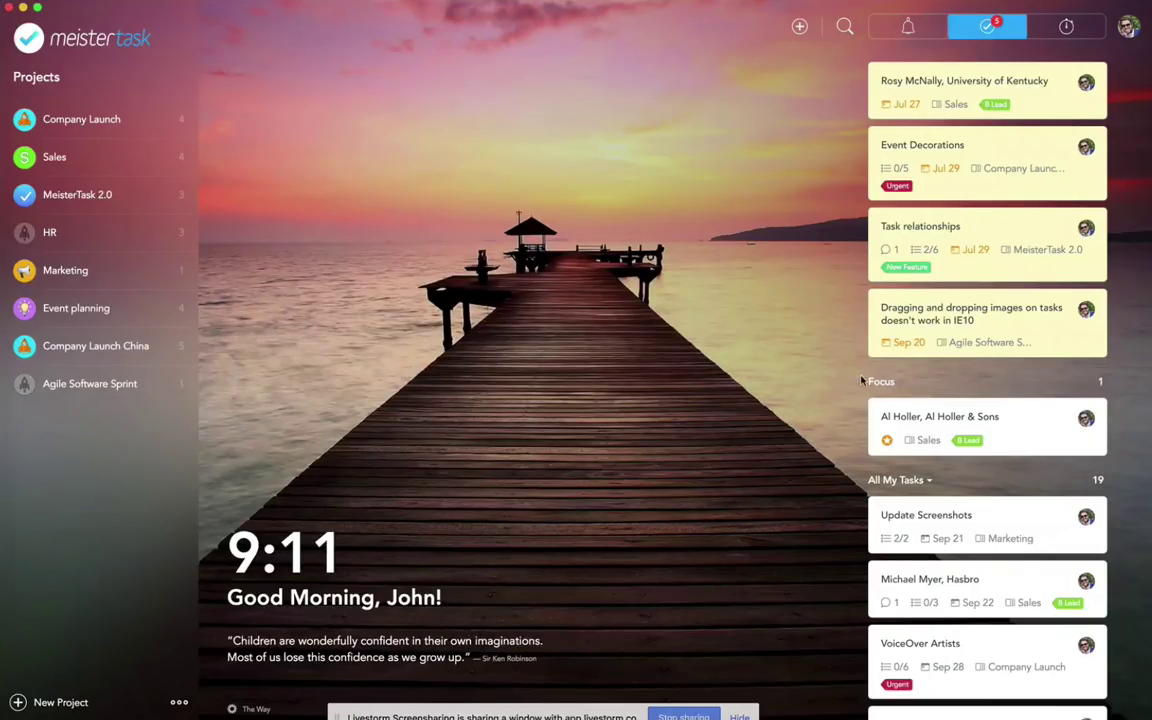
pyautogui.click(1036, 438)
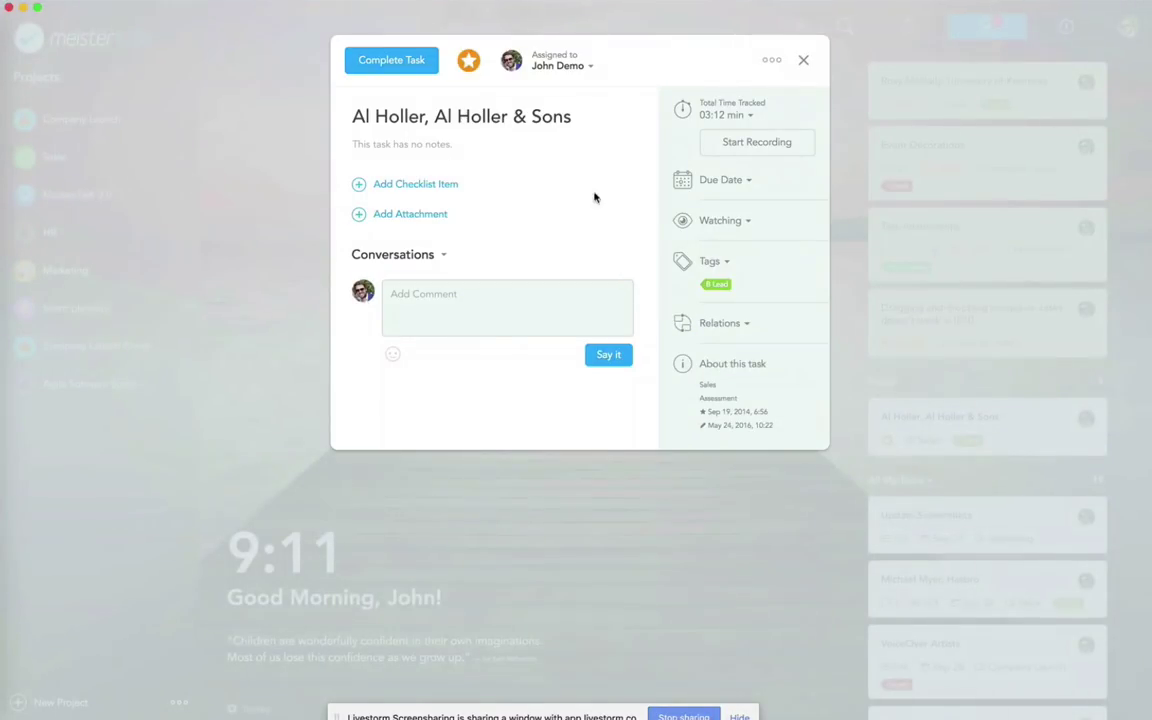
pyautogui.click(470, 64)
pyautogui.click(470, 64)
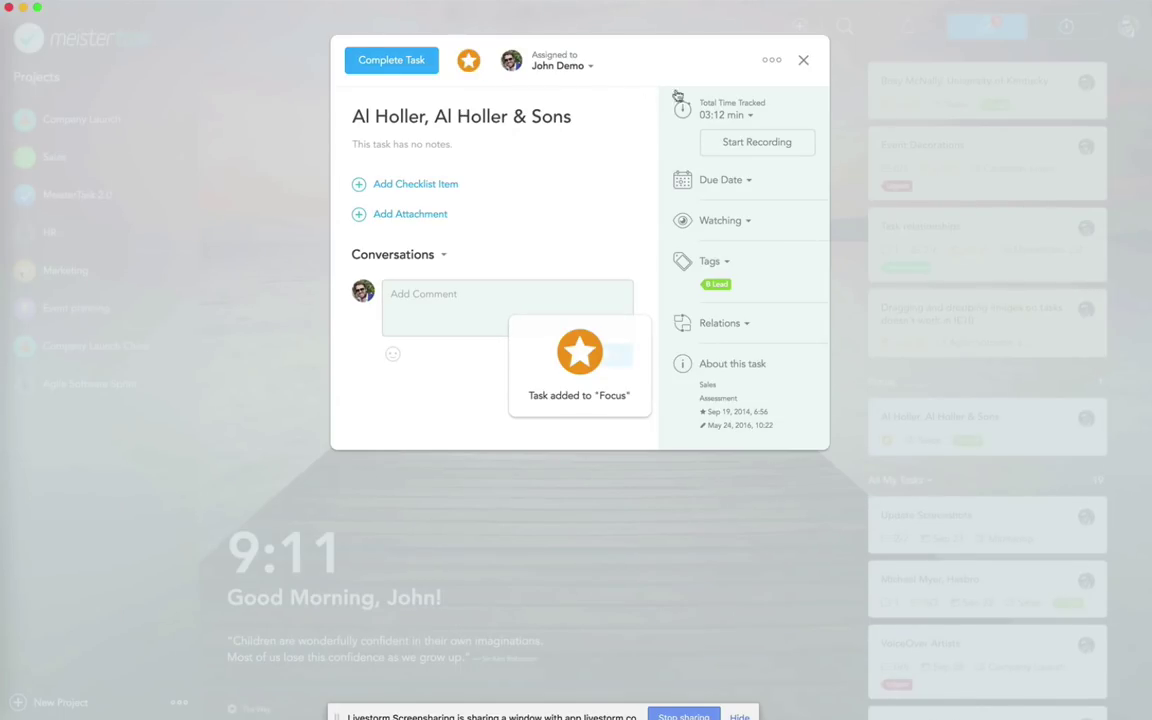
pyautogui.click(803, 62)
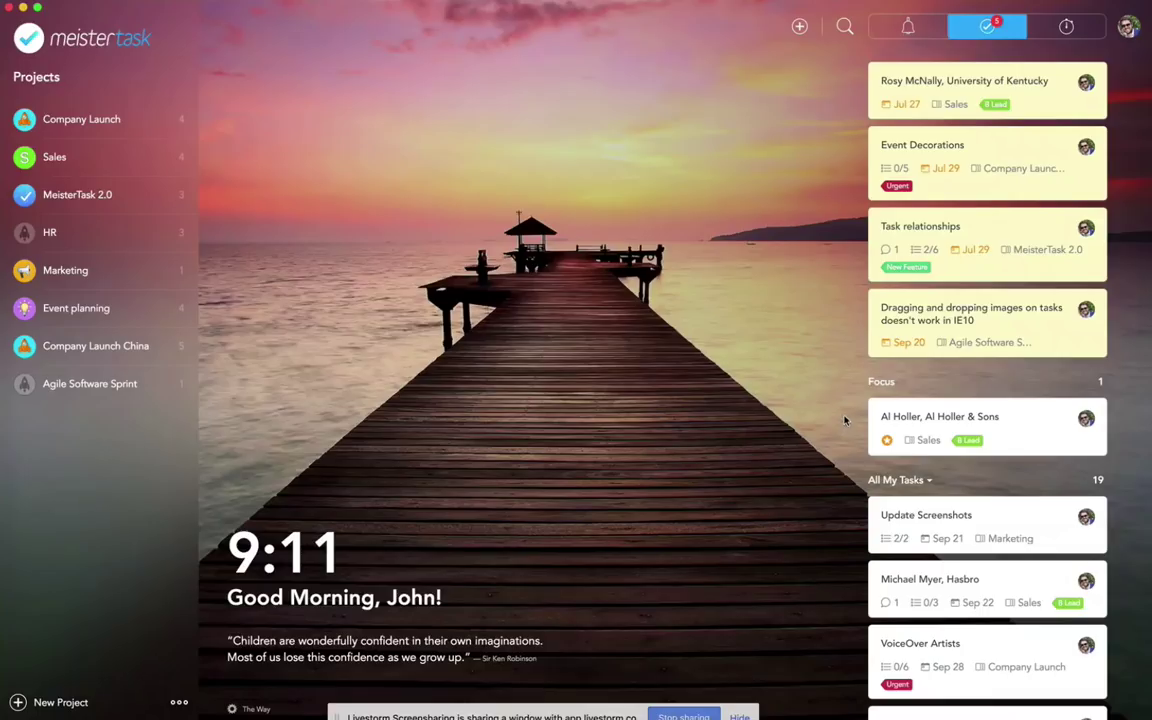
pyautogui.scroll(2, 951, 183)
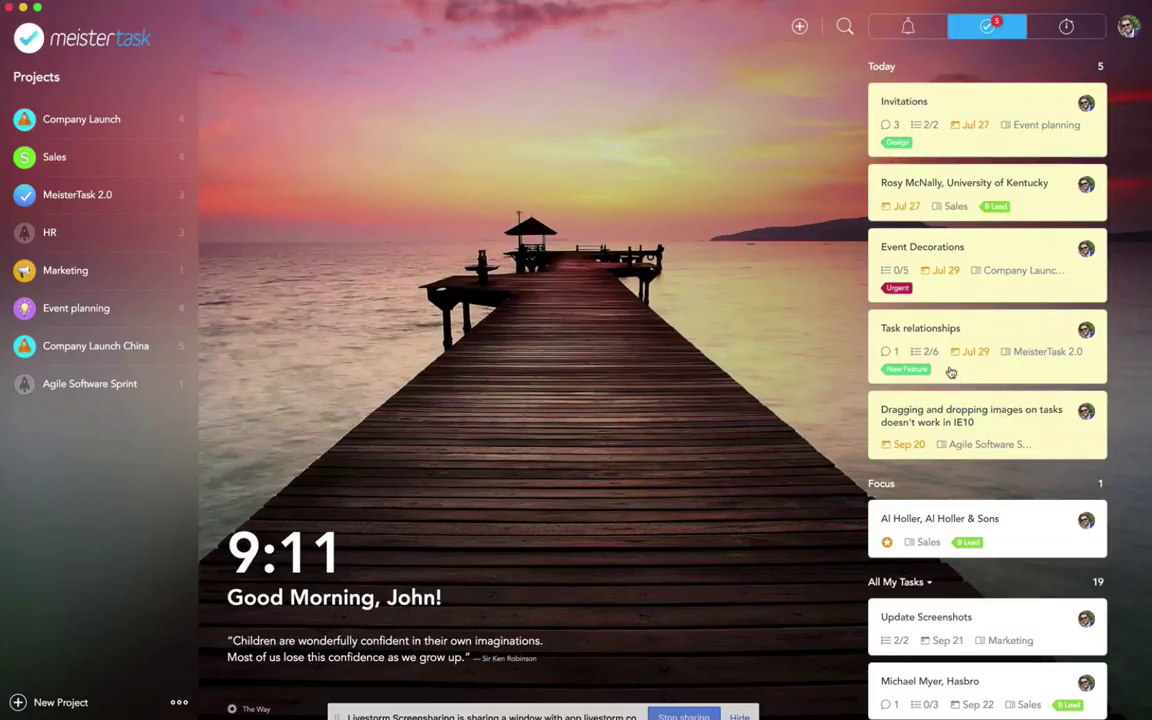
pyautogui.scroll(-3, 955, 420)
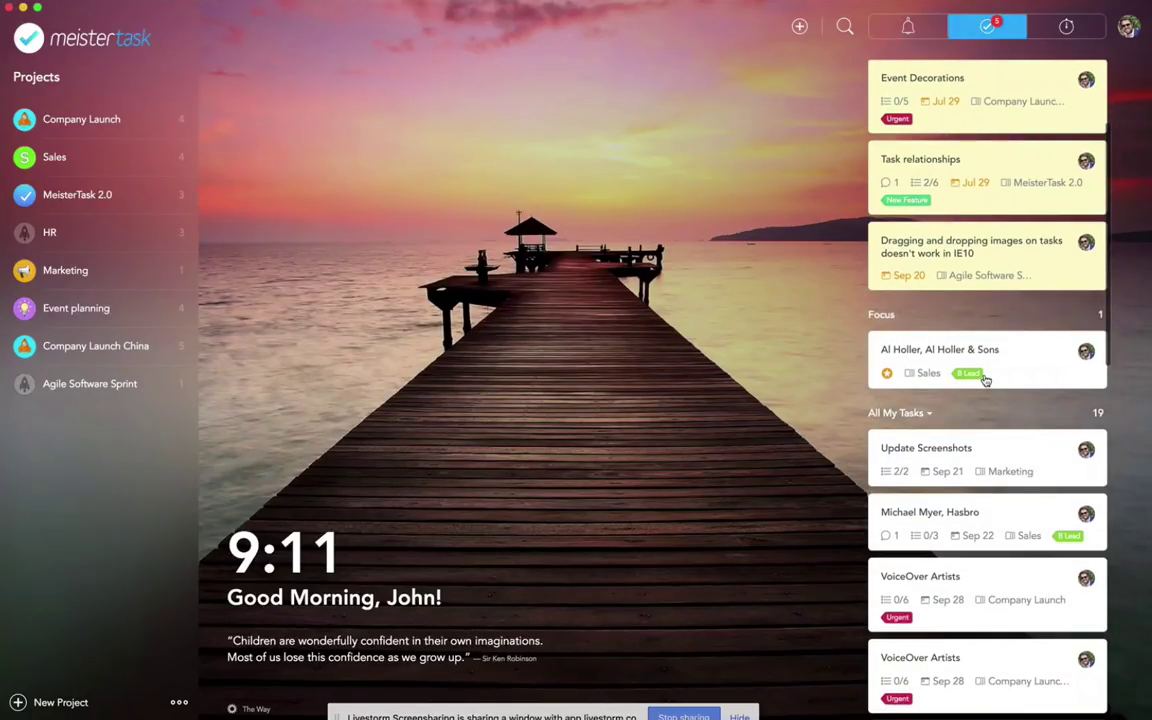
pyautogui.scroll(-4, 960, 460)
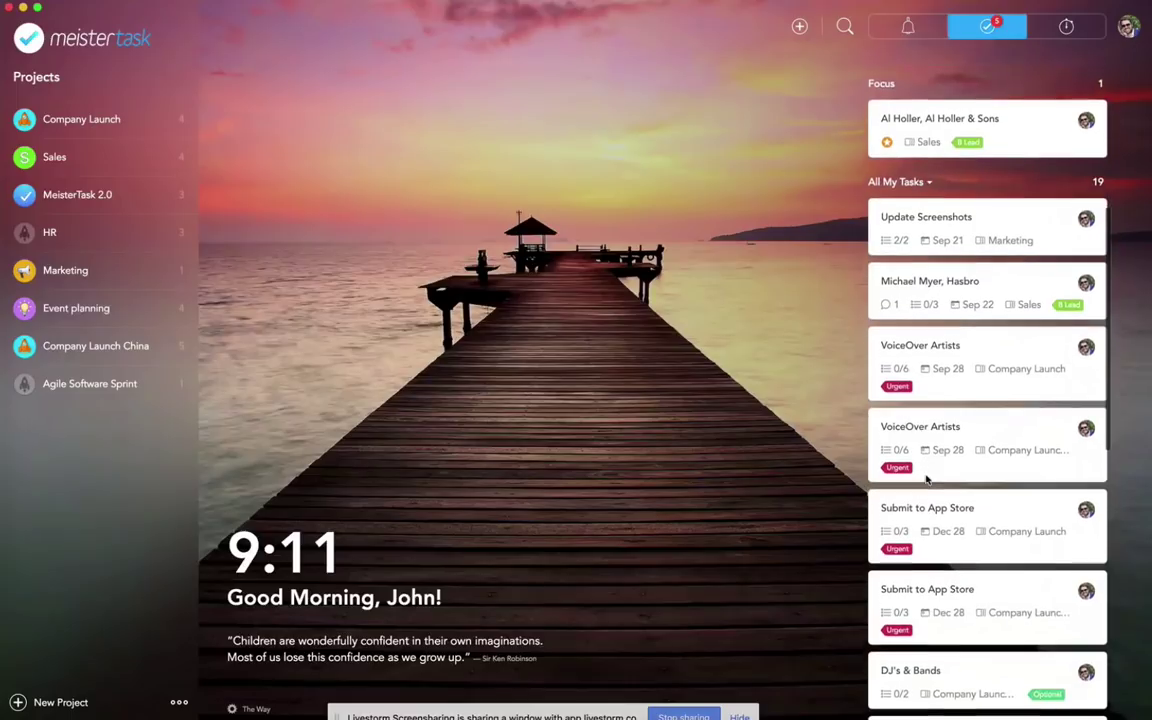
pyautogui.click(928, 183)
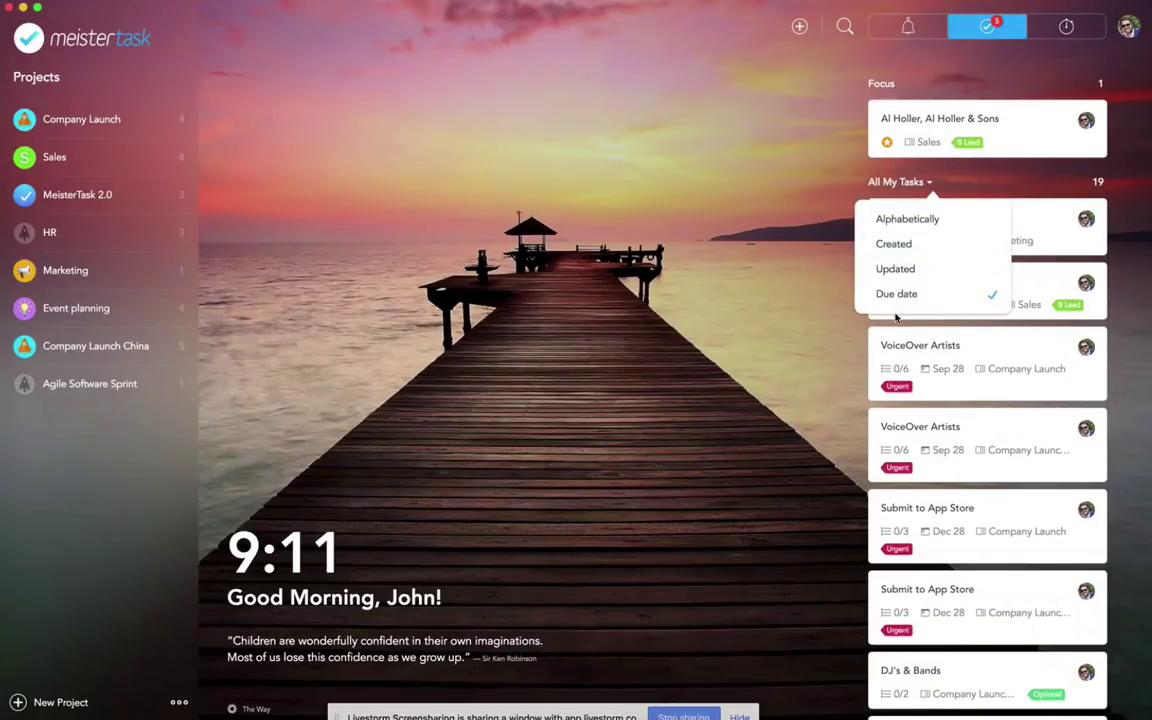
pyautogui.click(905, 244)
pyautogui.scroll(-2, 906, 490)
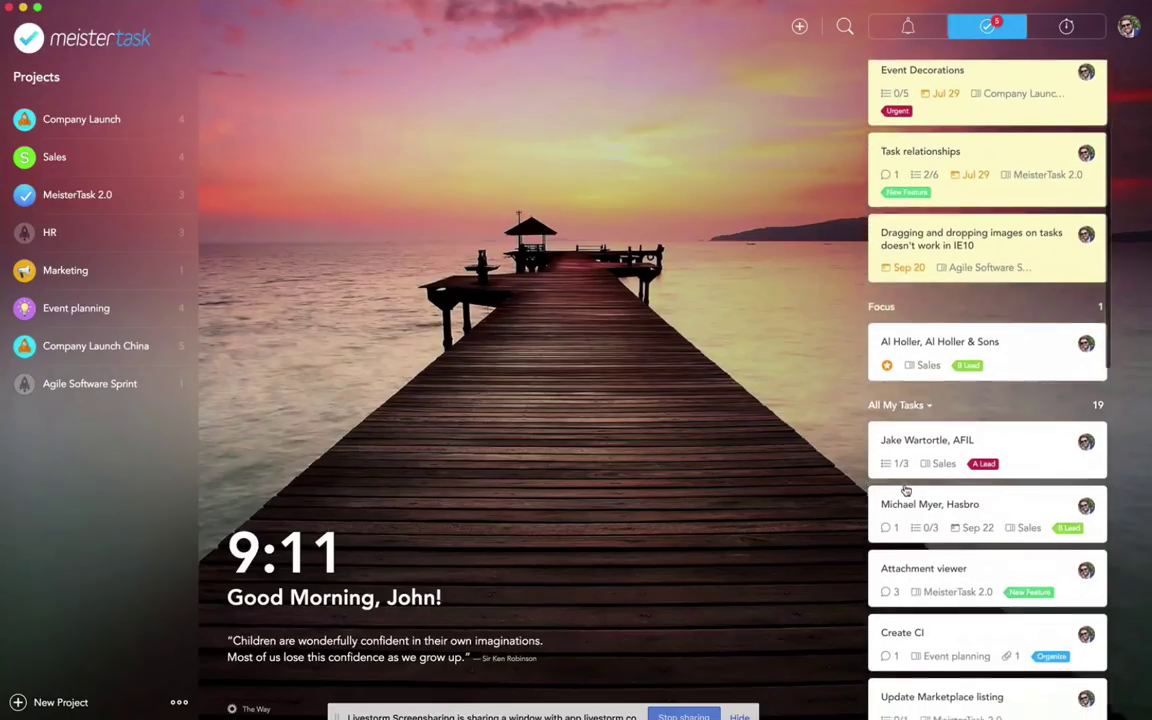
pyautogui.scroll(-2, 906, 490)
pyautogui.click(900, 294)
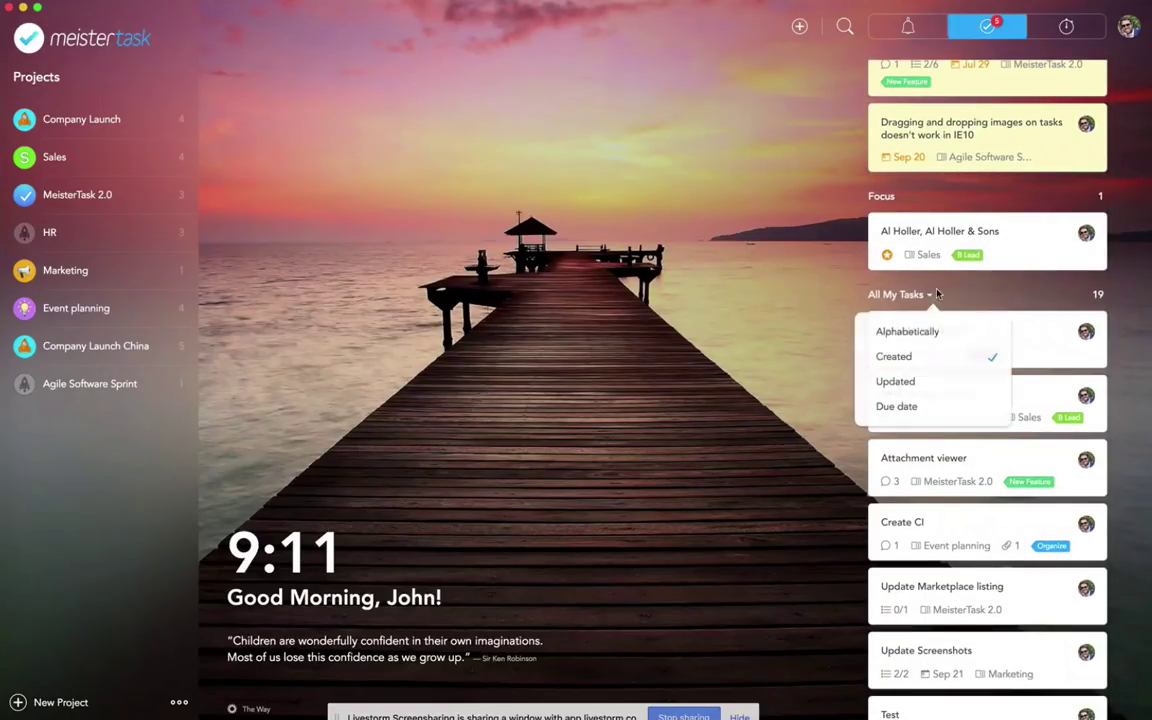
pyautogui.click(896, 406)
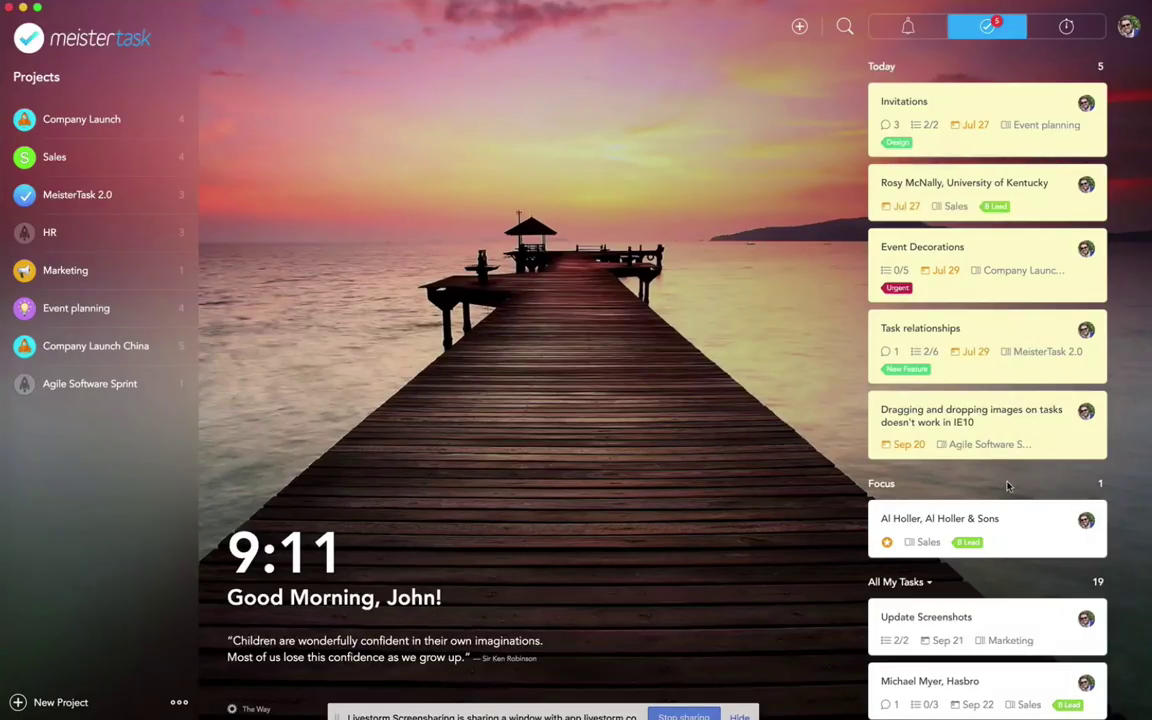
pyautogui.scroll(-10, 976, 551)
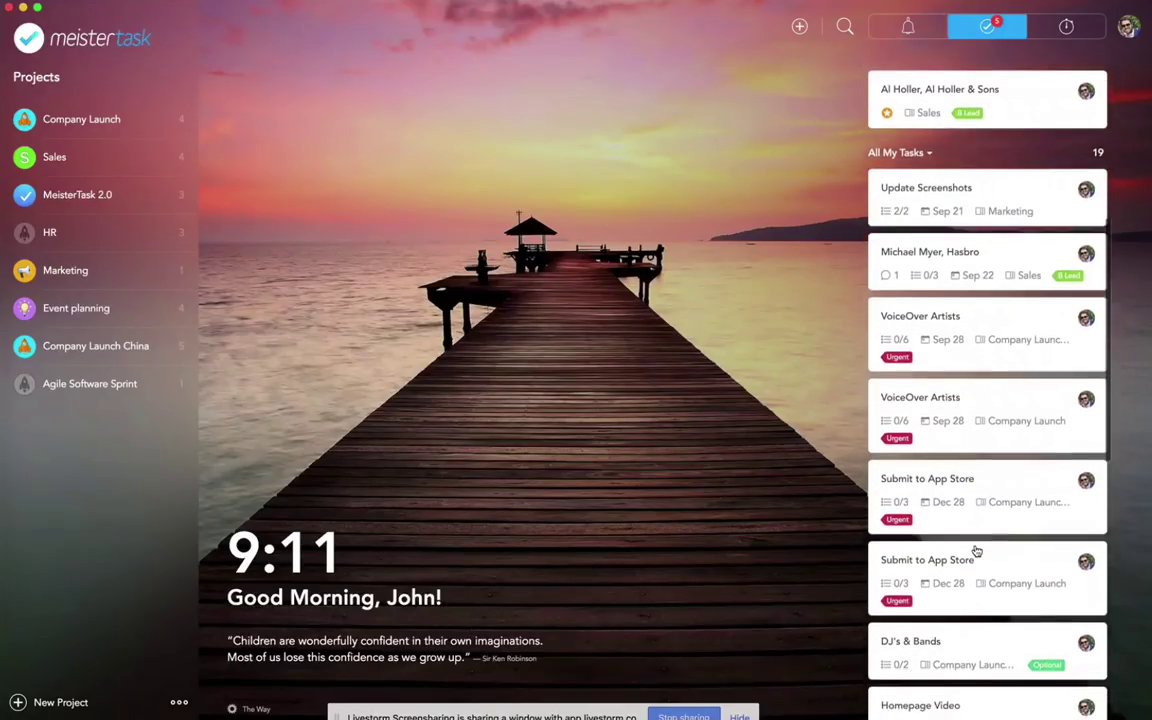
pyautogui.scroll(10, 976, 551)
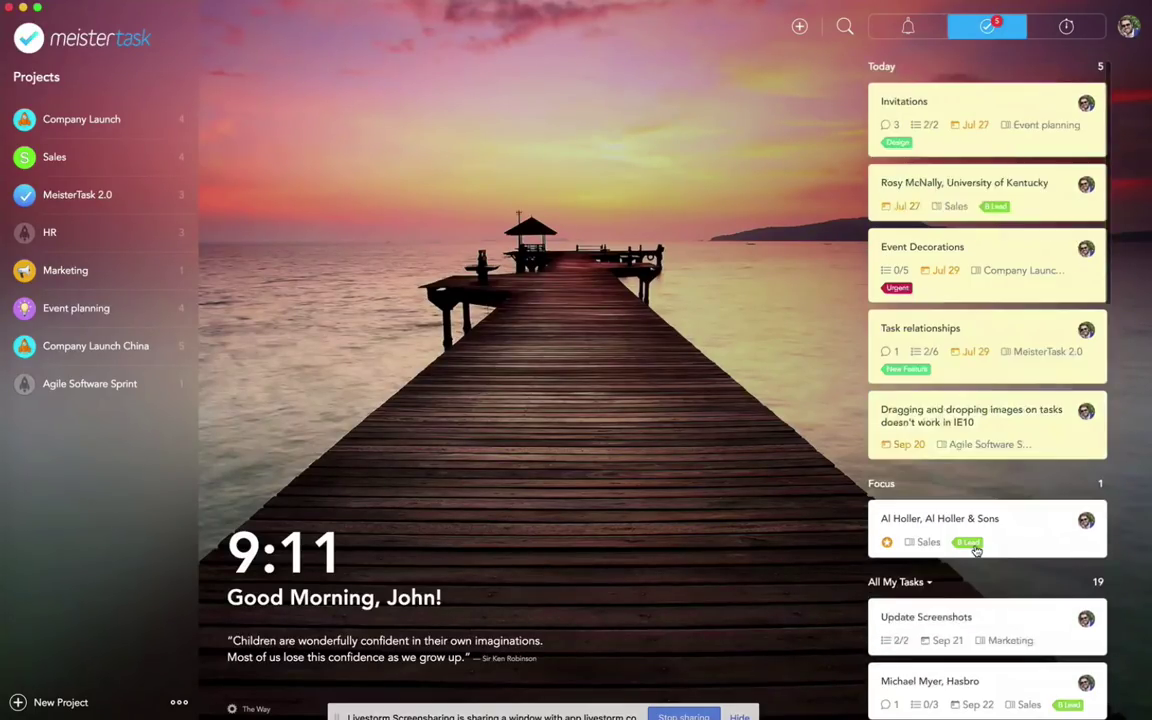
pyautogui.scroll(-15, 976, 551)
pyautogui.scroll(15, 976, 551)
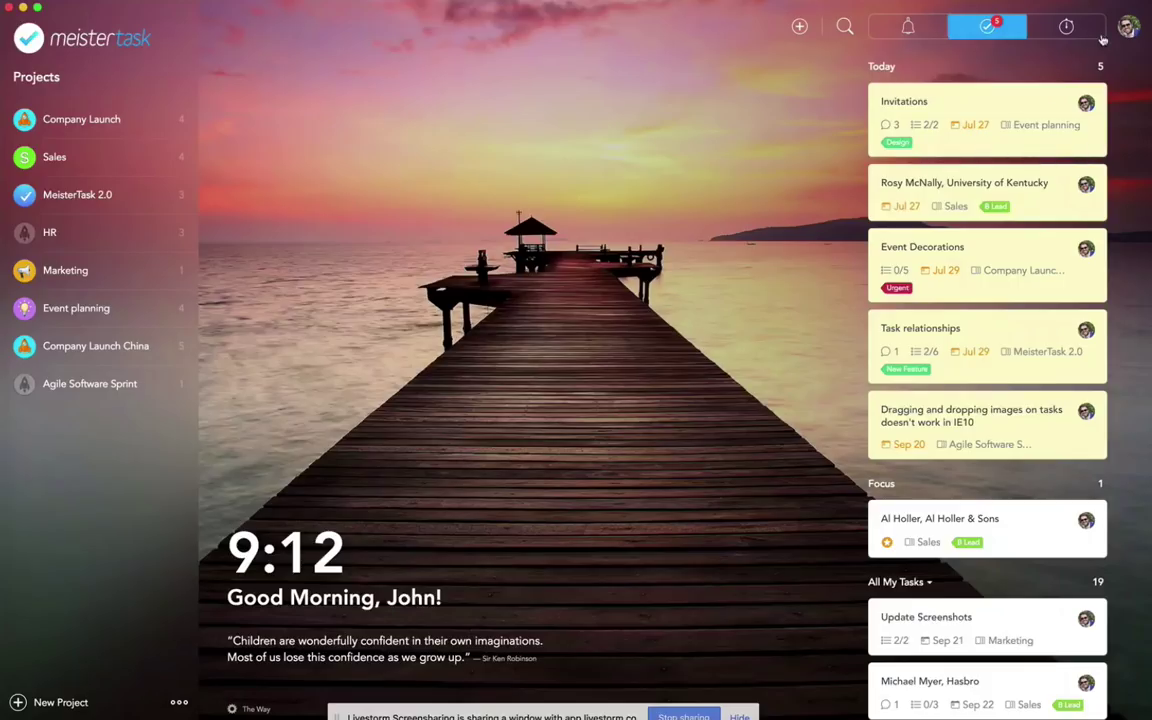
# Step: Browse the Team Members page from account settings, then return and close the account menu
pyautogui.click(1133, 27)
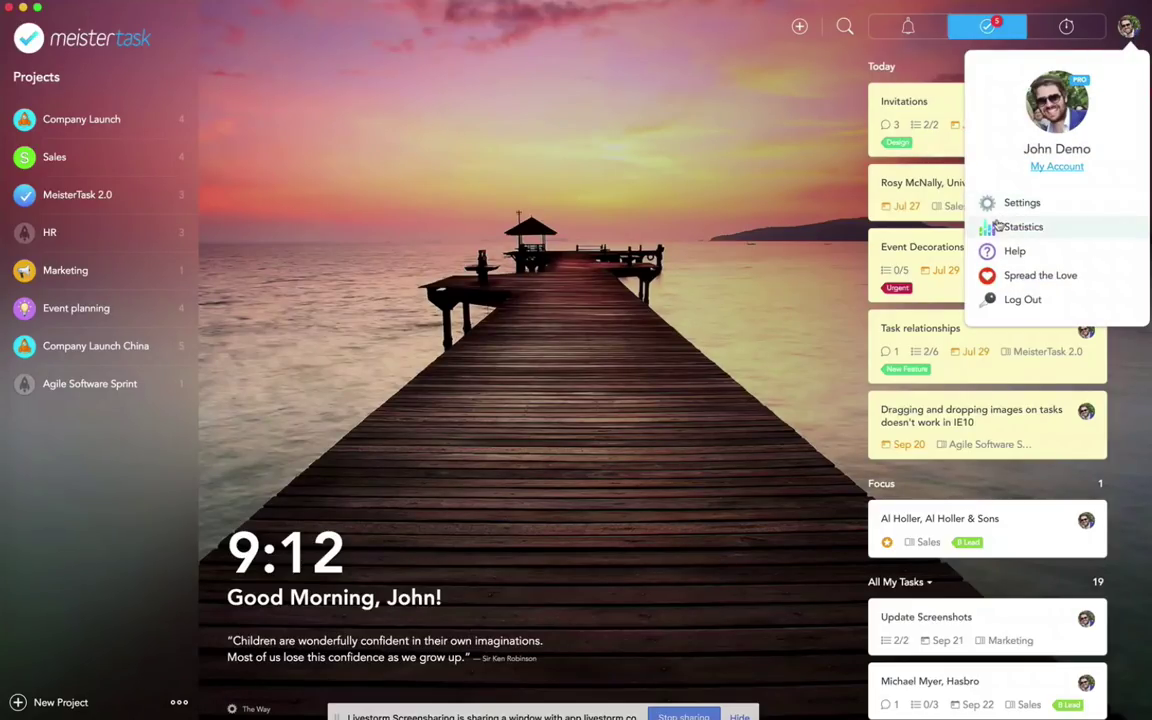
pyautogui.click(1056, 167)
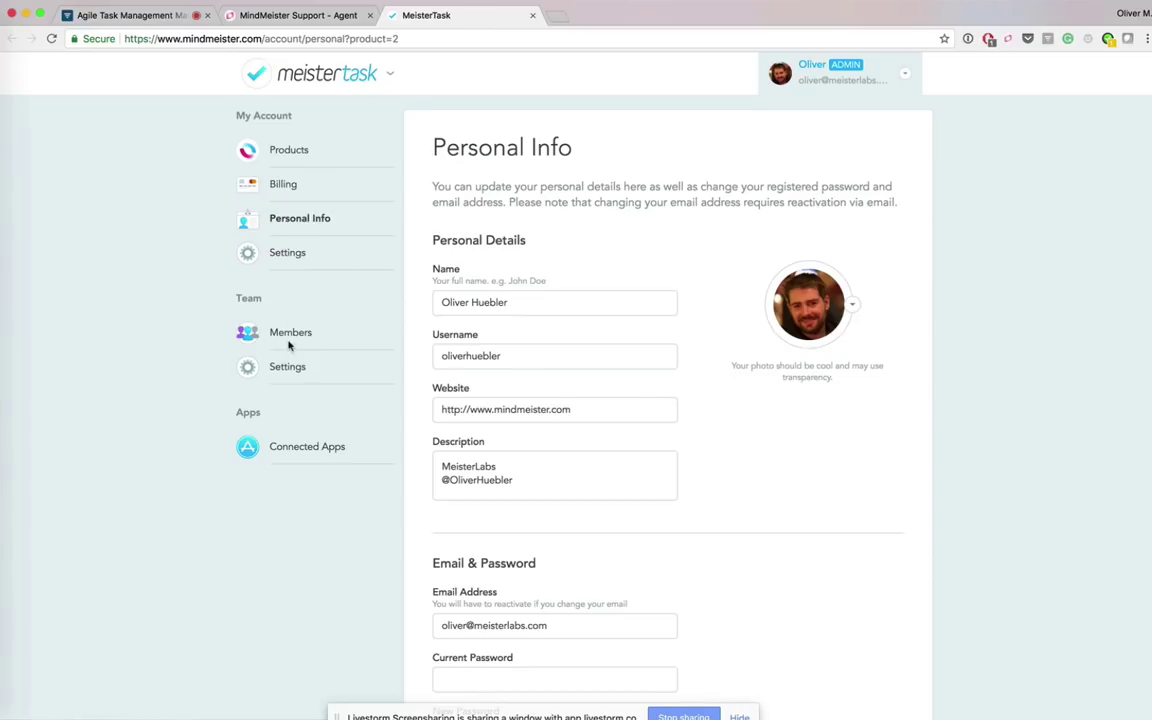
pyautogui.click(296, 336)
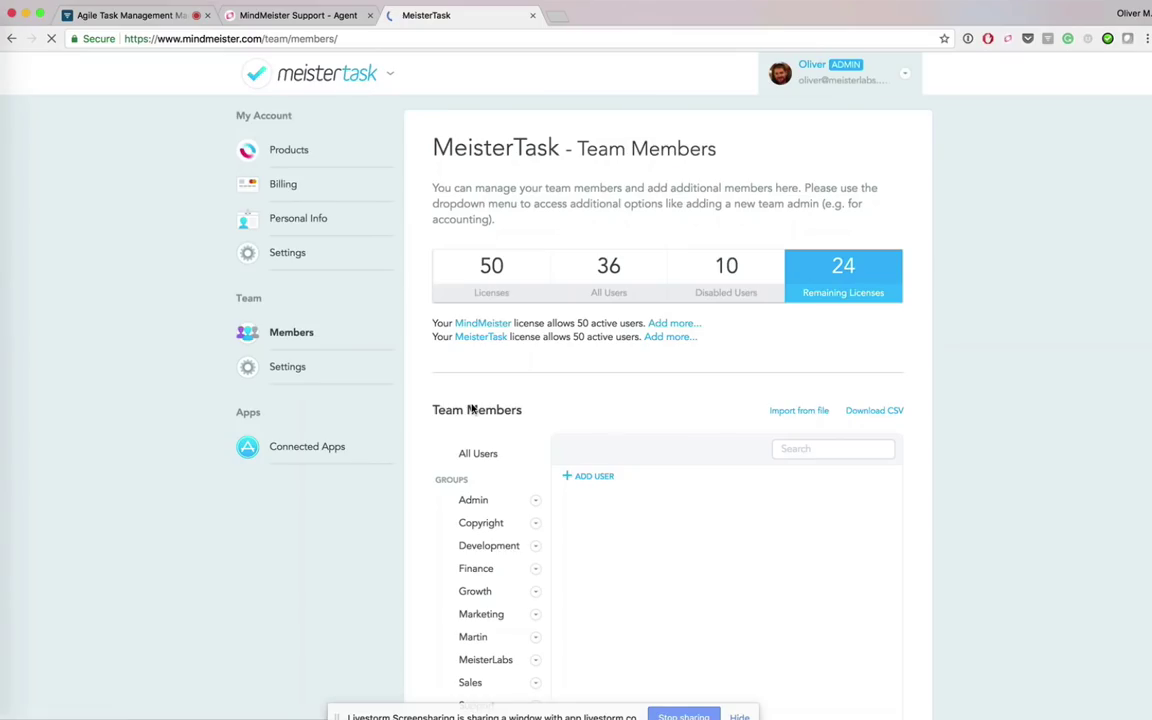
pyautogui.scroll(-3, 547, 449)
pyautogui.scroll(-3, 547, 449)
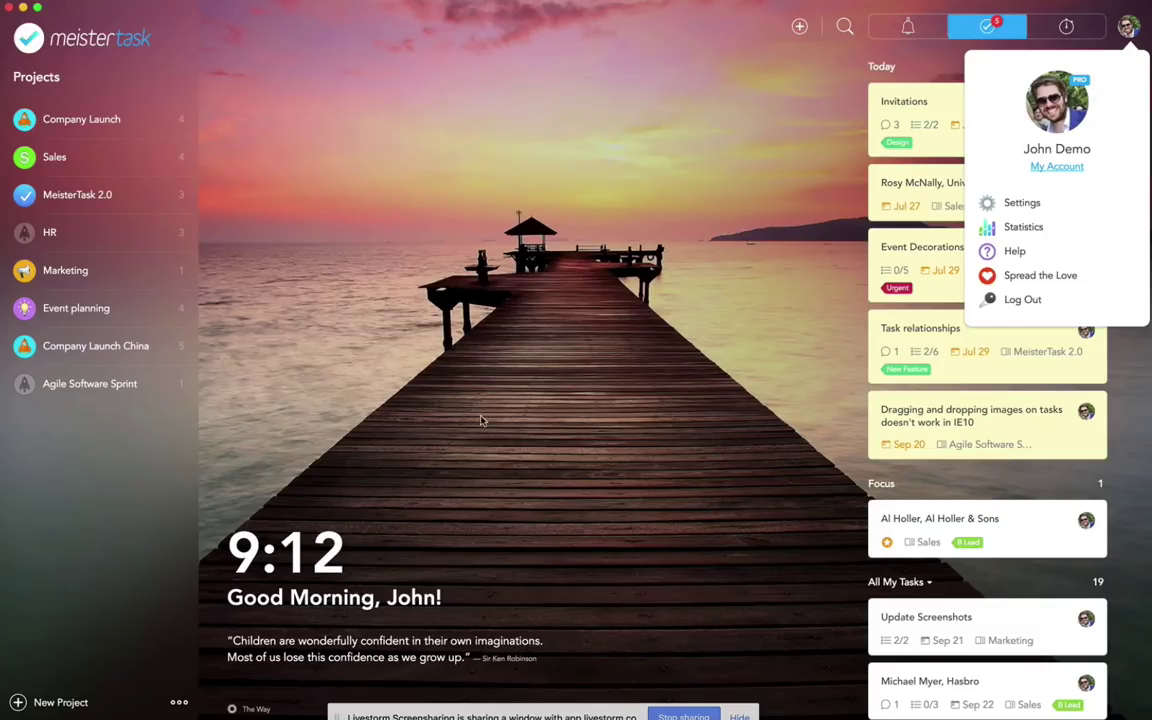
pyautogui.click(735, 277)
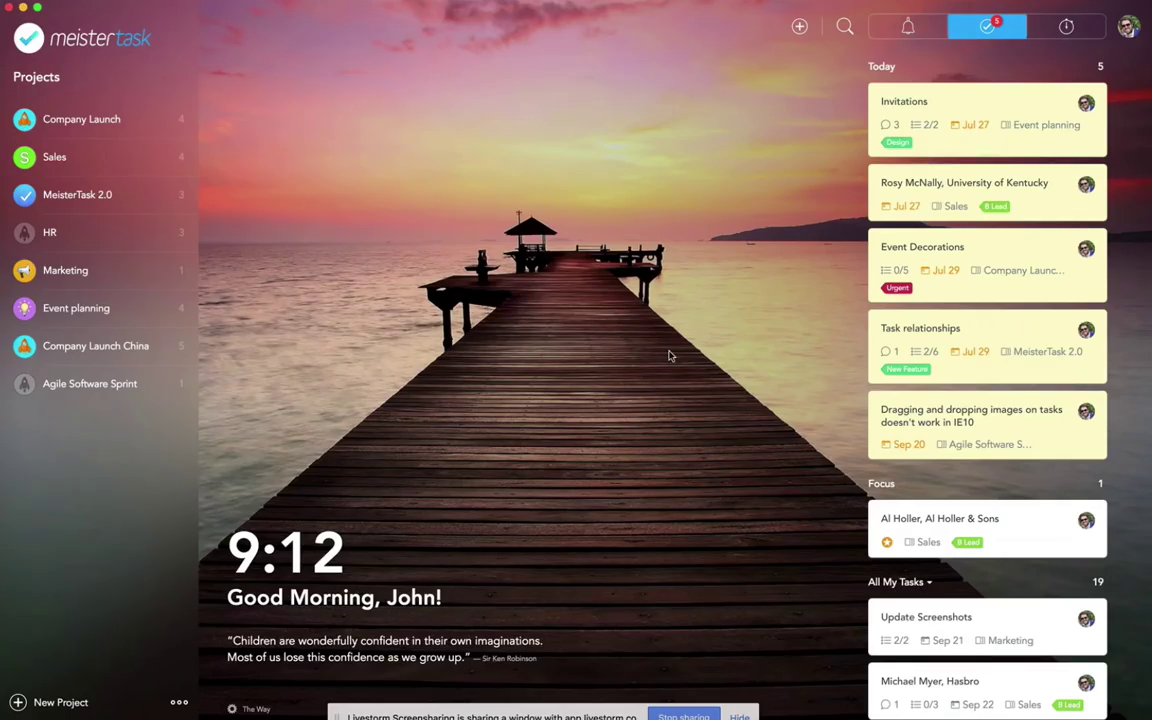
pyautogui.click(1128, 26)
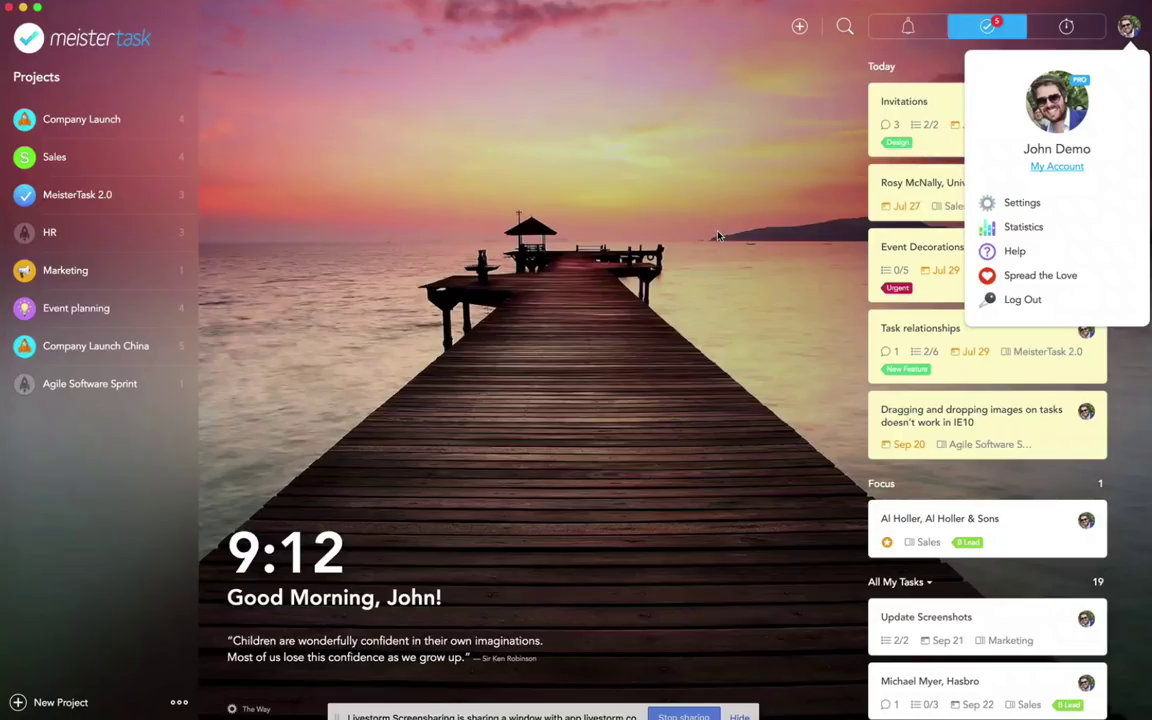
pyautogui.click(717, 236)
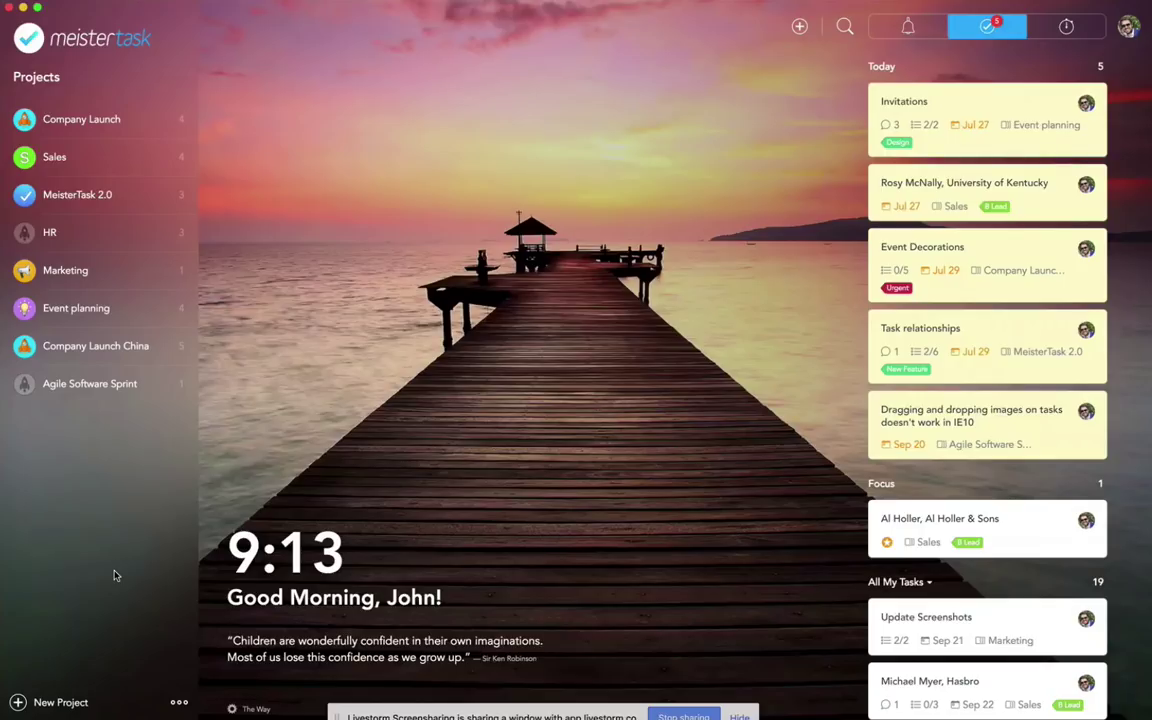
# Step: Create a new project group named 'Software Projects'
pyautogui.click(179, 705)
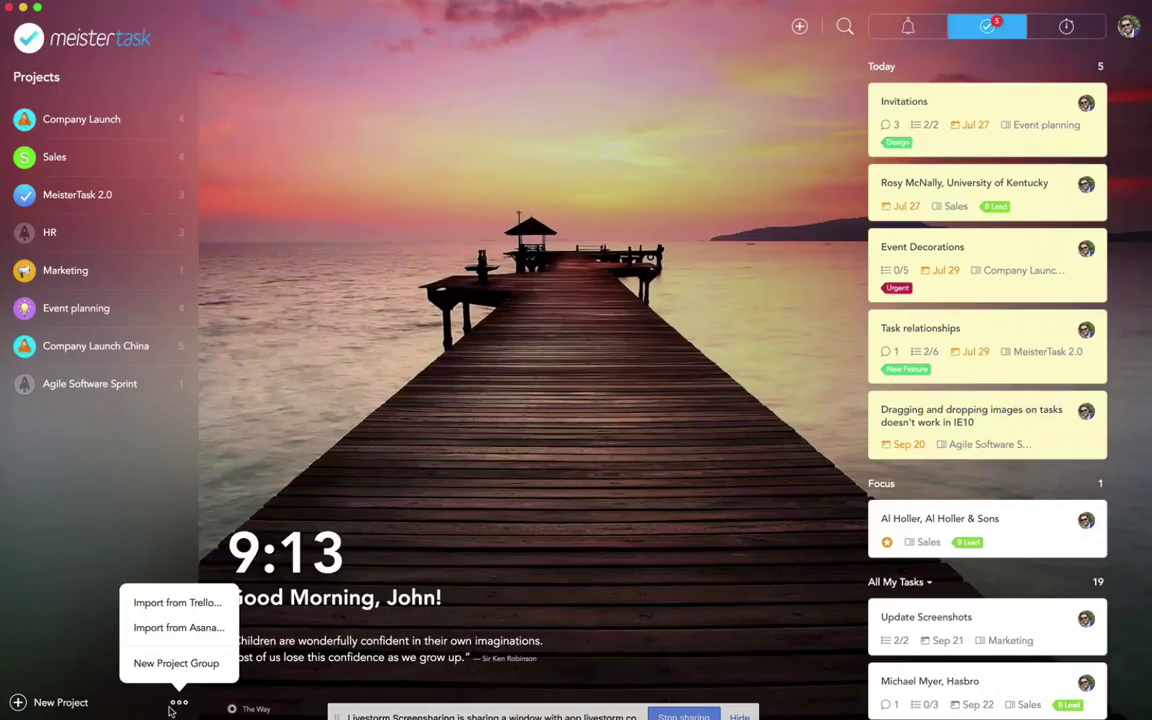
pyautogui.click(155, 663)
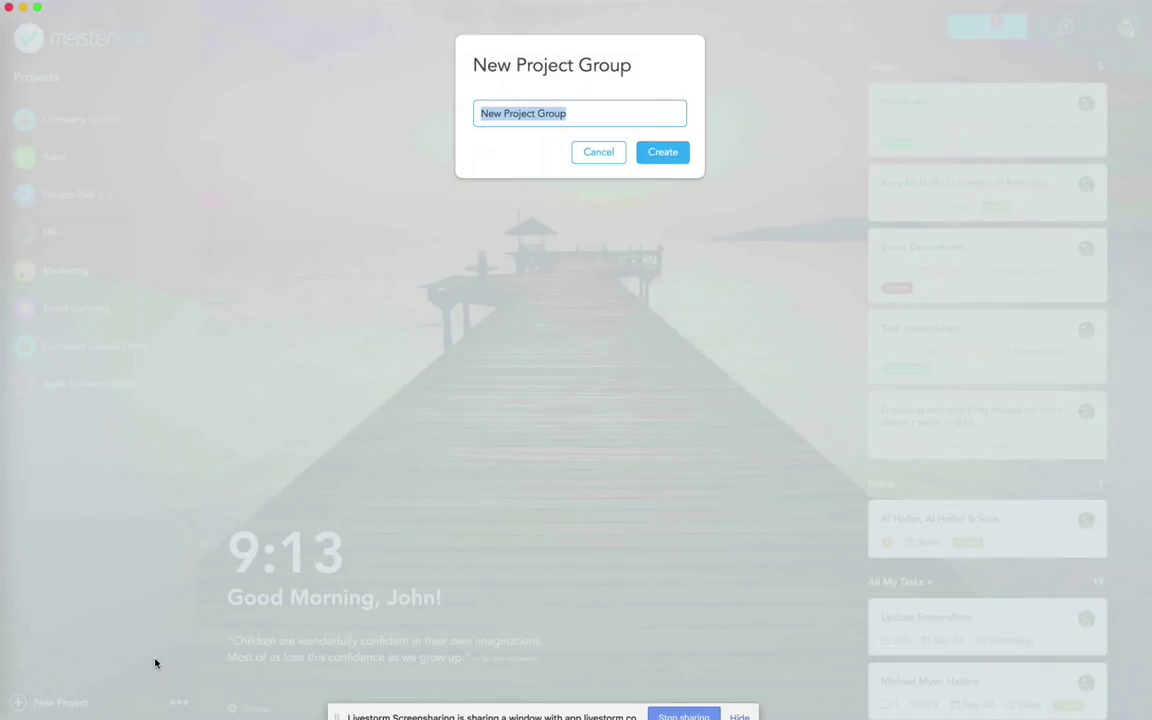
pyautogui.press('BackSpace')
pyautogui.write('Software ')
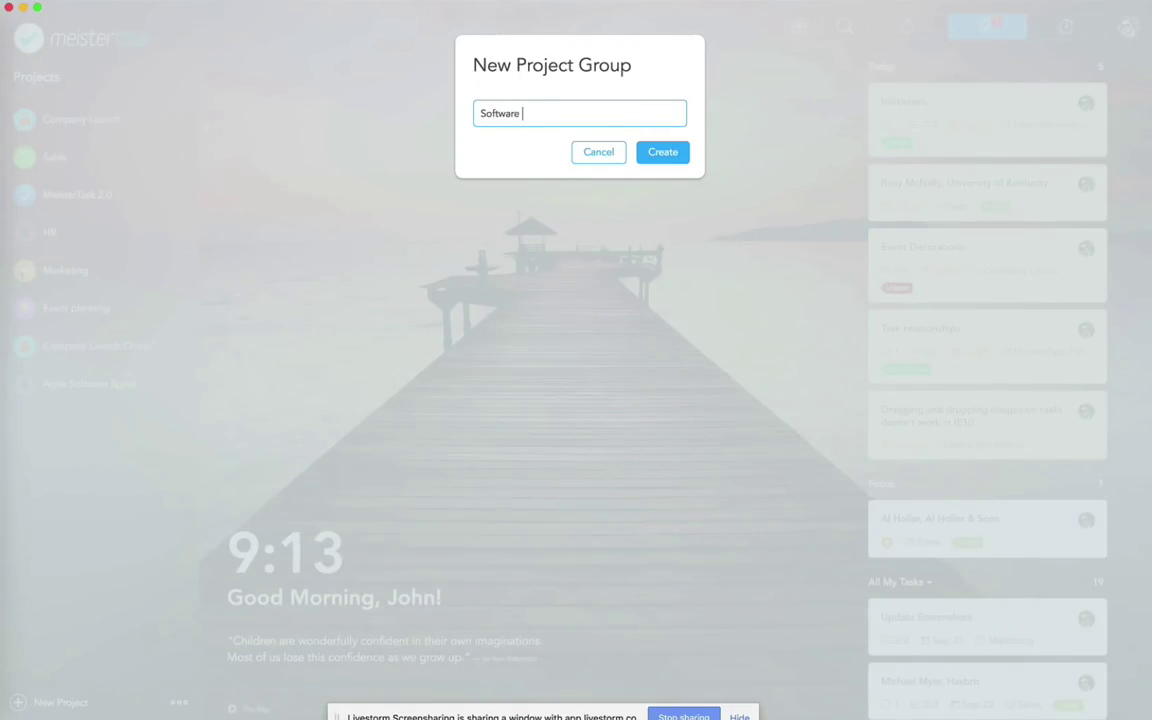
pyautogui.write('Projects')
pyautogui.click(660, 152)
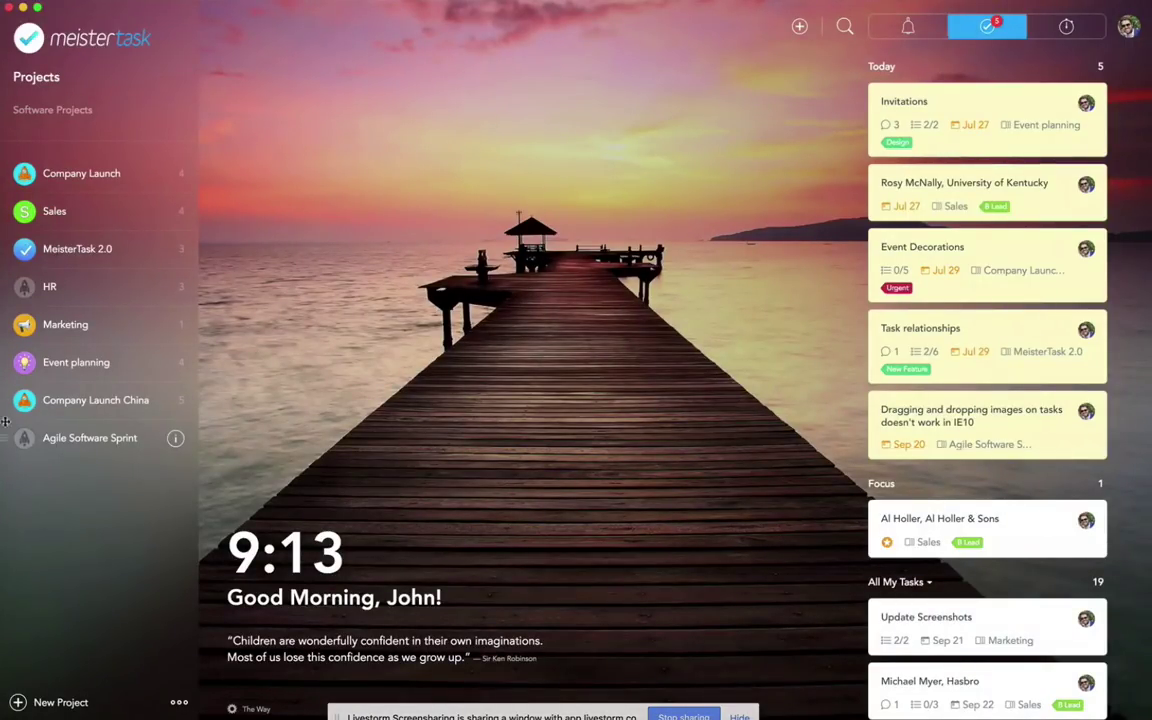
# Step: Move Agile Software Sprint, Company Launch and MeisterTask 2.0 into the group, Agile Software Sprint on top, and open it
pyautogui.moveTo(20, 385); pyautogui.dragTo(30, 125)
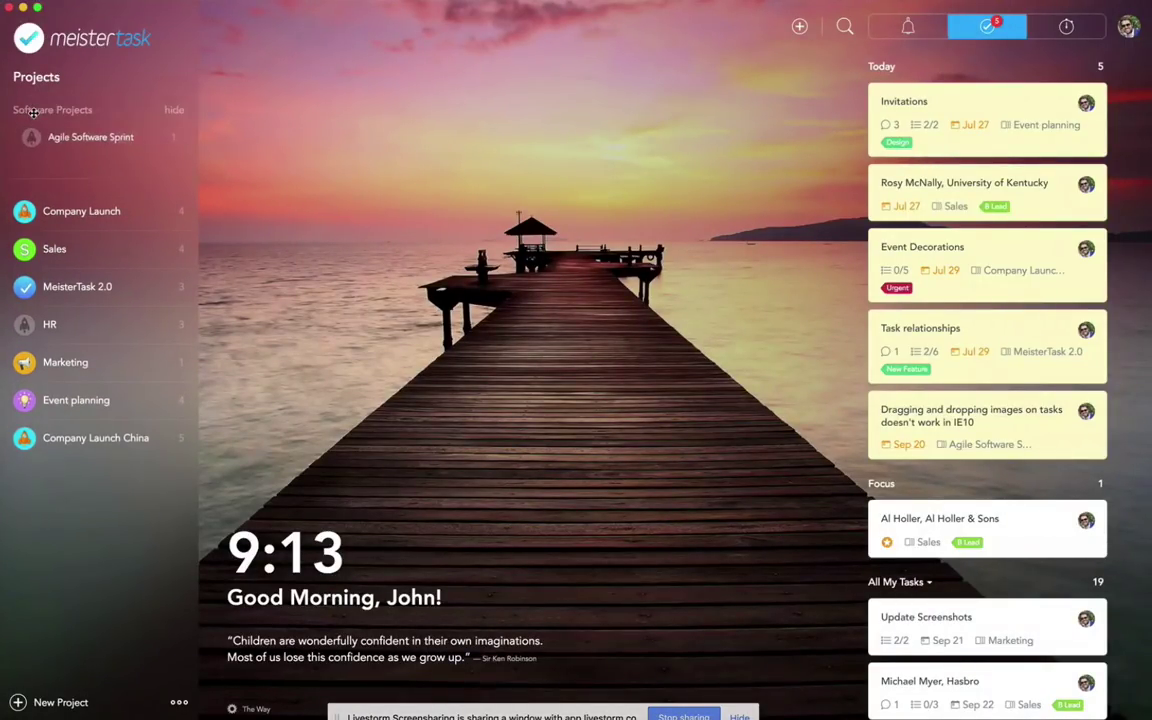
pyautogui.moveTo(7, 193); pyautogui.dragTo(10, 128)
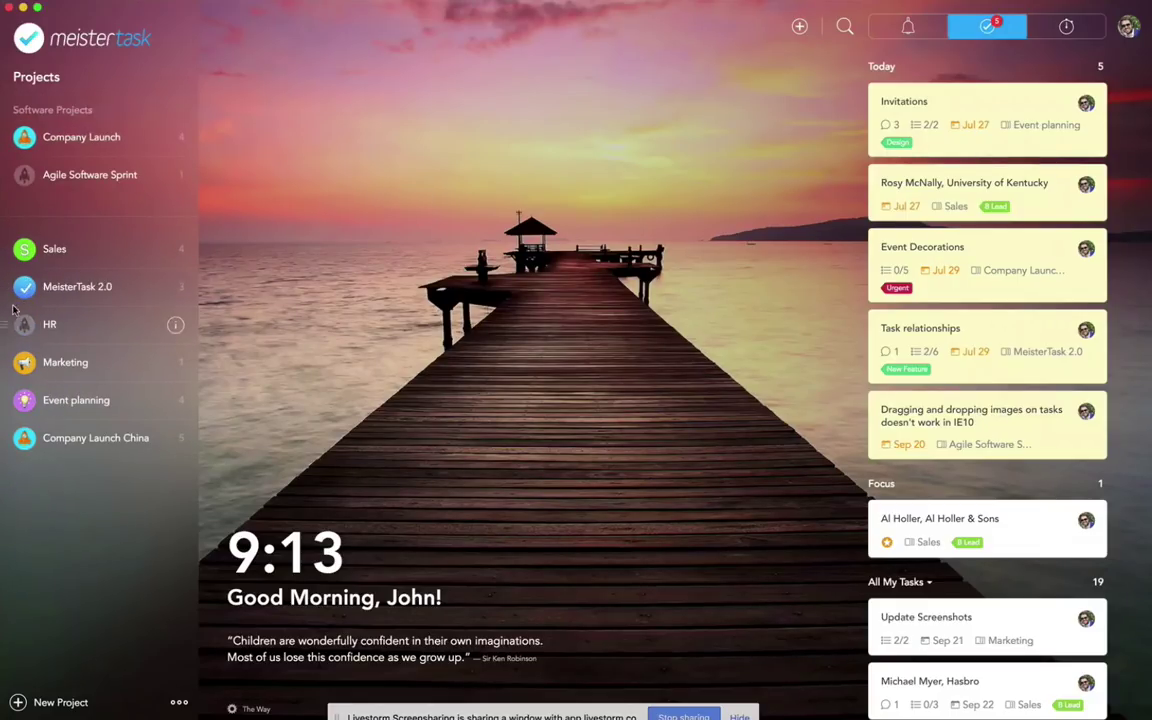
pyautogui.moveTo(5, 287); pyautogui.dragTo(10, 170)
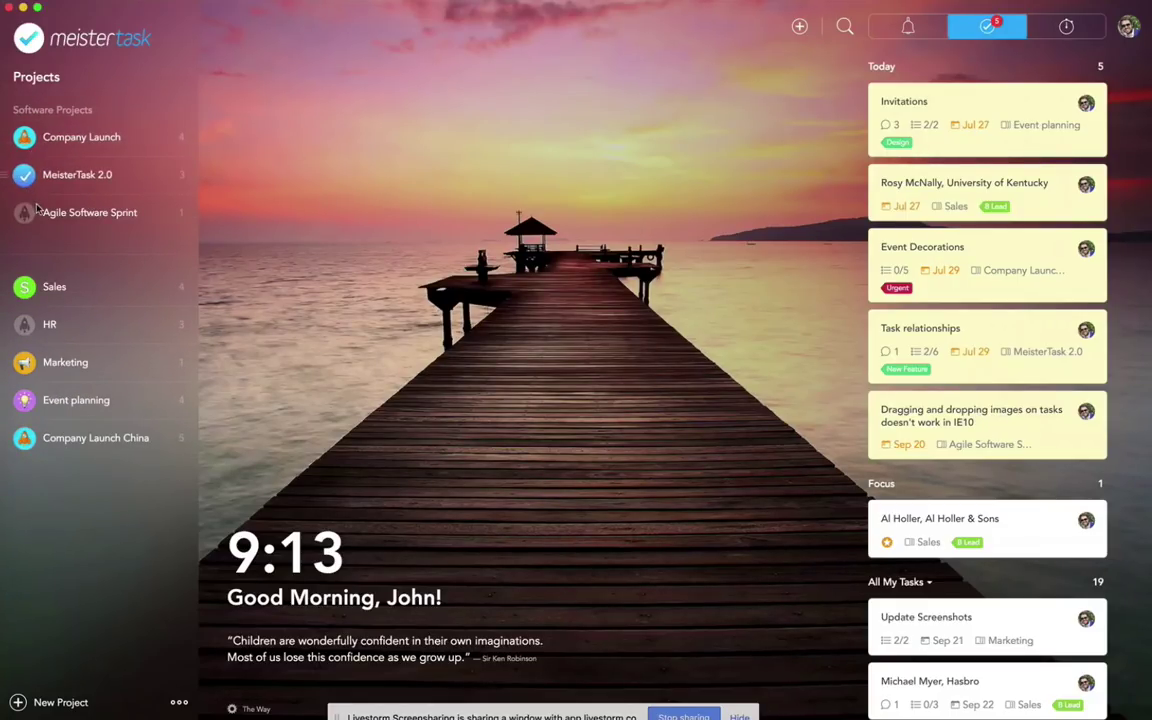
pyautogui.click(97, 112)
pyautogui.click(78, 106)
pyautogui.click(172, 112)
pyautogui.click(172, 113)
pyautogui.moveTo(4, 196); pyautogui.dragTo(16, 140)
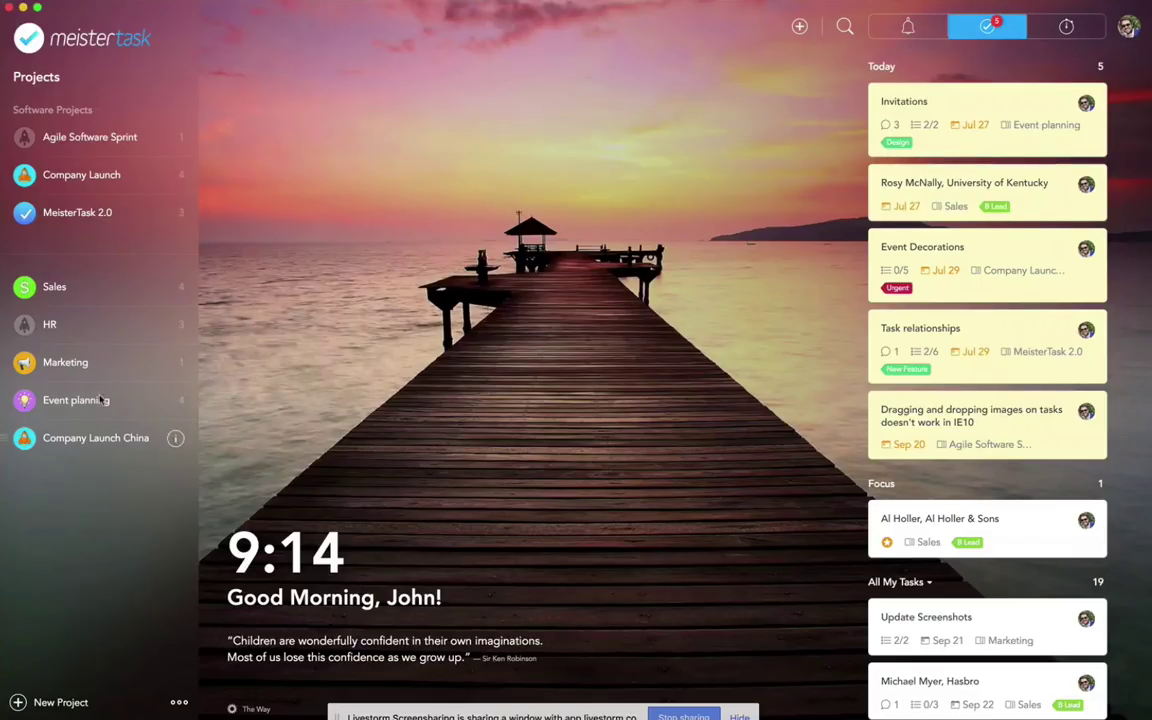
pyautogui.click(82, 140)
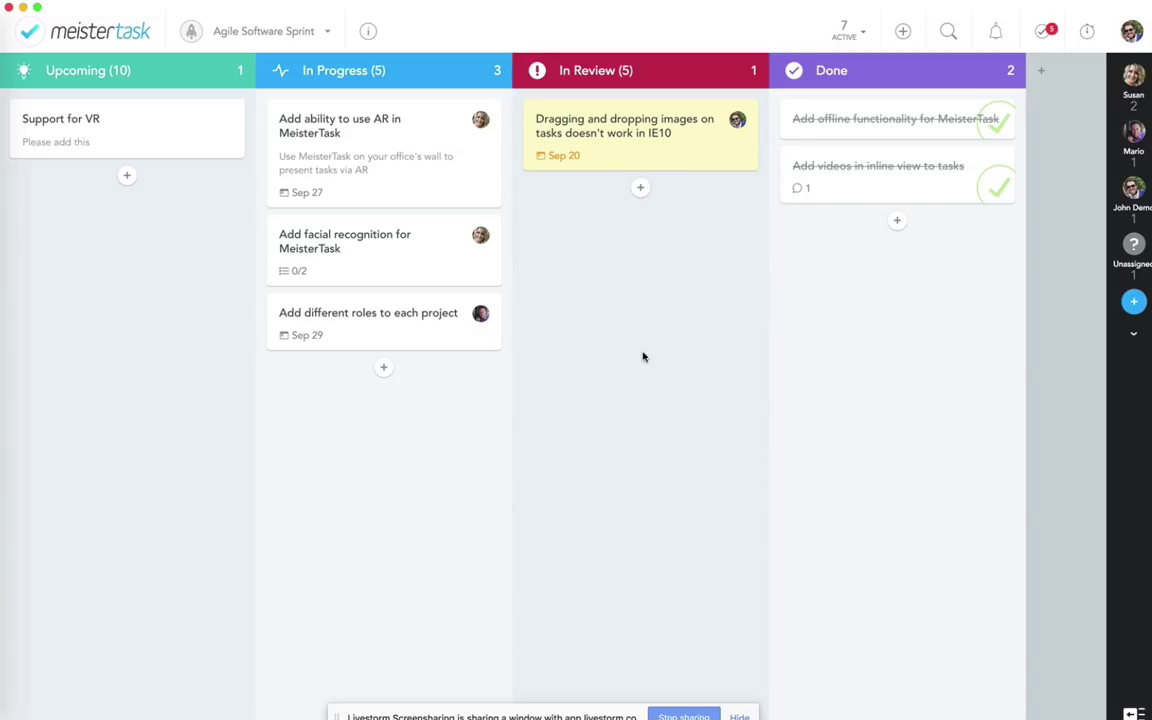
# Step: Show Agile Software Sprint statistics for Last 7 days and scroll through the Performance page
pyautogui.click(1129, 34)
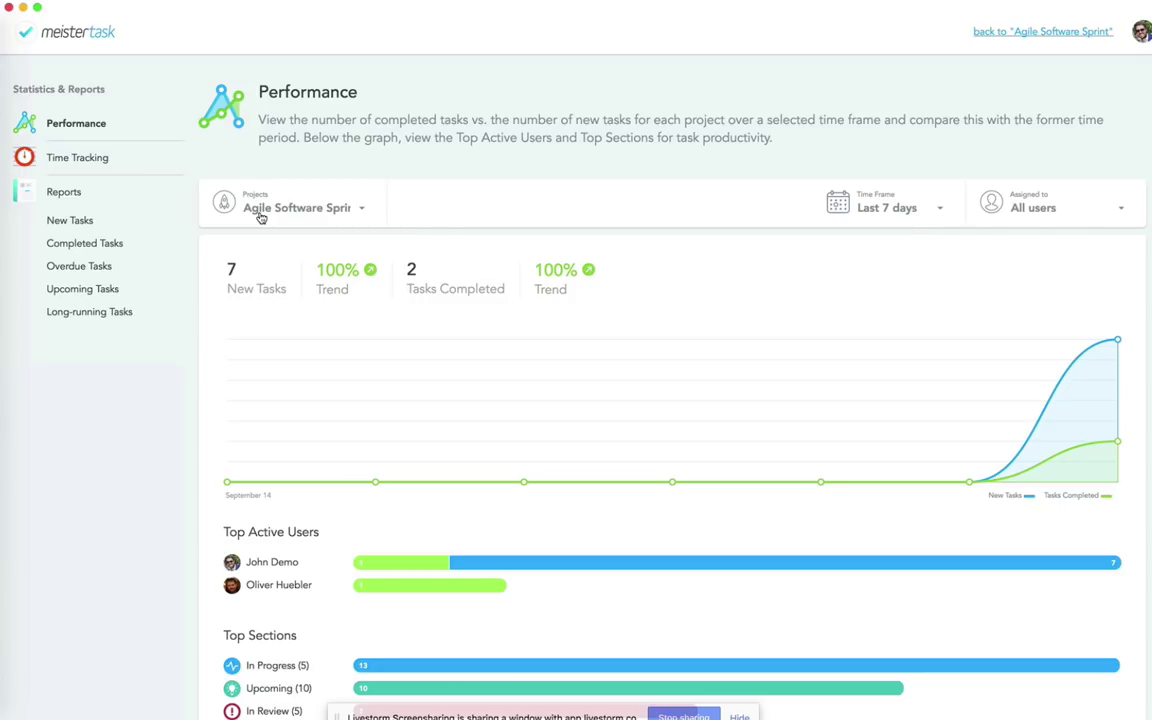
pyautogui.click(871, 212)
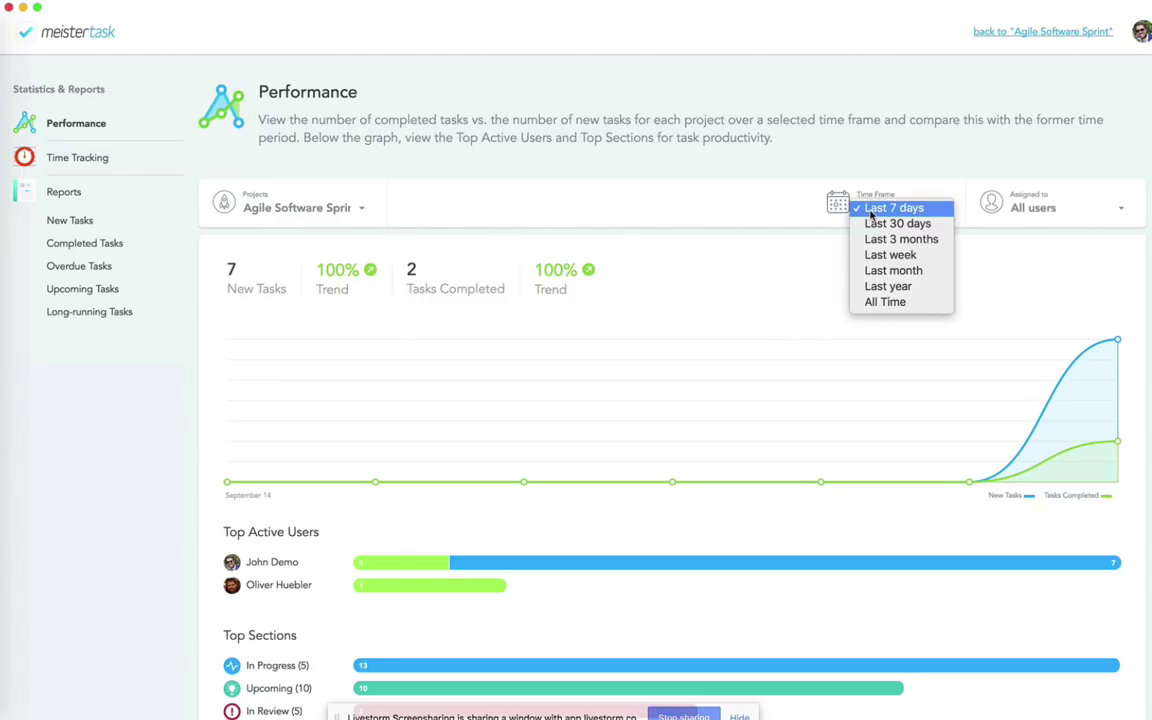
pyautogui.click(786, 214)
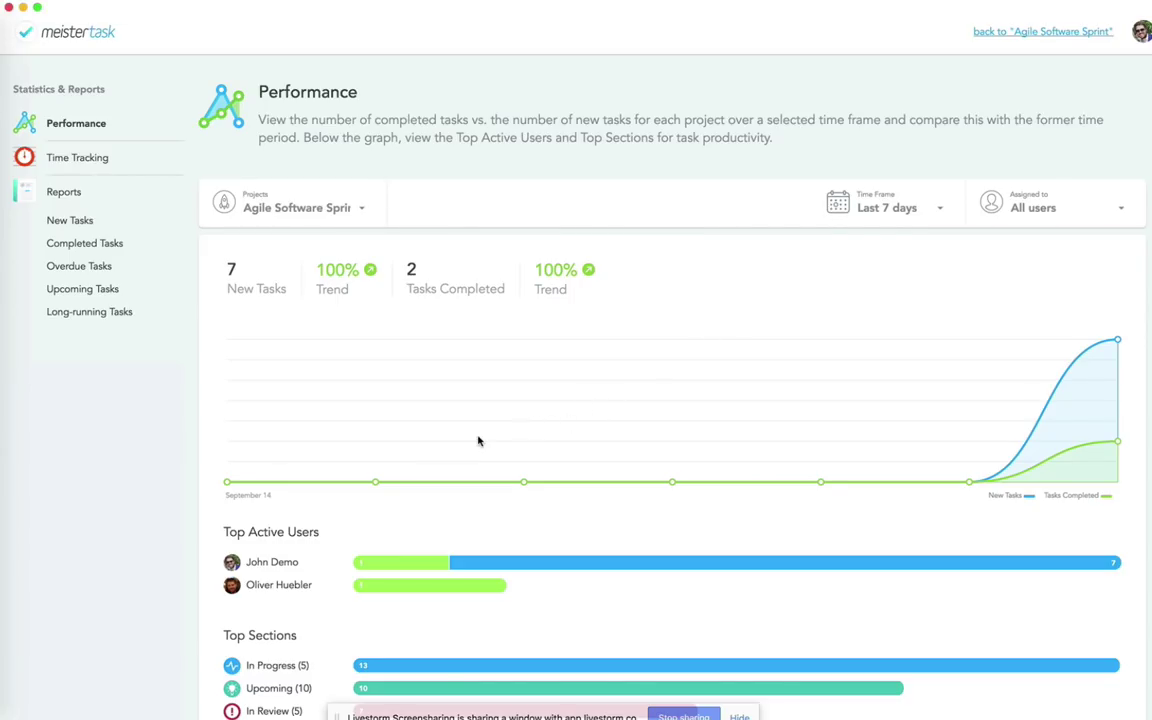
pyautogui.scroll(-1, 478, 440)
pyautogui.scroll(-2, 478, 440)
pyautogui.scroll(-1, 170, 420)
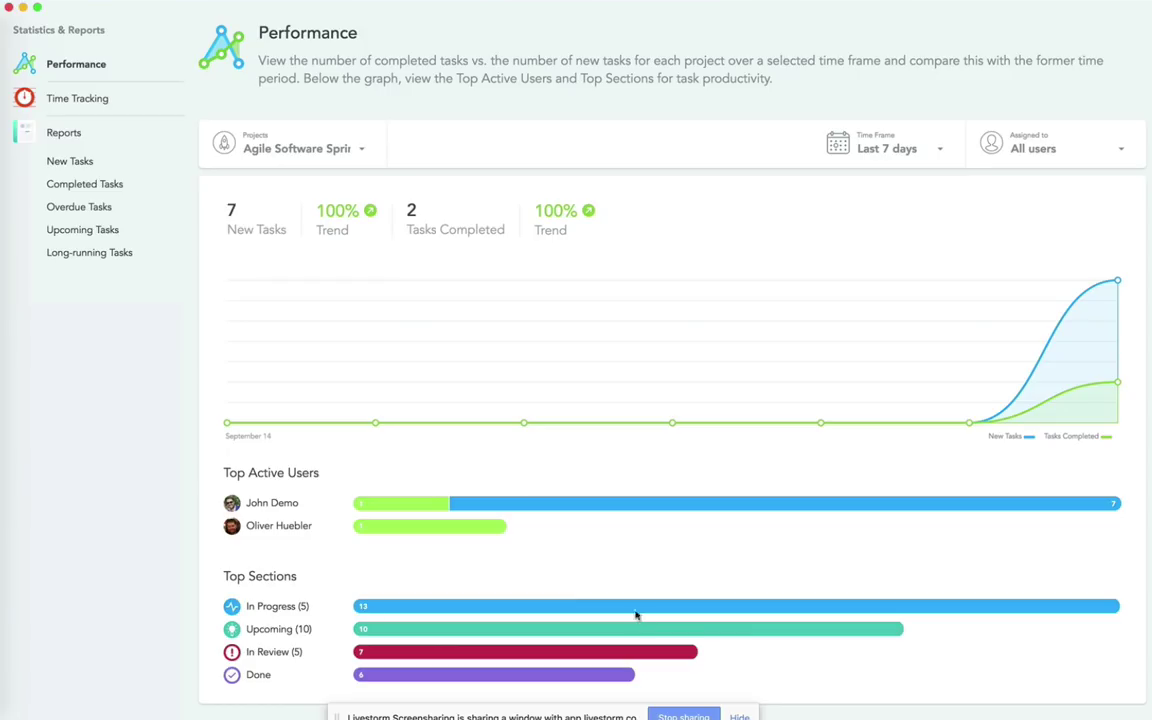
pyautogui.scroll(2, 645, 496)
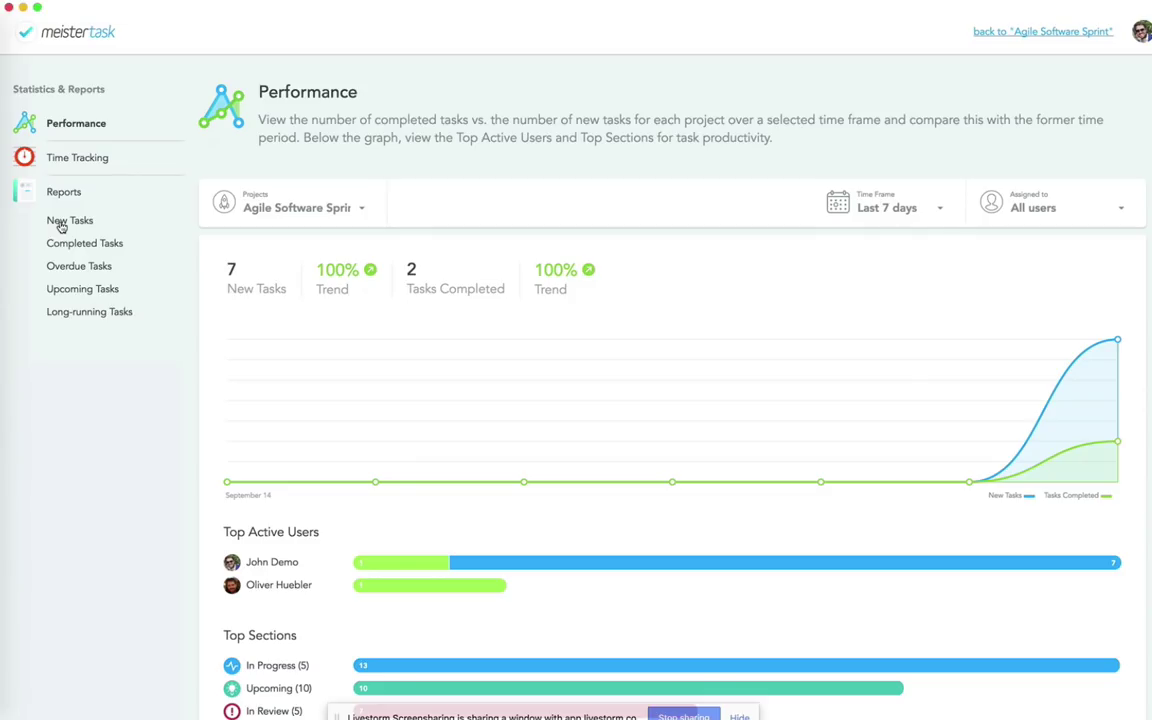
# Step: Check the New Tasks report, then view Upcoming Tasks as the September 2017 calendar
pyautogui.click(61, 224)
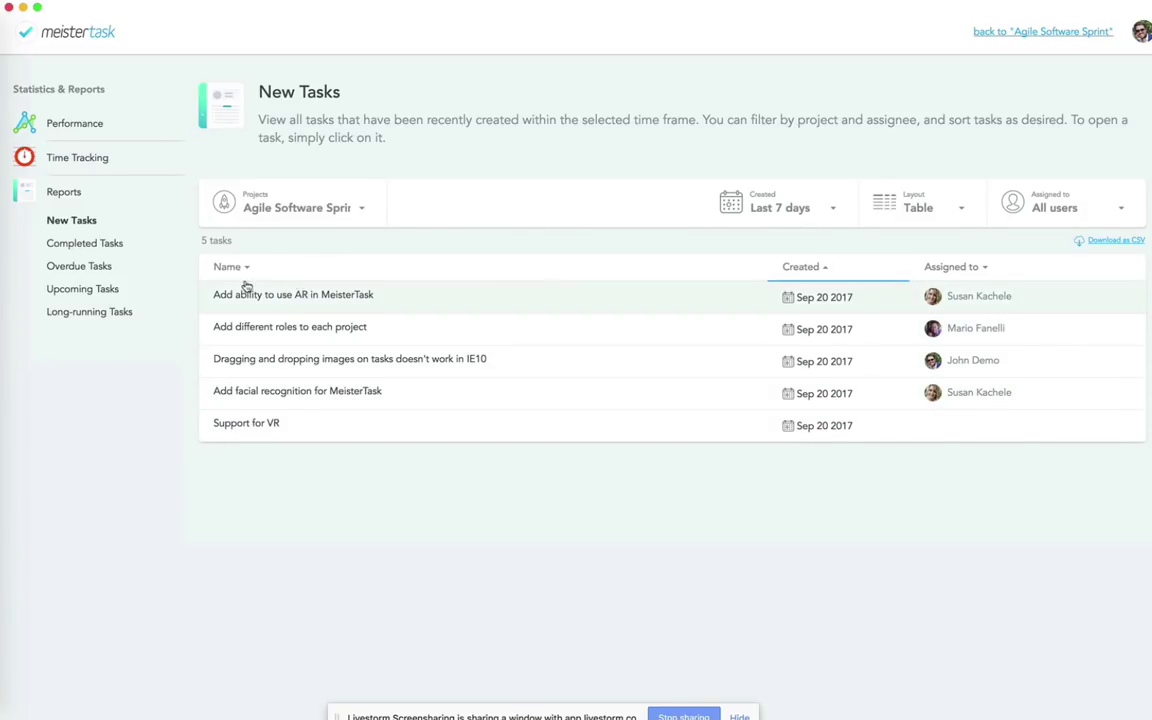
pyautogui.click(65, 296)
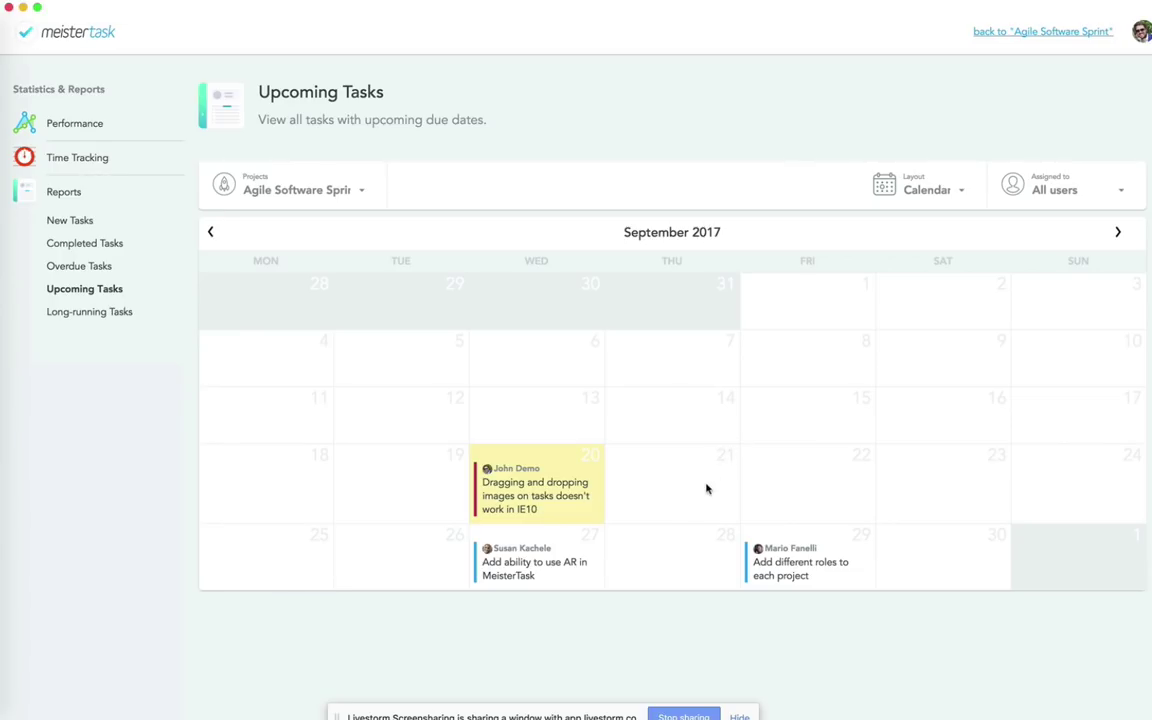
# Step: Filter upcoming tasks to all projects, then back to Agile Software Sprint only
pyautogui.click(282, 196)
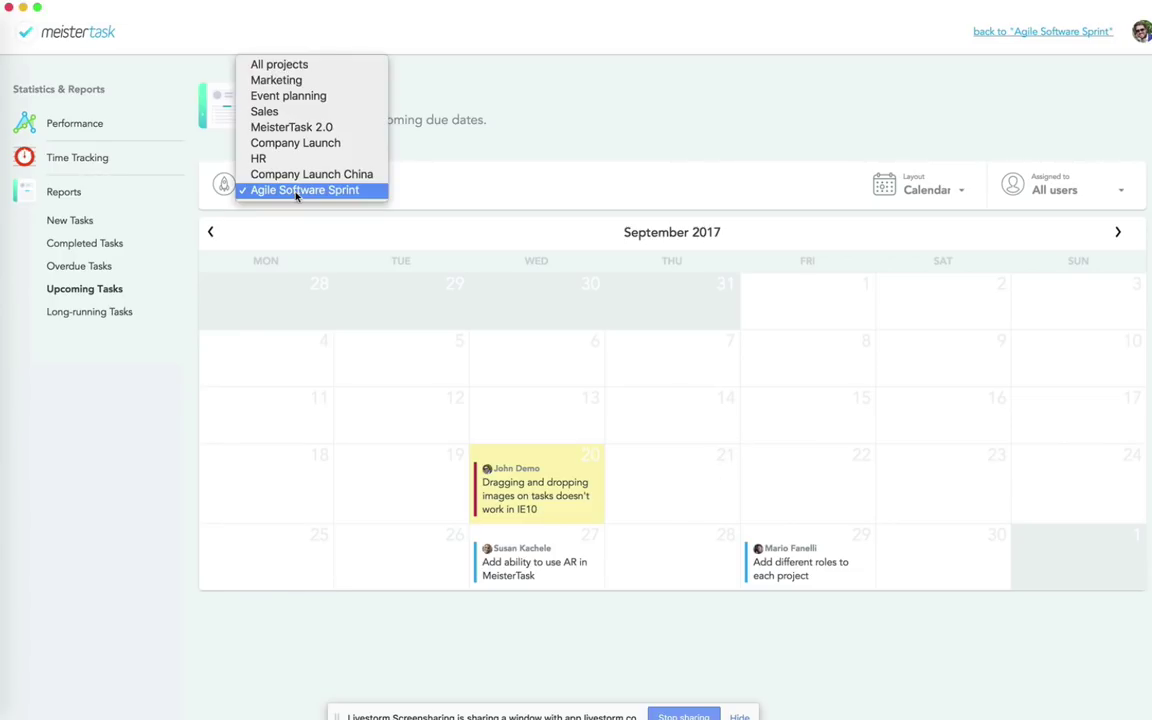
pyautogui.click(265, 60)
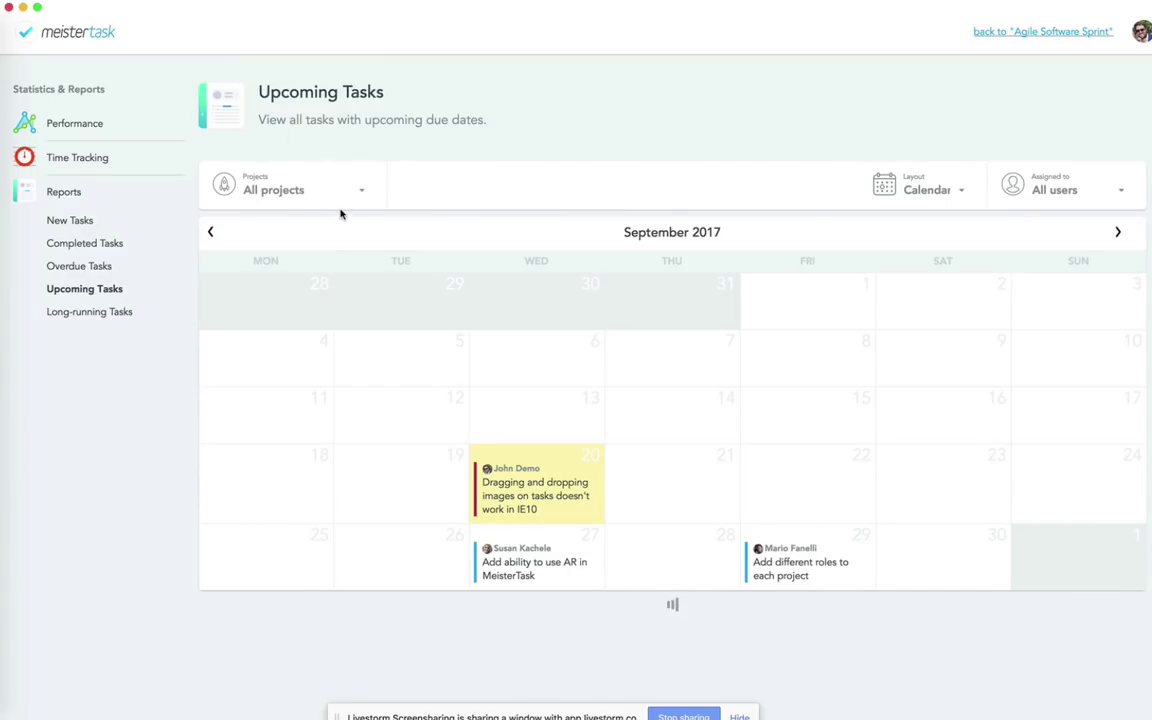
pyautogui.scroll(-2, 674, 546)
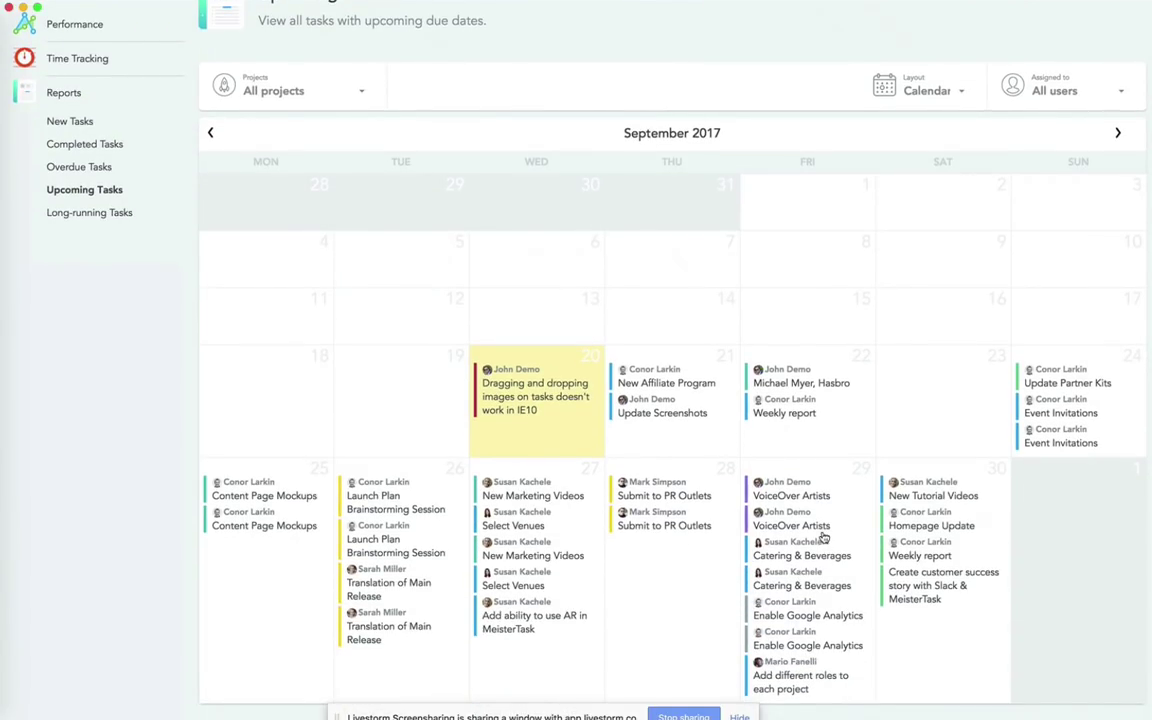
pyautogui.scroll(1, 822, 537)
pyautogui.scroll(-1, 822, 537)
pyautogui.scroll(2, 690, 418)
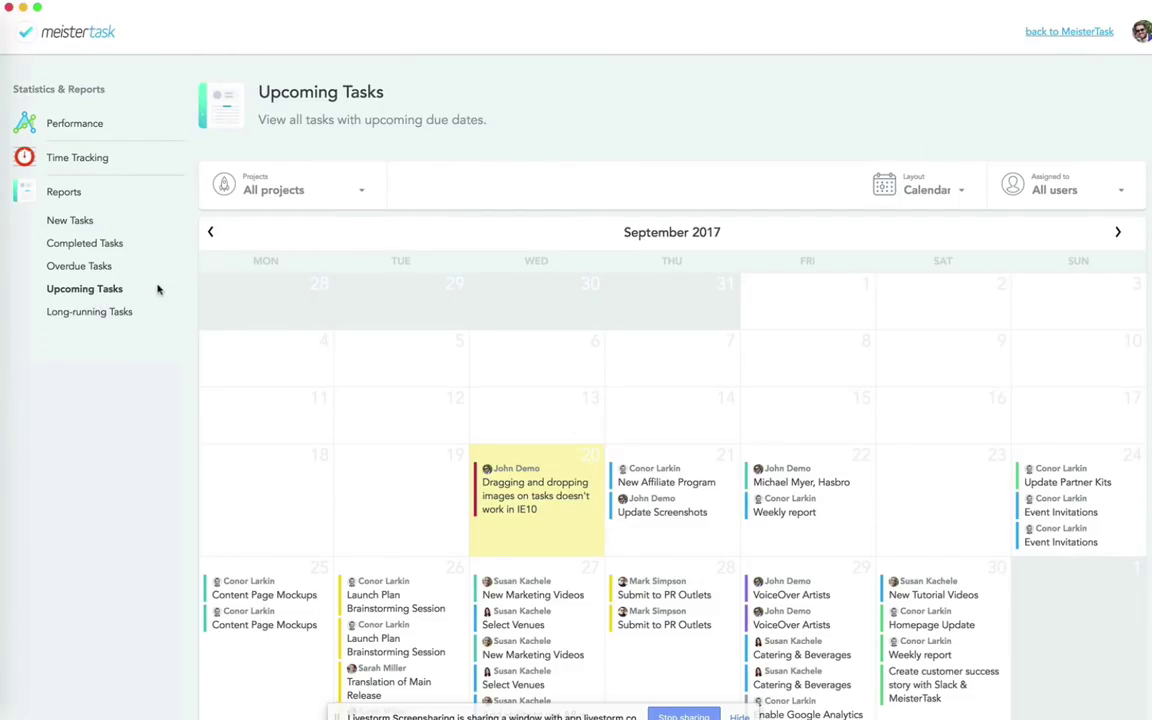
pyautogui.click(276, 194)
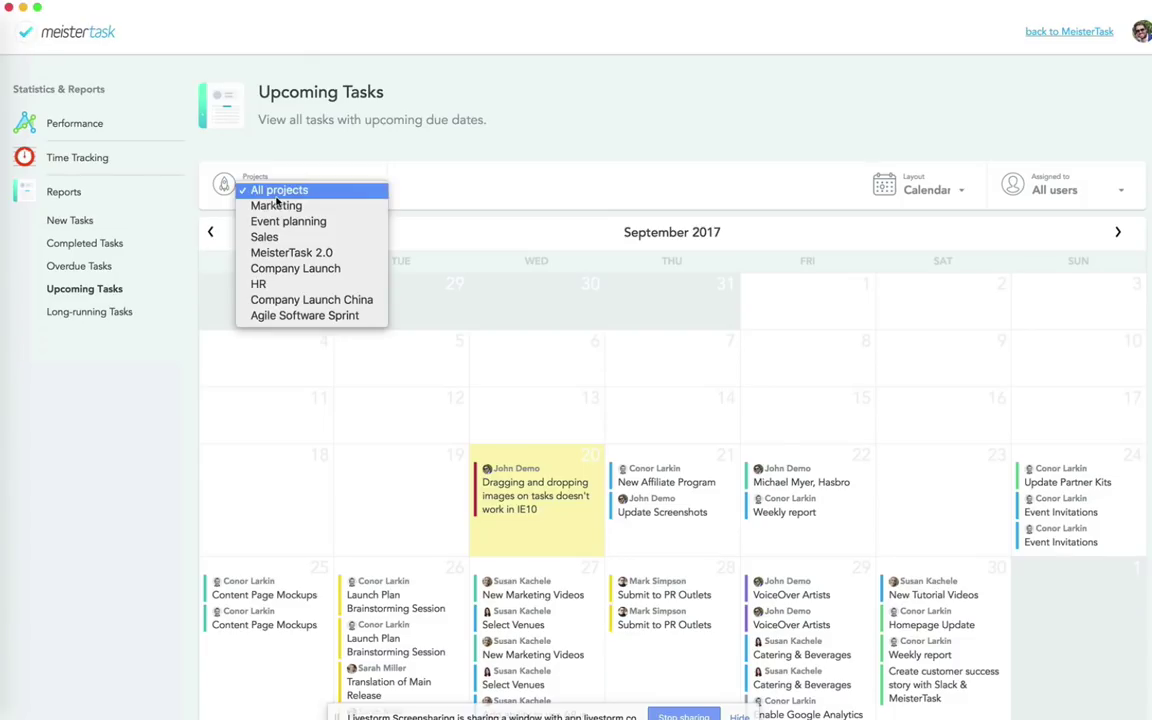
pyautogui.click(268, 315)
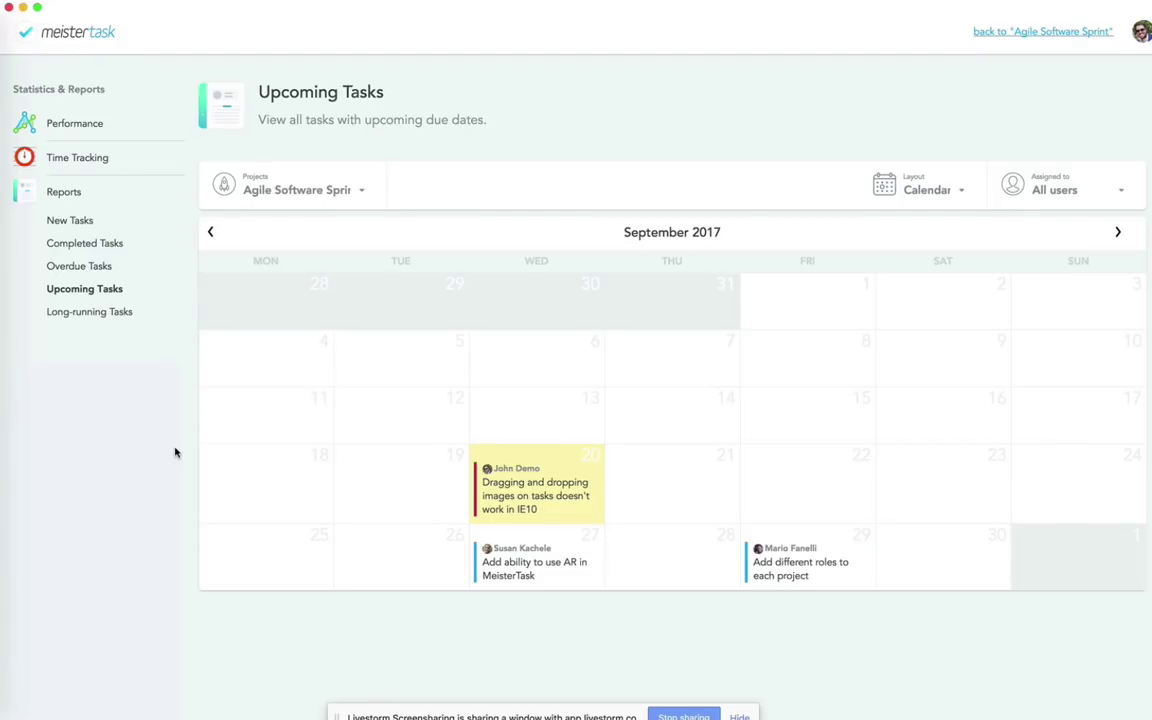
# Step: Switch the Upcoming Tasks layout to table, then to a September 2017 calendar
pyautogui.click(913, 188)
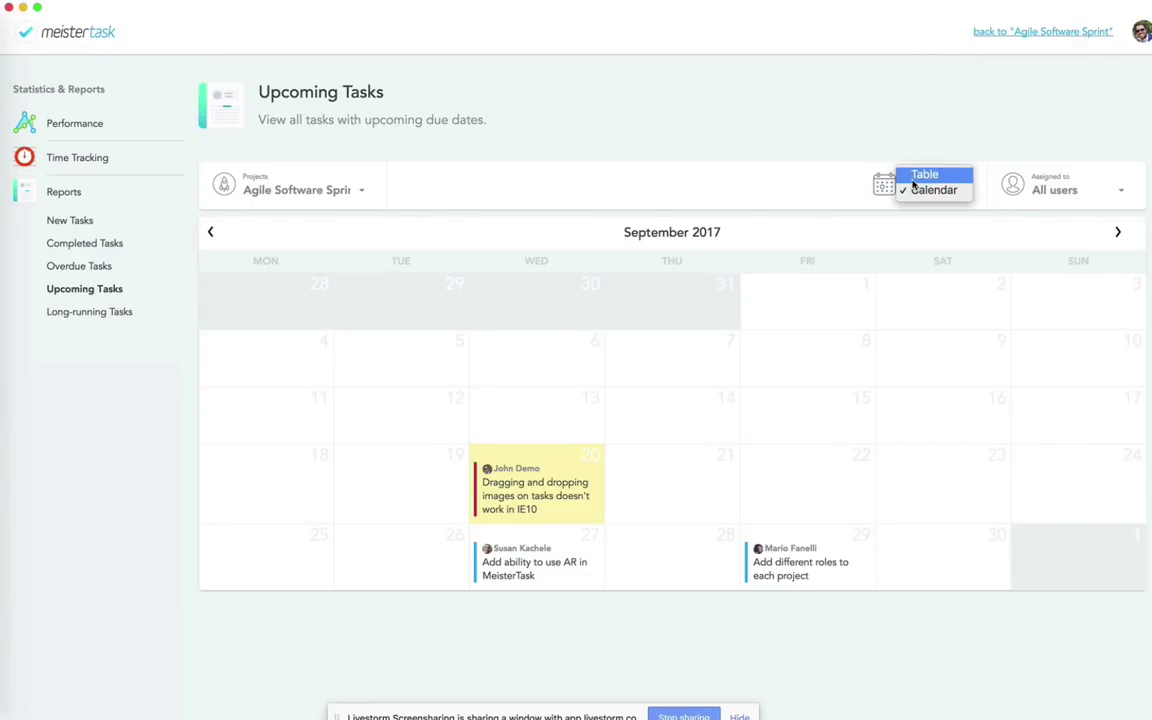
pyautogui.click(913, 176)
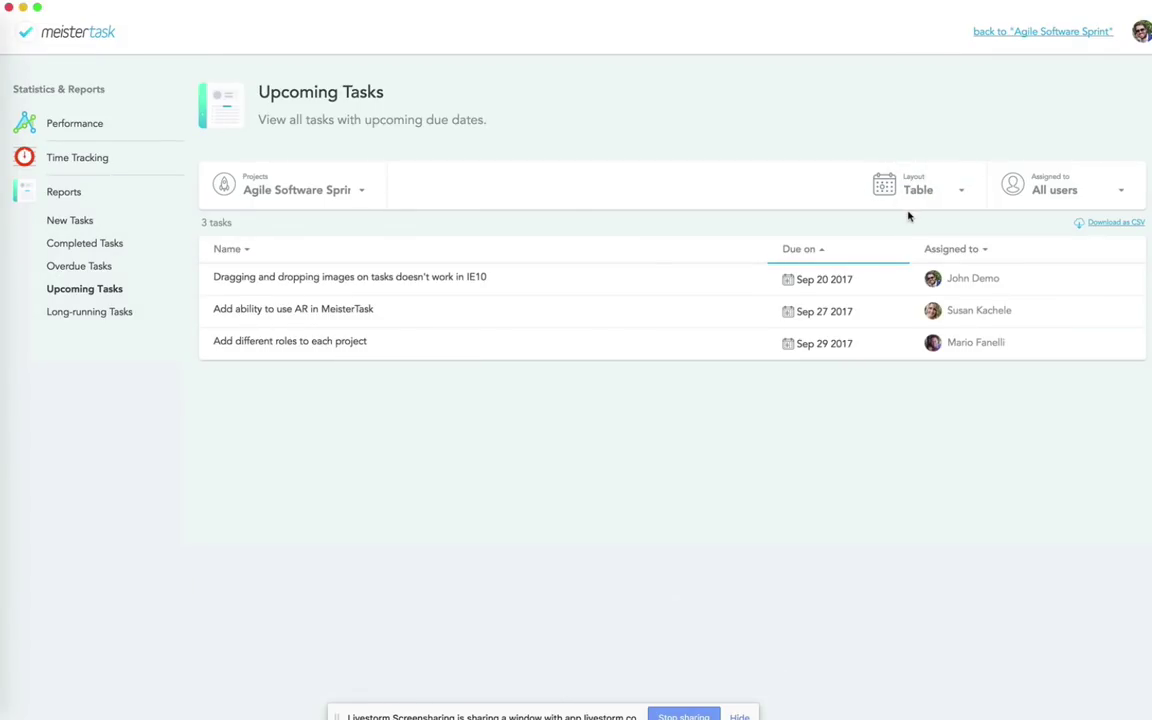
pyautogui.click(927, 193)
pyautogui.click(927, 206)
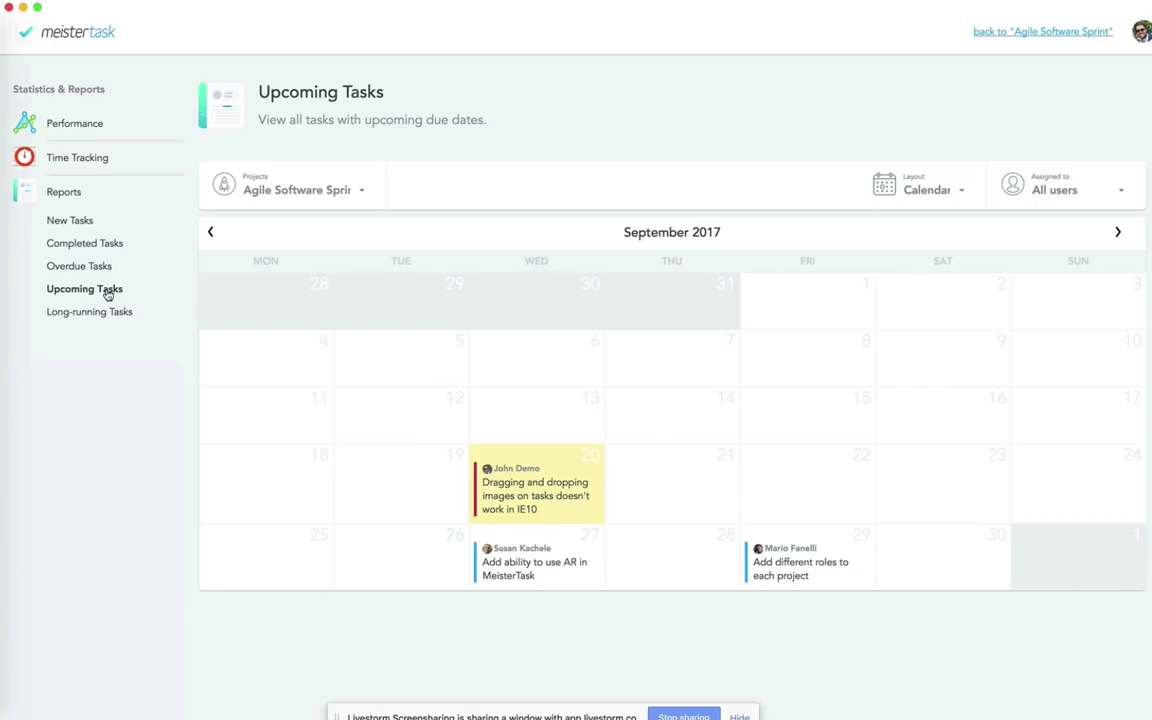
# Step: Open the Time Tracking report for Agile Software Sprint and scroll through it
pyautogui.click(85, 162)
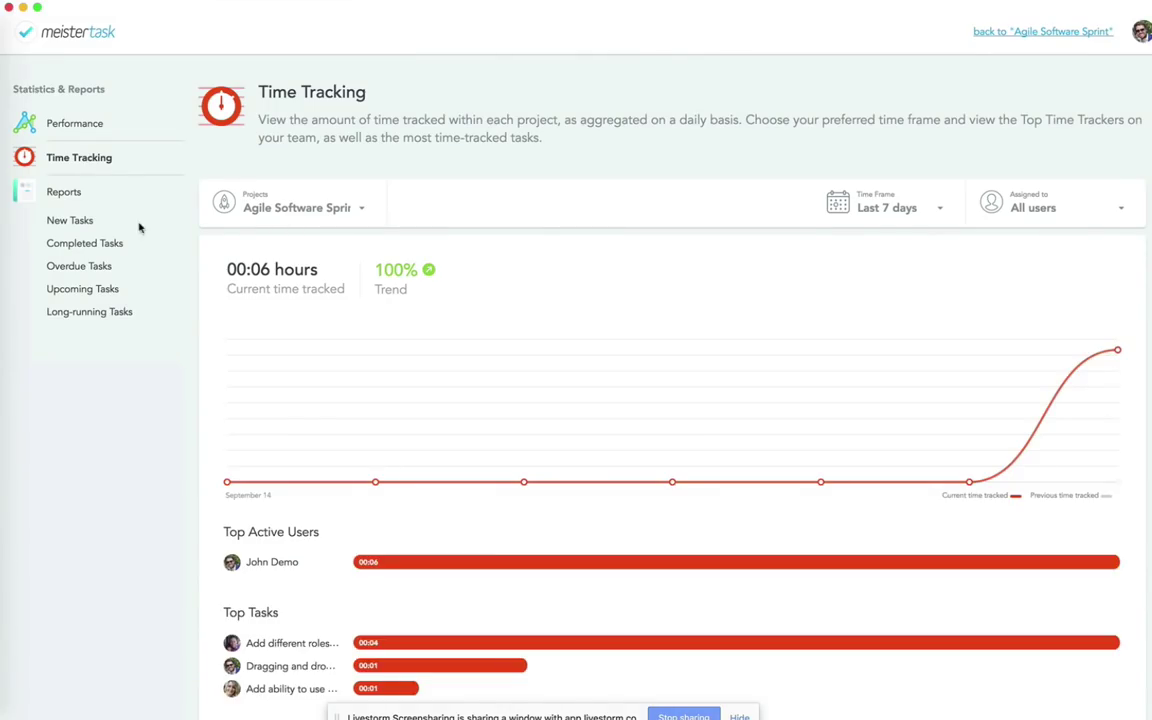
pyautogui.scroll(-1, 406, 481)
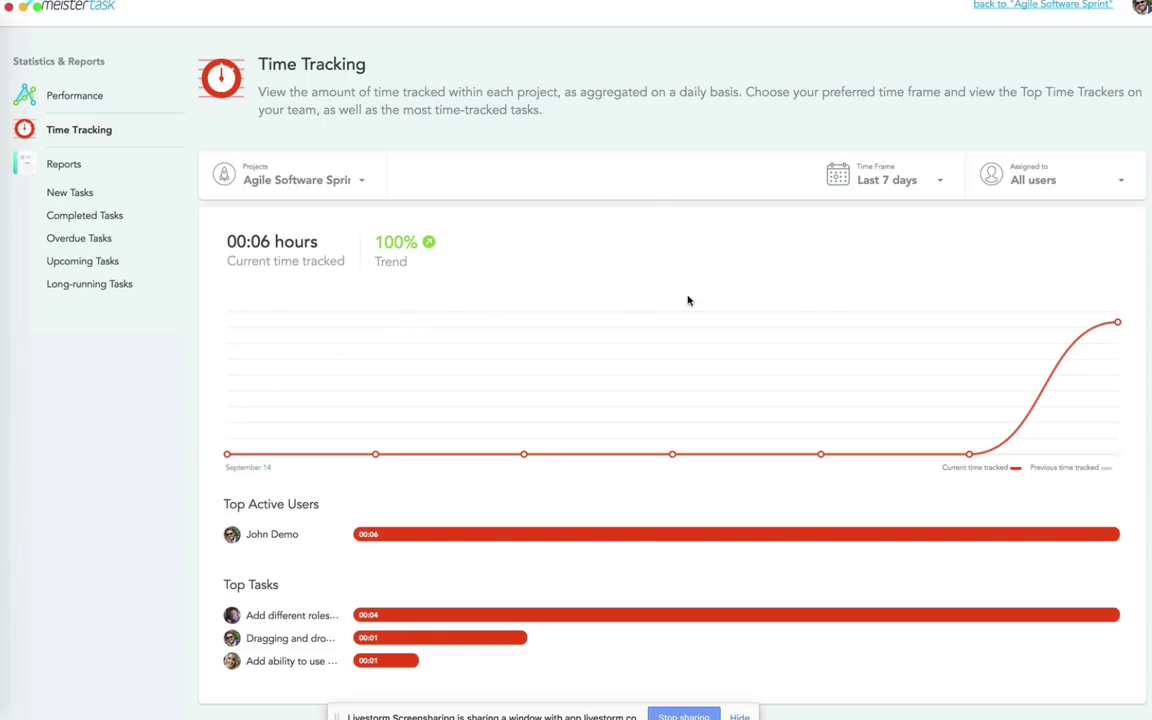
pyautogui.scroll(1, 1027, 184)
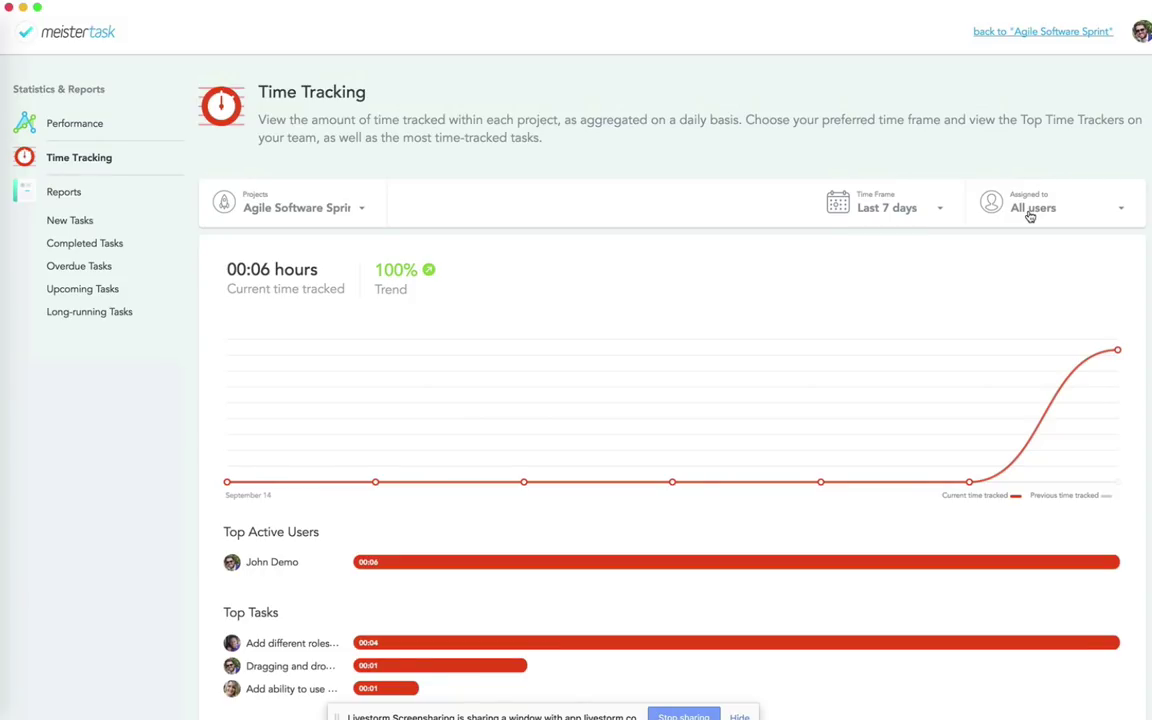
# Step: Try single-assignee filters, reset to All users, and return to the Performance report
pyautogui.click(1030, 212)
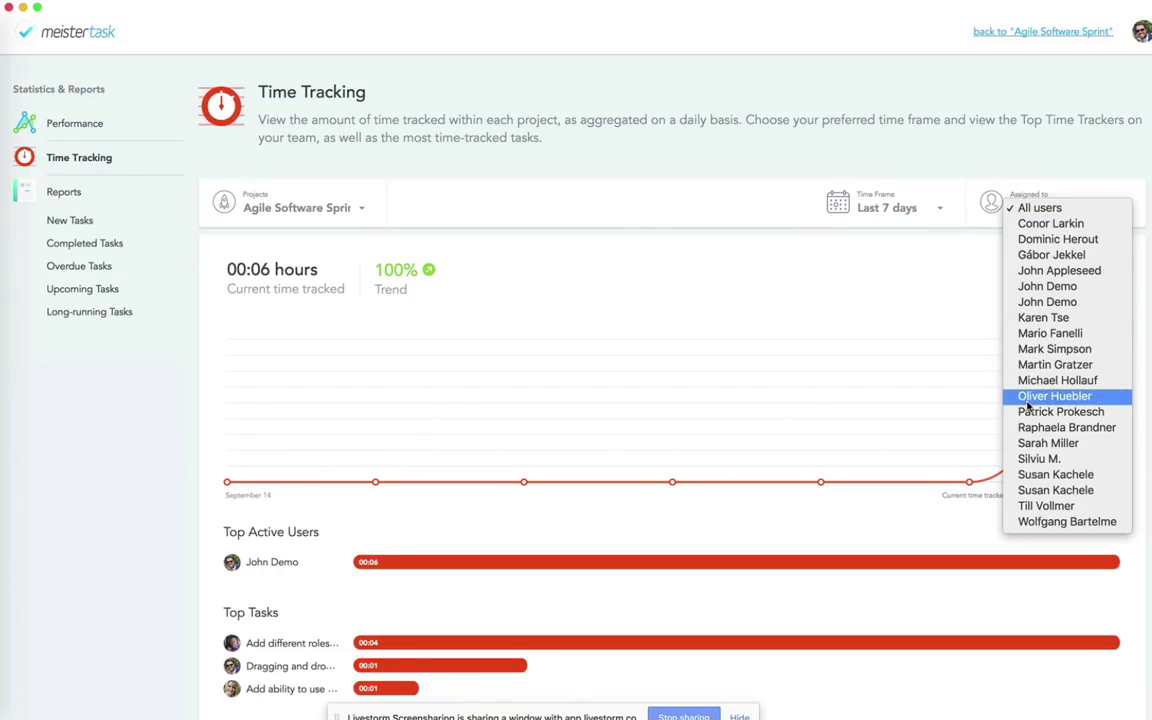
pyautogui.click(1034, 476)
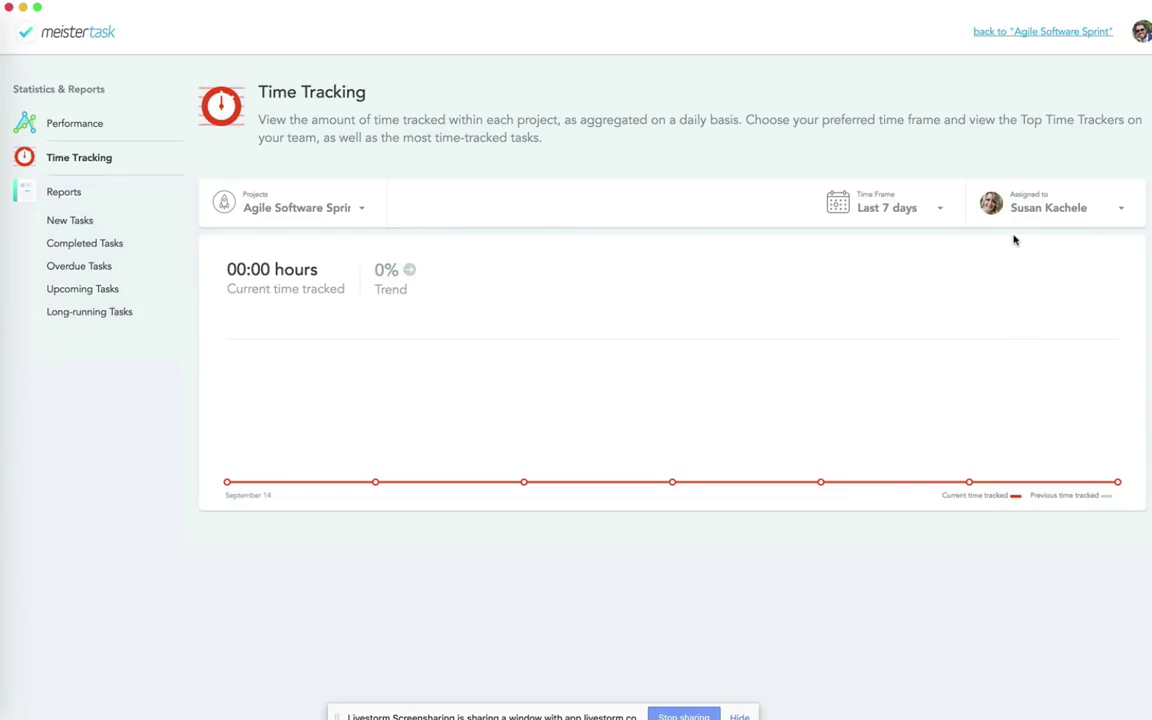
pyautogui.click(1025, 212)
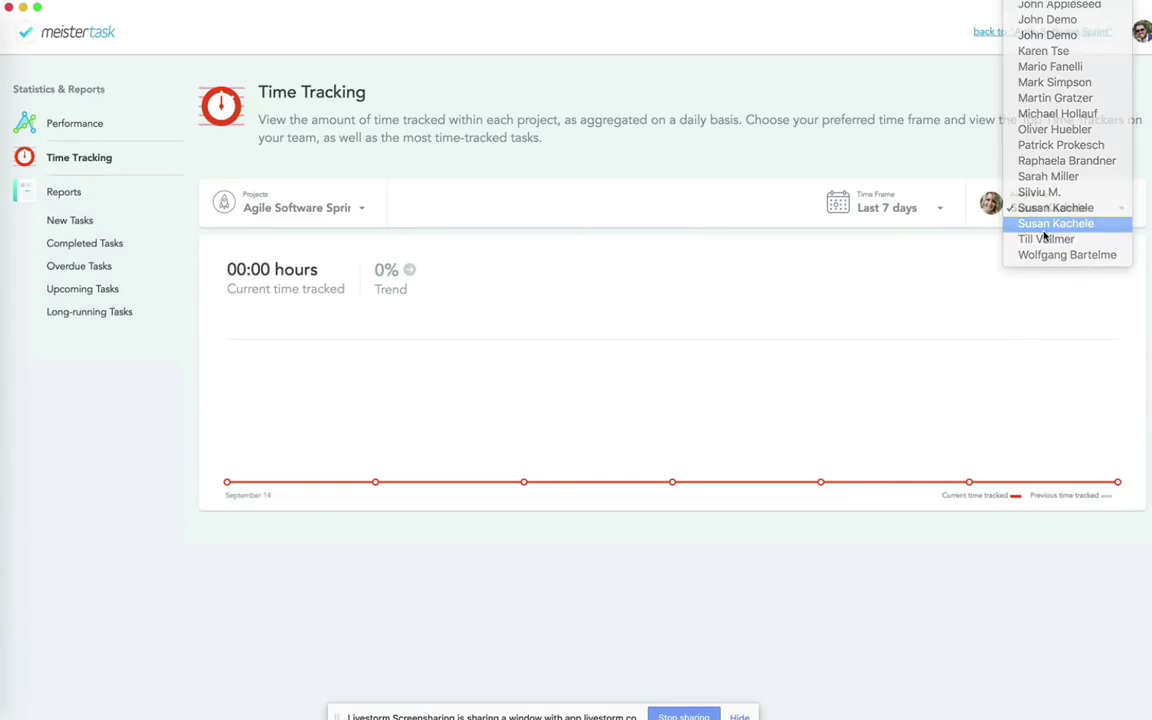
pyautogui.click(1015, 224)
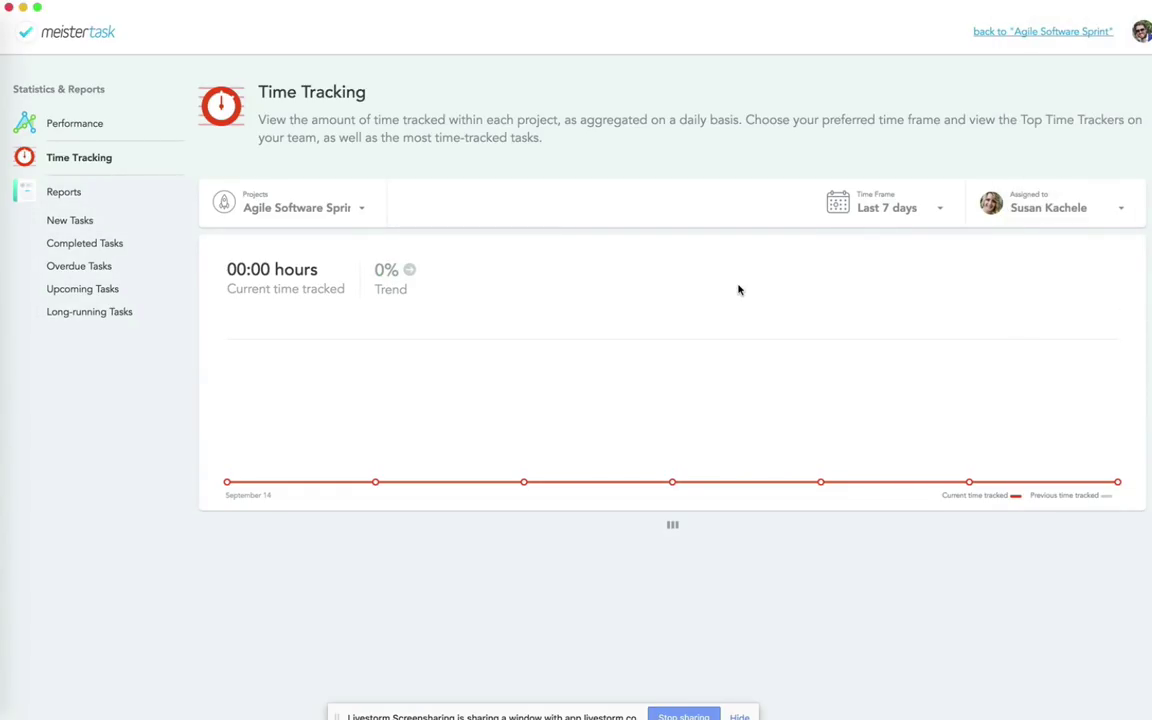
pyautogui.click(1010, 212)
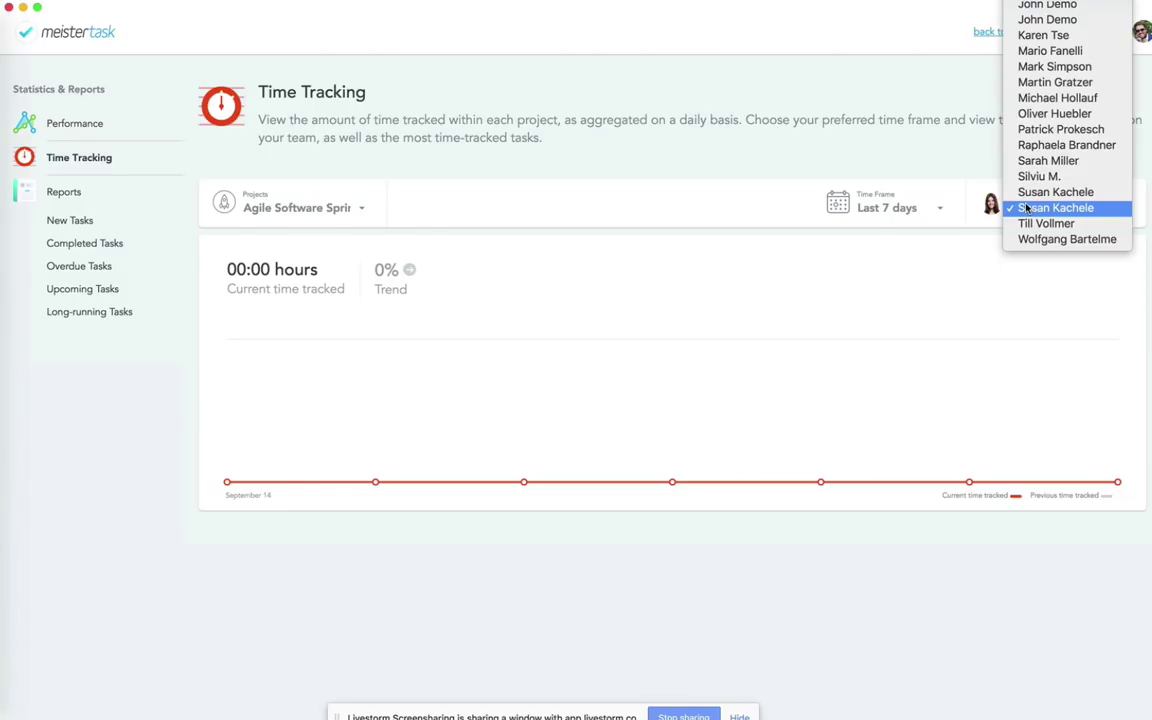
pyautogui.click(1040, 4)
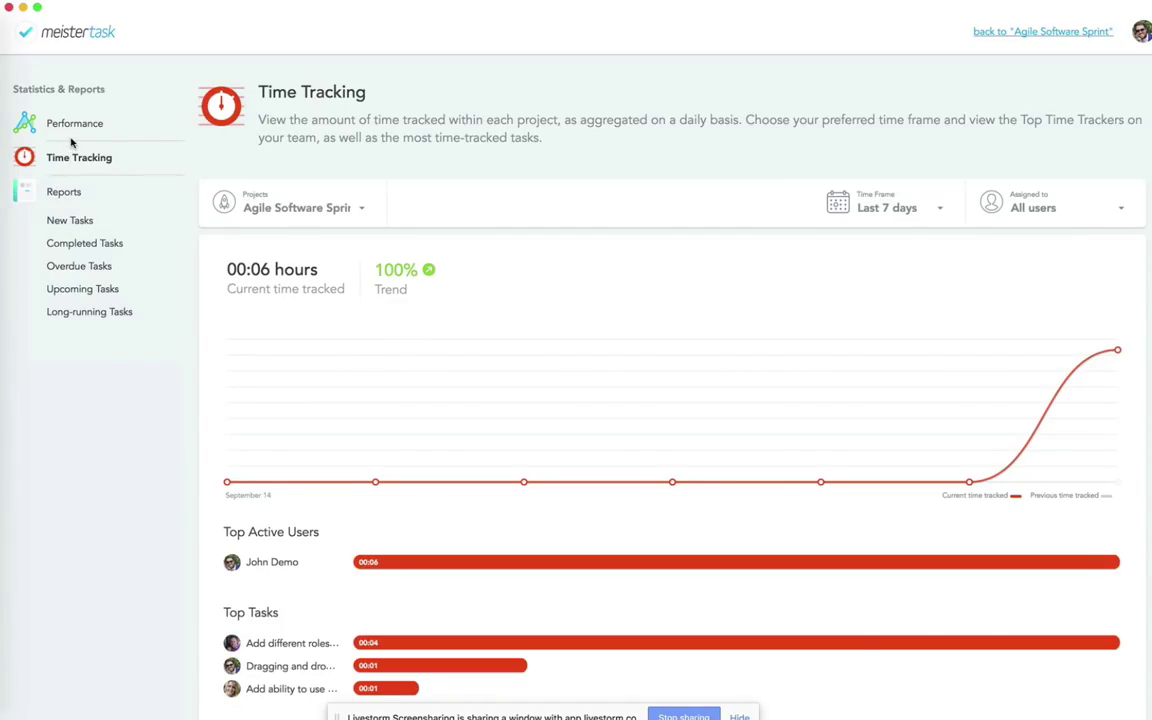
pyautogui.click(78, 193)
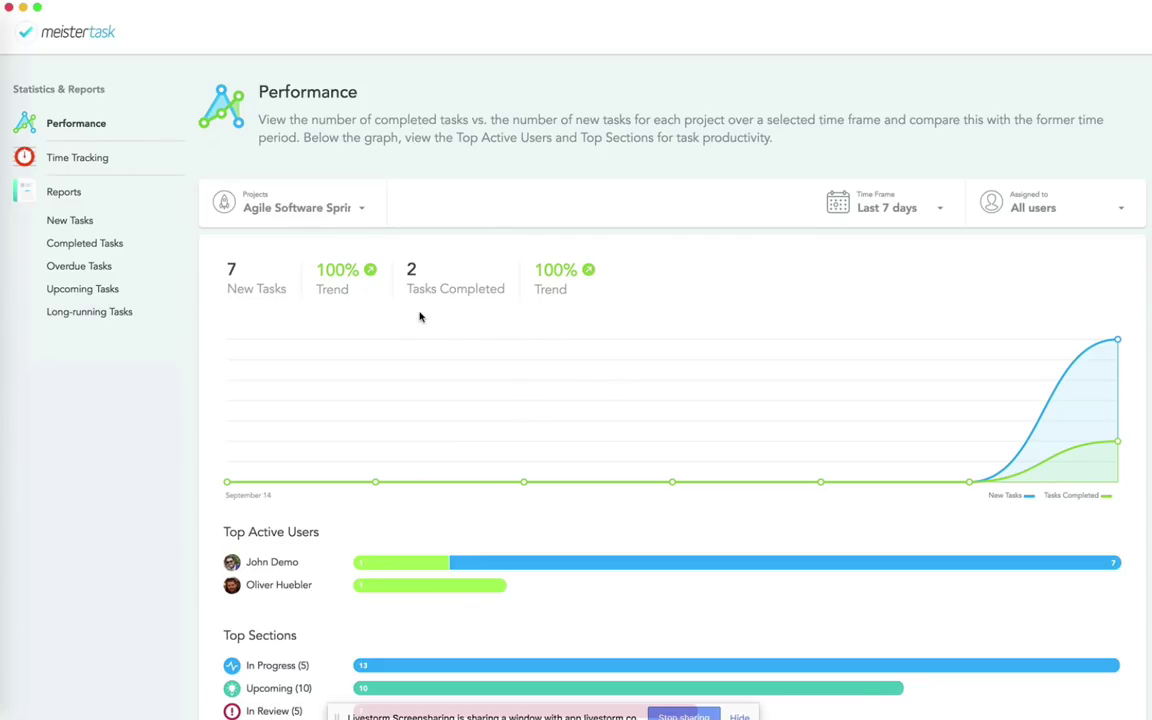
# Step: Open the New Tasks report, listing 5 tasks created Sep 20 2017 including Support for VR
pyautogui.scroll(-2, 420, 317)
pyautogui.scroll(2, 420, 317)
pyautogui.click(63, 227)
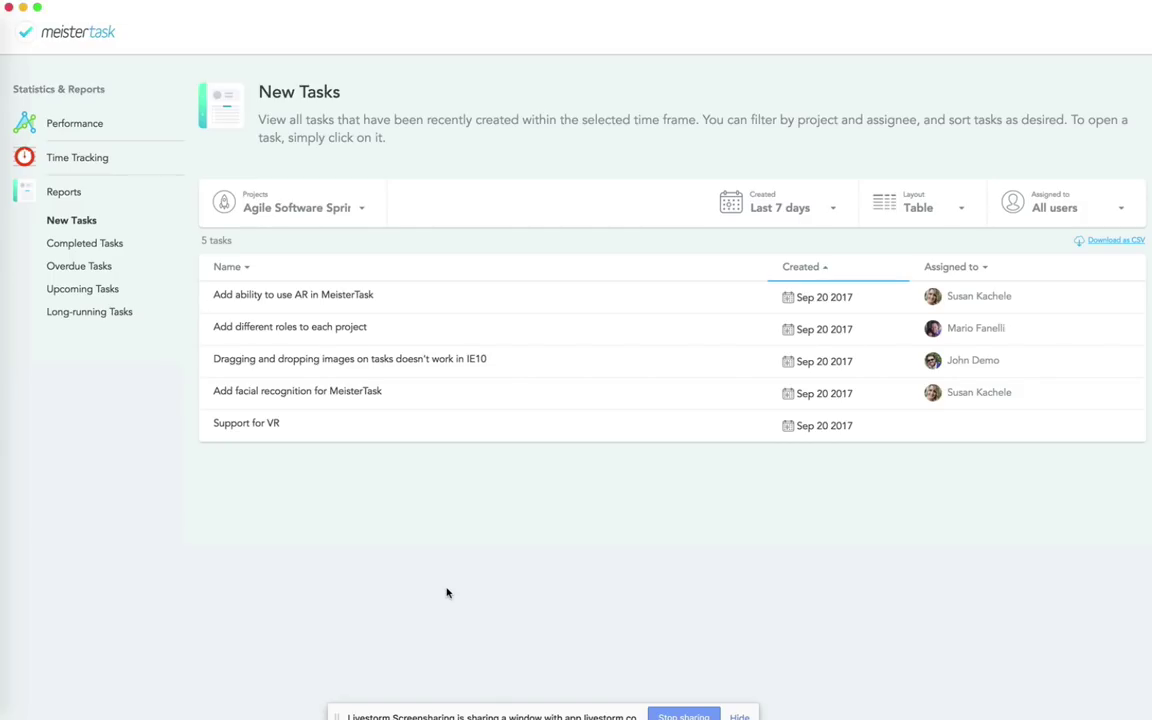
pyautogui.click(67, 248)
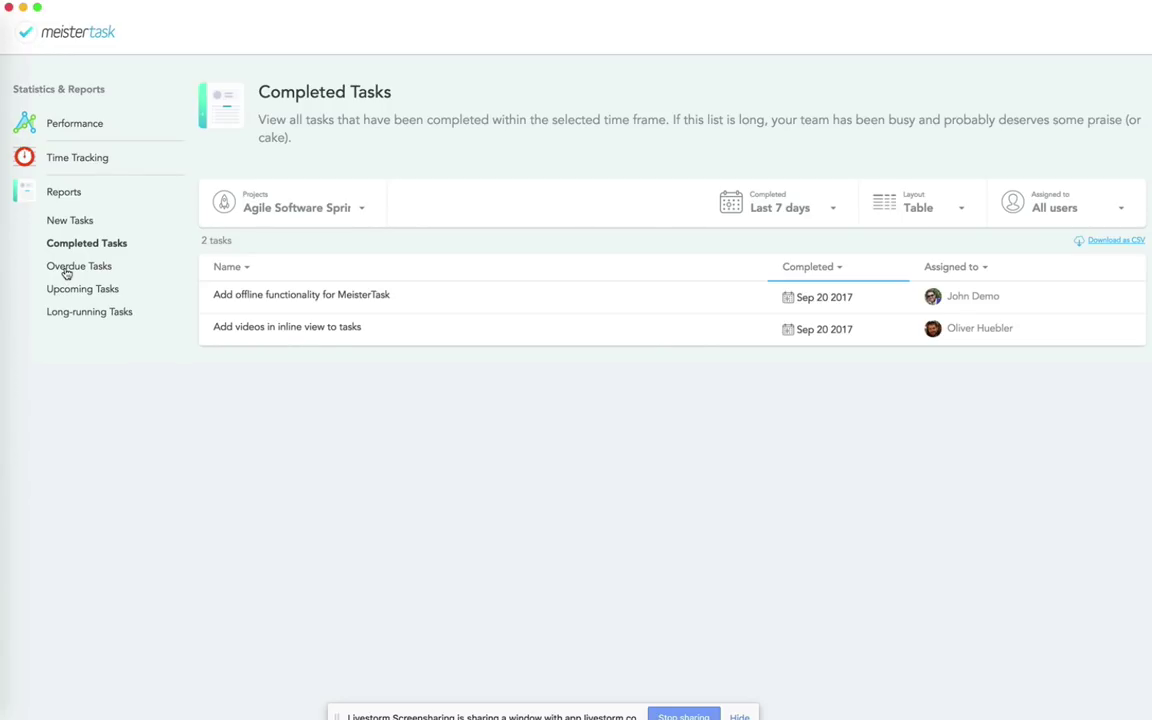
pyautogui.click(66, 270)
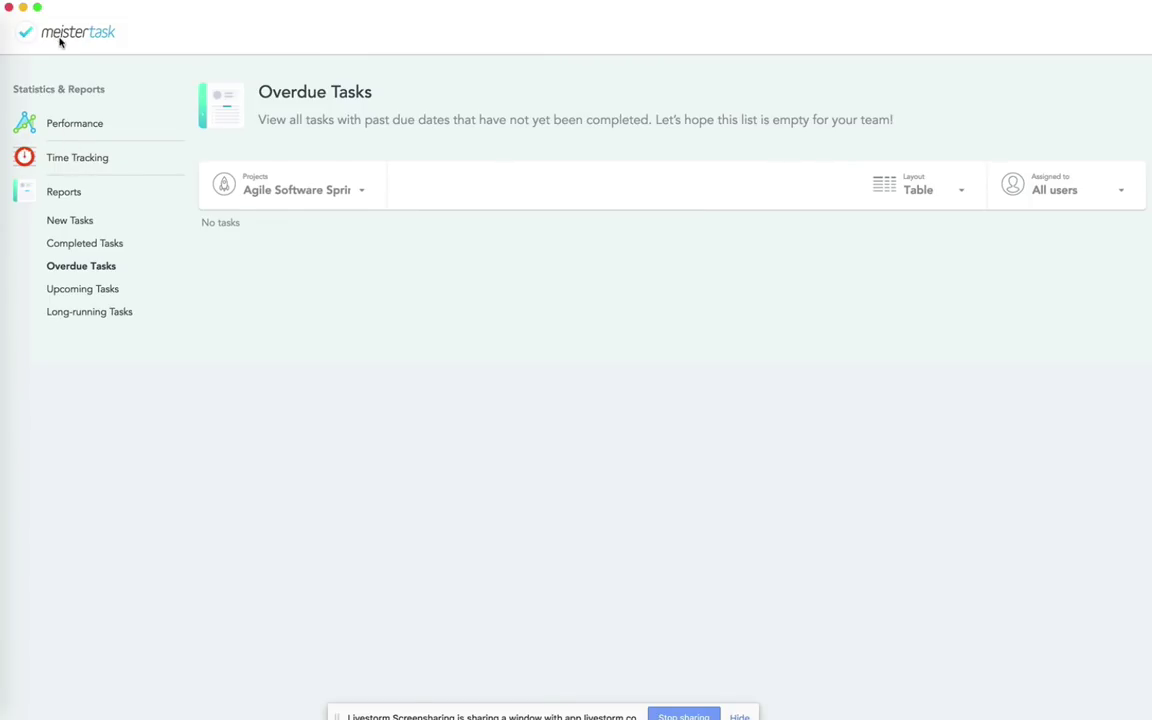
pyautogui.click(62, 228)
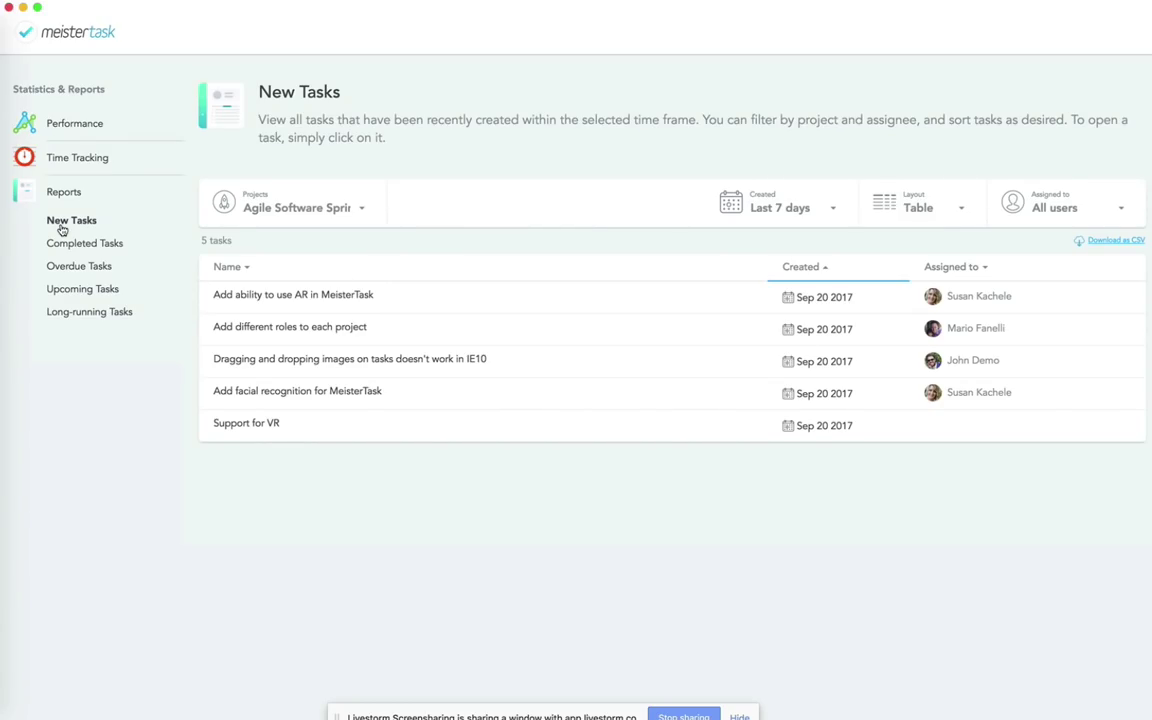
# Step: Revisit the Time Tracking report, then exit Statistics & Reports to the start screen
pyautogui.click(73, 163)
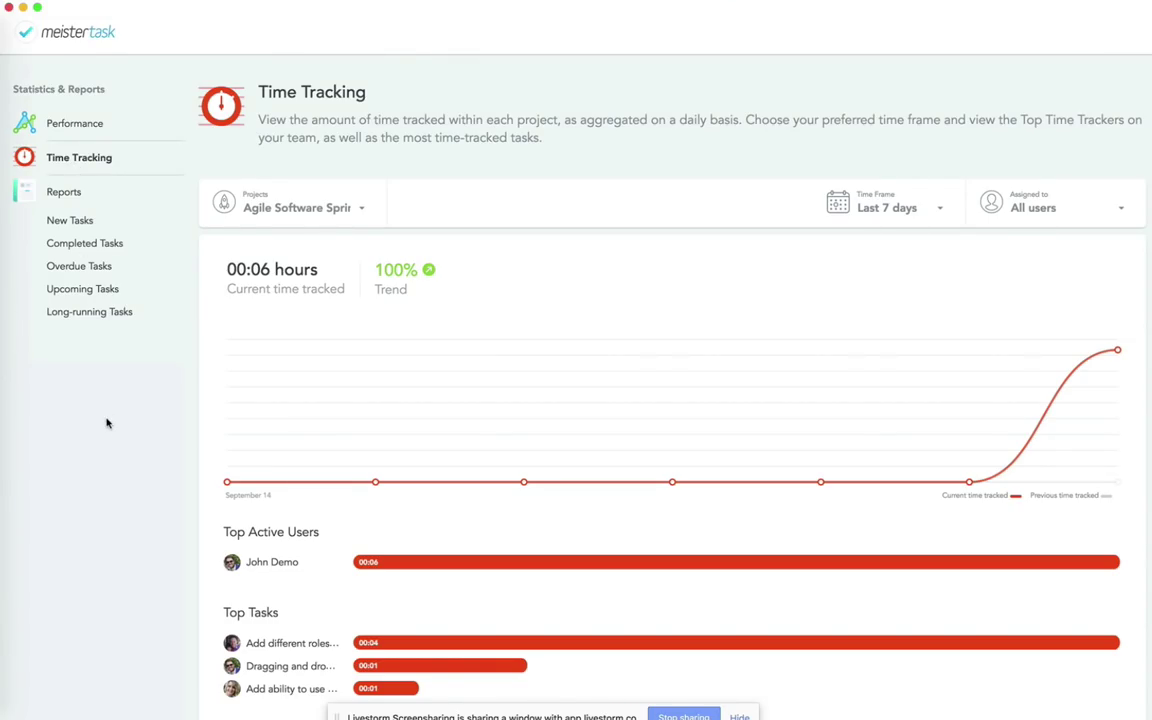
pyautogui.scroll(-2, 108, 411)
pyautogui.press('Escape')
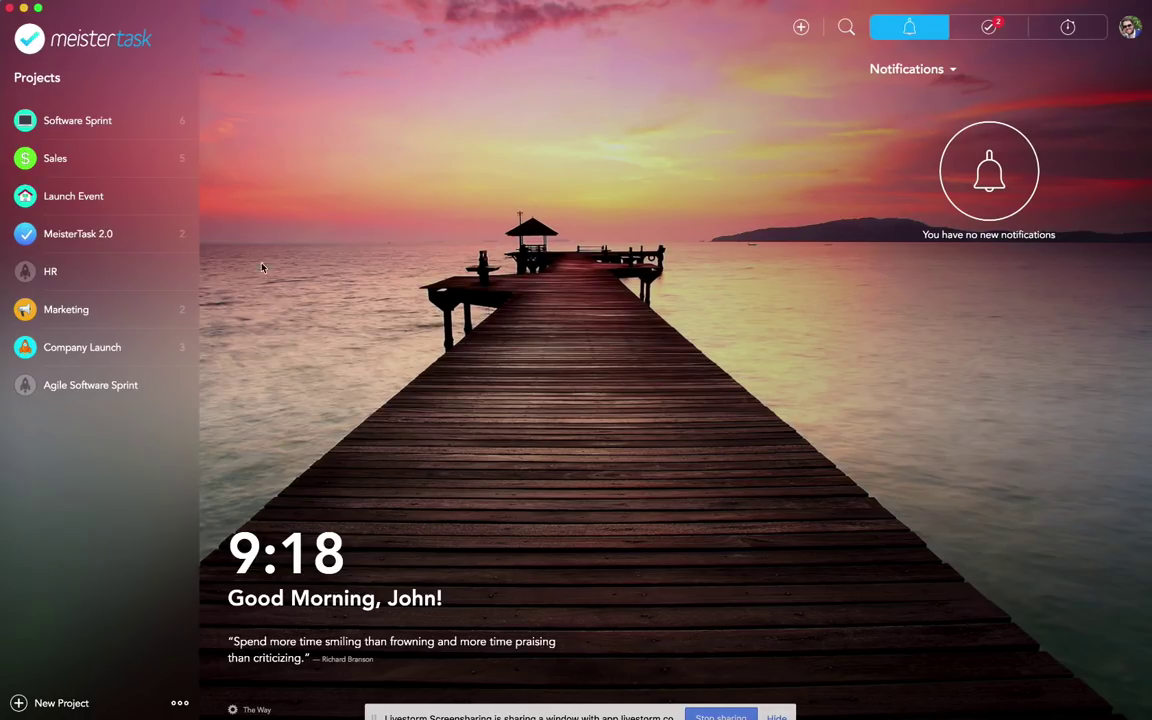
pyautogui.click(95, 236)
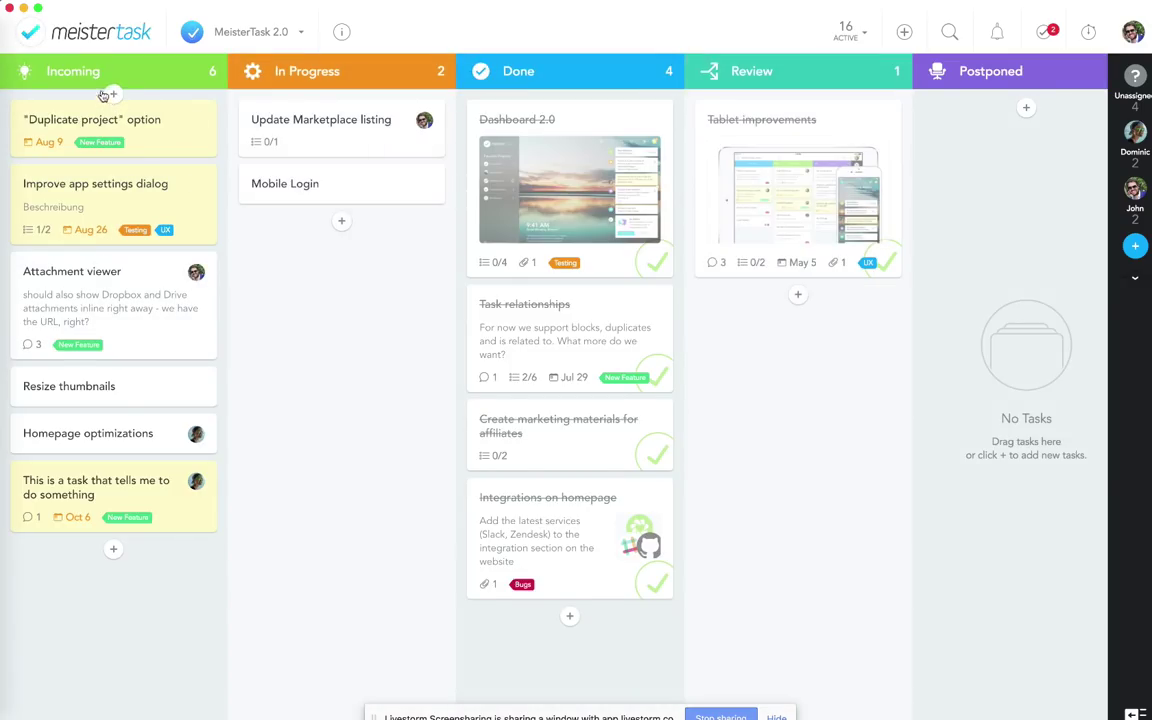
pyautogui.click(80, 40)
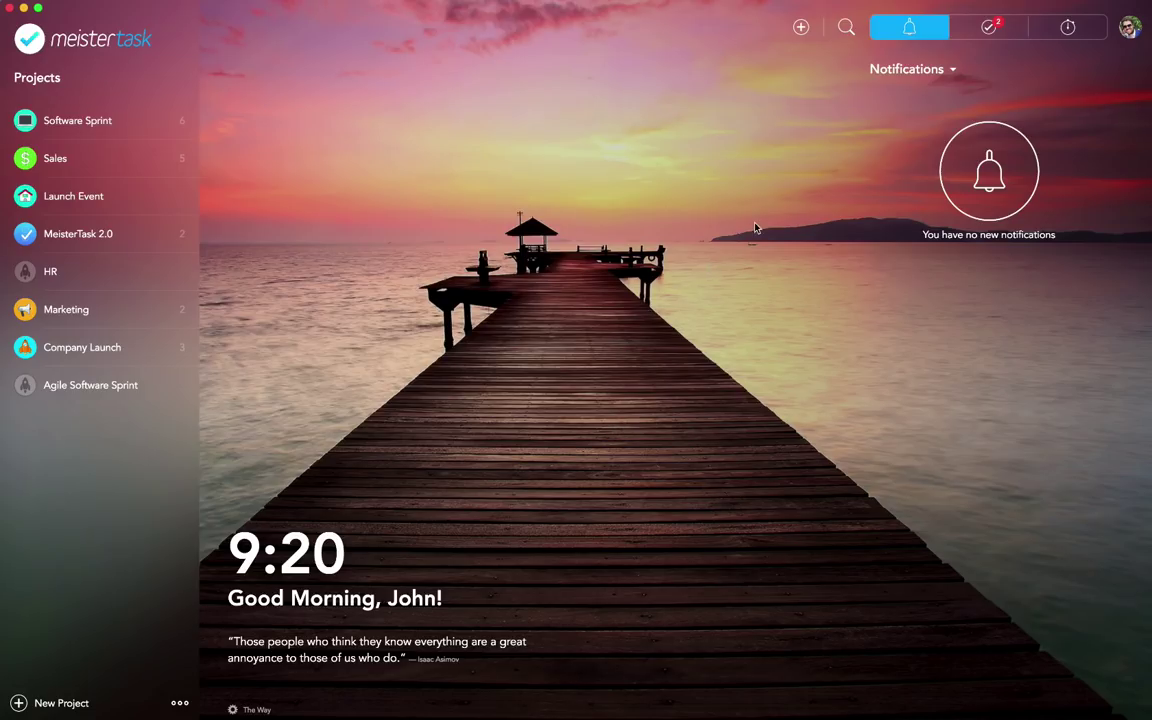
pyautogui.click(948, 69)
pyautogui.click(920, 140)
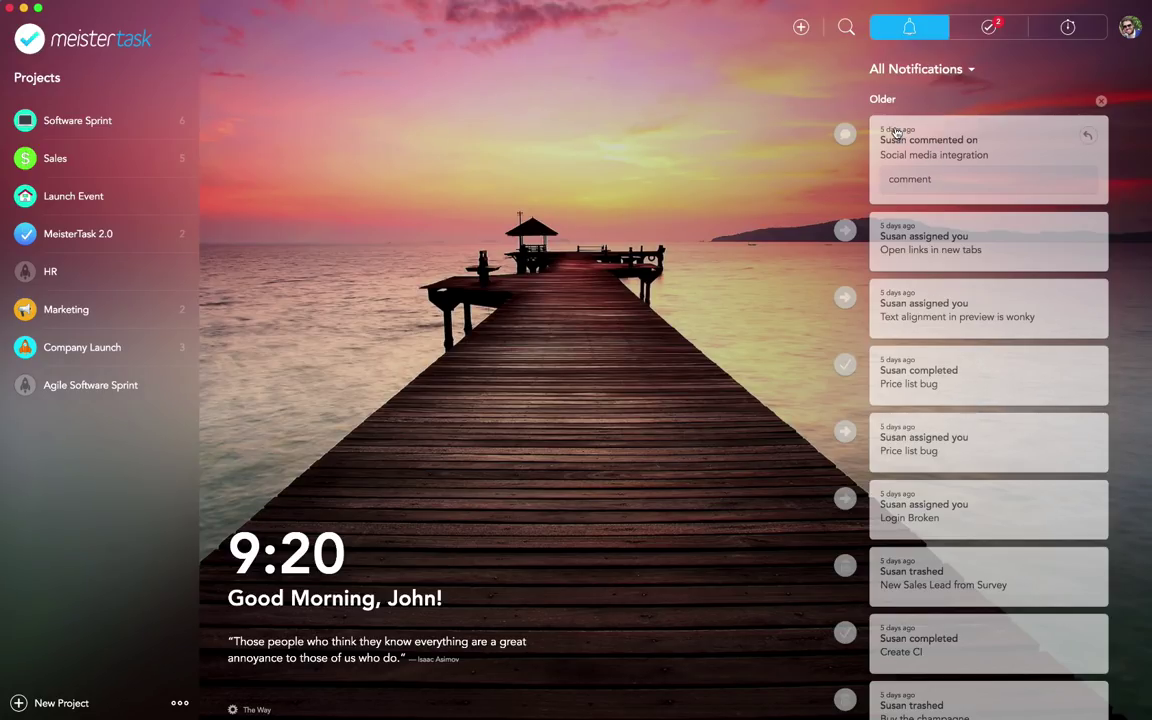
pyautogui.scroll(-3, 970, 500)
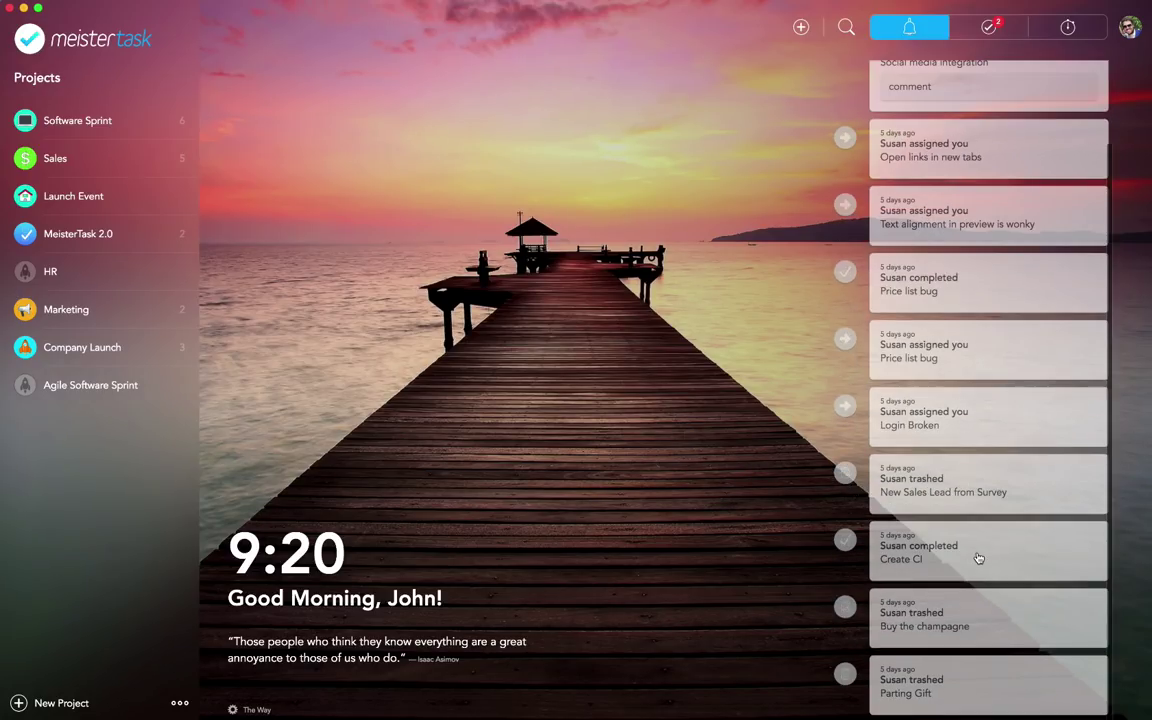
pyautogui.scroll(3, 958, 680)
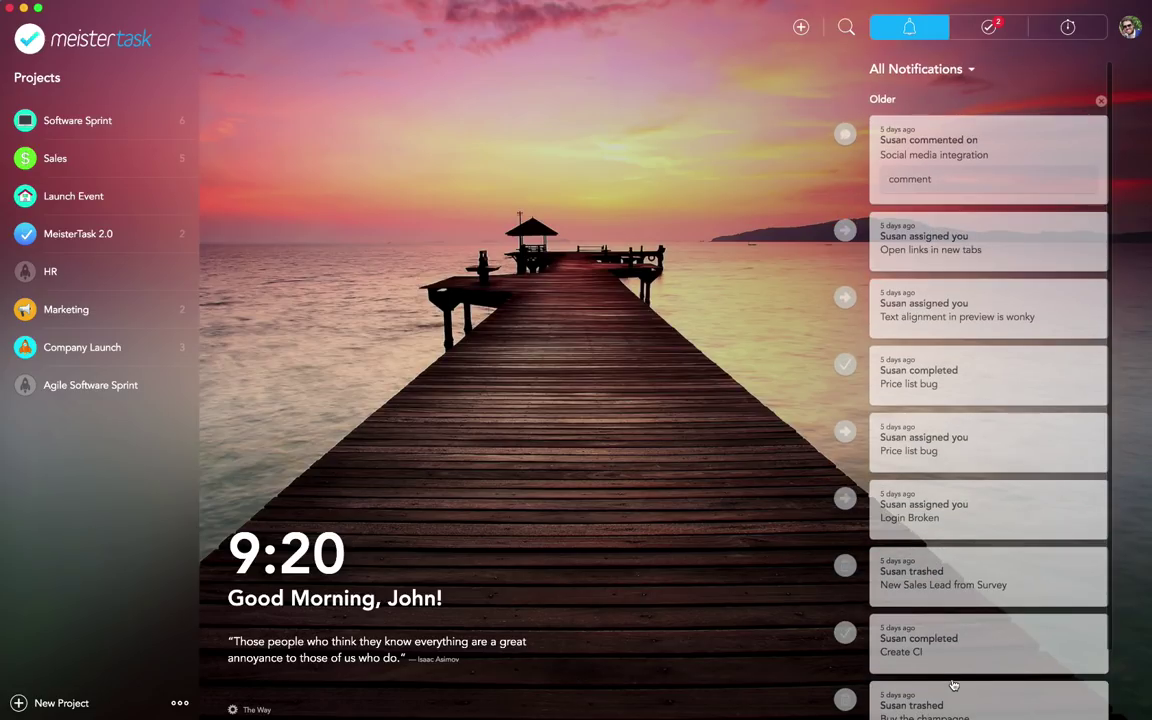
pyautogui.click(955, 70)
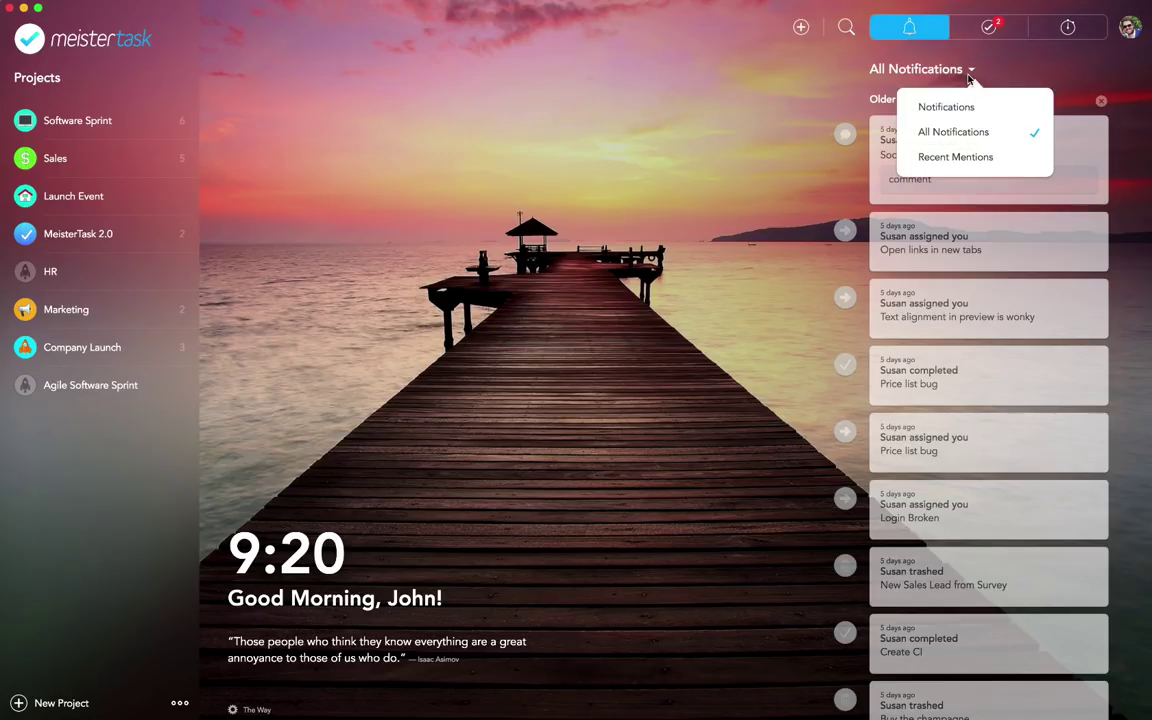
pyautogui.click(950, 107)
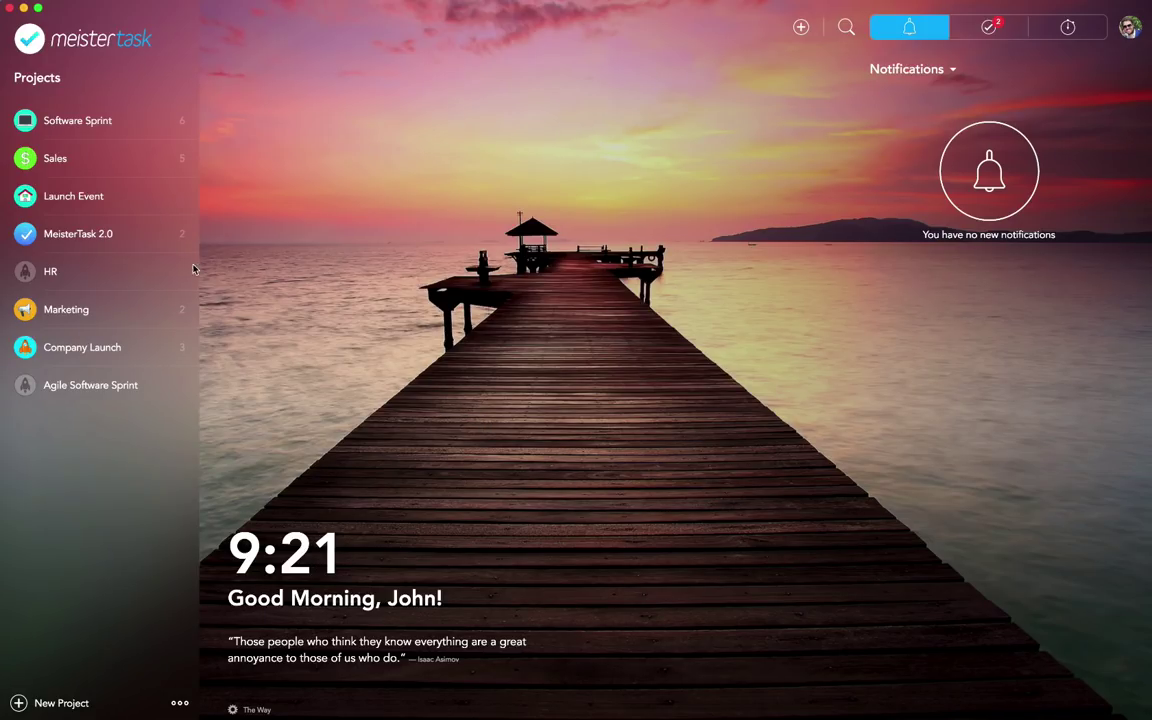
pyautogui.click(72, 122)
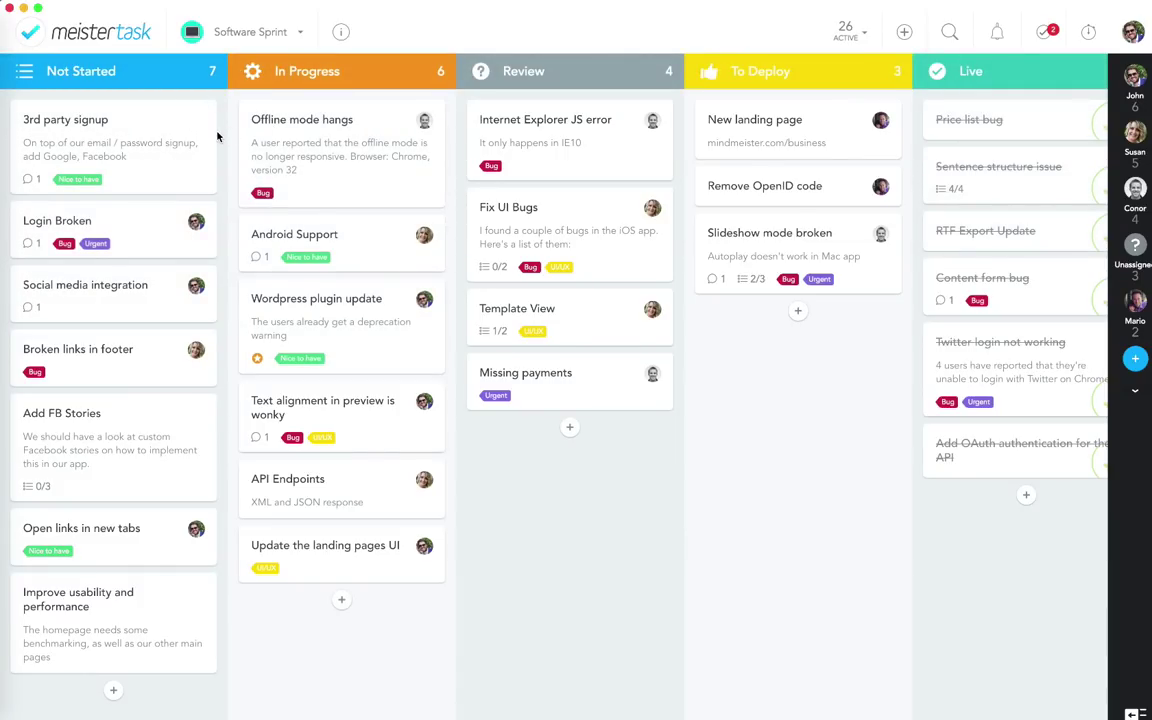
pyautogui.click(304, 30)
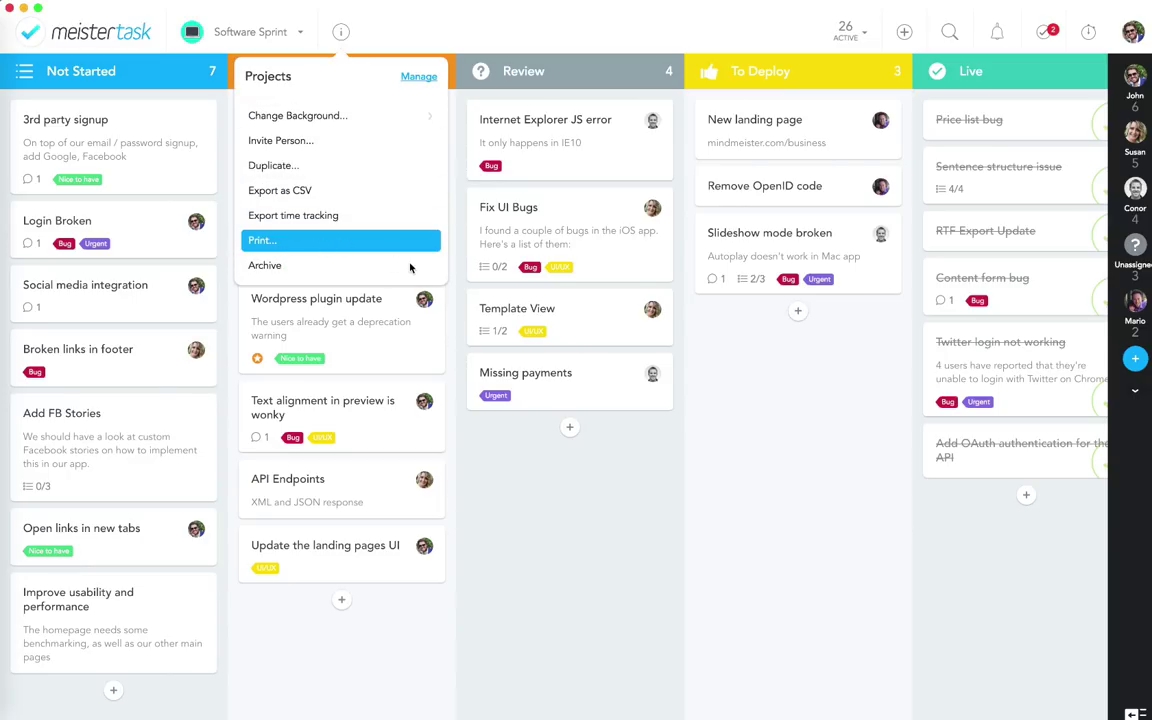
pyautogui.click(370, 242)
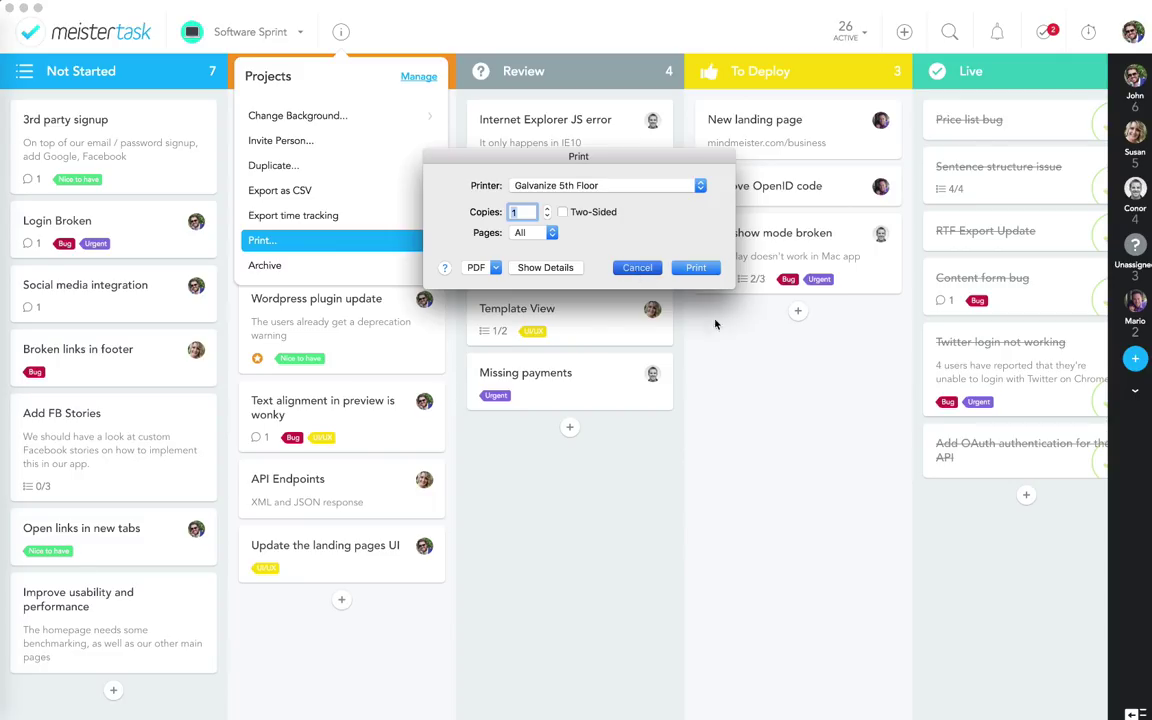
pyautogui.click(637, 267)
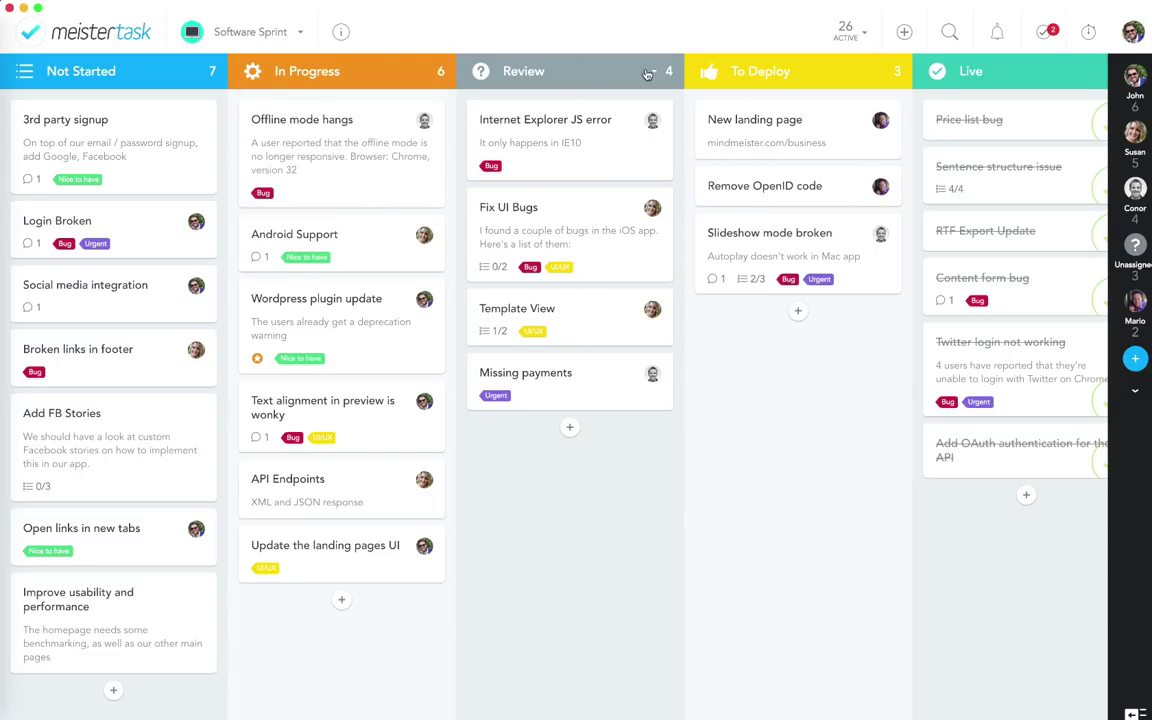
pyautogui.click(589, 64)
pyautogui.click(658, 119)
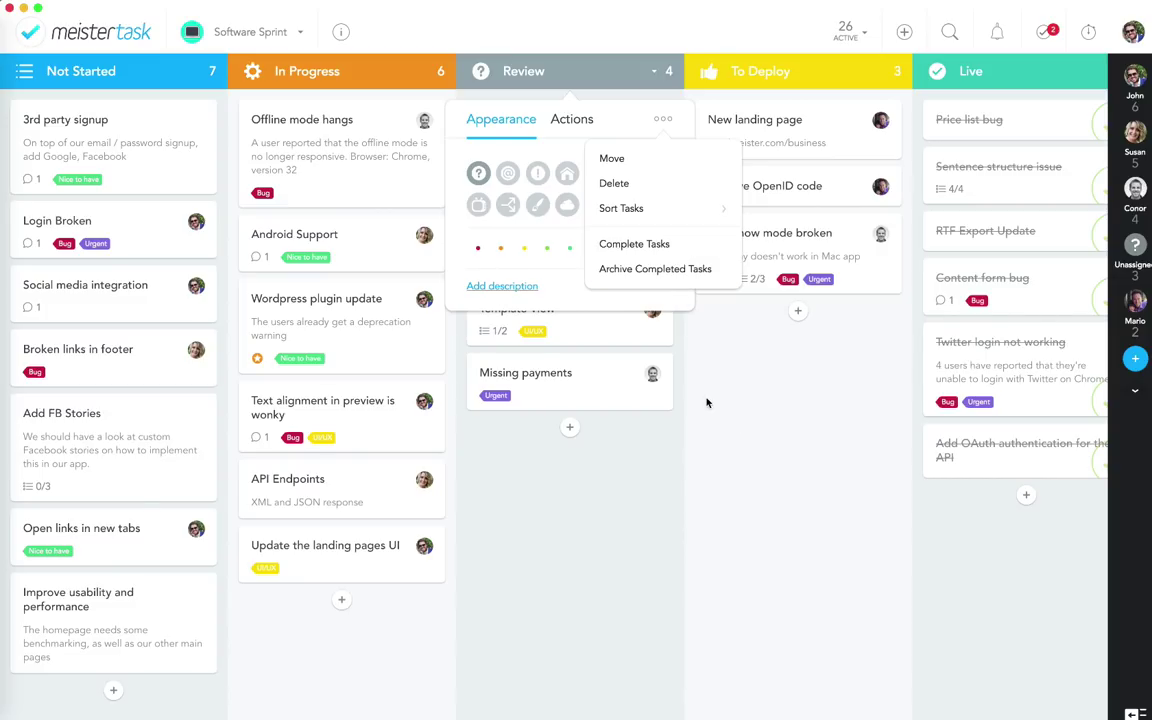
pyautogui.click(734, 435)
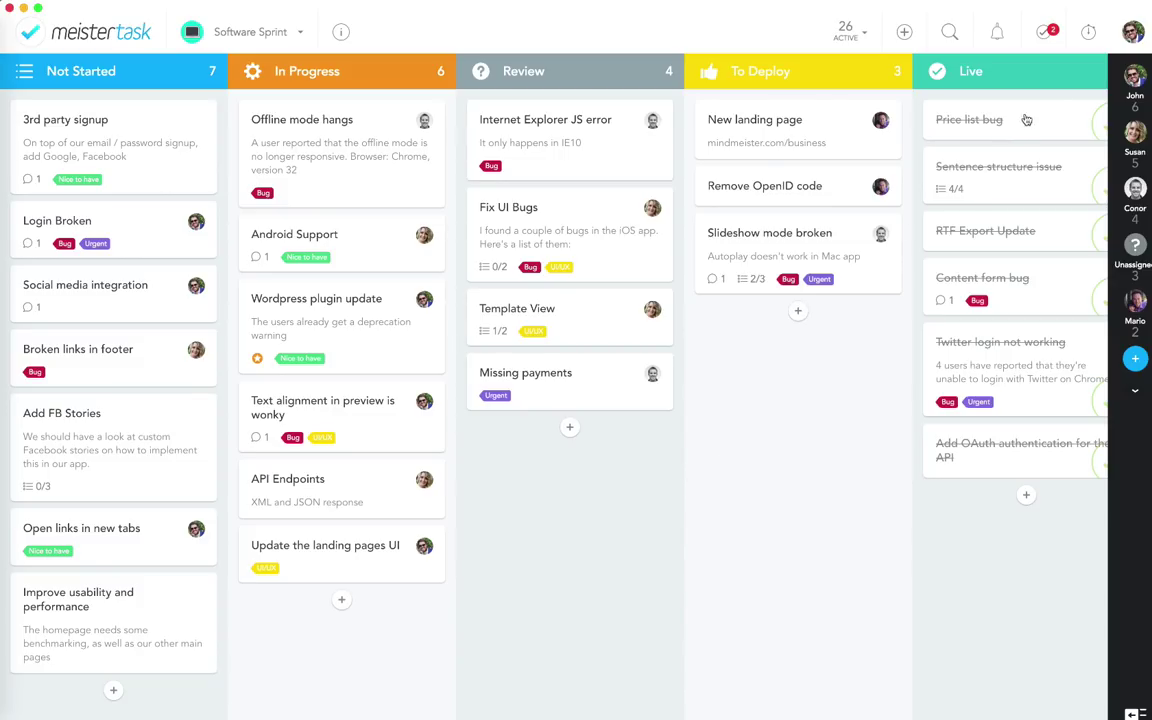
# Step: Open Statistics from the account menu: Software Sprint shows 12 new, 1 completed task
pyautogui.click(1128, 33)
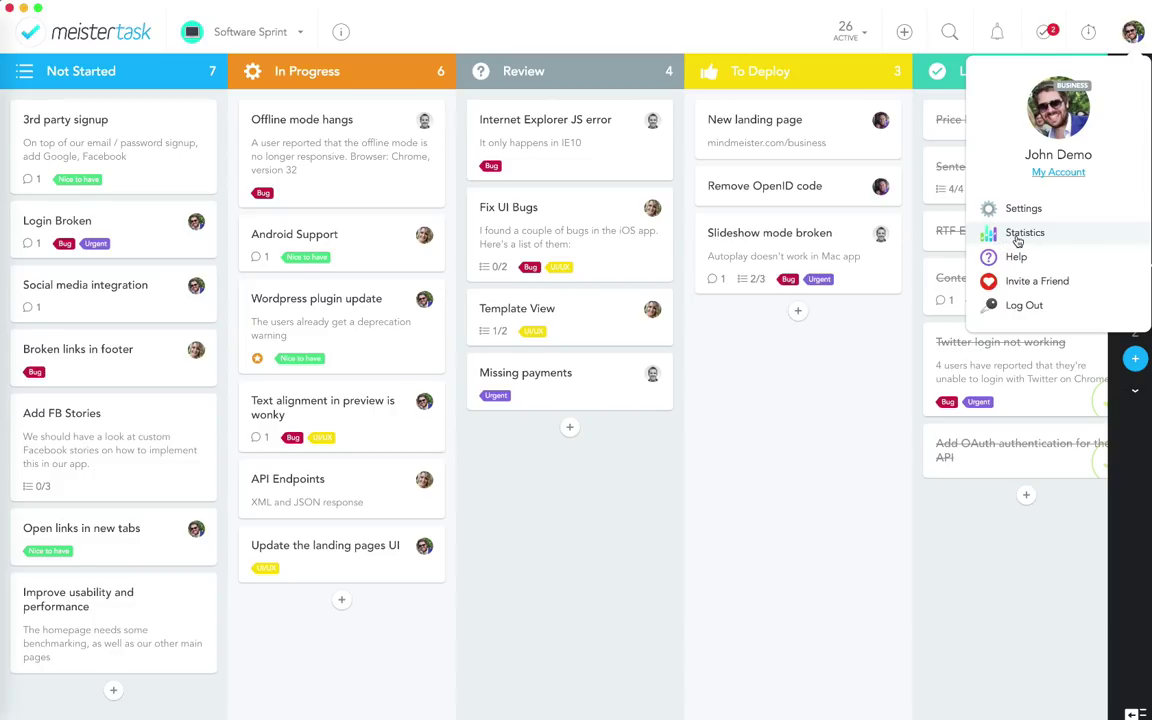
pyautogui.click(1018, 238)
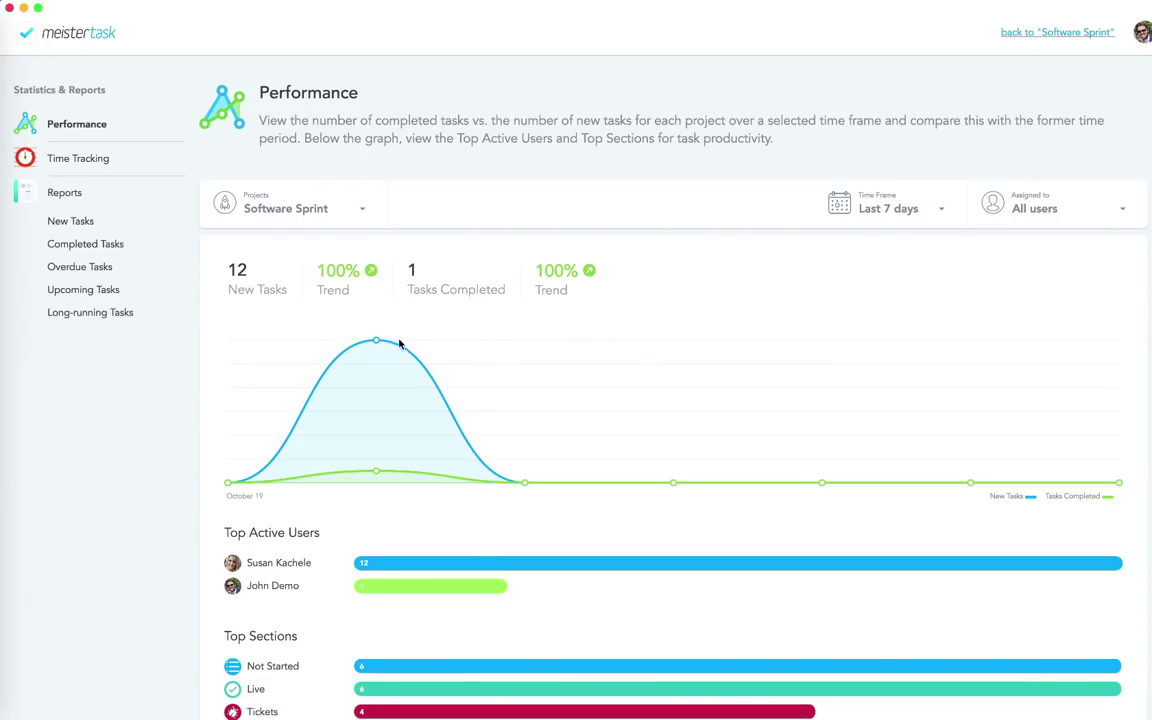
pyautogui.scroll(-2, 543, 475)
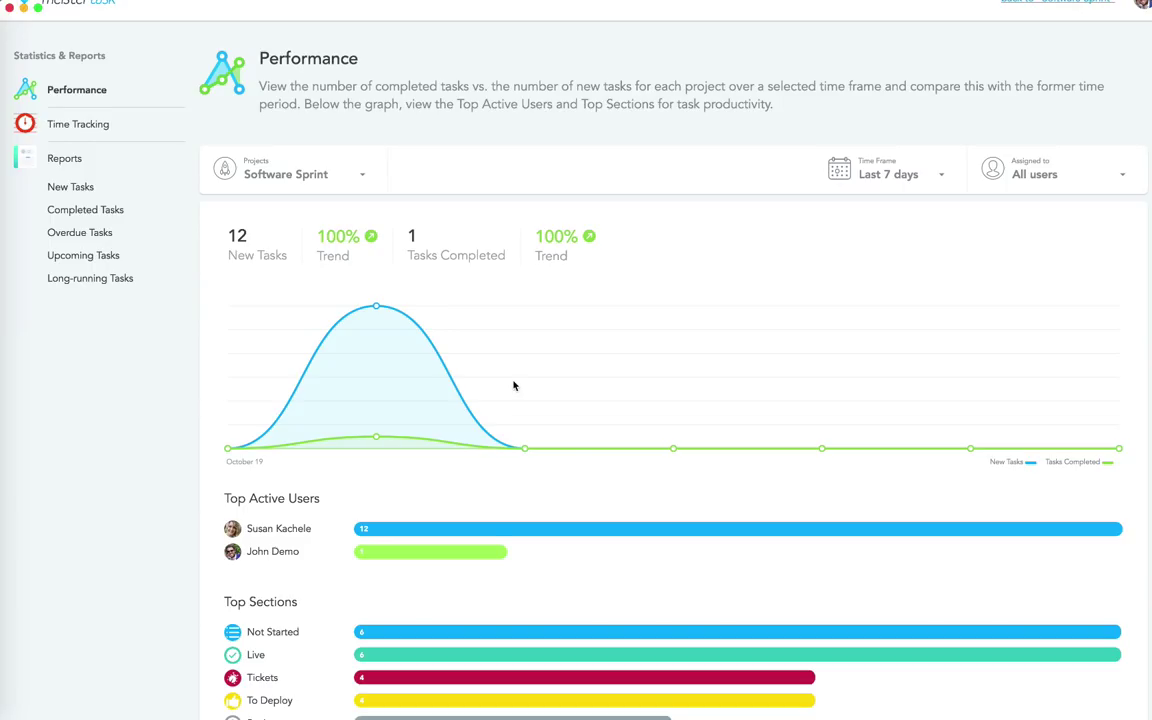
pyautogui.scroll(2, 514, 386)
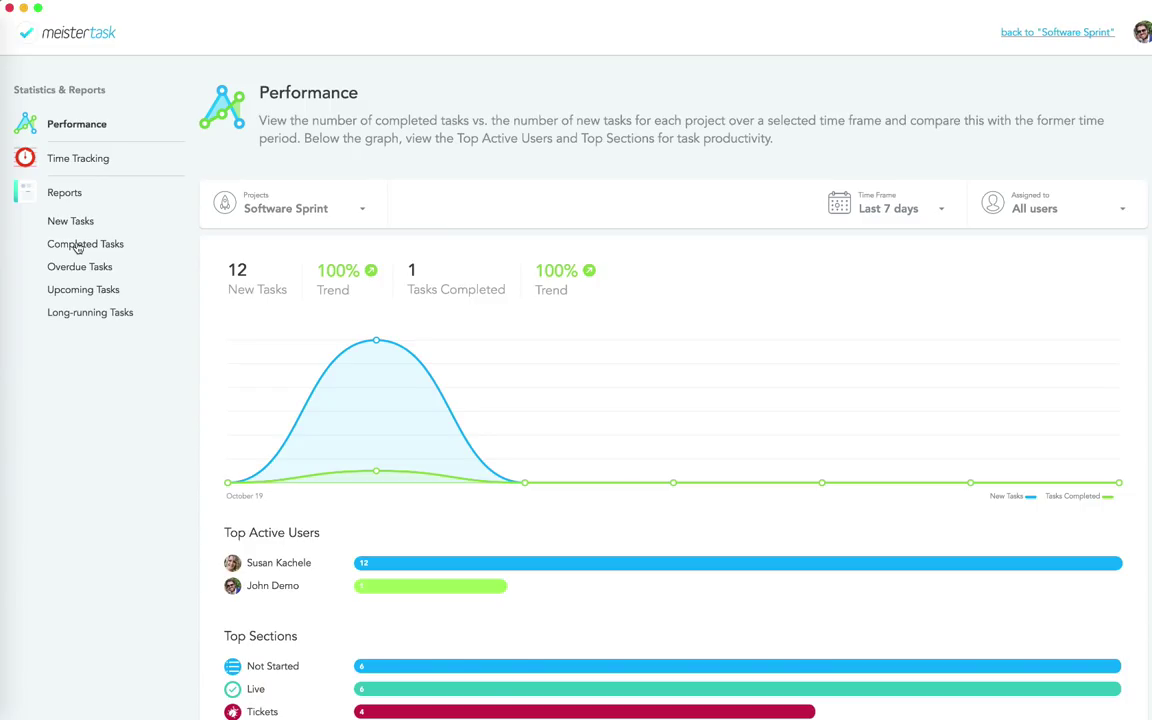
# Step: Review the Completed Tasks report (6 tasks, Oct 20 2017), then return to the Software Sprint board
pyautogui.click(78, 246)
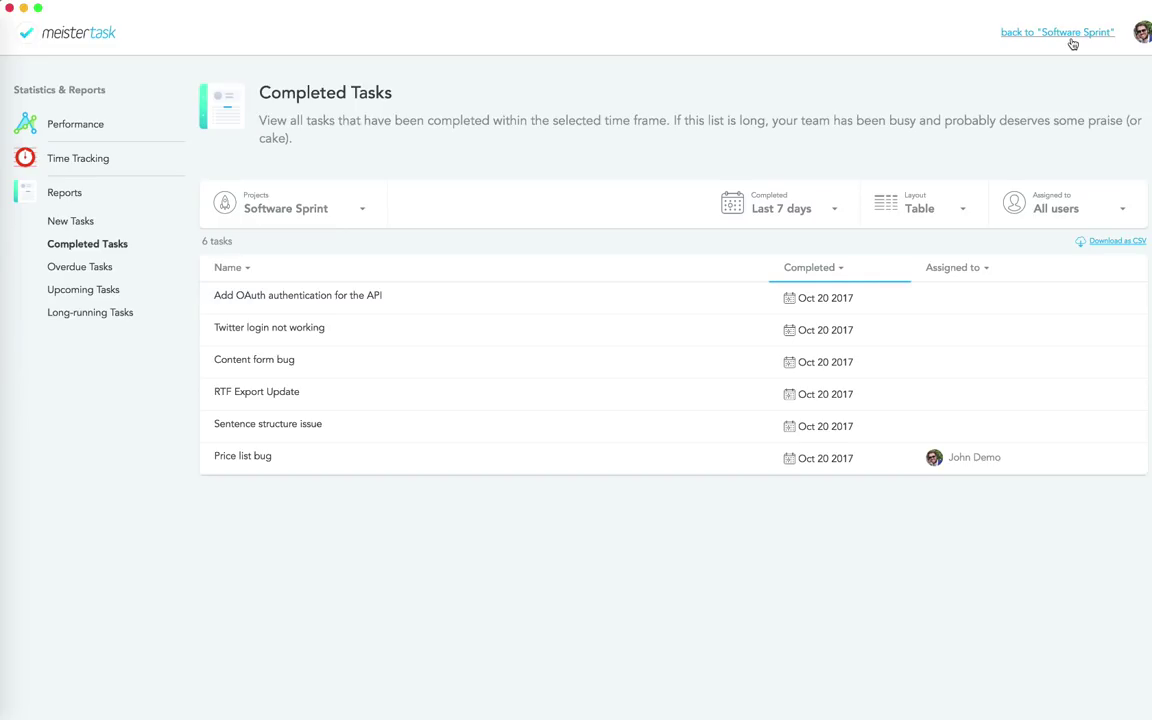
pyautogui.click(1068, 34)
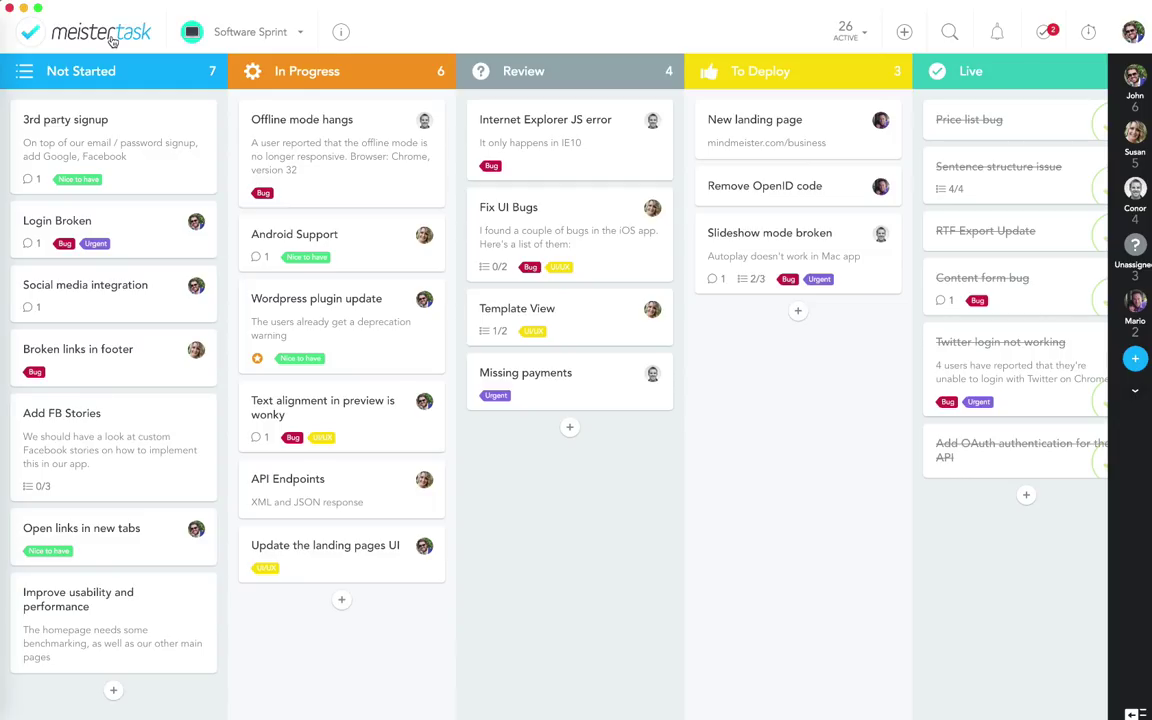
# Step: Turn on Roles and Permissions in the Software Sprint project's Features settings
pyautogui.click(341, 33)
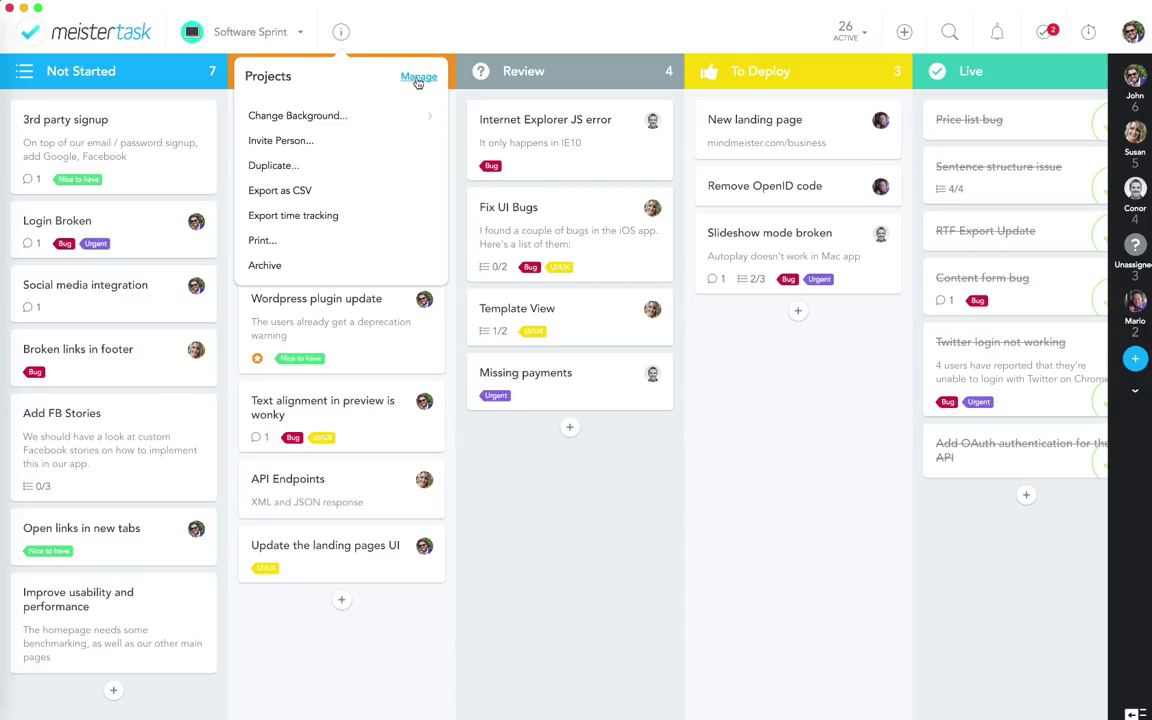
pyautogui.click(416, 78)
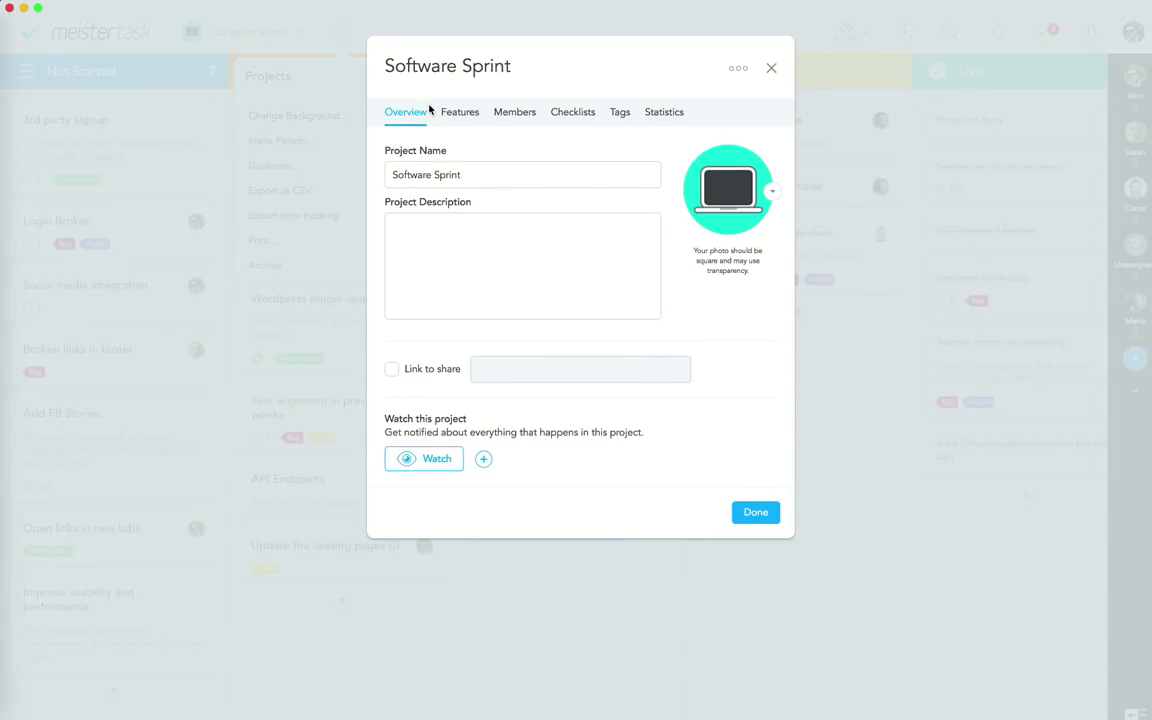
pyautogui.click(447, 114)
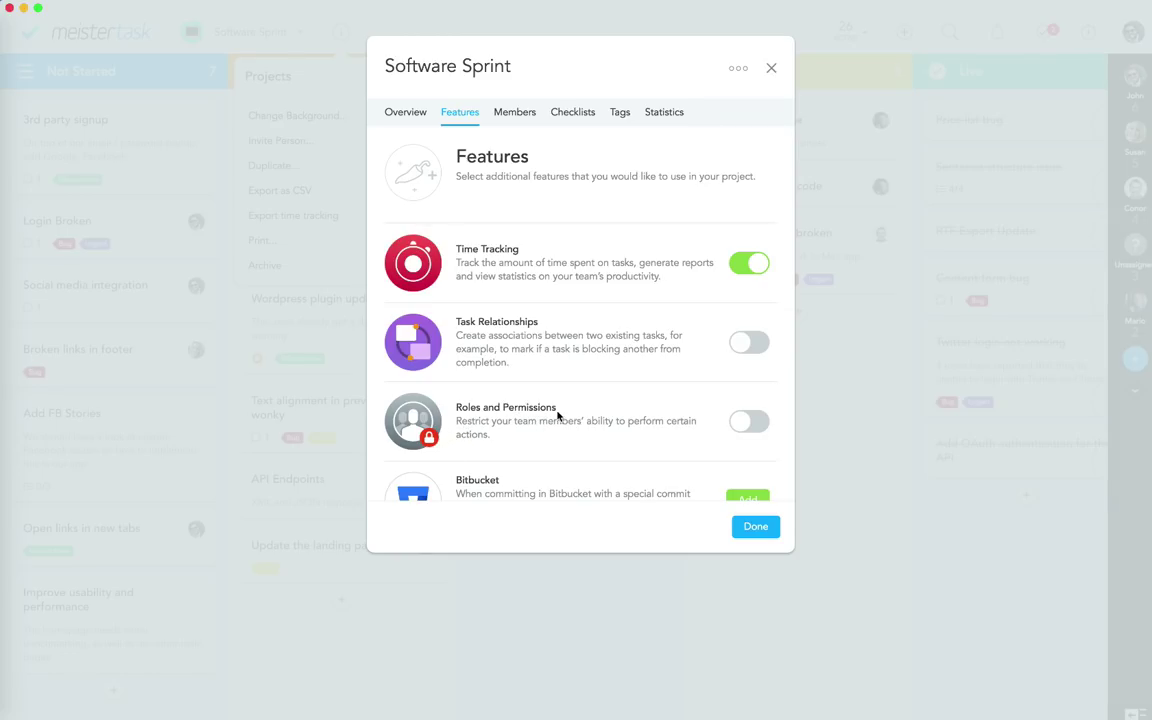
pyautogui.click(750, 423)
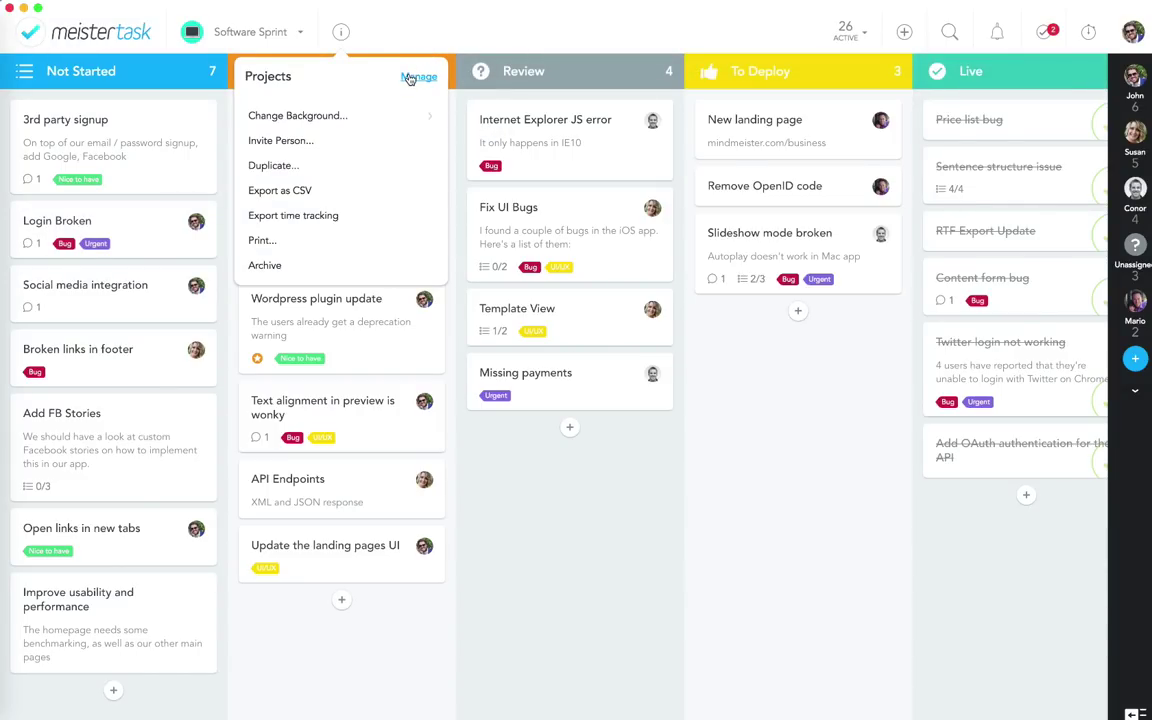
pyautogui.click(409, 79)
# Step: Review member roles, keep the last member Read only, cancel Add Users, and close settings
pyautogui.click(497, 115)
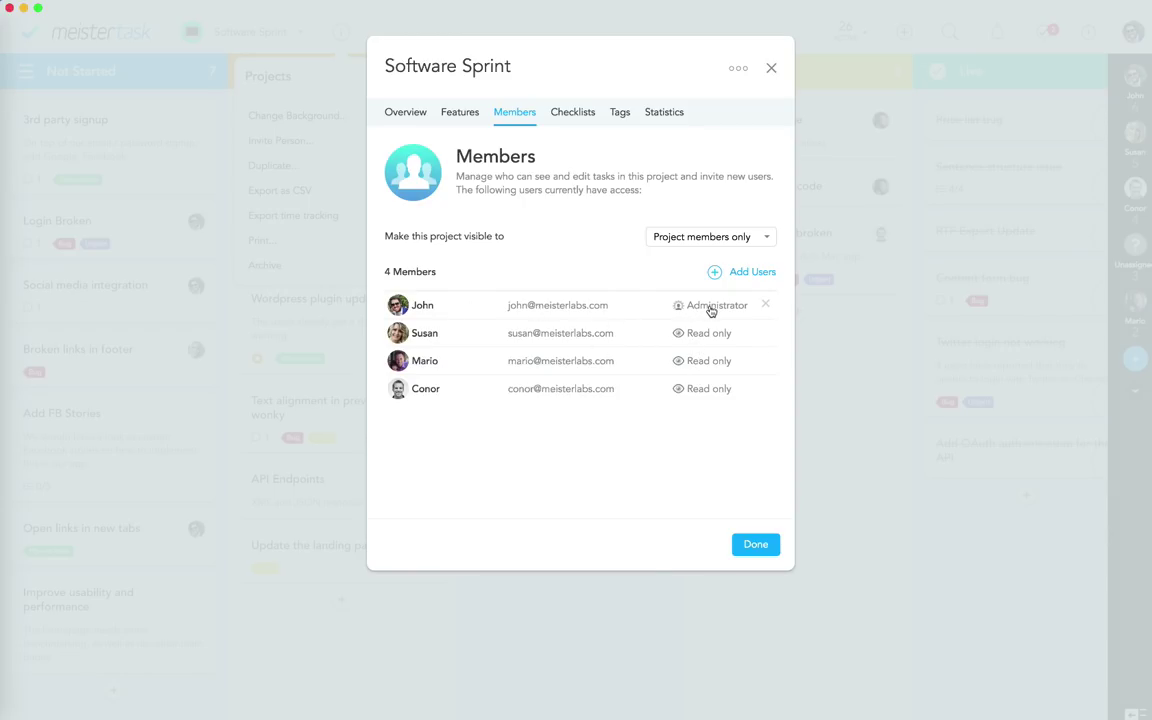
pyautogui.click(701, 392)
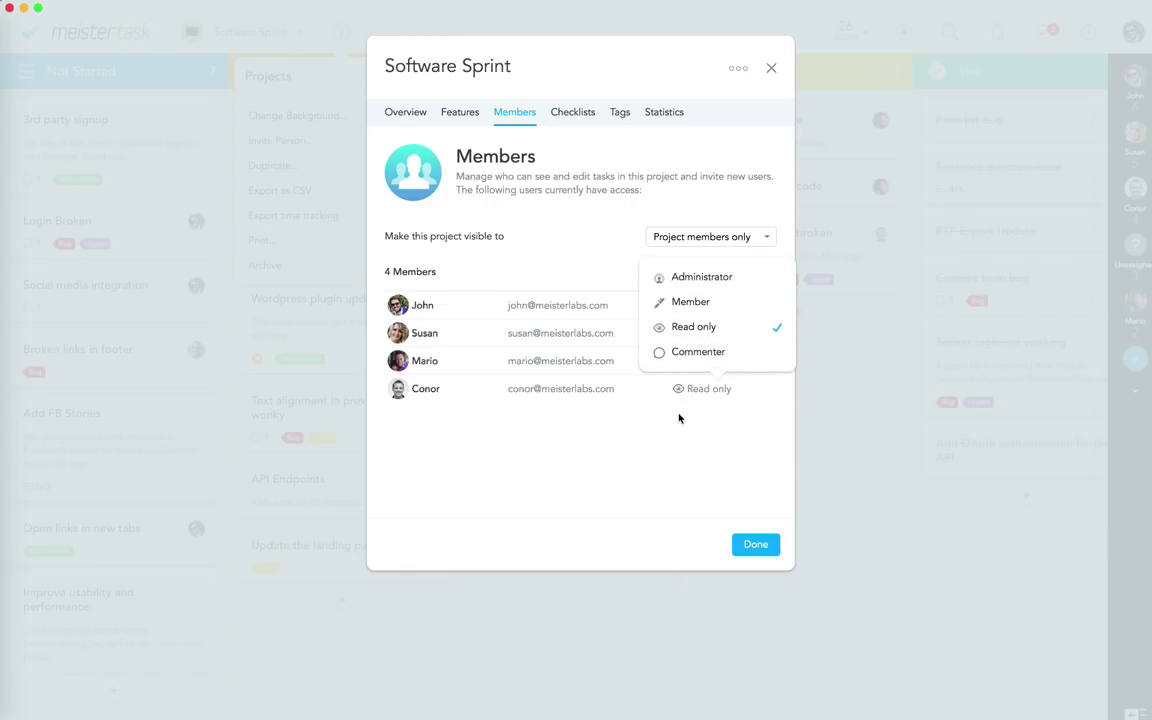
pyautogui.click(681, 414)
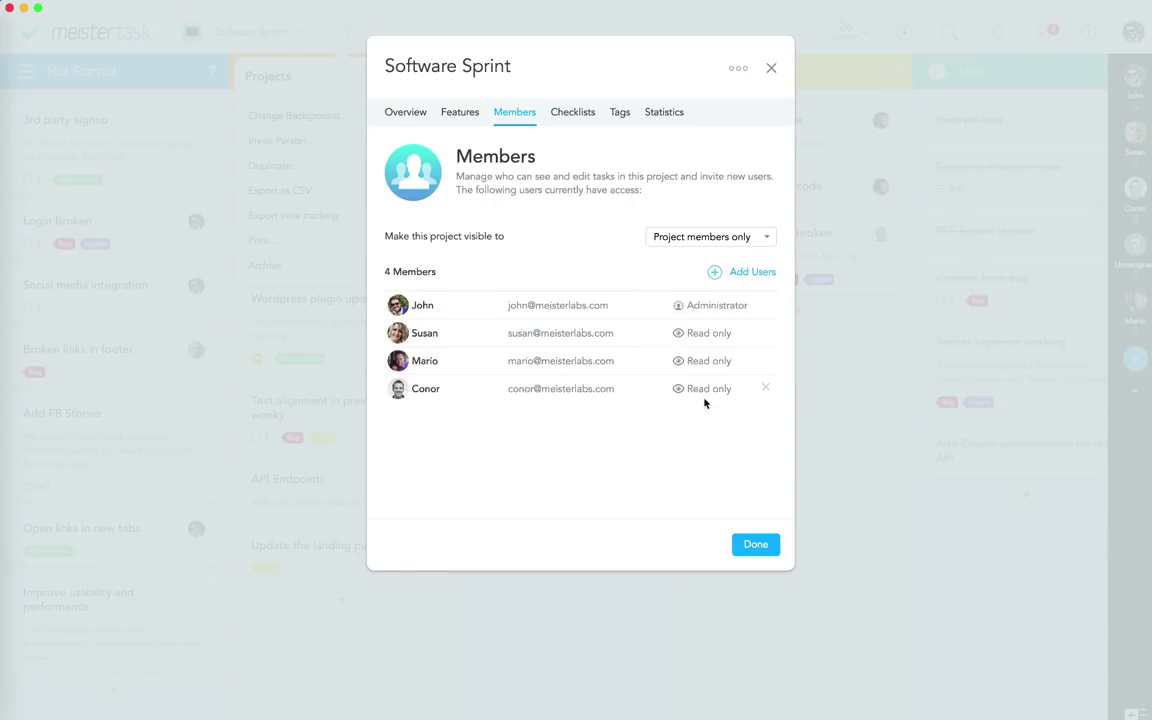
pyautogui.click(755, 276)
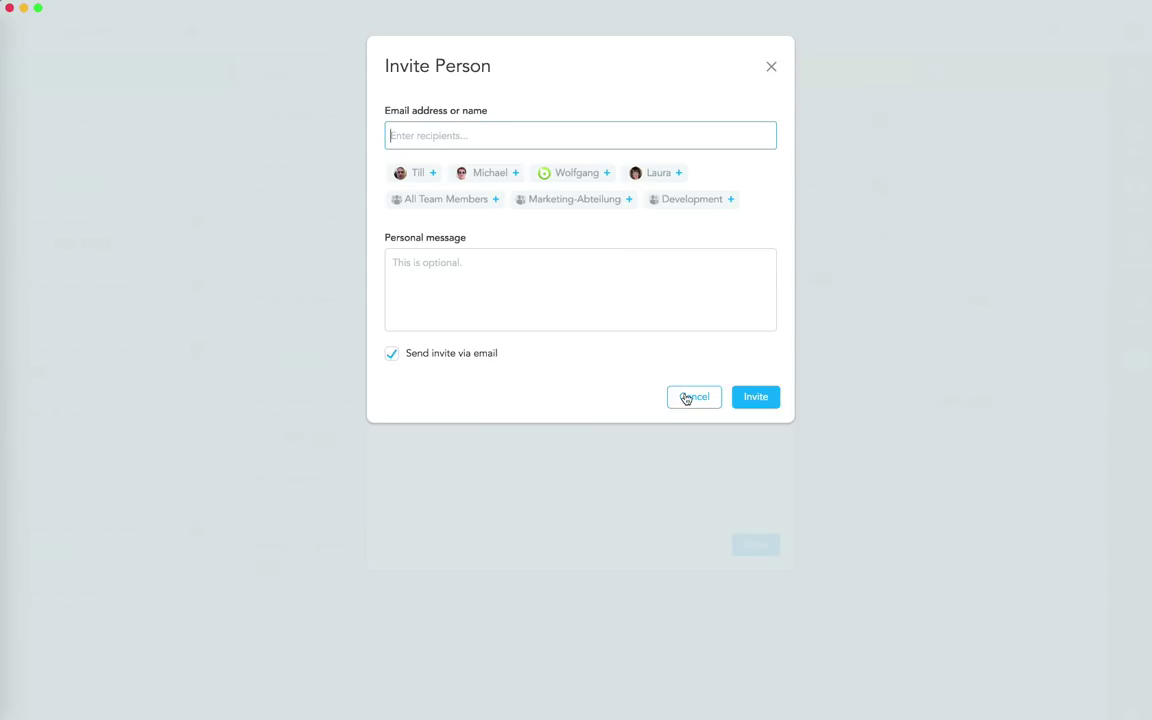
pyautogui.click(687, 397)
pyautogui.click(702, 393)
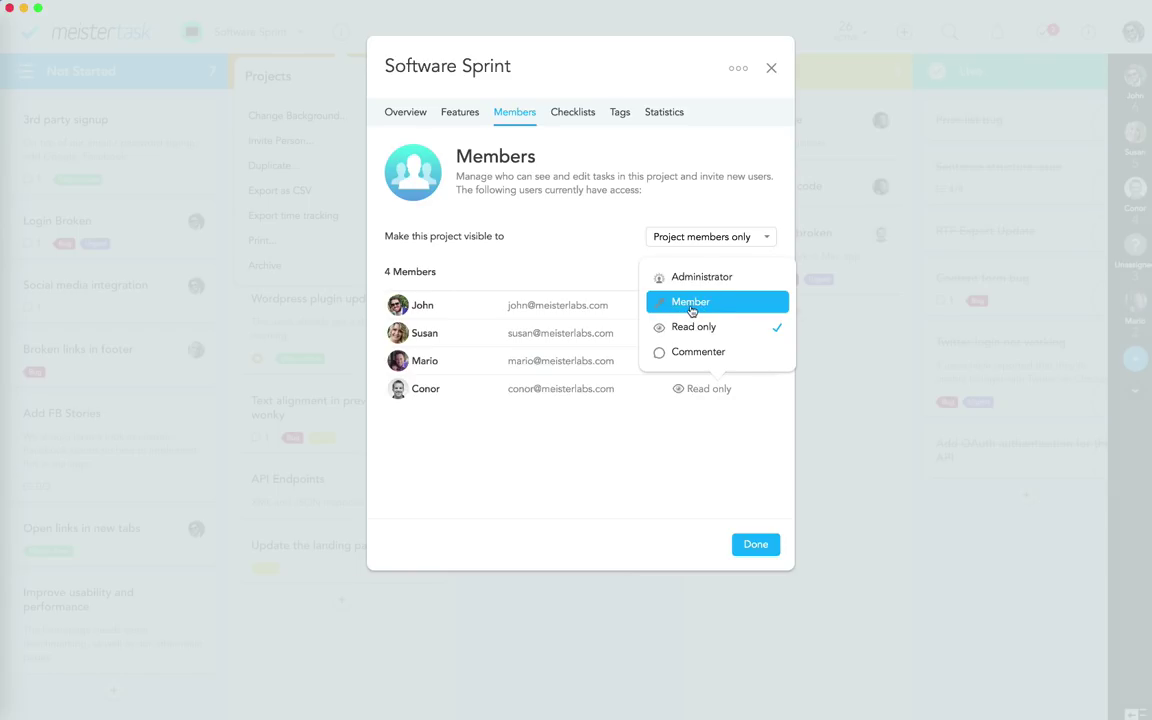
pyautogui.click(655, 490)
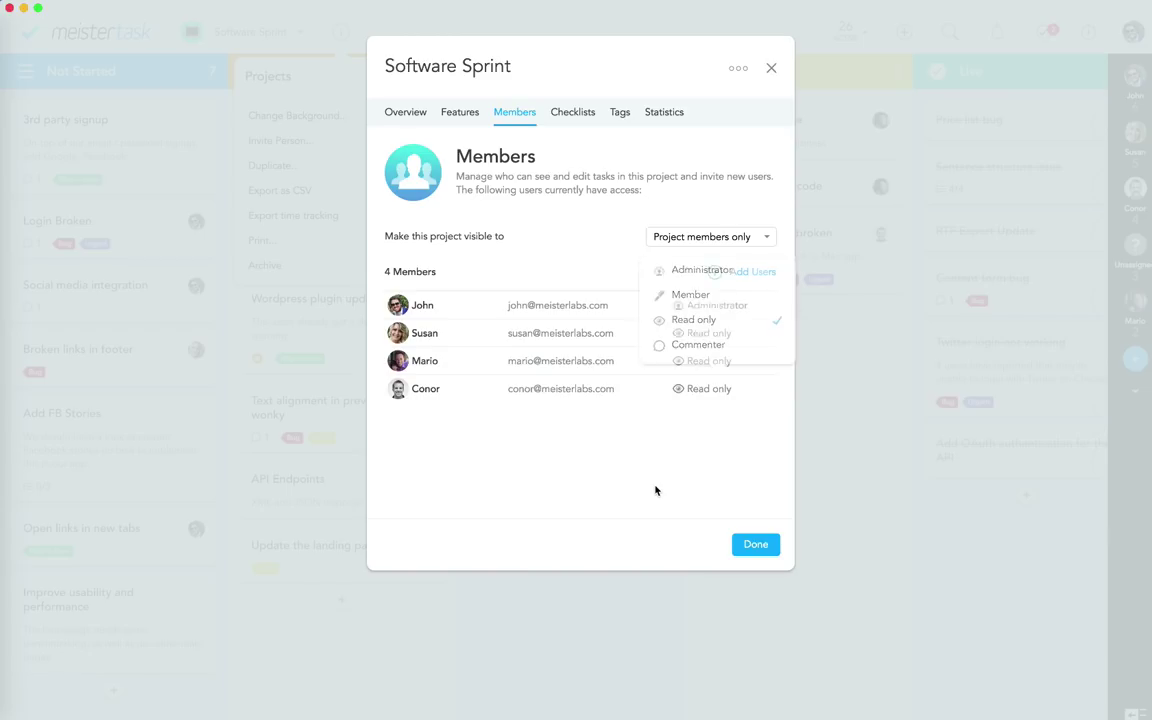
pyautogui.click(752, 546)
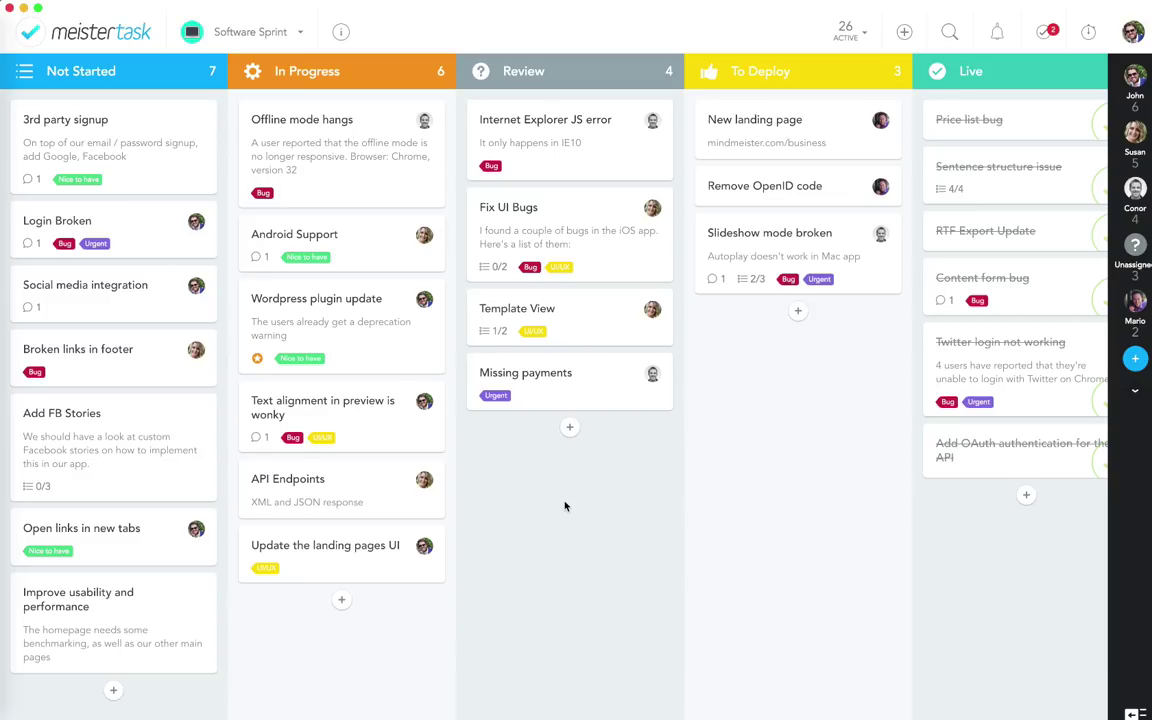
# Step: Reopen Statistics from the account menu to show Software Sprint's Performance figures
pyautogui.click(1133, 32)
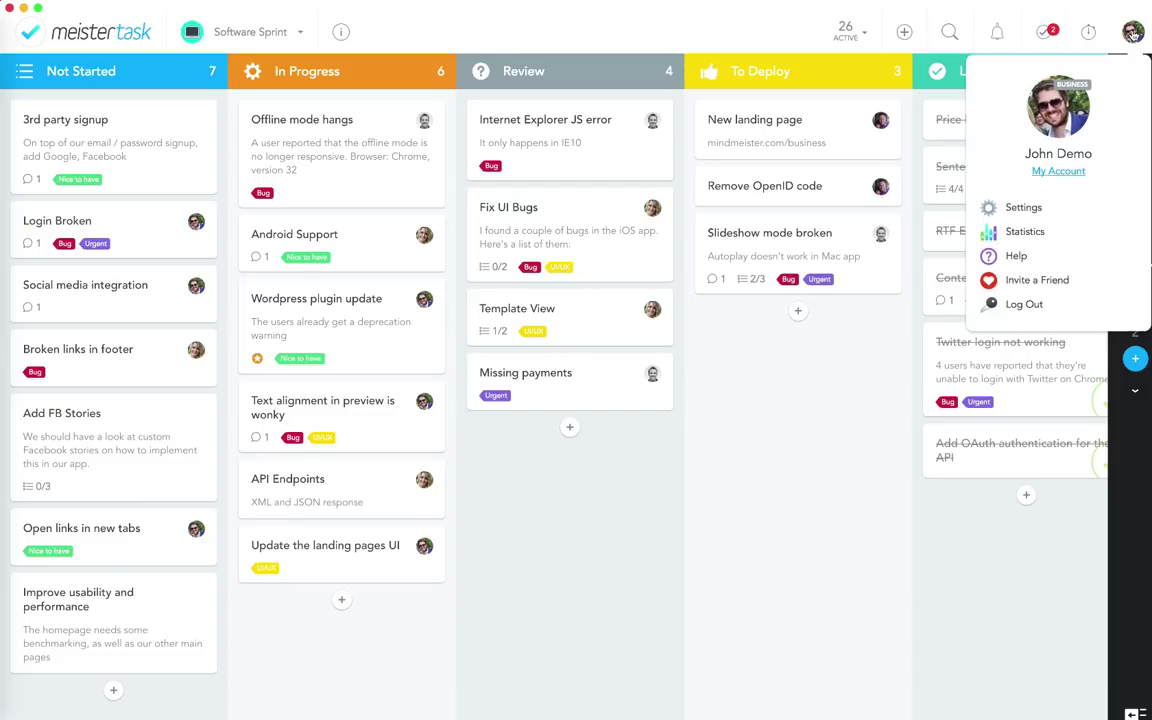
pyautogui.click(1016, 235)
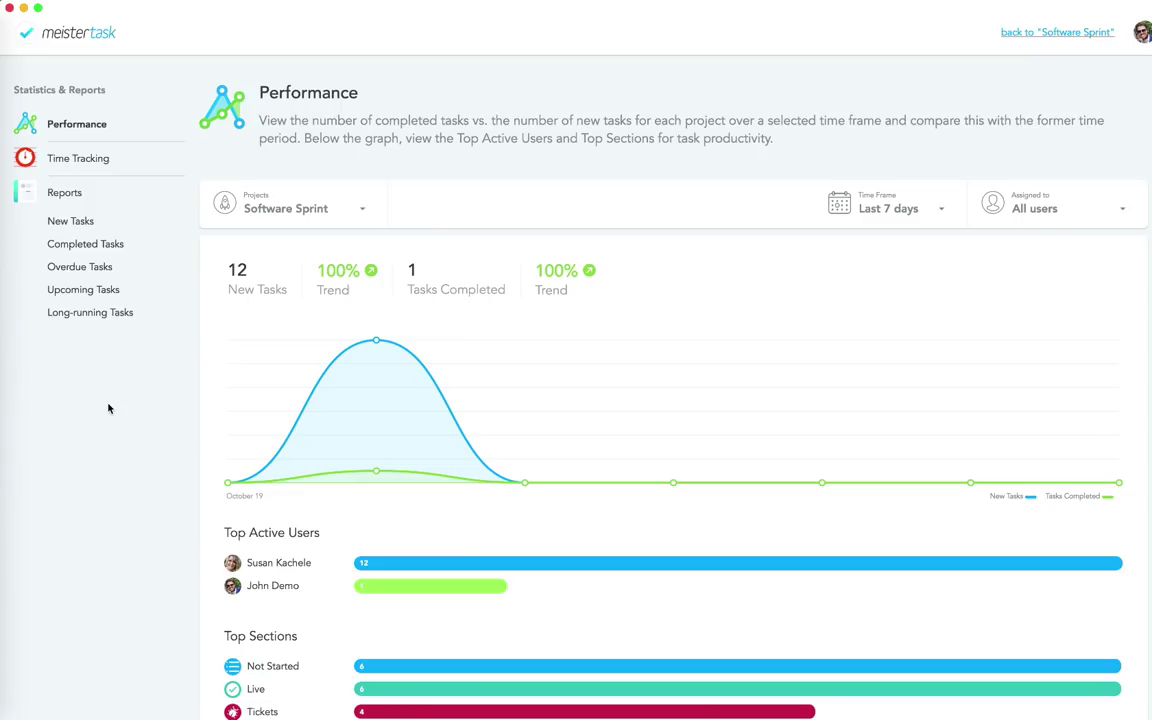
# Step: Go back to the Software Sprint board, then to the dashboard listing eight projects
pyautogui.click(1047, 40)
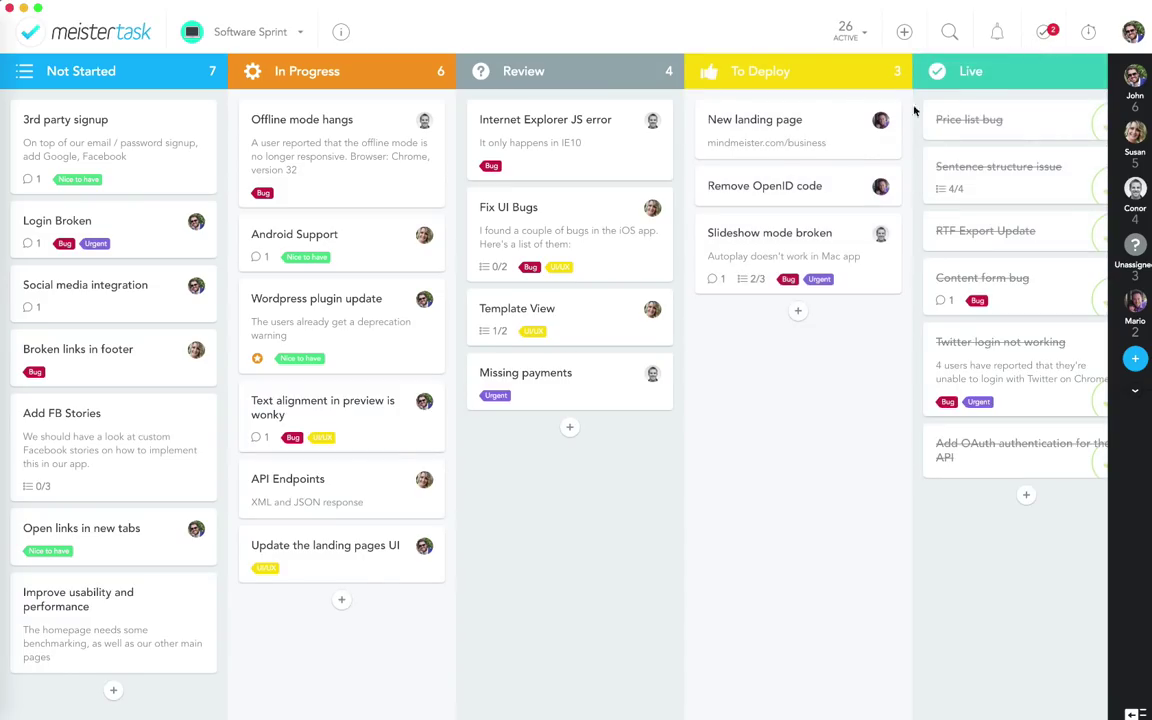
pyautogui.click(118, 31)
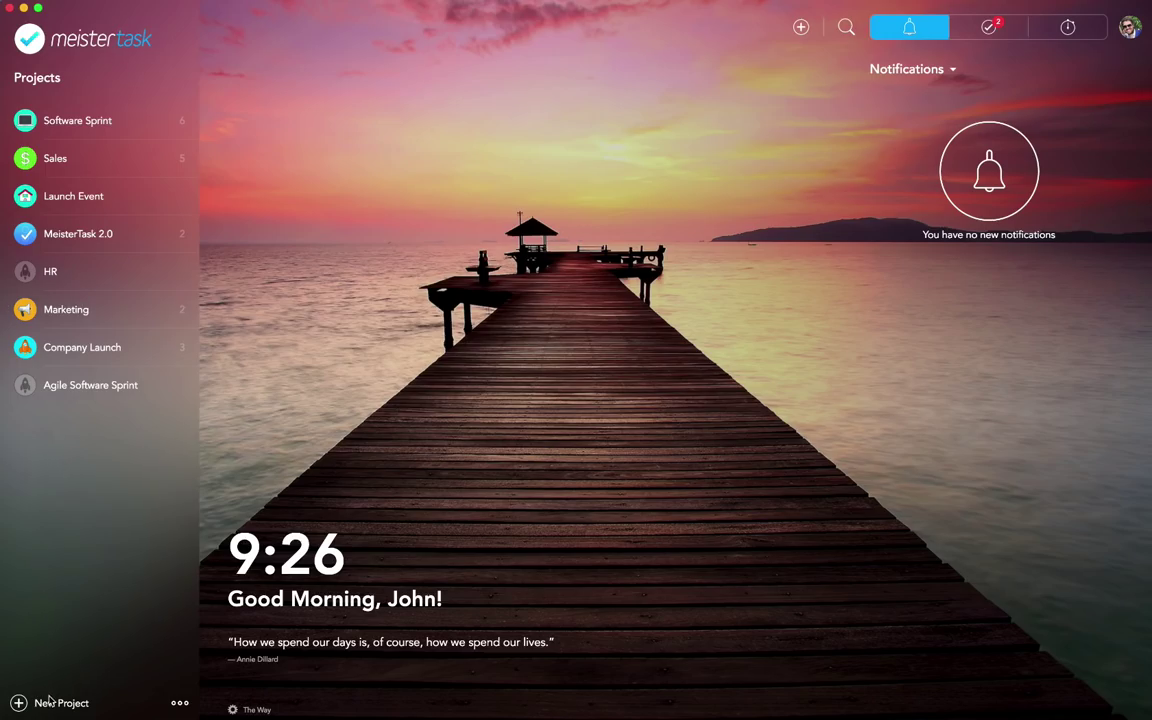
# Step: Create a new project named 'Task Relations' and open its empty board
pyautogui.click(50, 707)
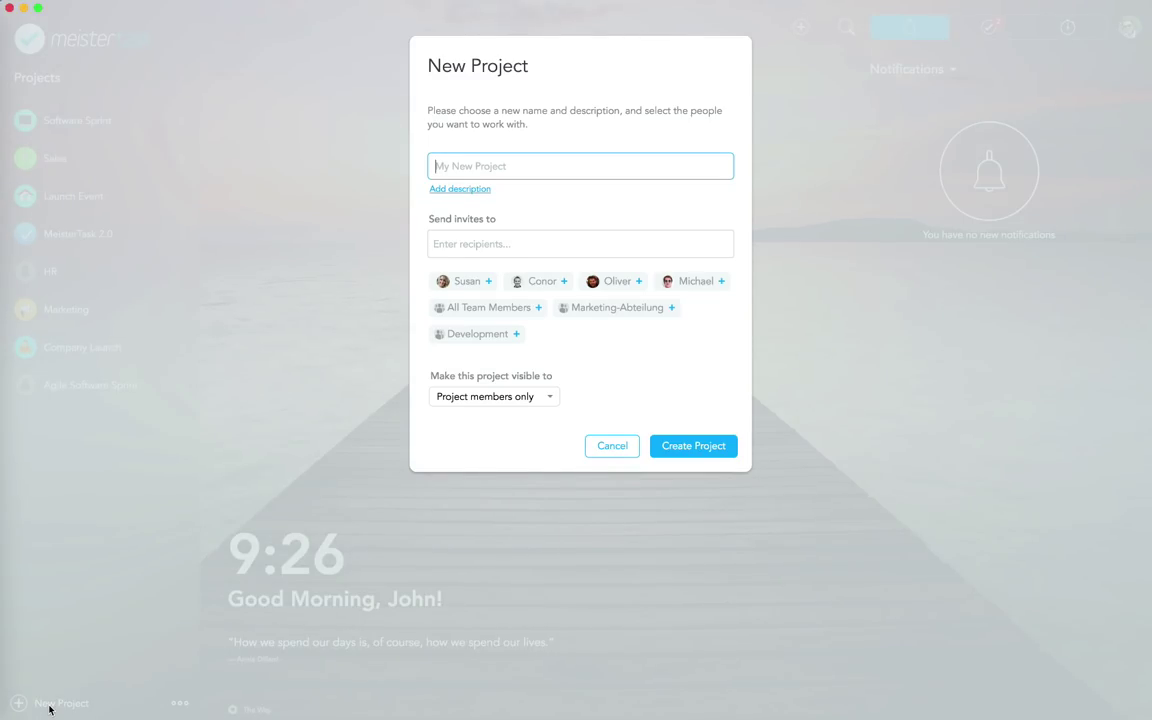
pyautogui.write('R')
pyautogui.write('ask Rela')
pyautogui.write('tions')
pyautogui.click(674, 446)
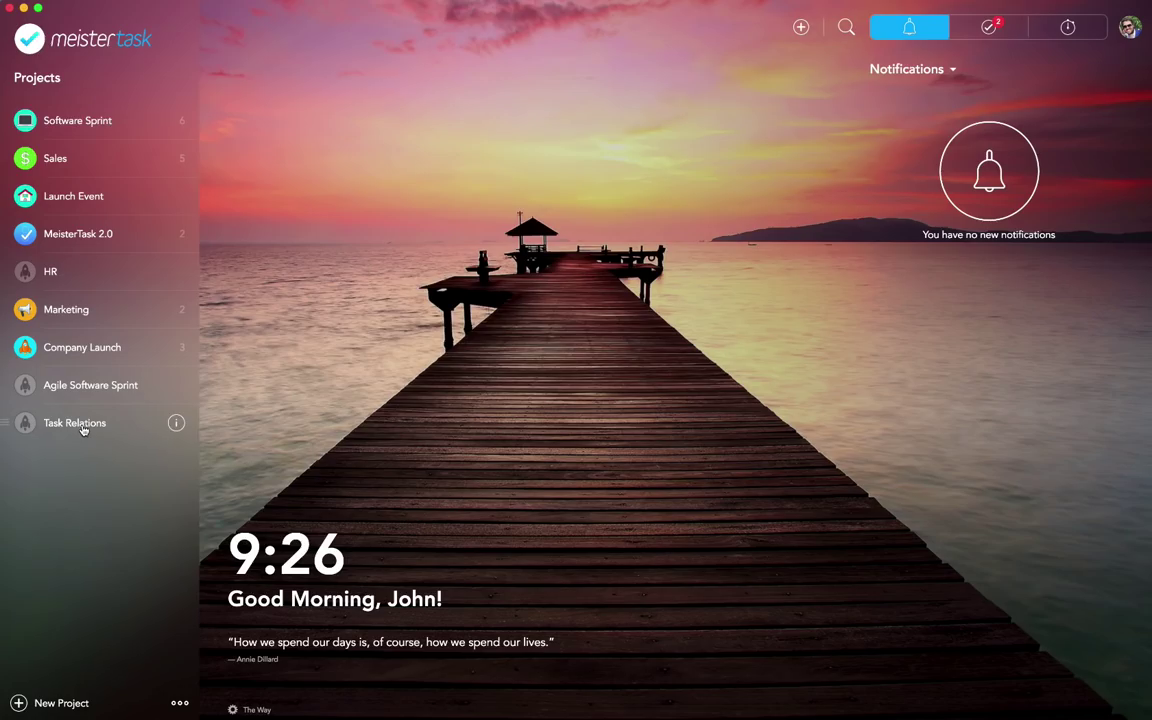
pyautogui.click(84, 430)
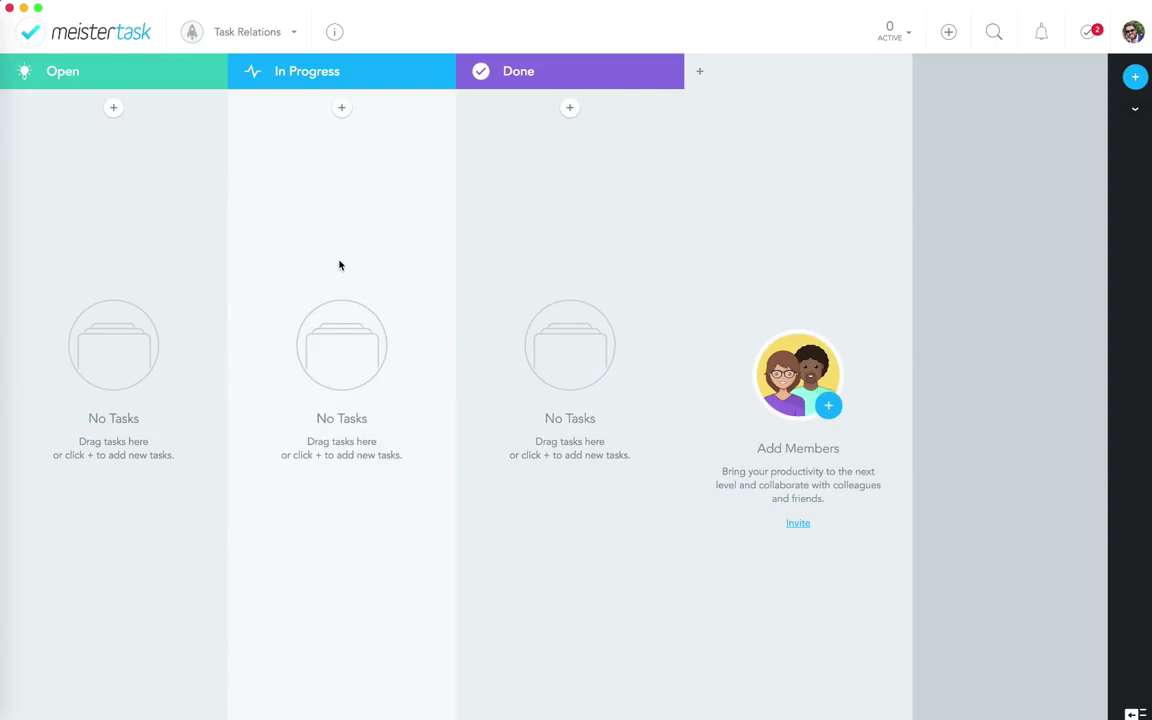
# Step: Switch on Task Relationships in the project's Manage > Features settings and save
pyautogui.click(335, 34)
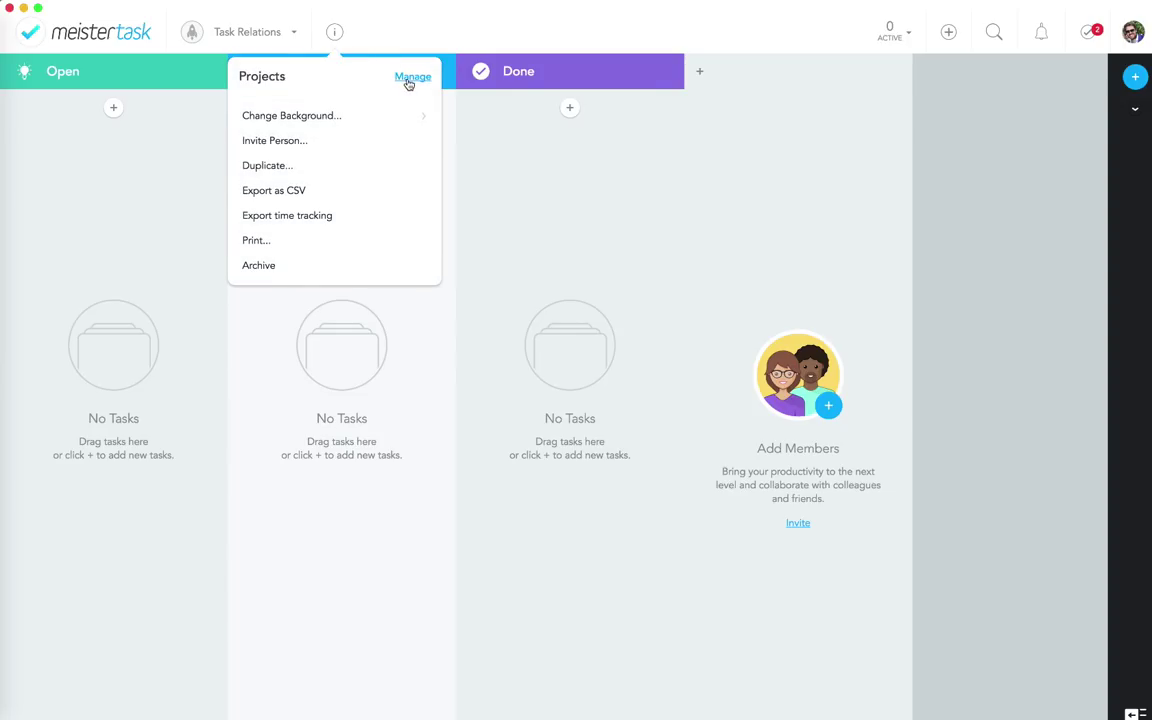
pyautogui.click(410, 78)
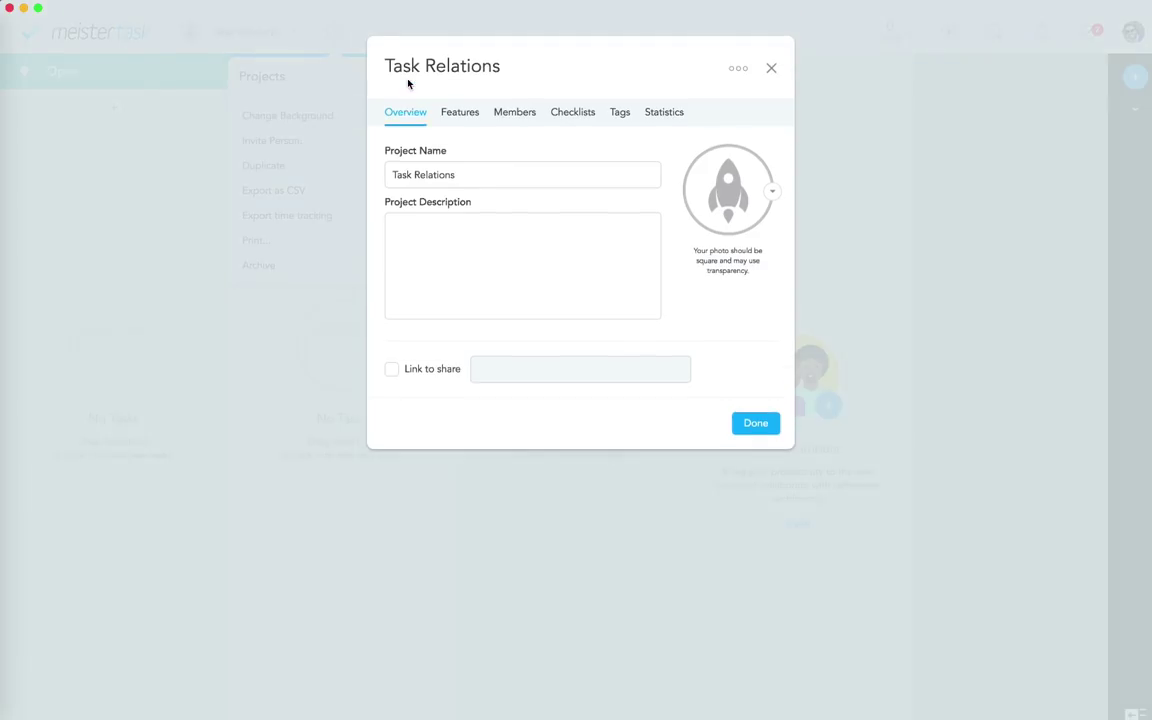
pyautogui.click(452, 112)
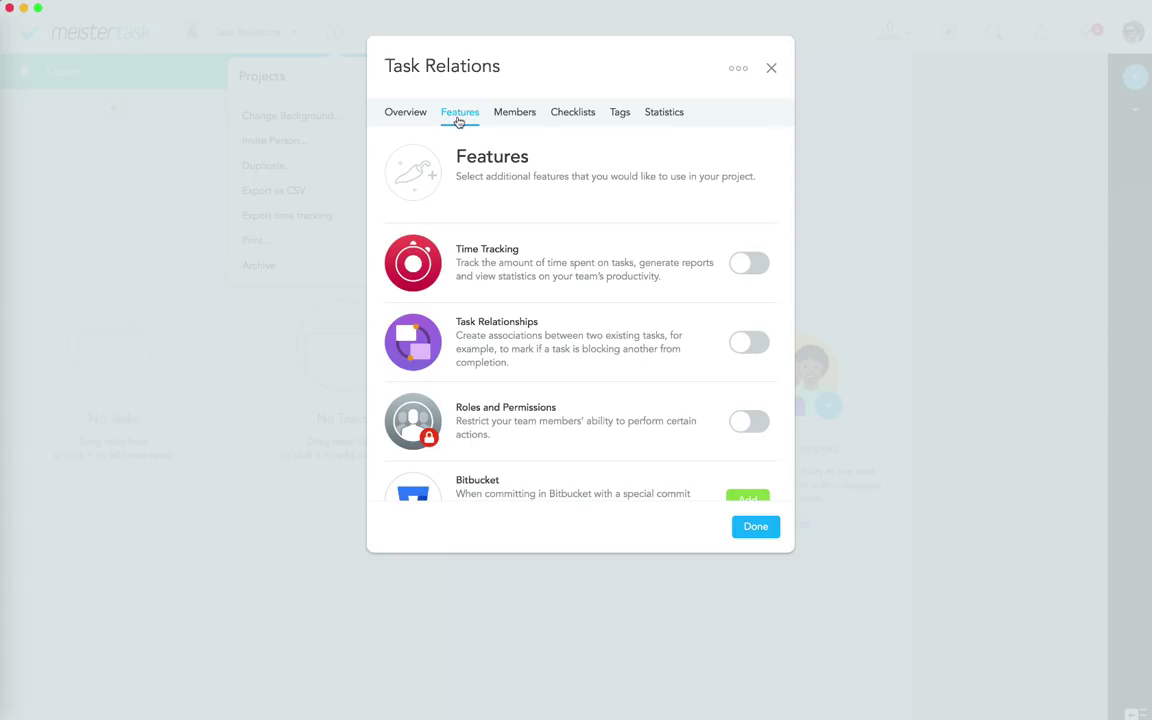
pyautogui.click(771, 70)
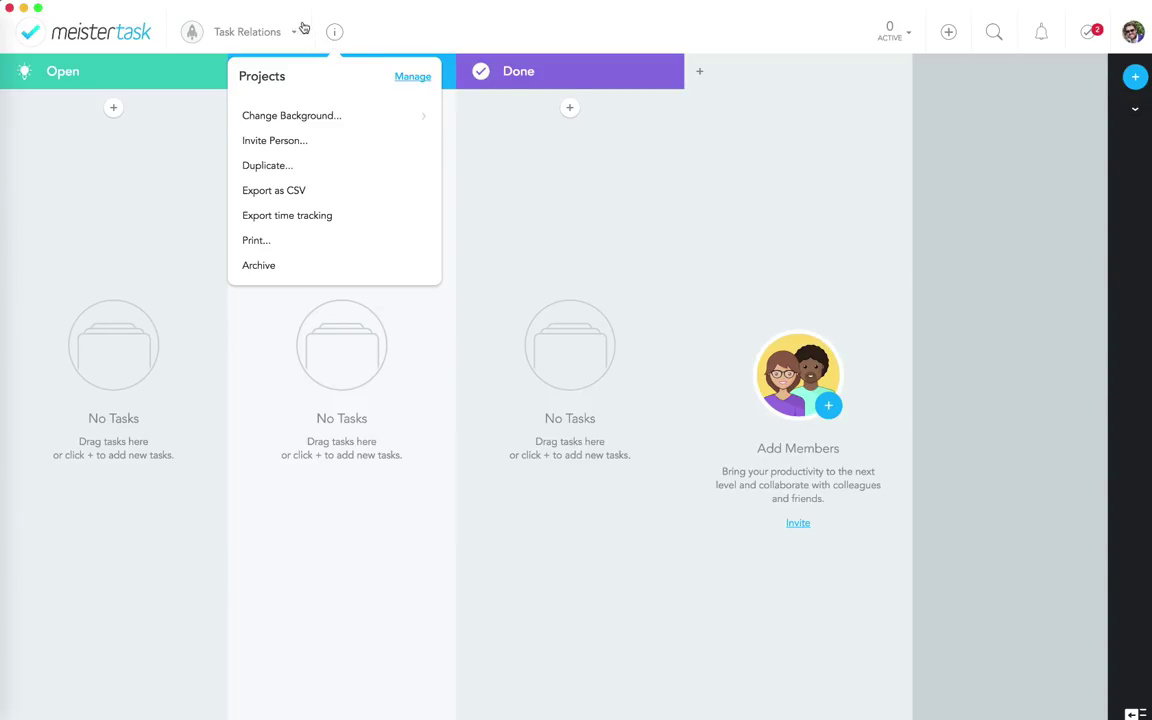
pyautogui.click(350, 31)
pyautogui.click(335, 35)
pyautogui.click(412, 78)
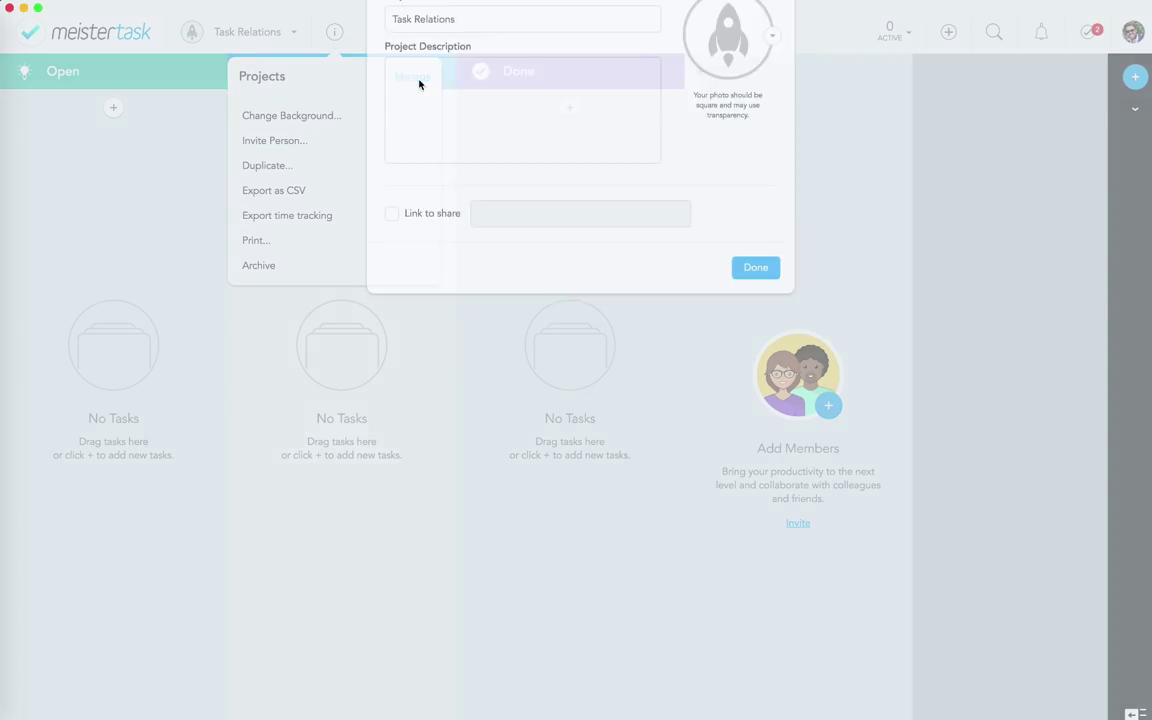
pyautogui.click(462, 114)
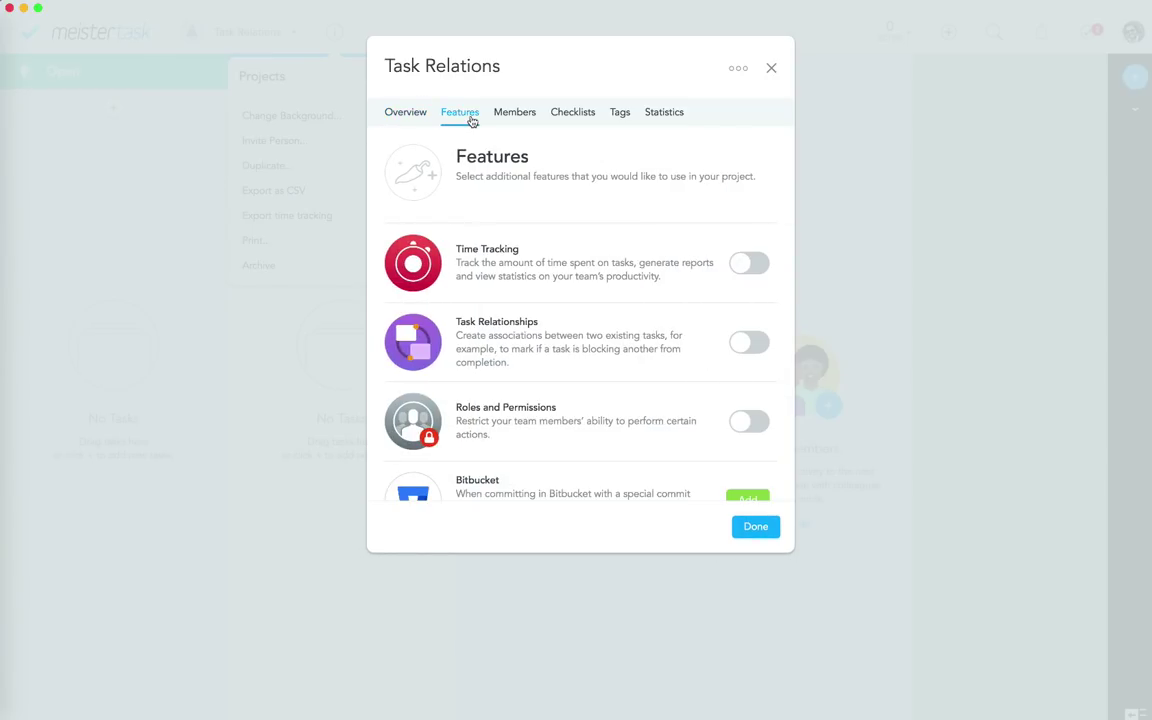
pyautogui.click(755, 344)
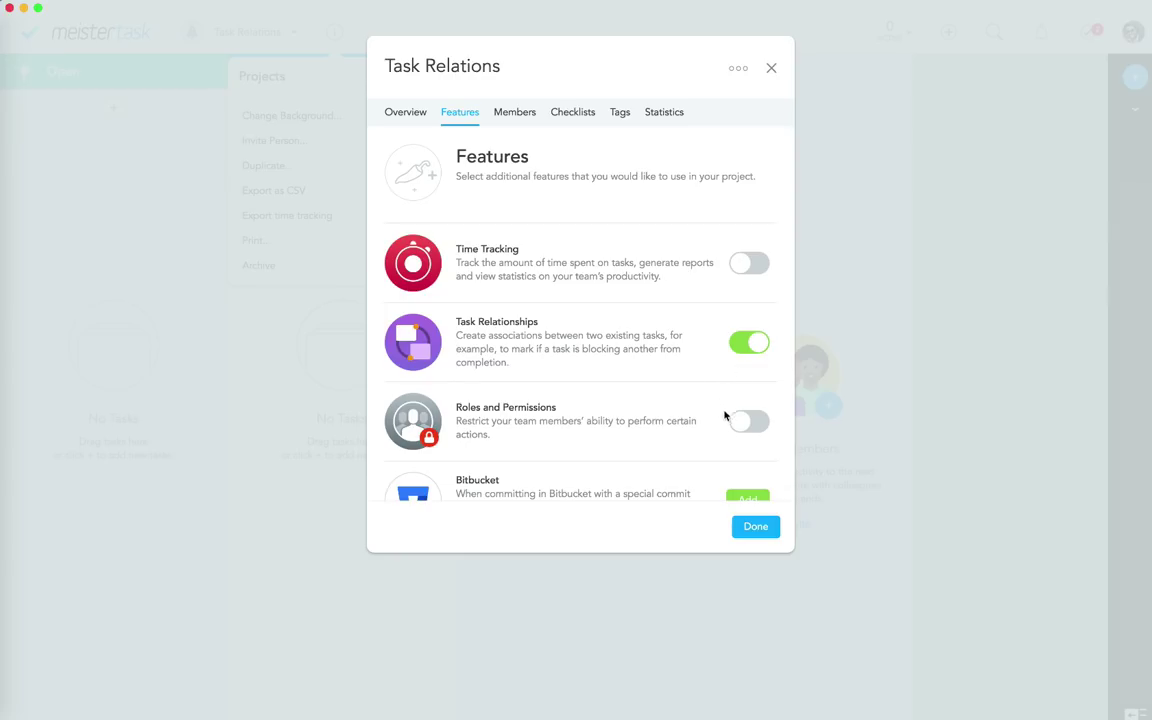
pyautogui.click(757, 528)
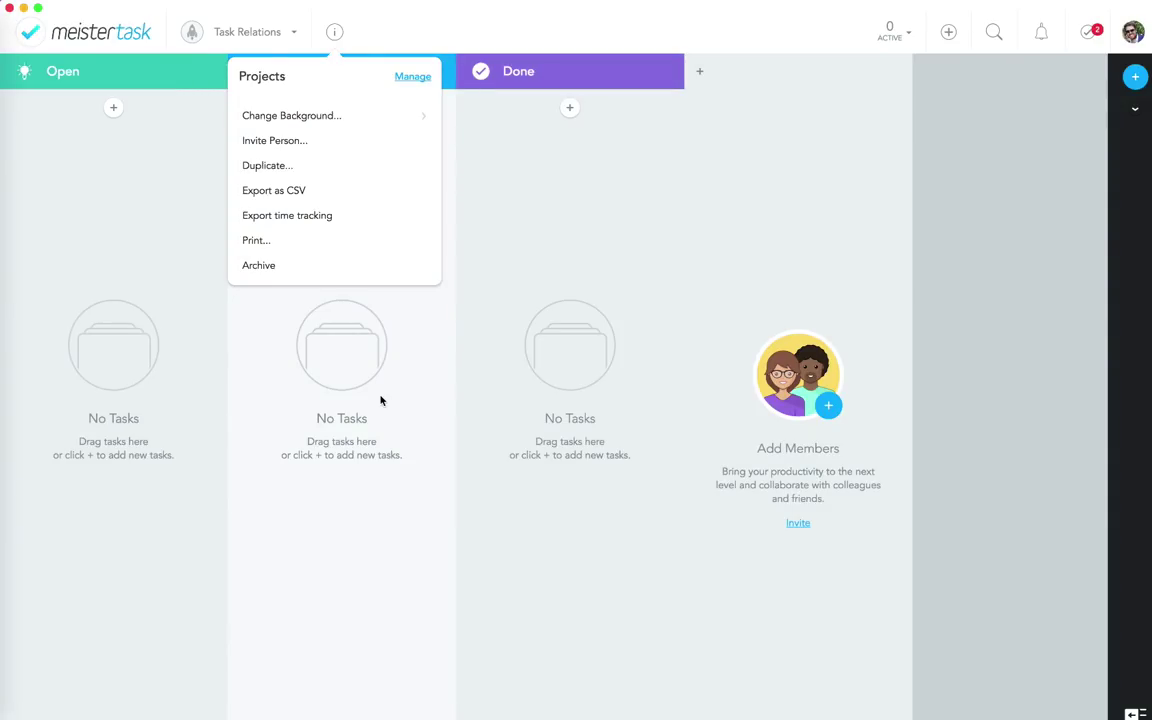
# Step: Add tasks 'Create an image for newsletter' and 'Send out newsletter' to Open, then open the first
pyautogui.click(115, 108)
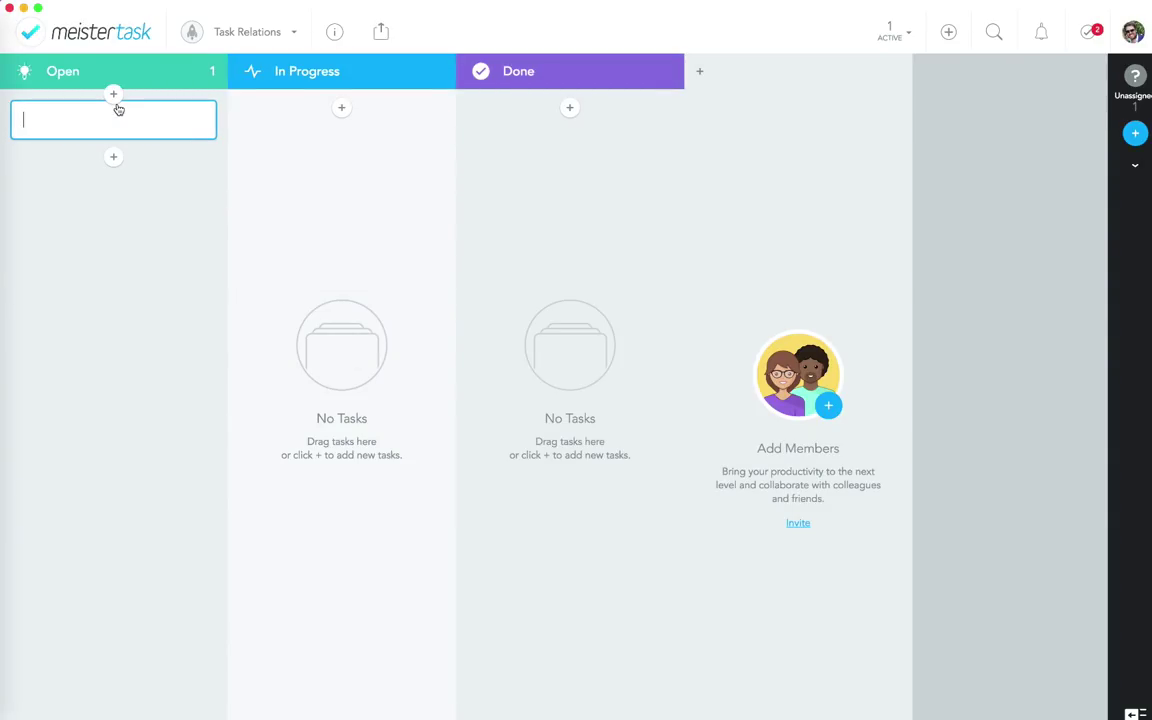
pyautogui.write('Create an image for newsletter')
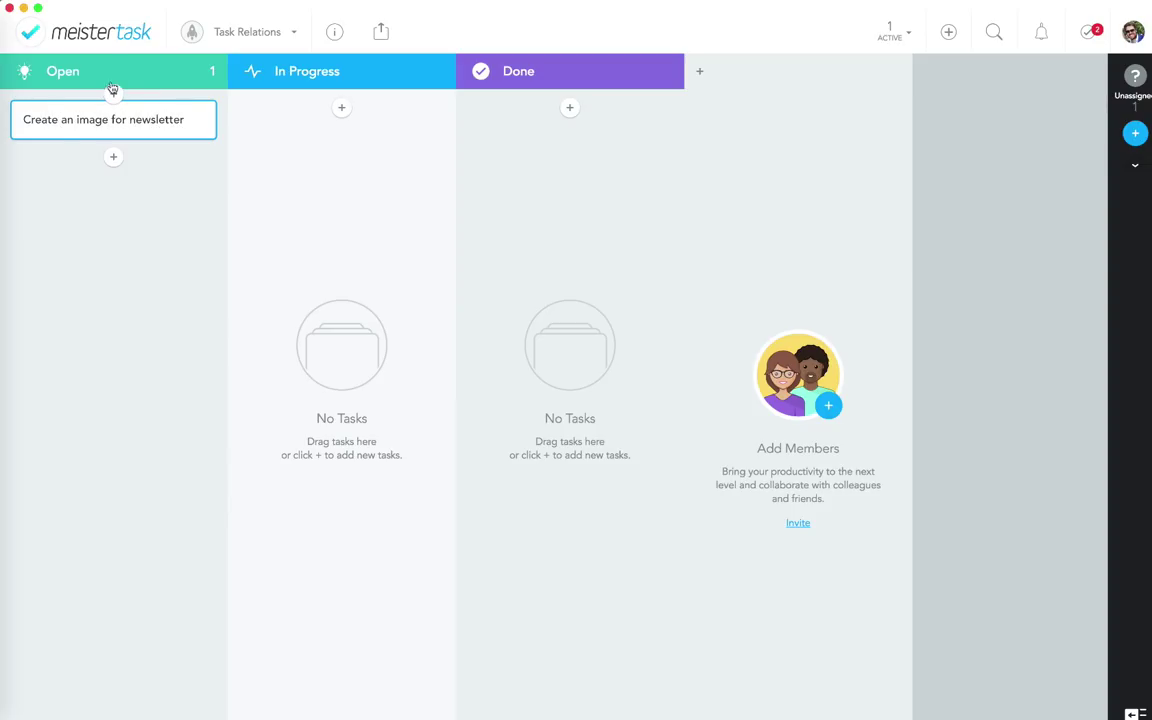
pyautogui.press('Return')
pyautogui.write('Sne')
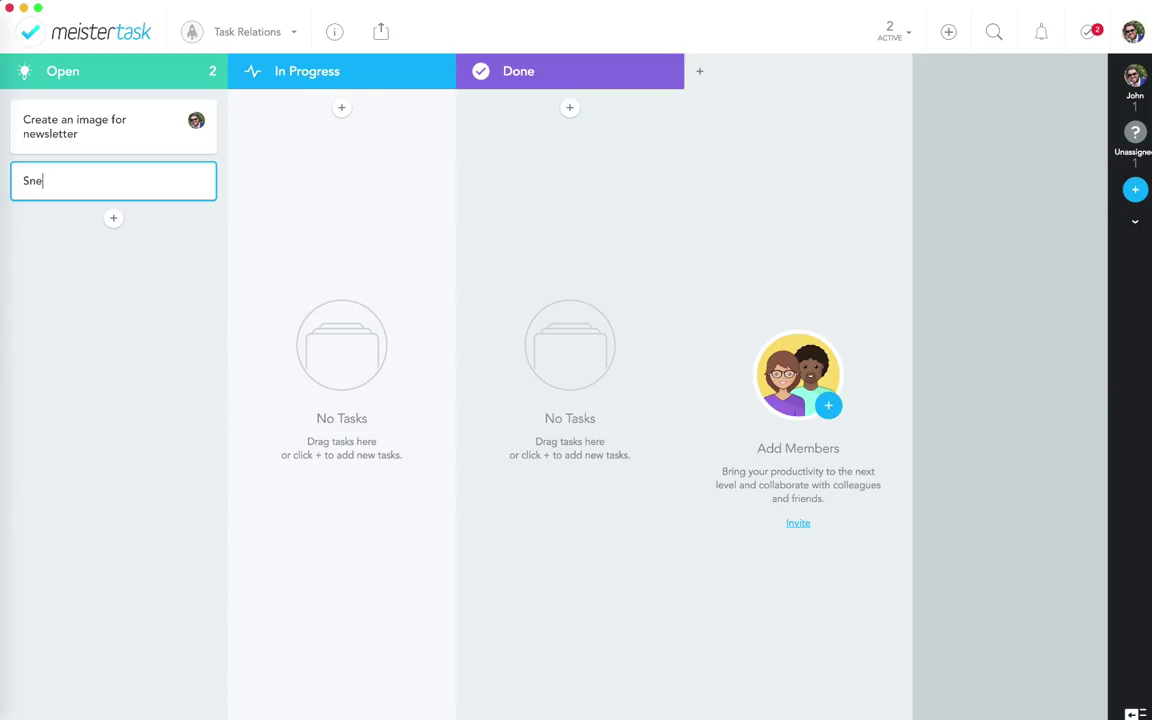
pyautogui.press('BackSpace')
pyautogui.press('BackSpace')
pyautogui.write('end out newsletter')
pyautogui.click(104, 269)
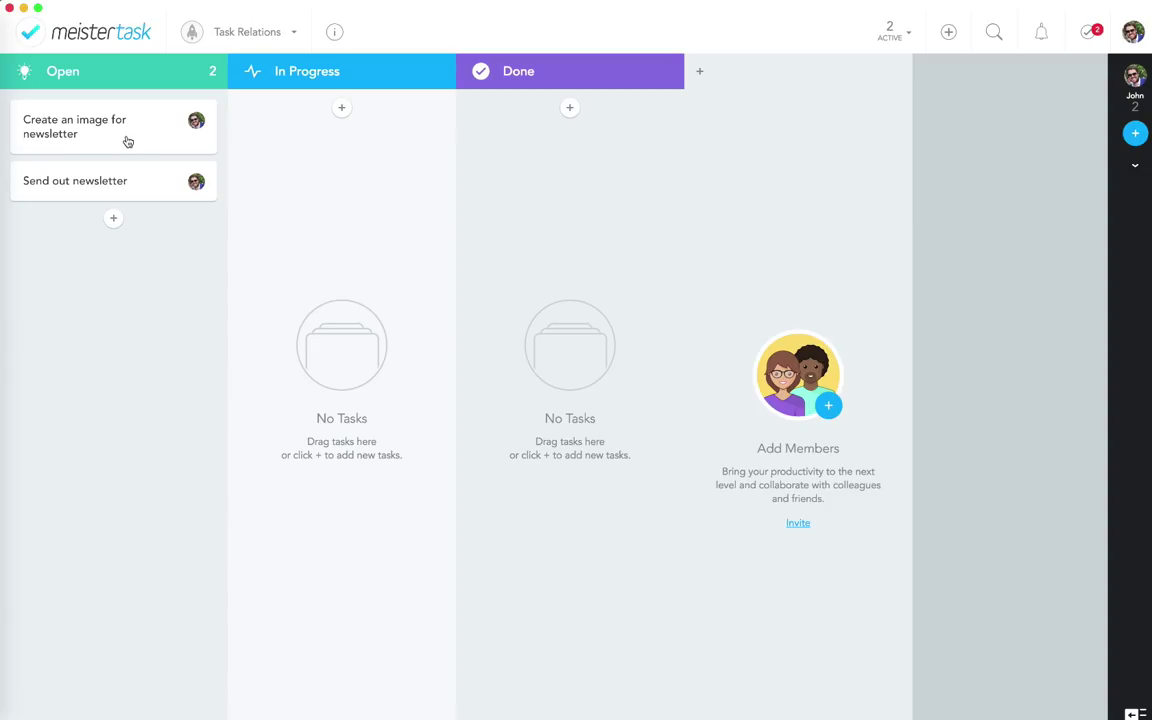
pyautogui.click(112, 137)
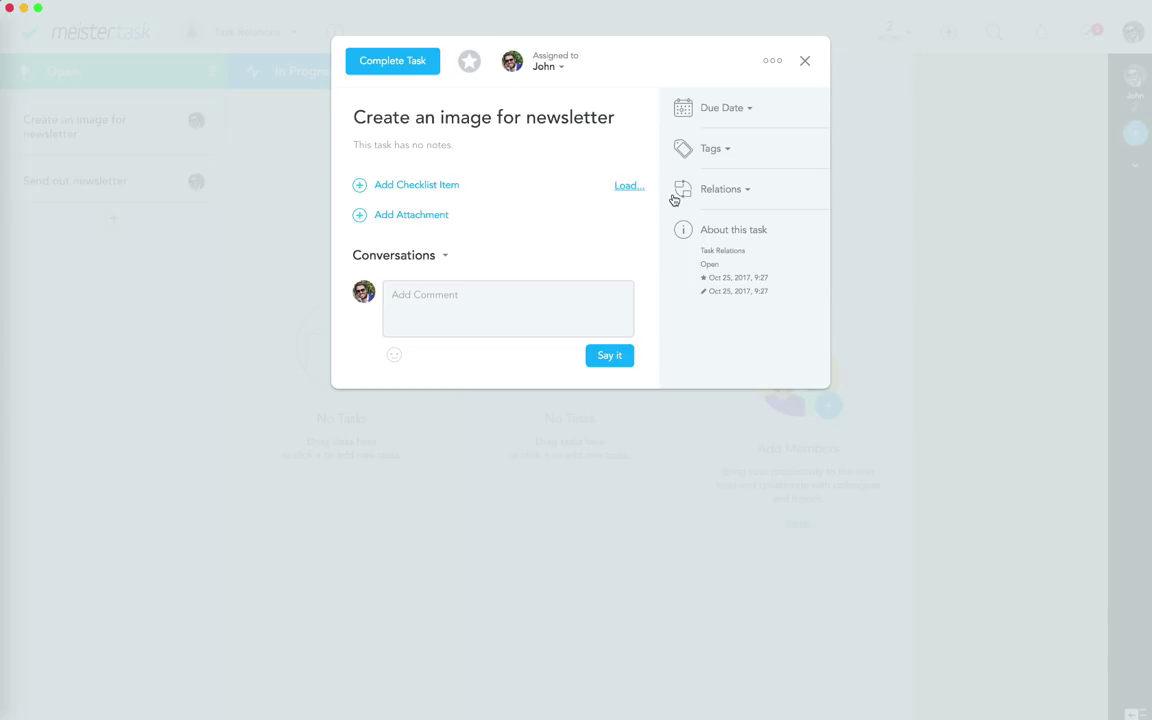
# Step: Add a 'blocks' relation from 'Create an image for newsletter' to 'Send out newsletter', then close the task
pyautogui.click(716, 194)
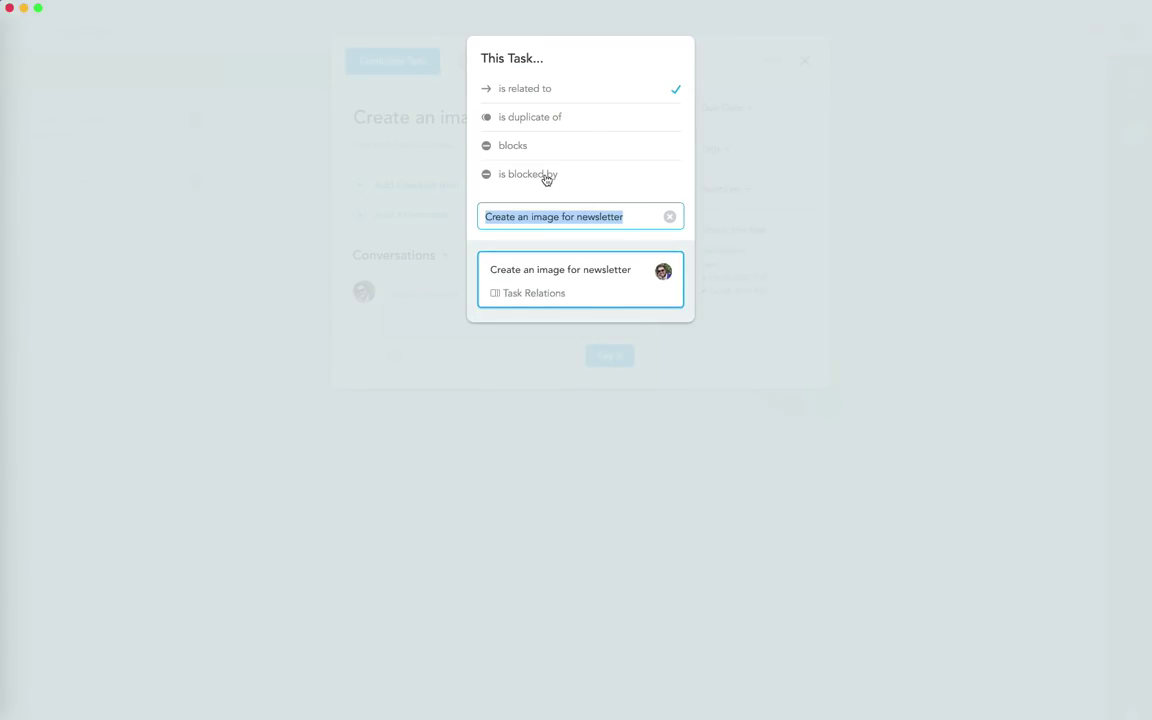
pyautogui.click(513, 148)
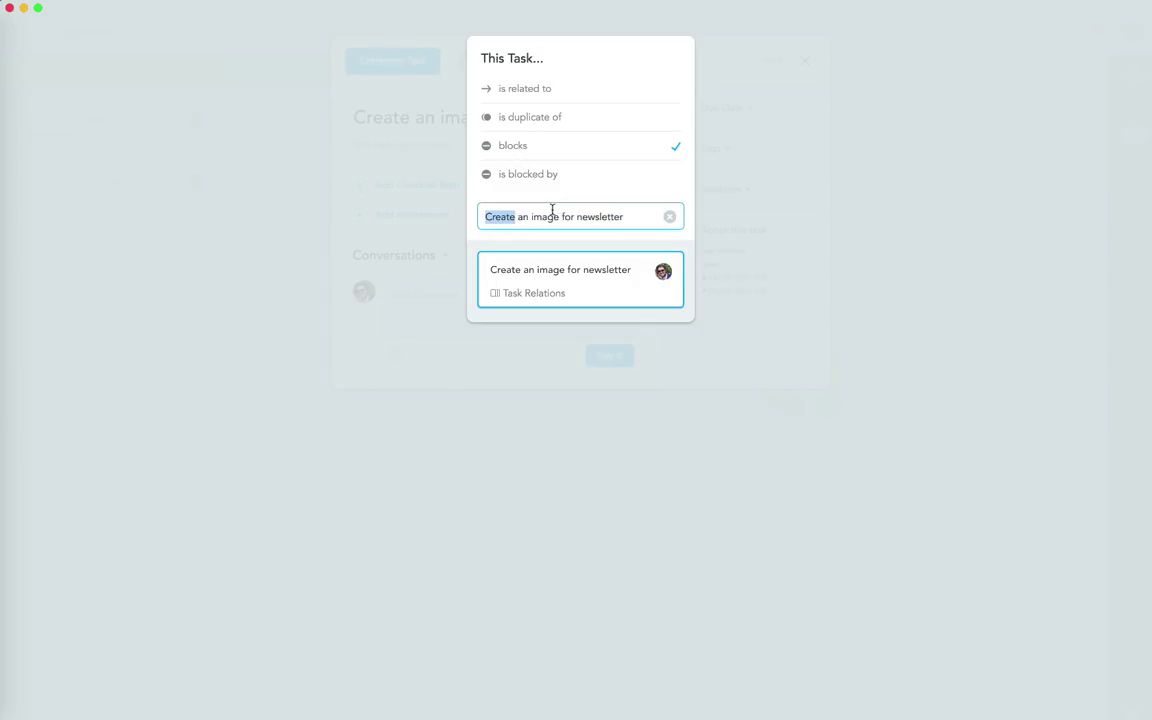
pyautogui.press('super+a')
pyautogui.write('news')
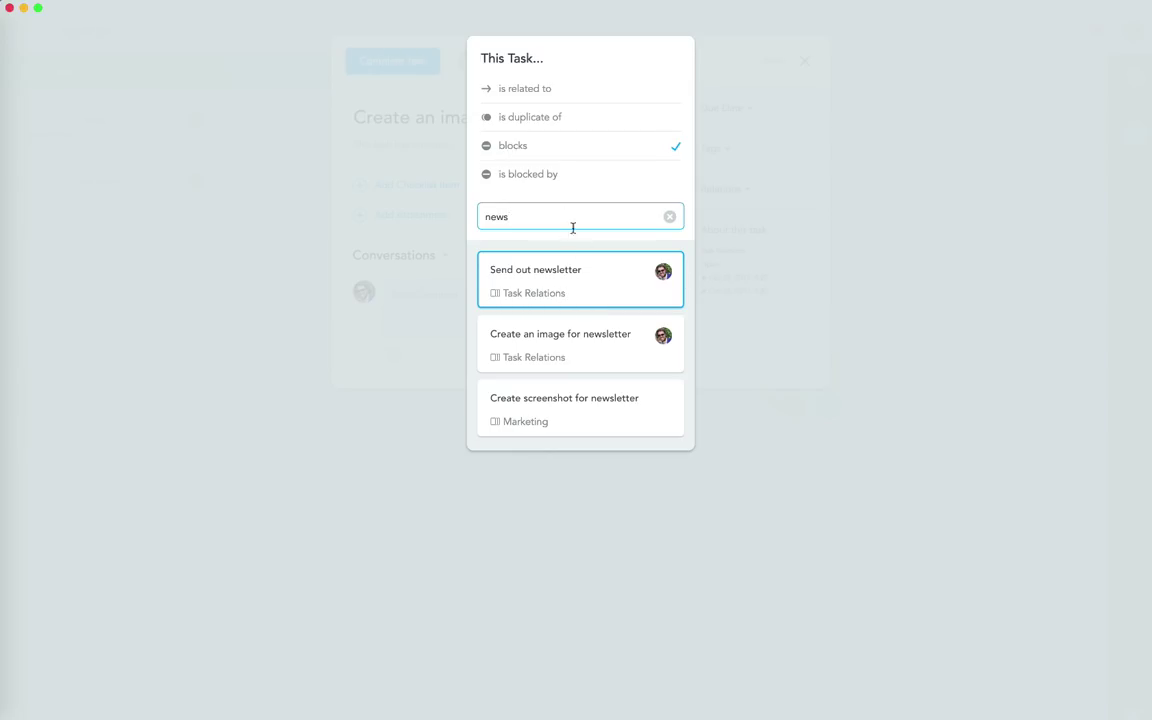
pyautogui.click(576, 276)
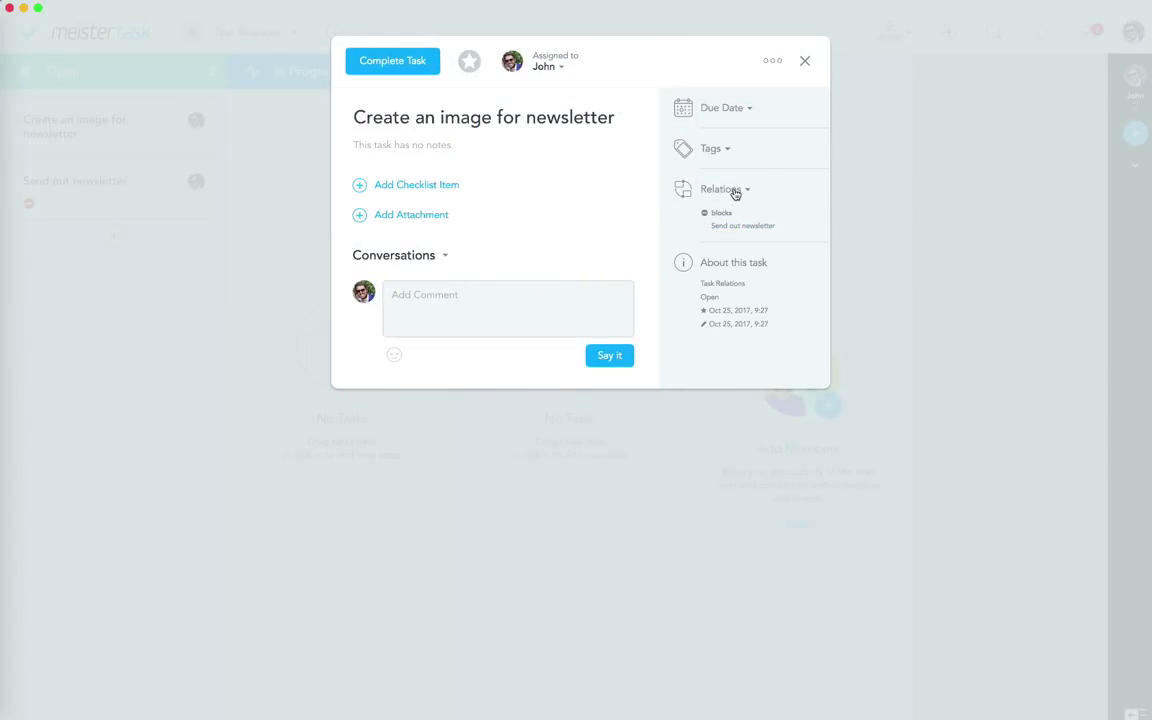
pyautogui.click(735, 194)
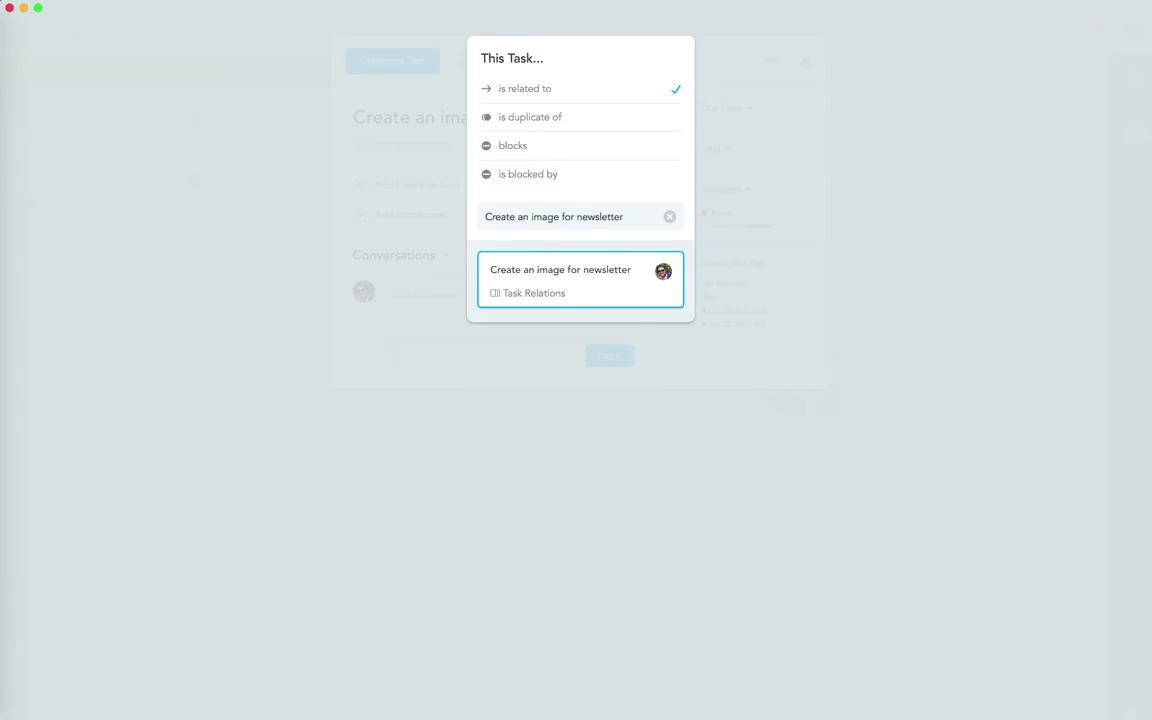
pyautogui.click(786, 297)
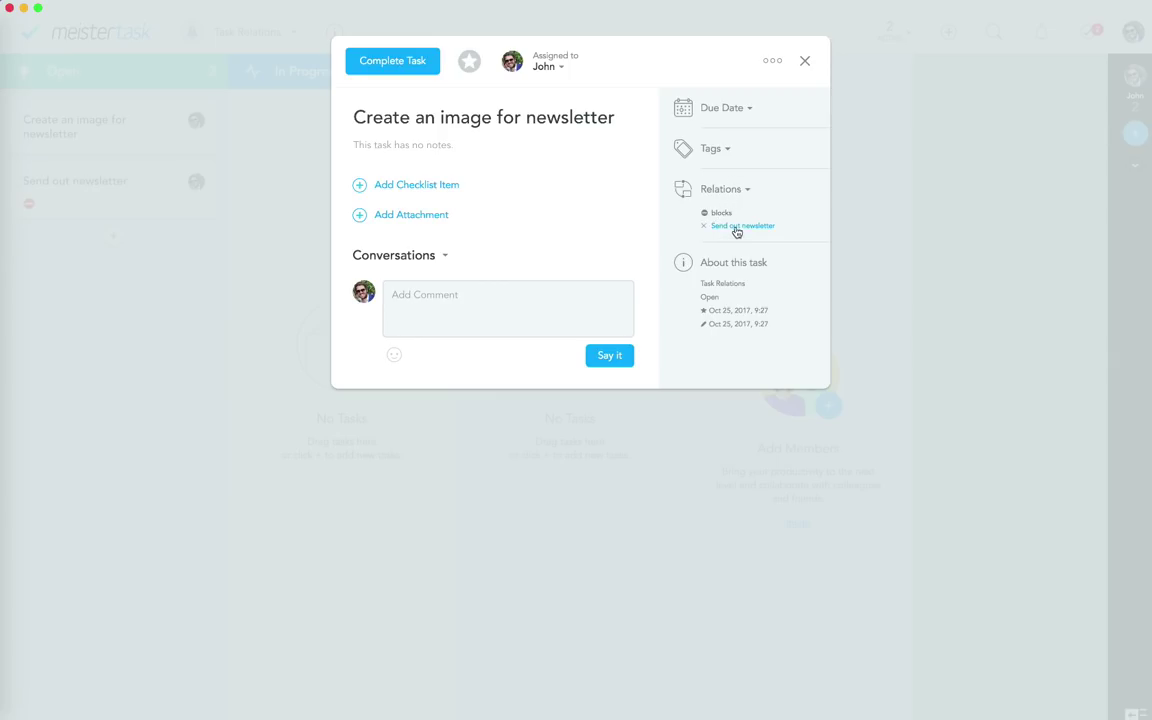
pyautogui.click(873, 244)
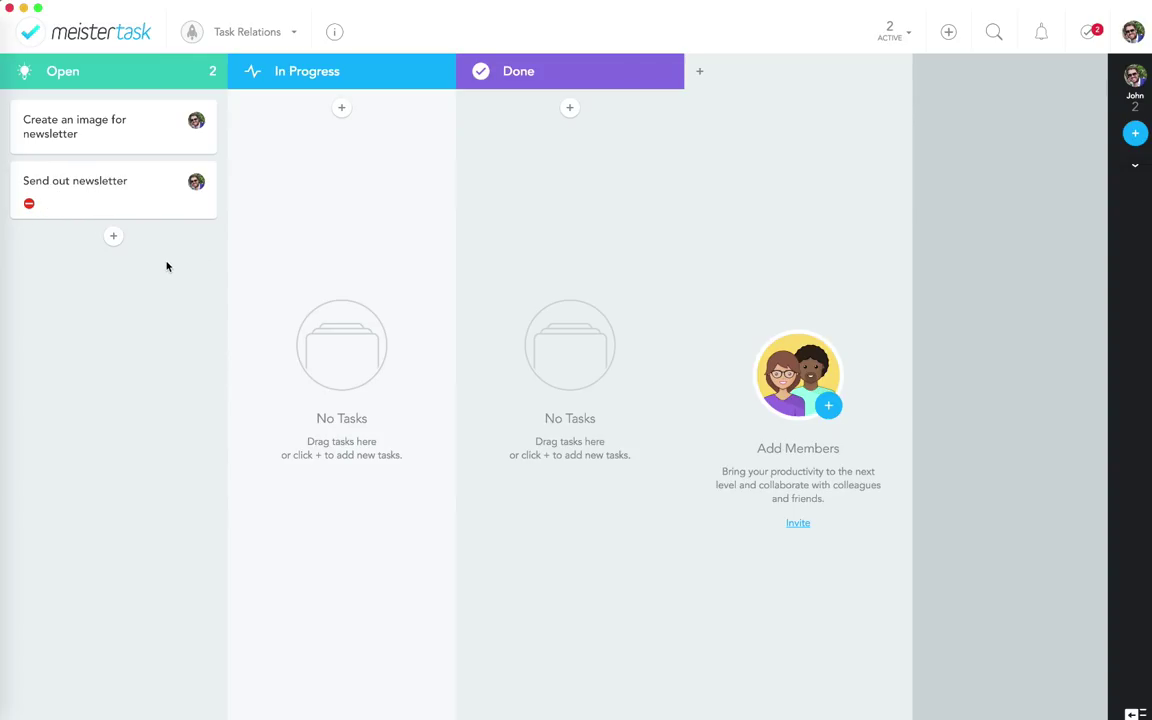
# Step: From 'Send out newsletter', go to its blocking task 'Create an image for newsletter' and complete it
pyautogui.click(121, 204)
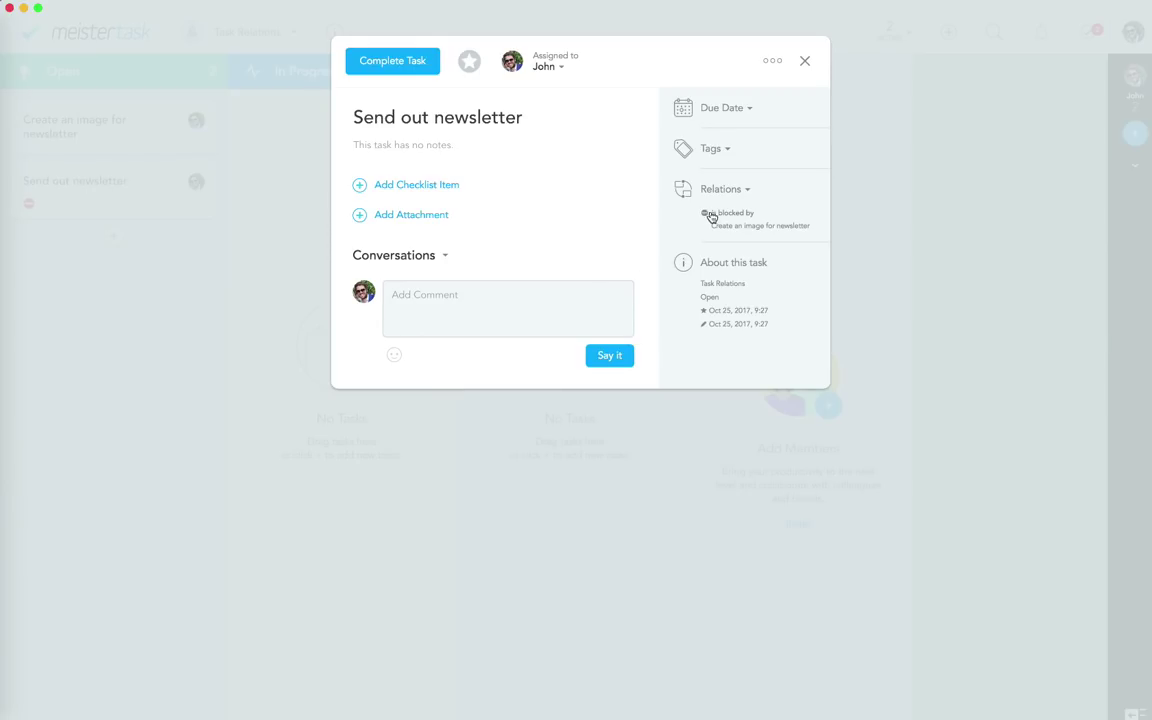
pyautogui.click(785, 227)
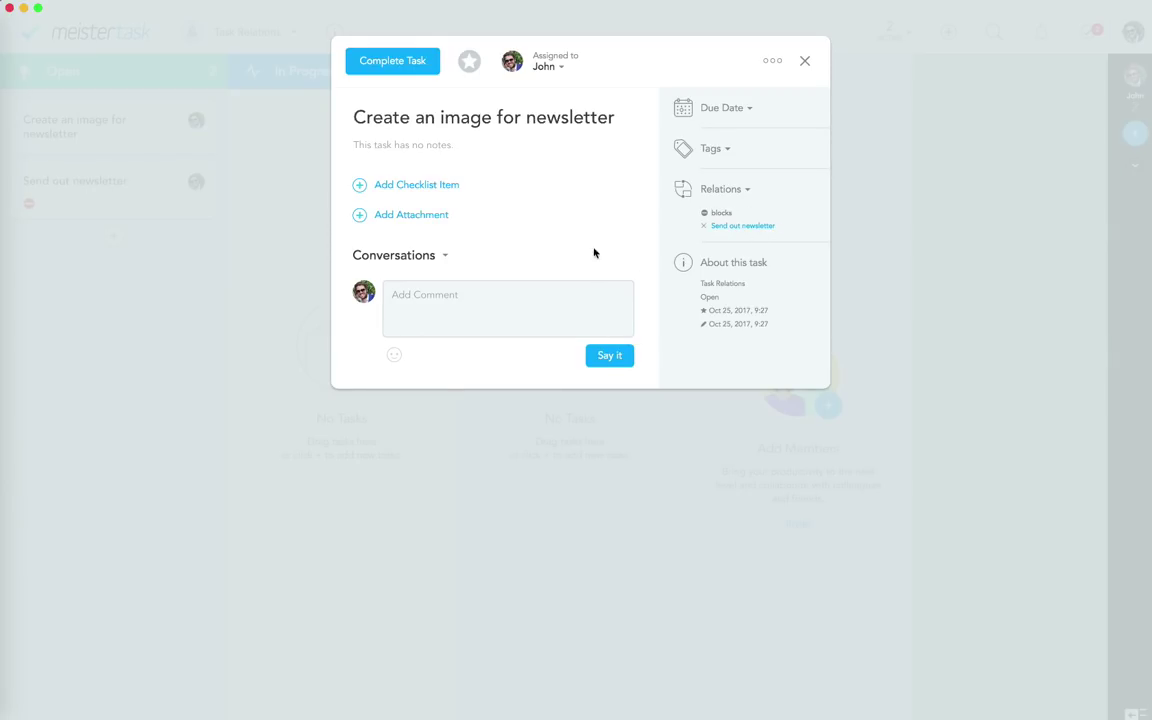
pyautogui.click(422, 215)
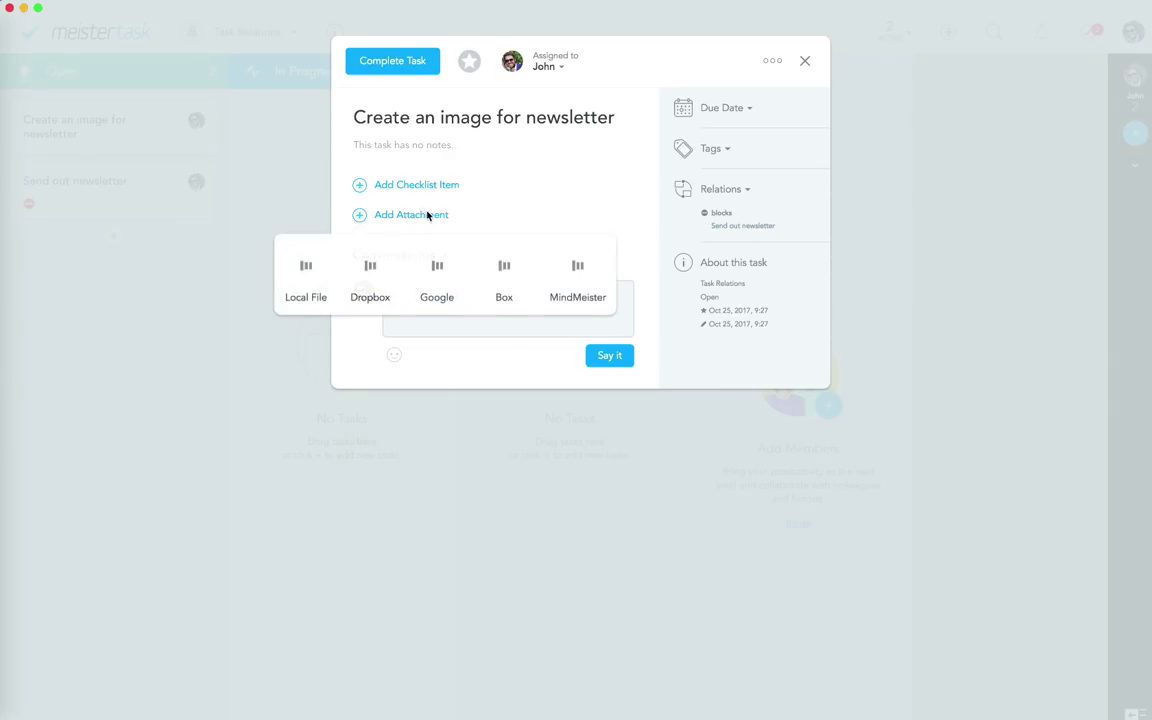
pyautogui.click(535, 229)
pyautogui.click(402, 66)
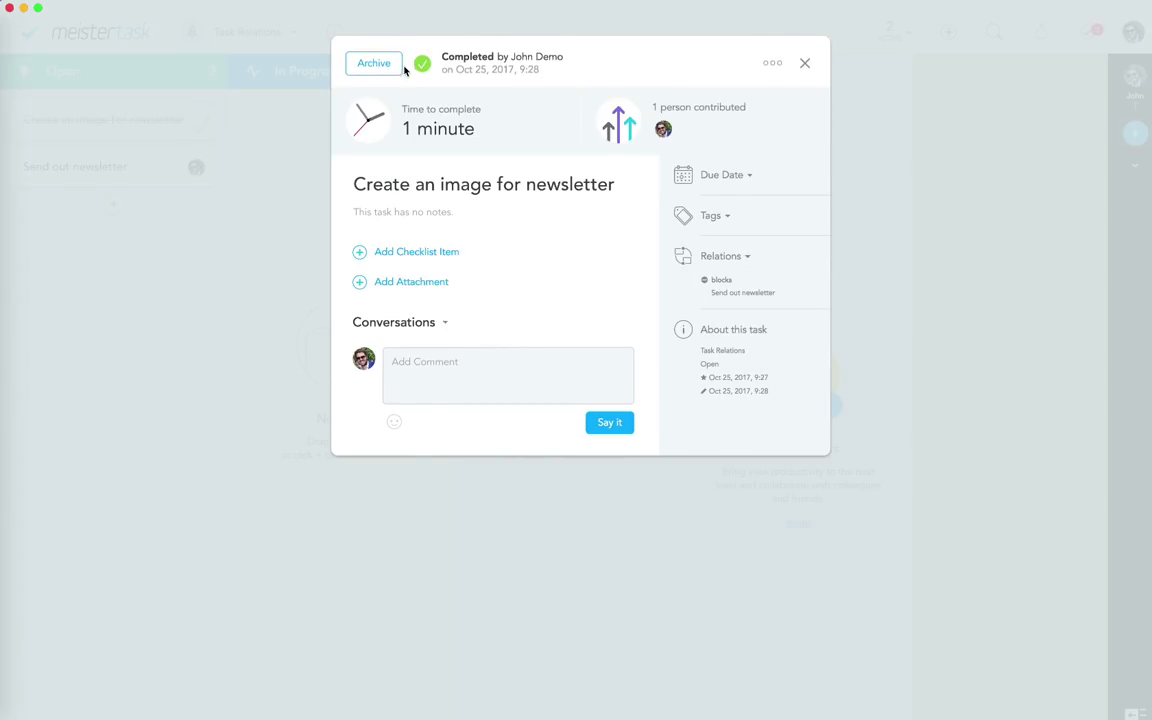
pyautogui.click(280, 178)
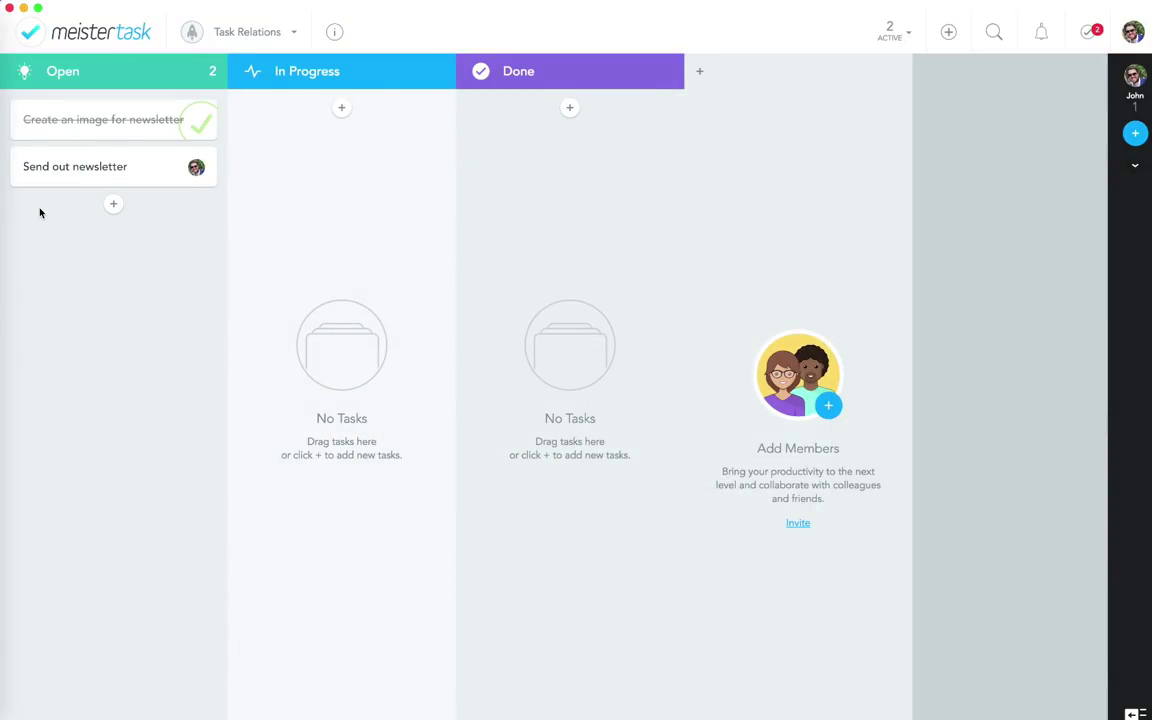